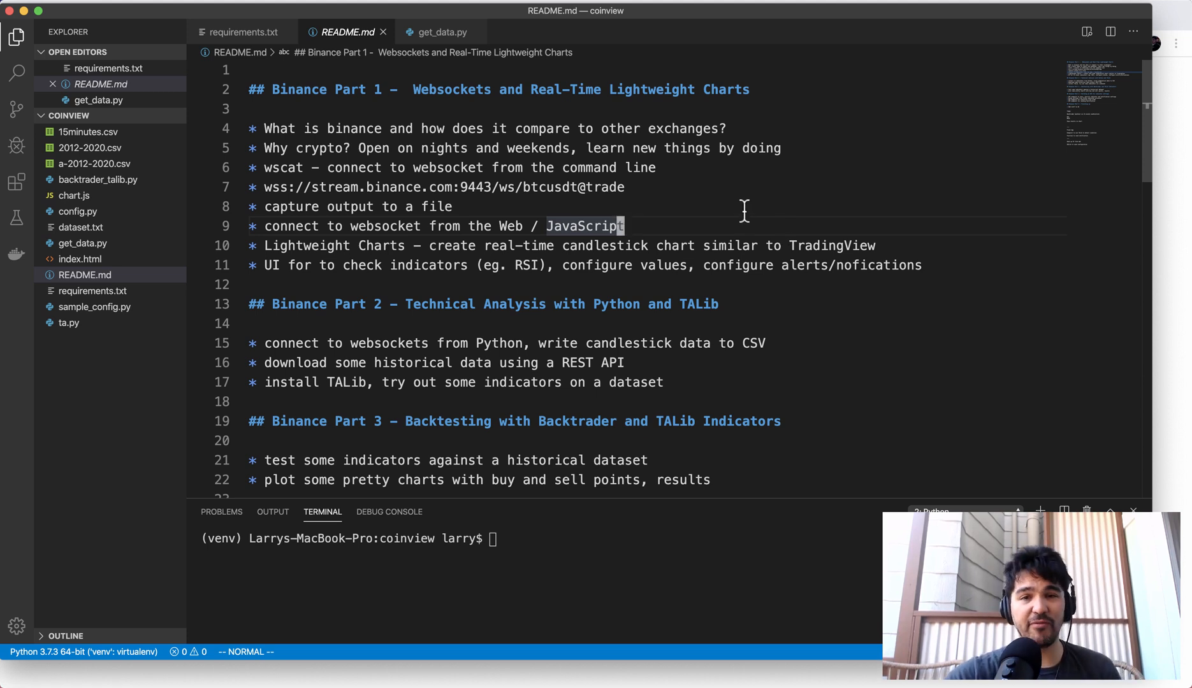
Step: Flip between the README in VS Code and the Coinview page in Chrome
key("super+Tab")
key("super+Tab")
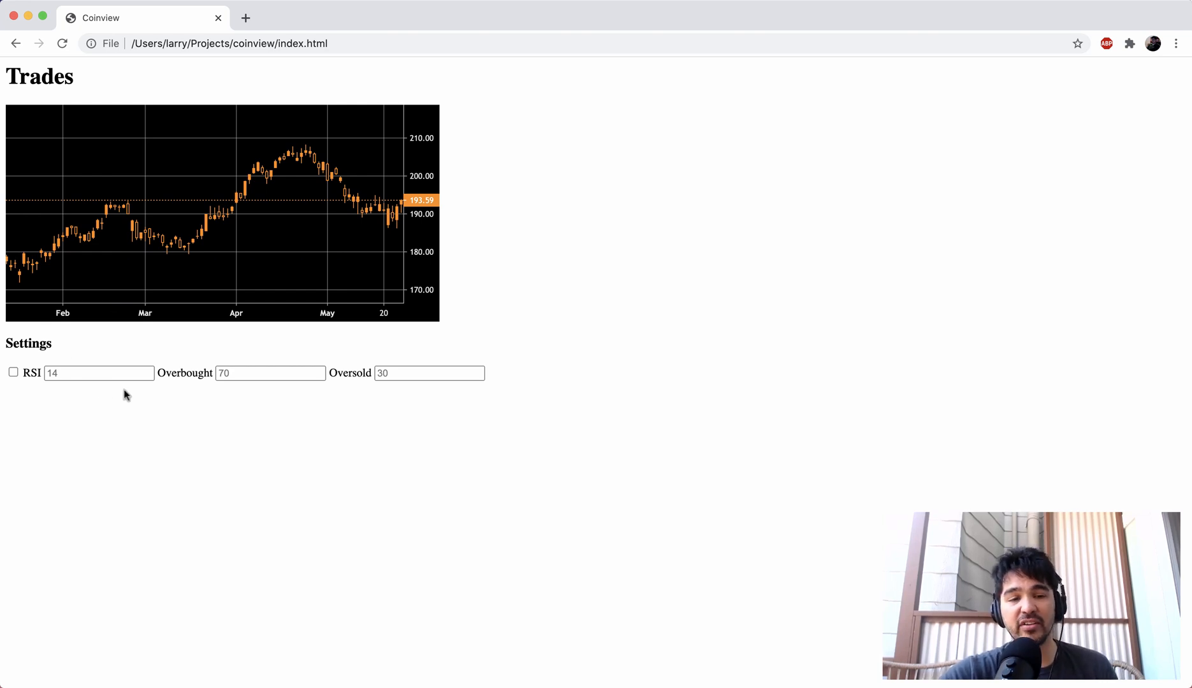
key("super+Tab")
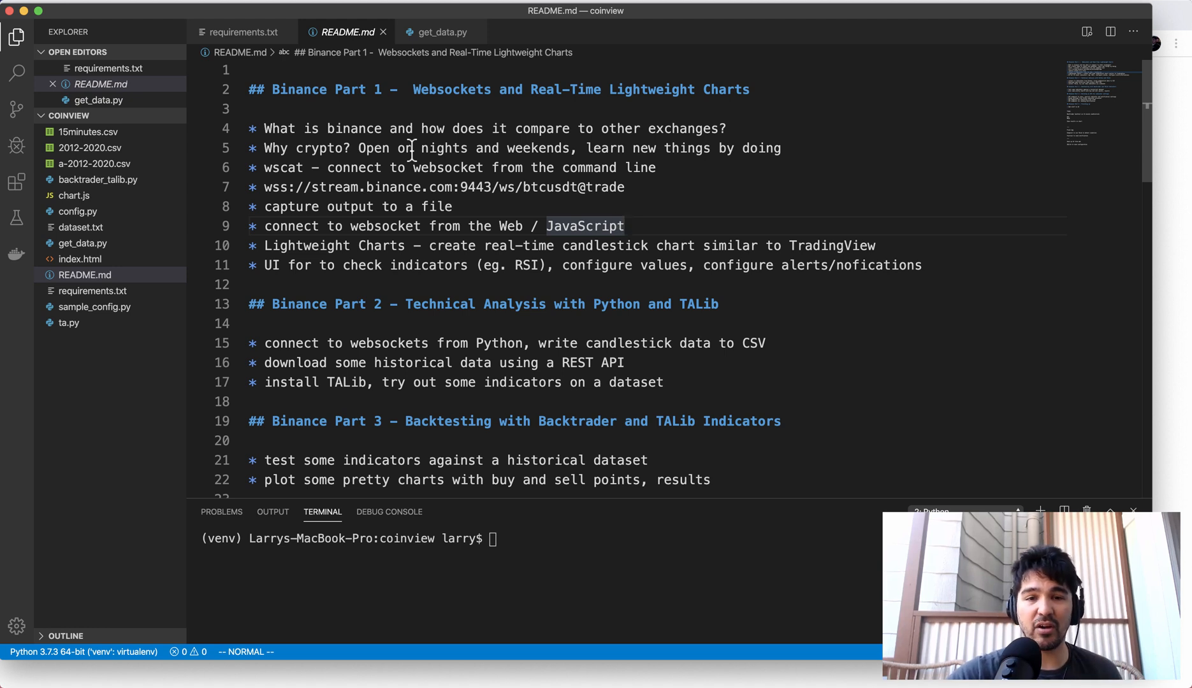
scroll(410, 151, "down", 2)
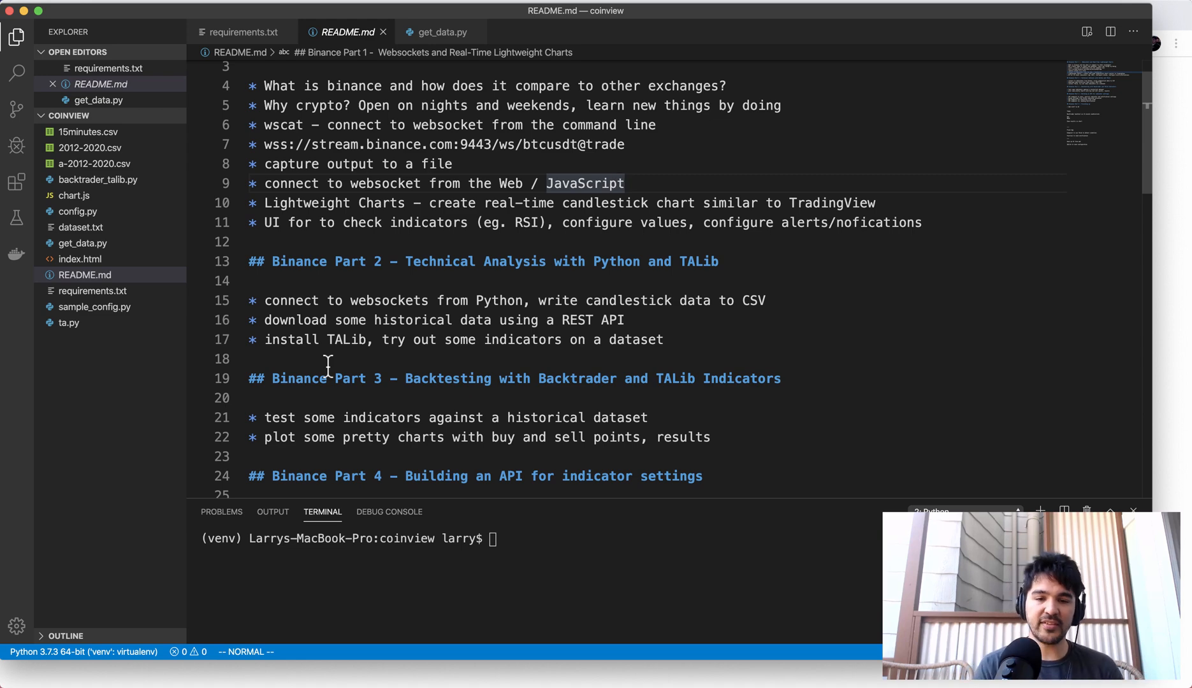
key("super+Tab")
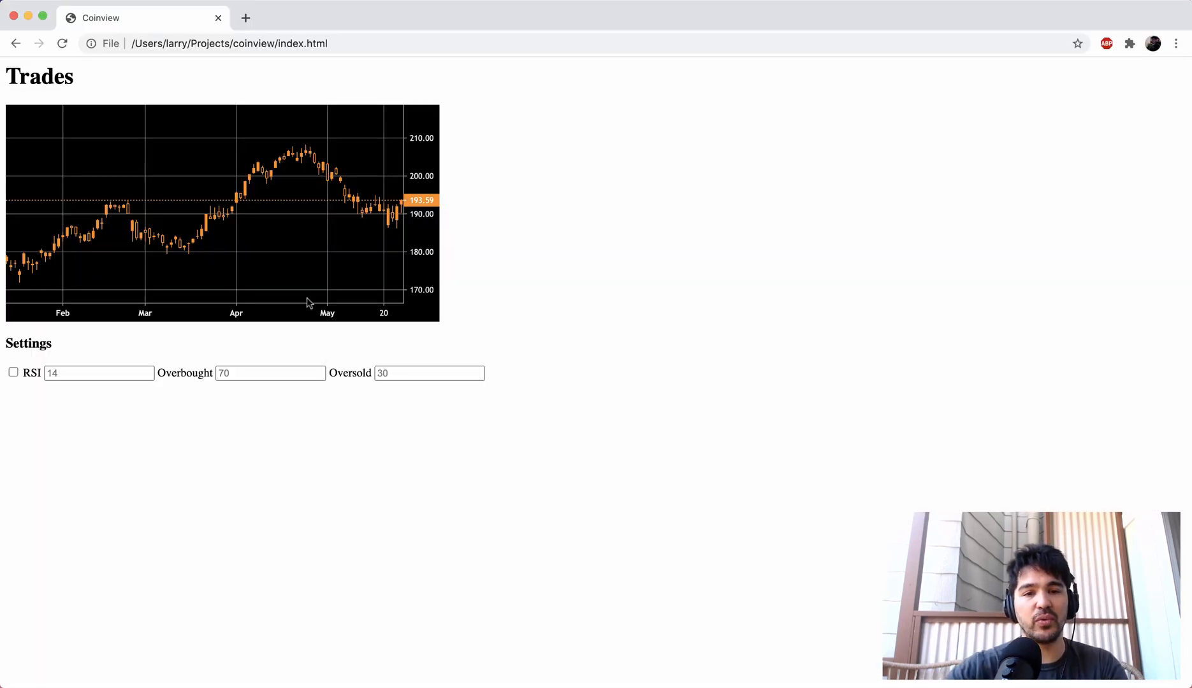
key("super+Tab")
Step: Review ta.py's RSI script, then show Chrome's JavaScript console on the Coinview page
left_click(69, 323)
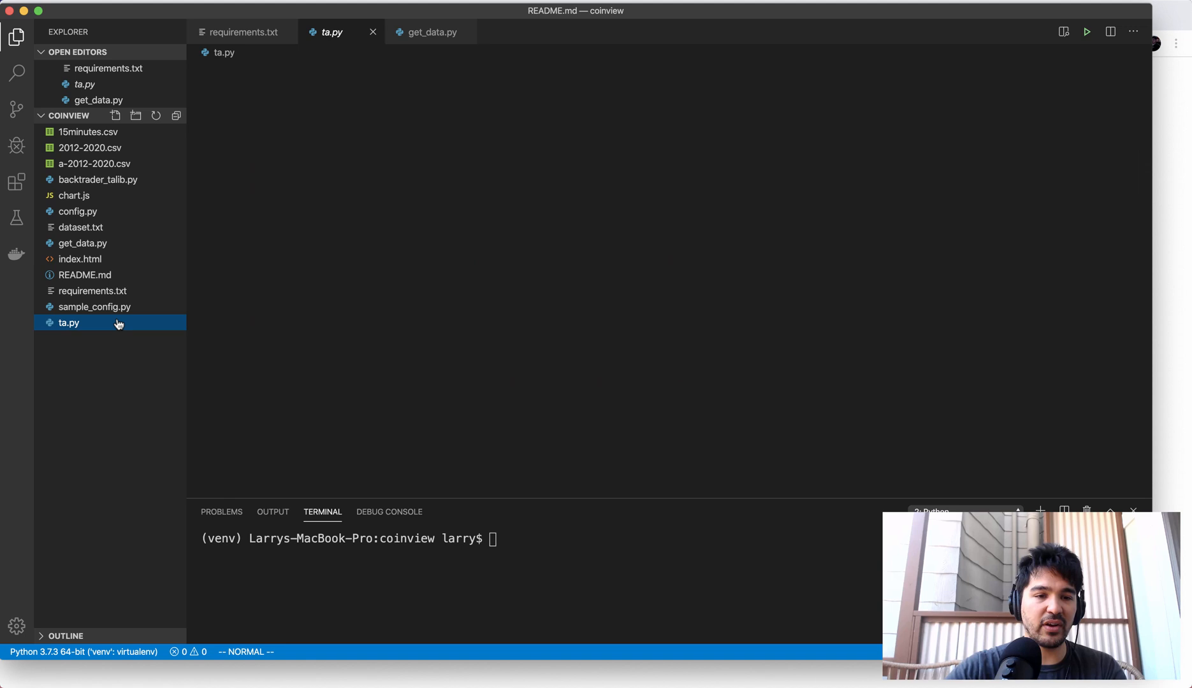
scroll(372, 279, "up", 3)
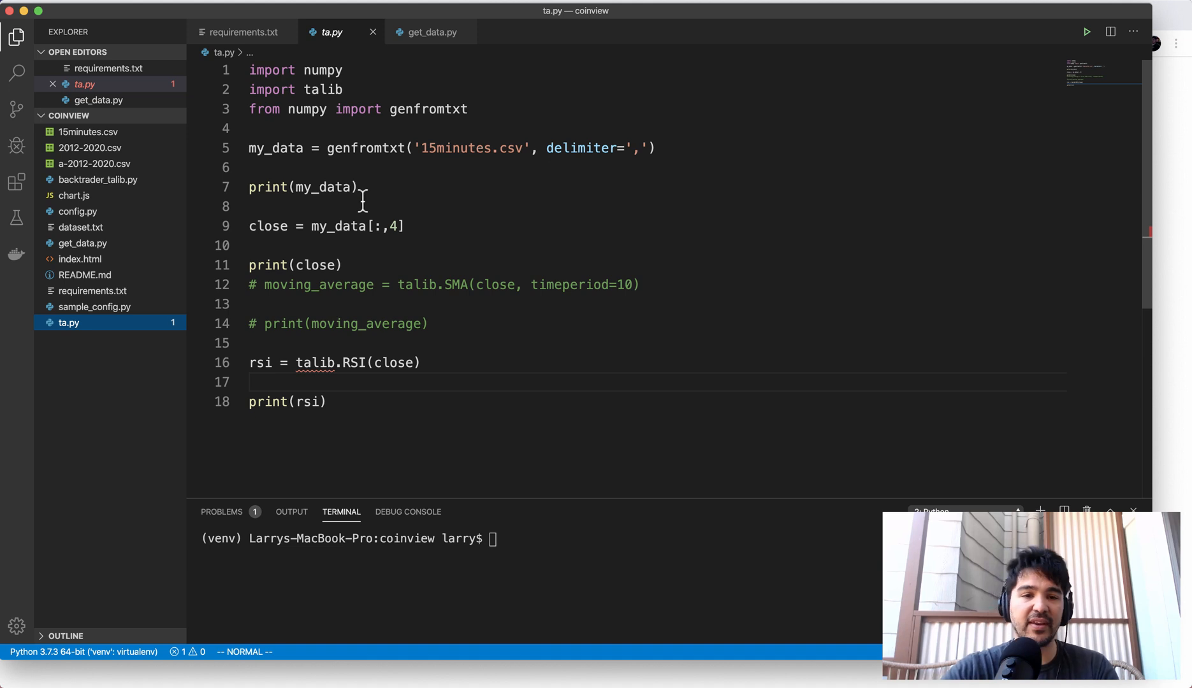
scroll(353, 279, "down", 1)
scroll(353, 316, "down", 1)
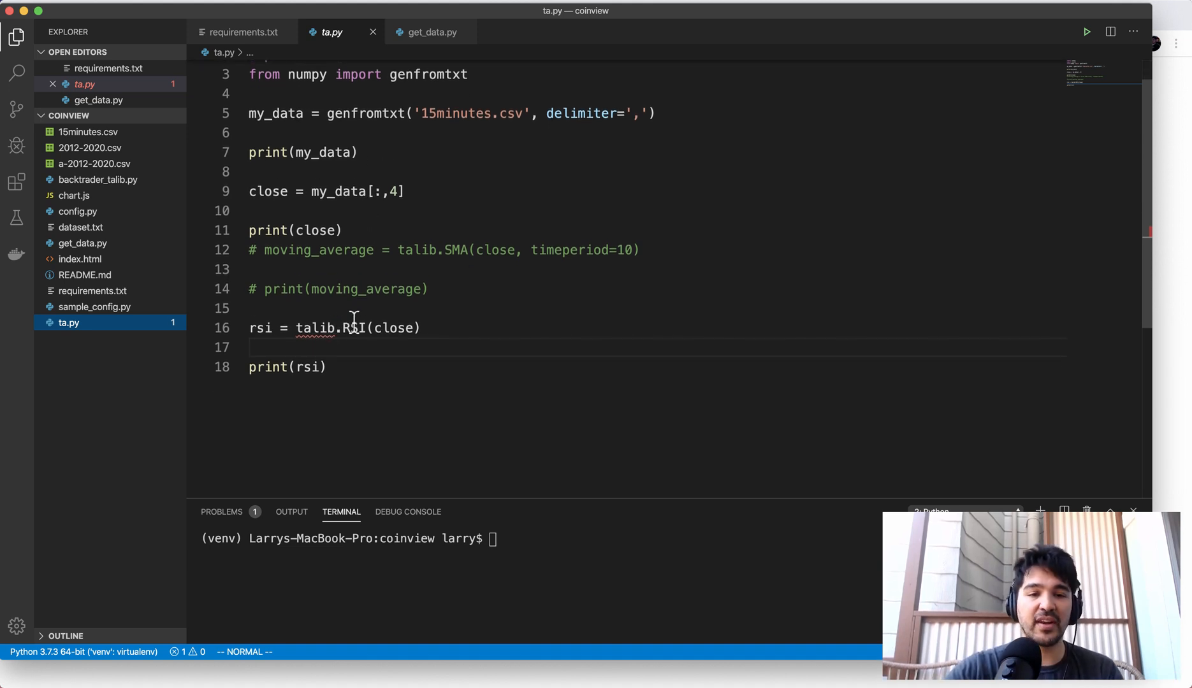
left_click(351, 328)
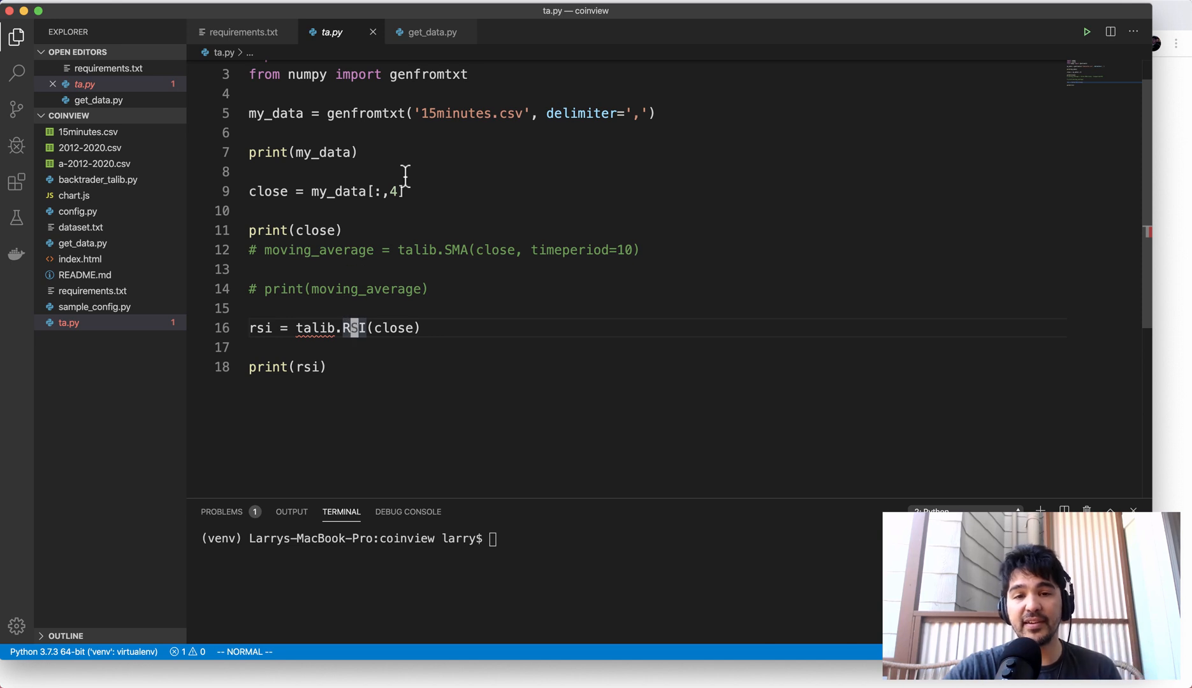
scroll(407, 176, "up", 1)
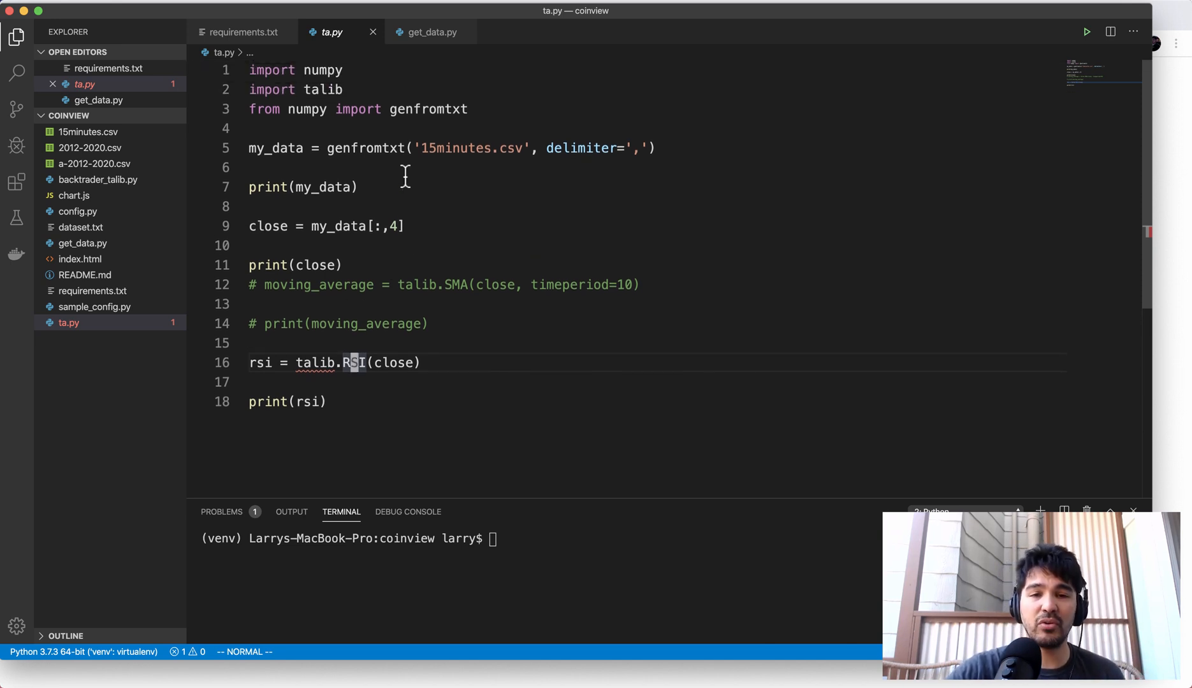
key("super+Tab")
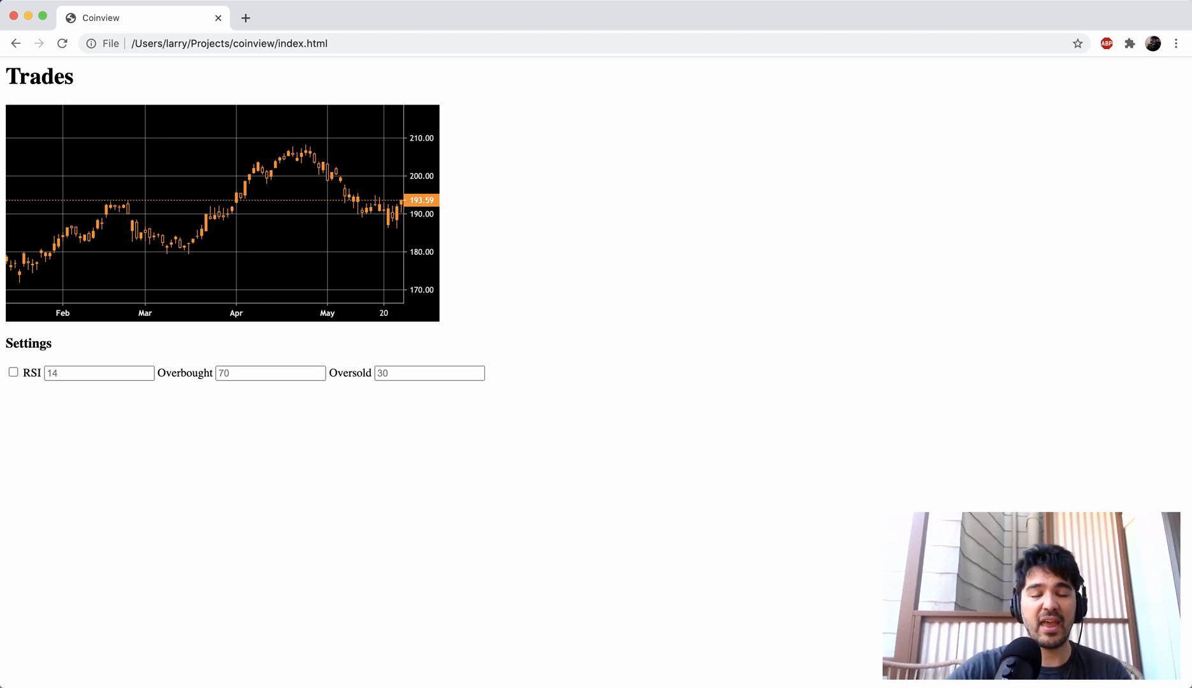
left_click(93, 2)
mouse_move(140, 151)
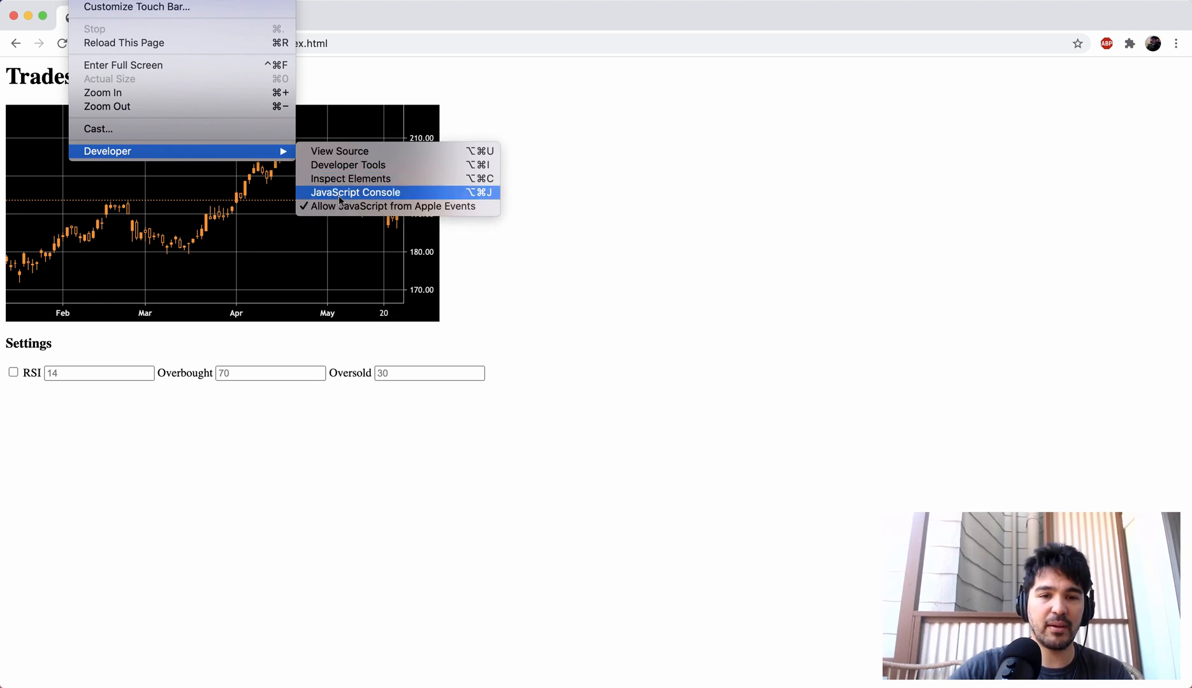
left_click(355, 192)
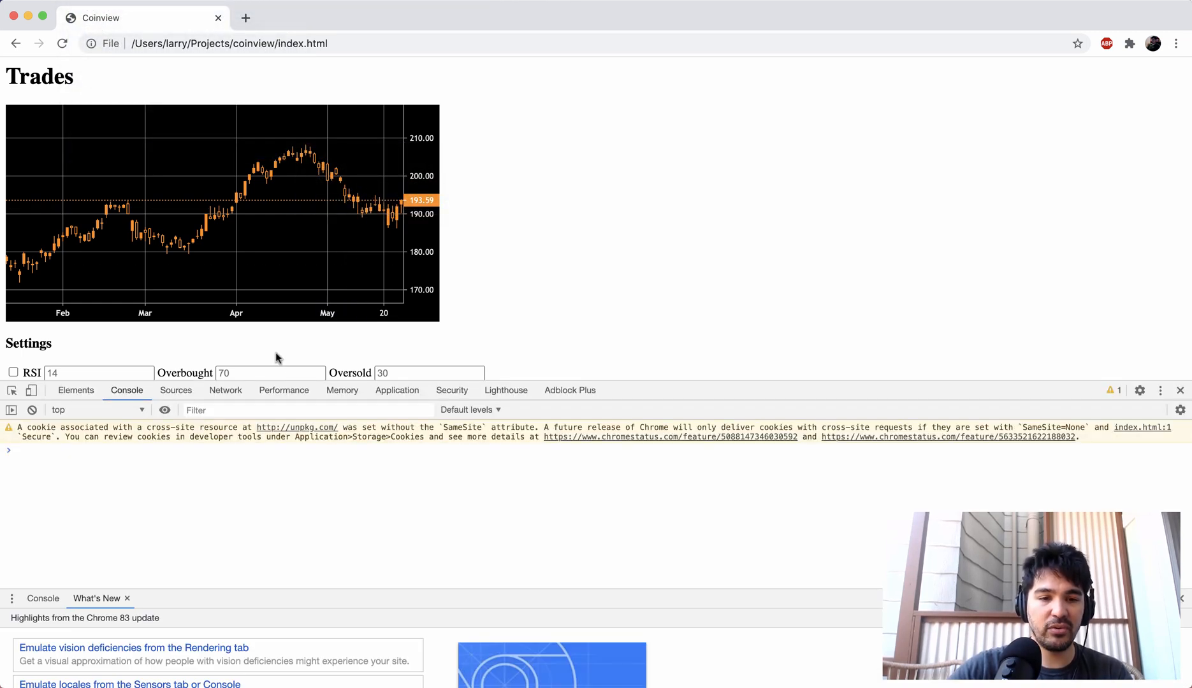
Step: Look through index.html and chart.js, then bring the Coinview page forward in Chrome
key("super+Tab")
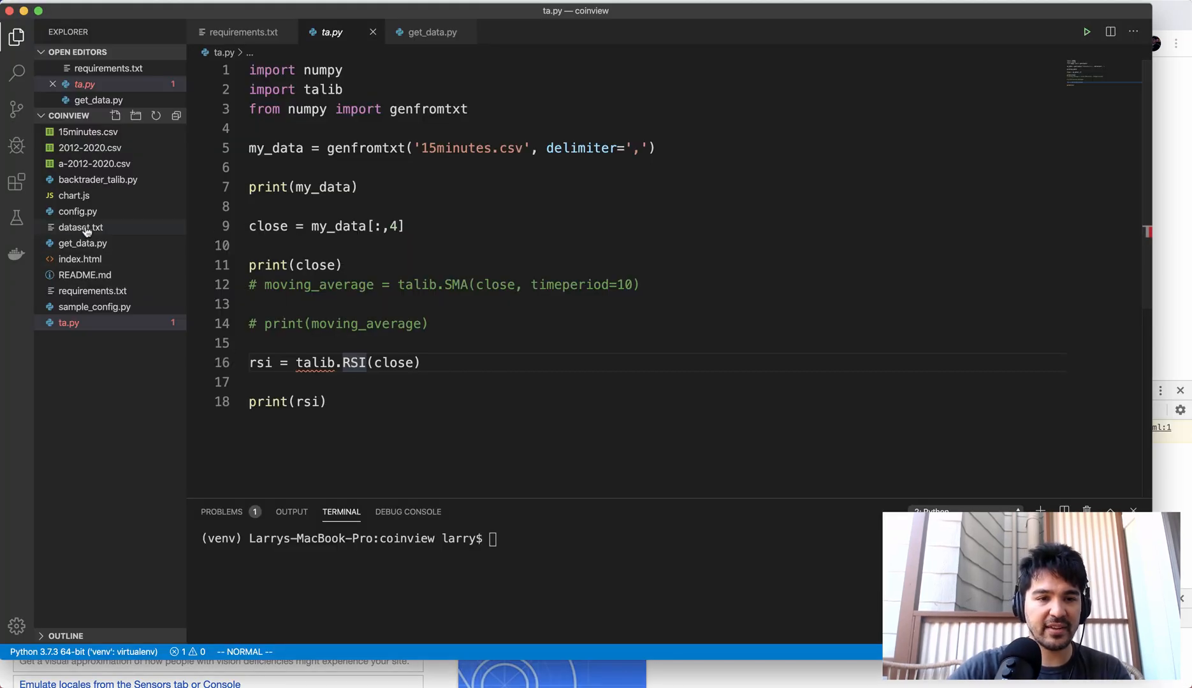
left_click(81, 259)
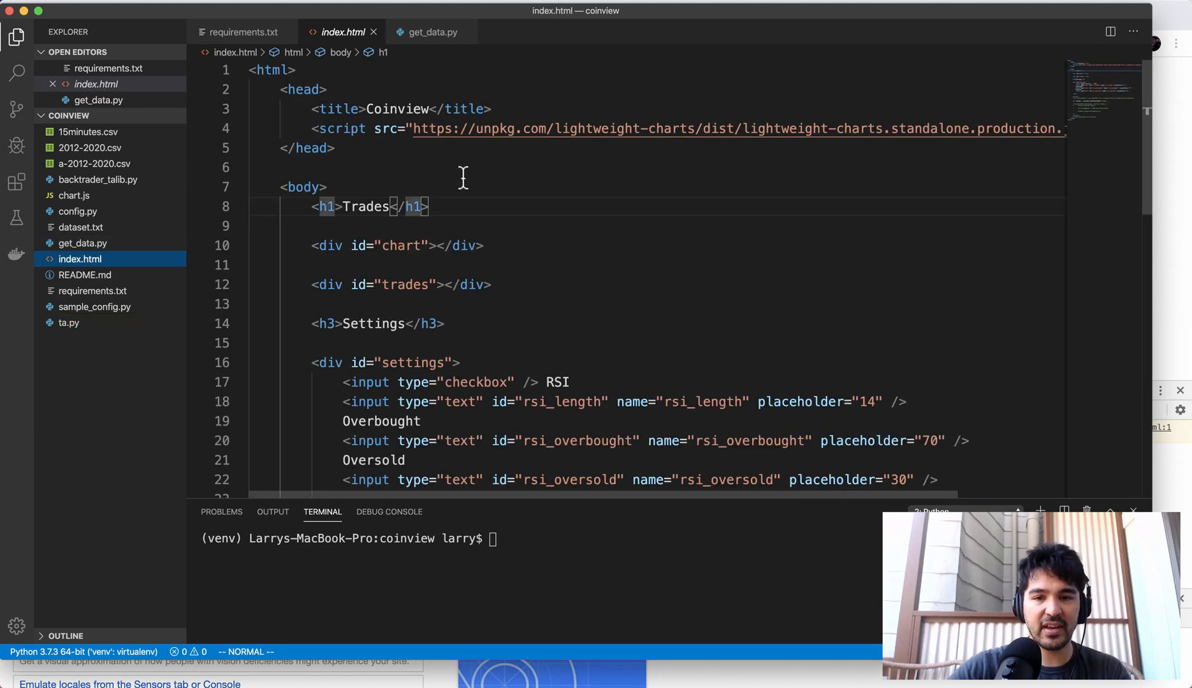
scroll(584, 184, "down", 2)
scroll(583, 184, "up", 2)
scroll(745, 158, "right", 2)
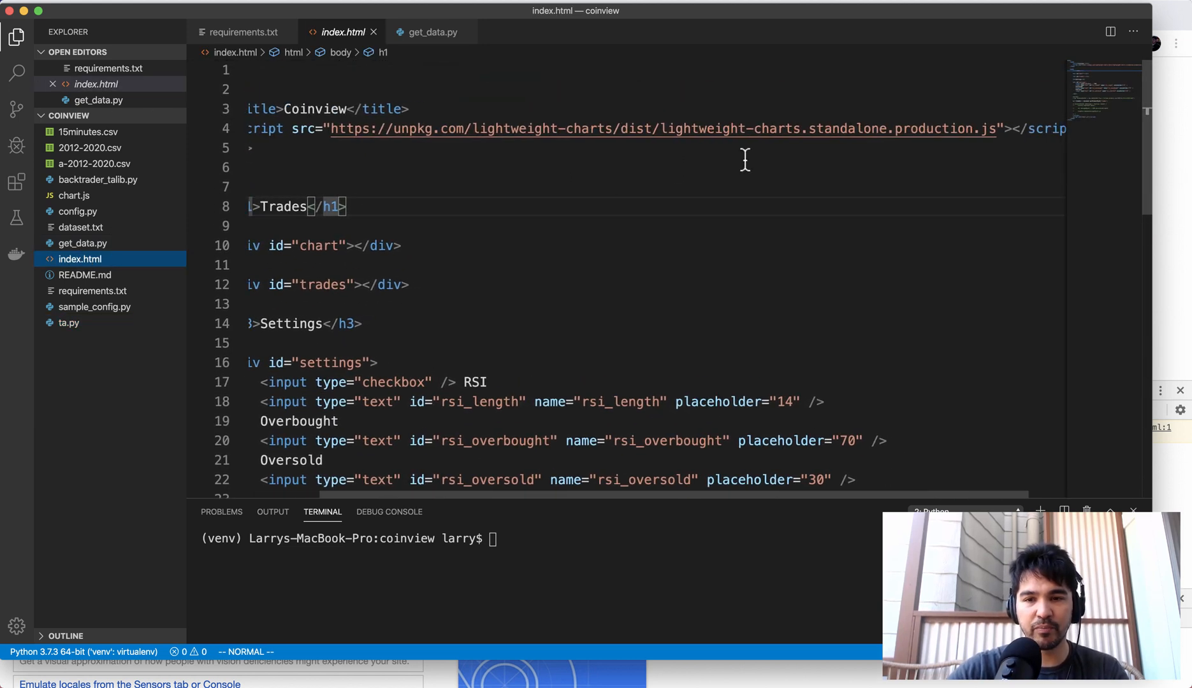
scroll(745, 140, "left", 2)
scroll(745, 135, "down", 3)
scroll(745, 135, "down", 2)
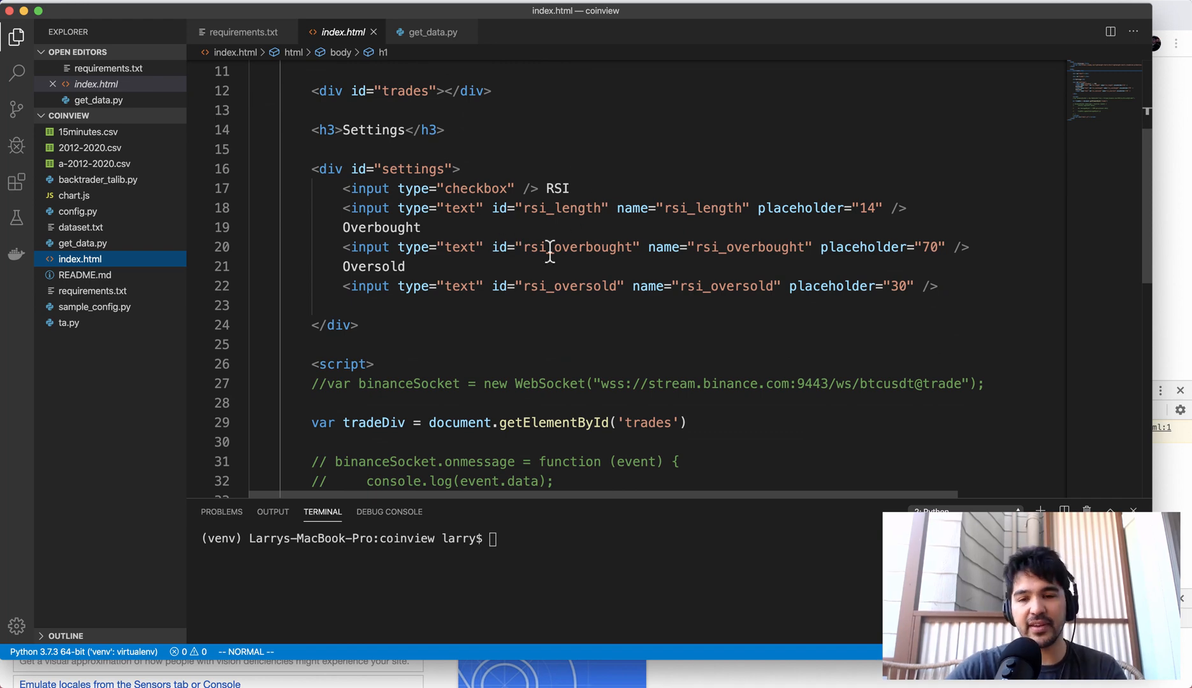
scroll(563, 216, "down", 2)
scroll(562, 217, "down", 3)
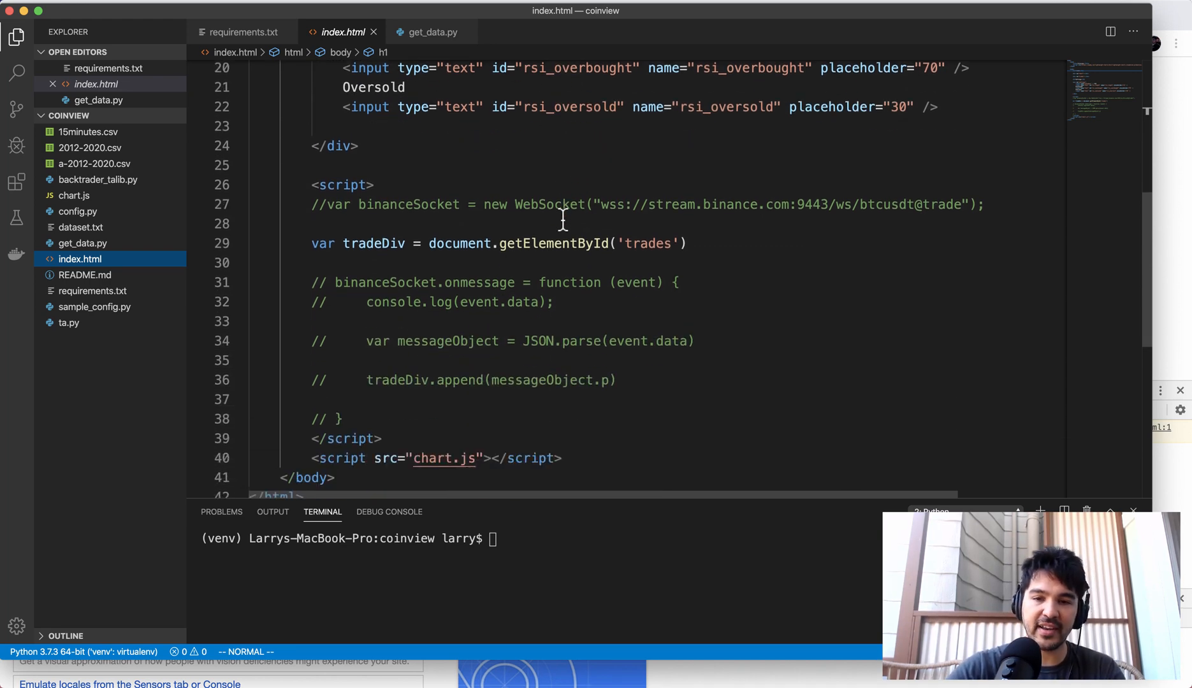
scroll(562, 217, "down", 4)
scroll(562, 217, "up", 4)
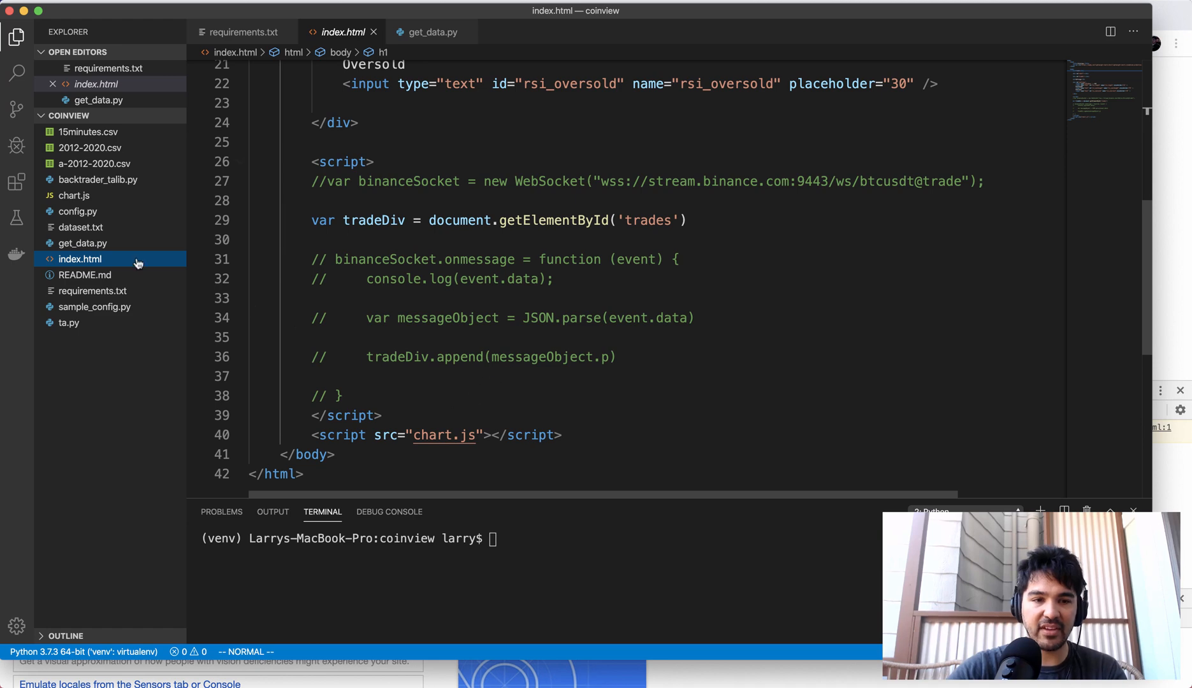
left_click(73, 195)
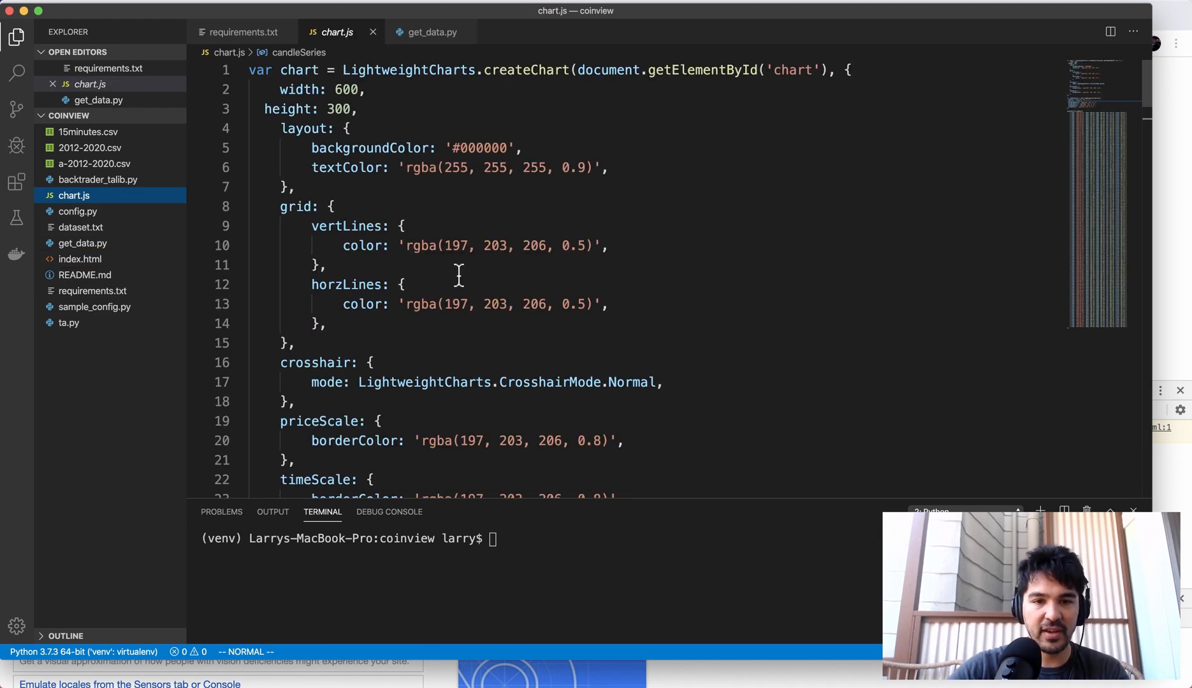
scroll(456, 270, "down", 3)
scroll(456, 270, "down", 5)
scroll(457, 270, "down", 2)
scroll(458, 279, "down", 5)
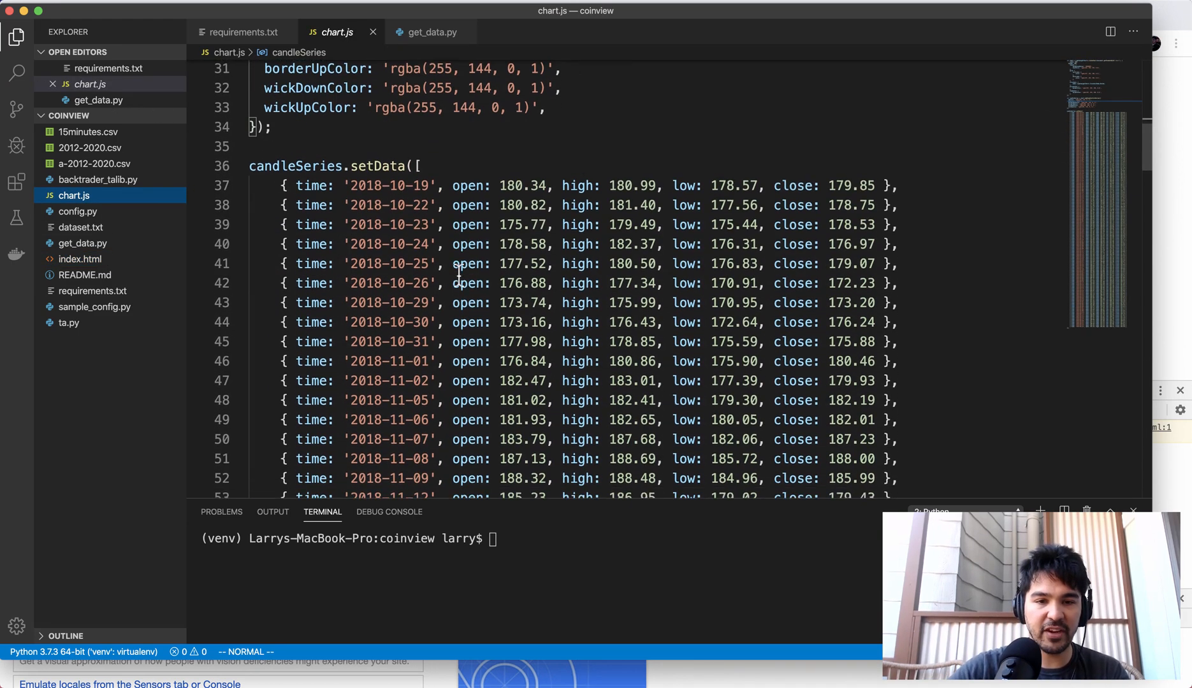
scroll(458, 279, "down", 8)
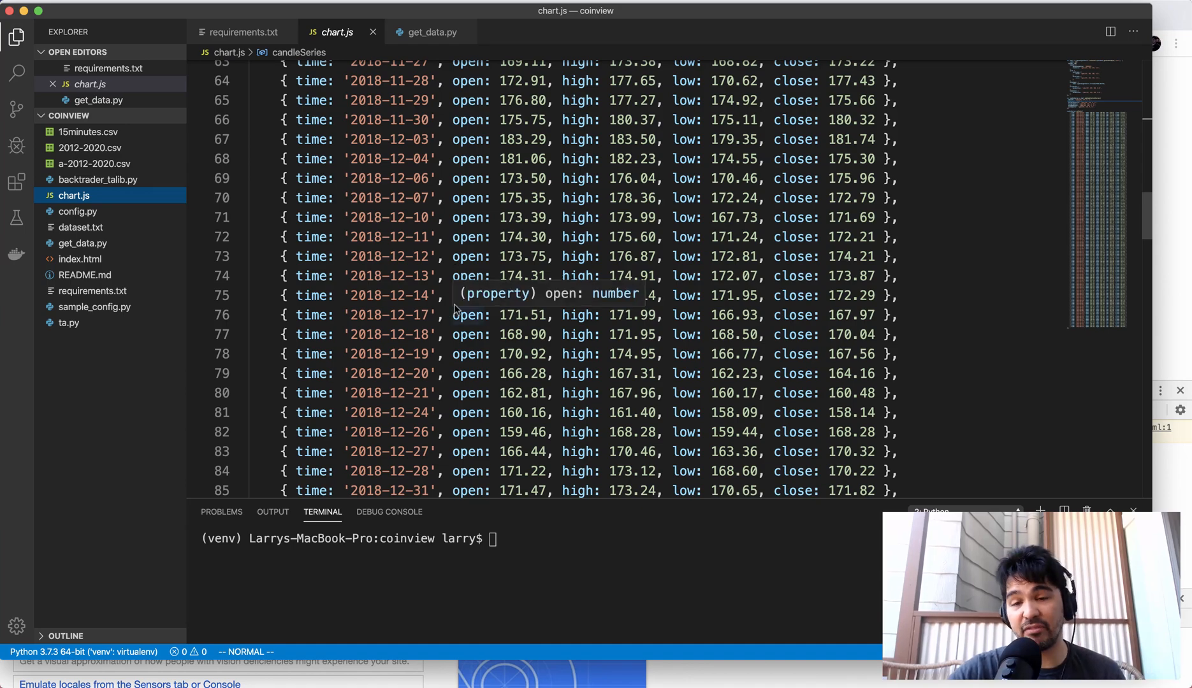
scroll(456, 308, "down", 10)
scroll(457, 307, "down", 5)
scroll(456, 308, "down", 4)
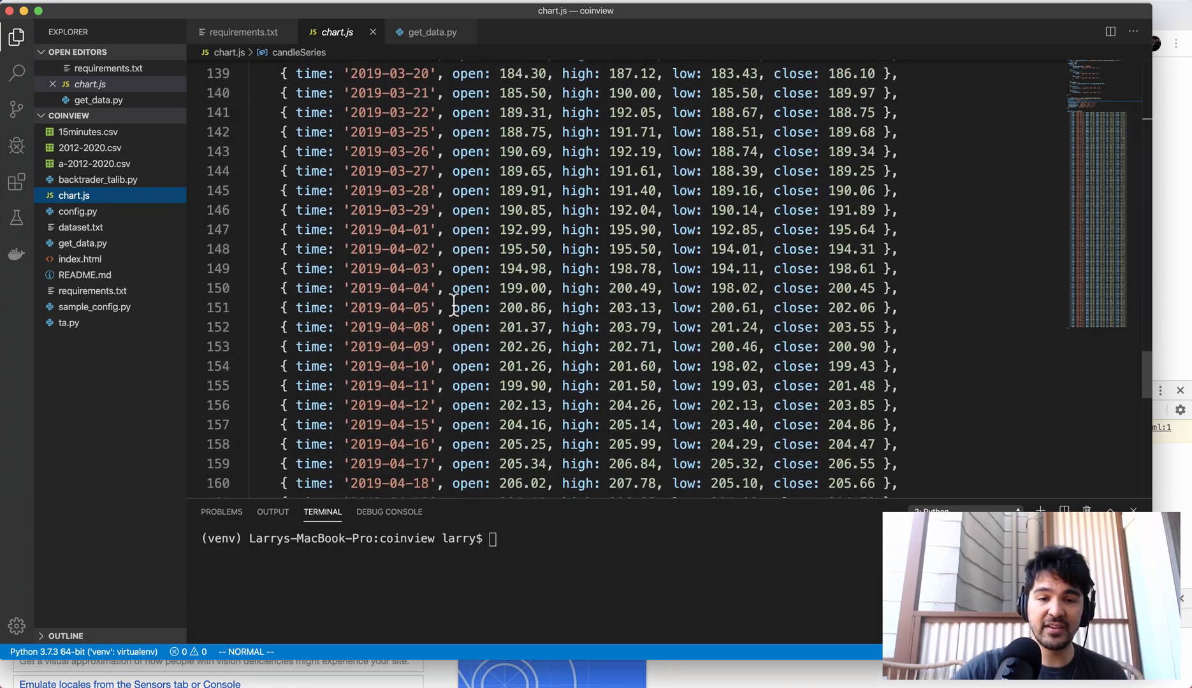
scroll(457, 307, "down", 8)
scroll(453, 308, "up", 8)
scroll(454, 307, "up", 15)
scroll(453, 307, "up", 10)
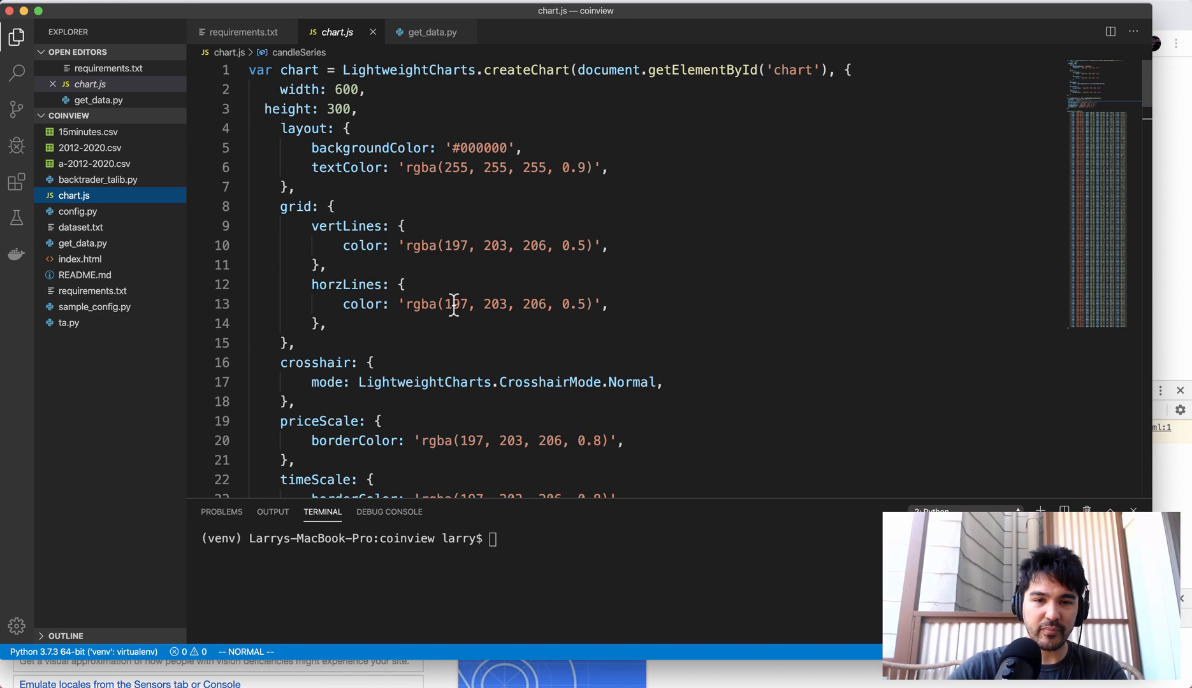
key("super+Tab")
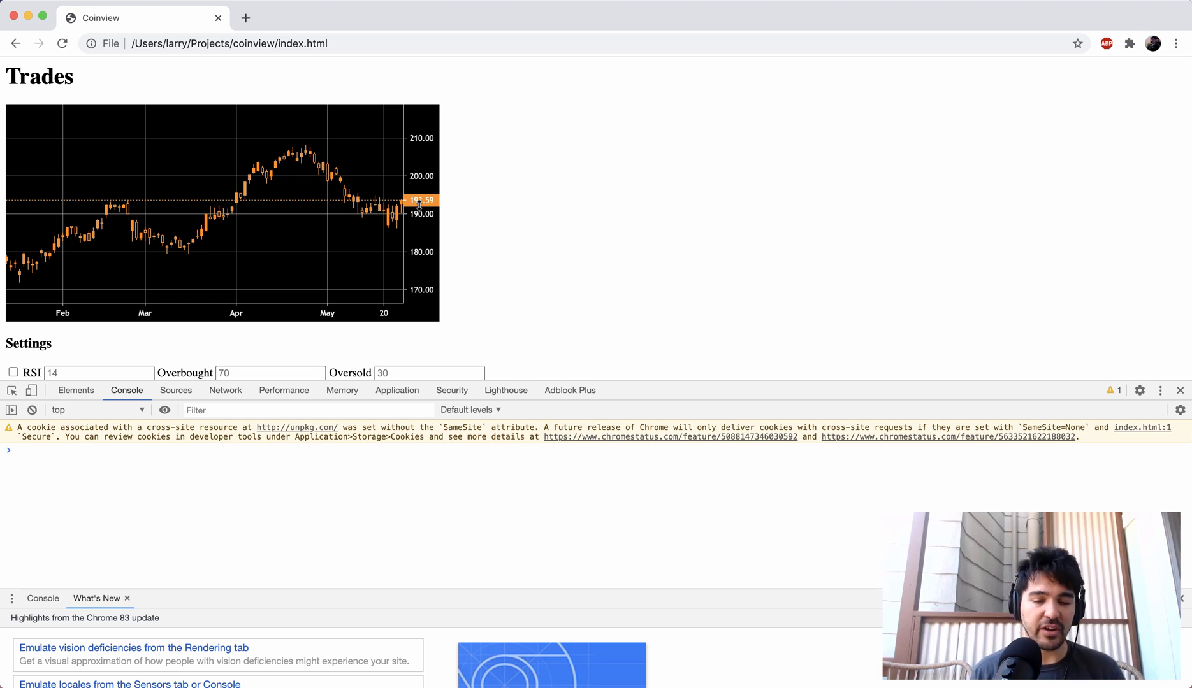
Step: Search 'flask python' in a new tab and load the Welcome to Flask documentation
key("super+t")
type("flask")
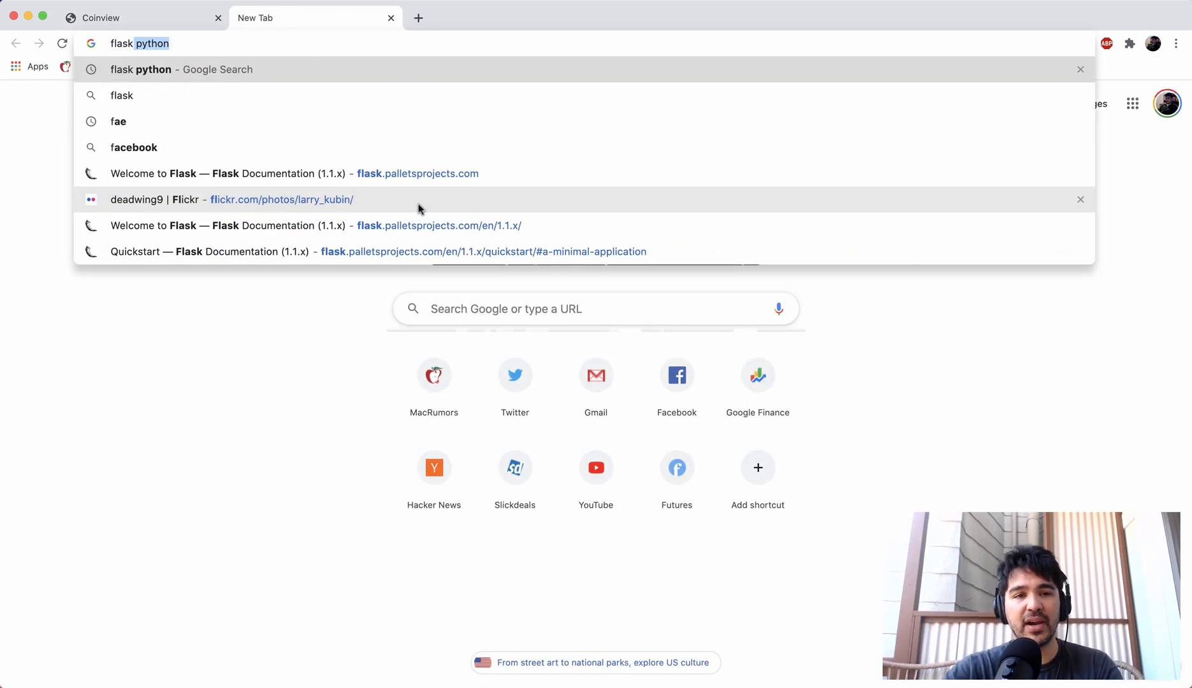
key("Return")
left_click(289, 208)
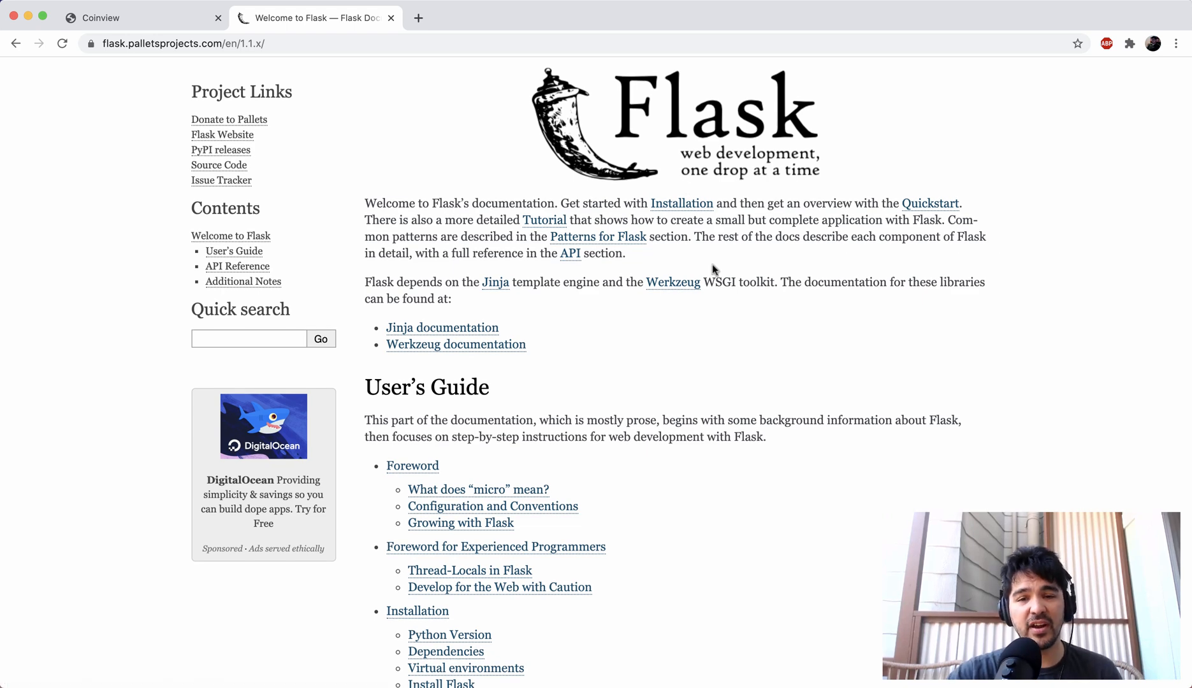
Step: Add flask on a new line after backtrader in requirements.txt
key("super+Tab")
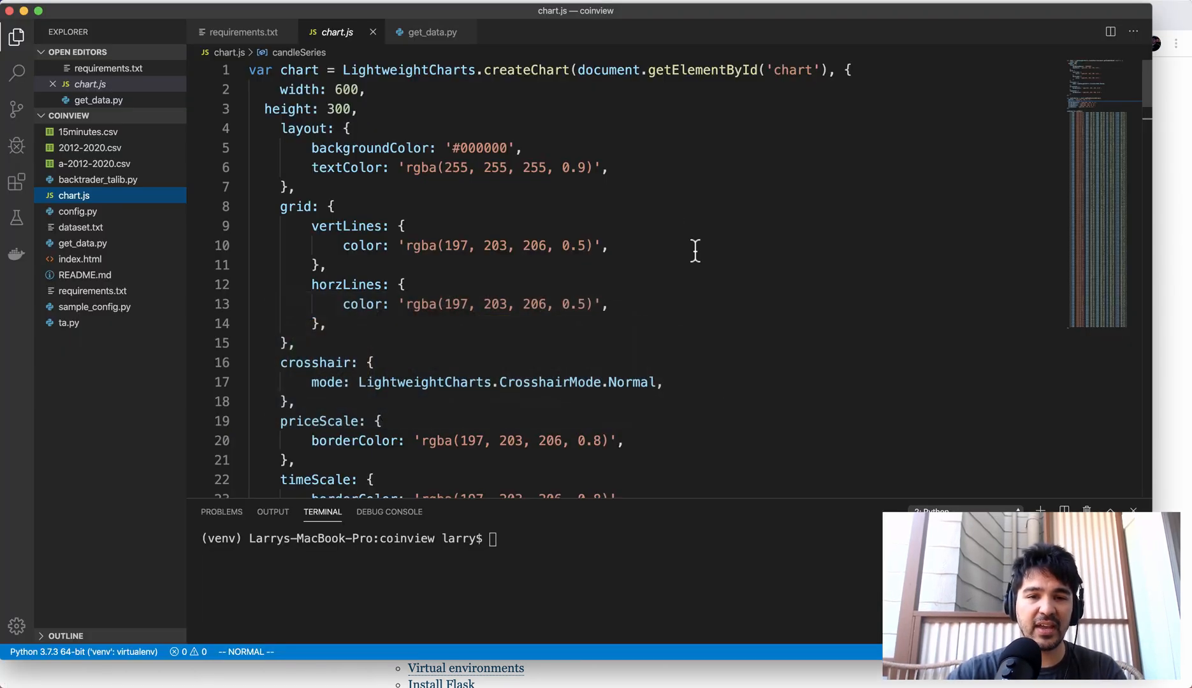
left_click(244, 32)
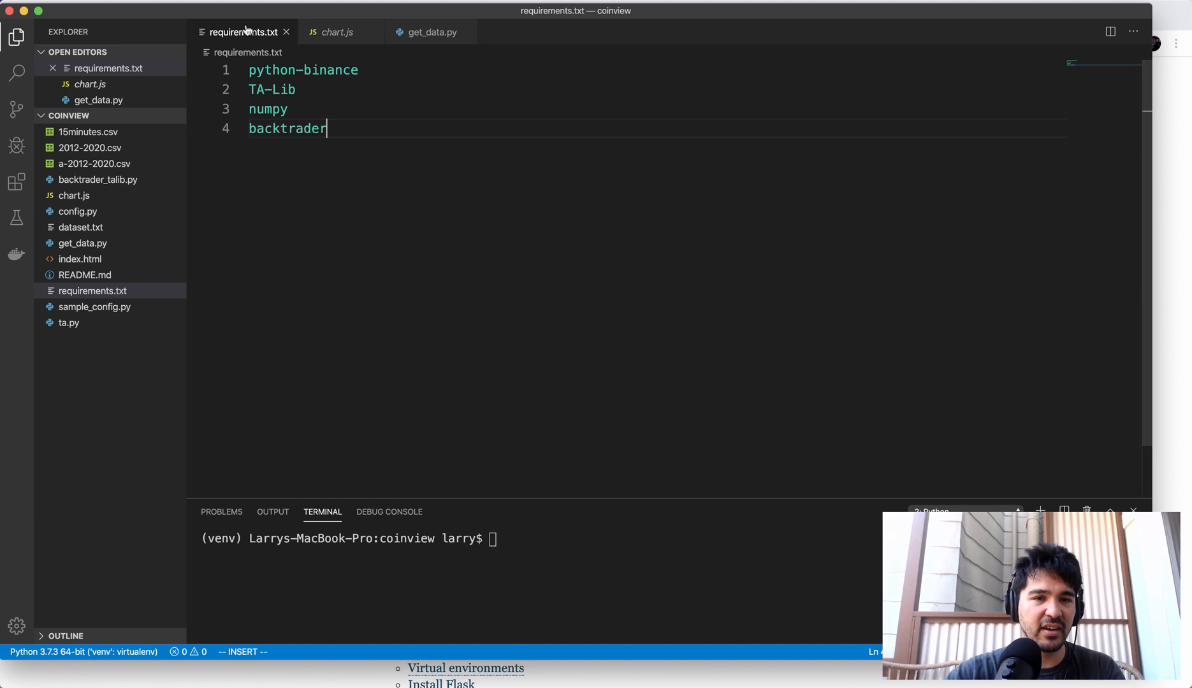
left_click(343, 129)
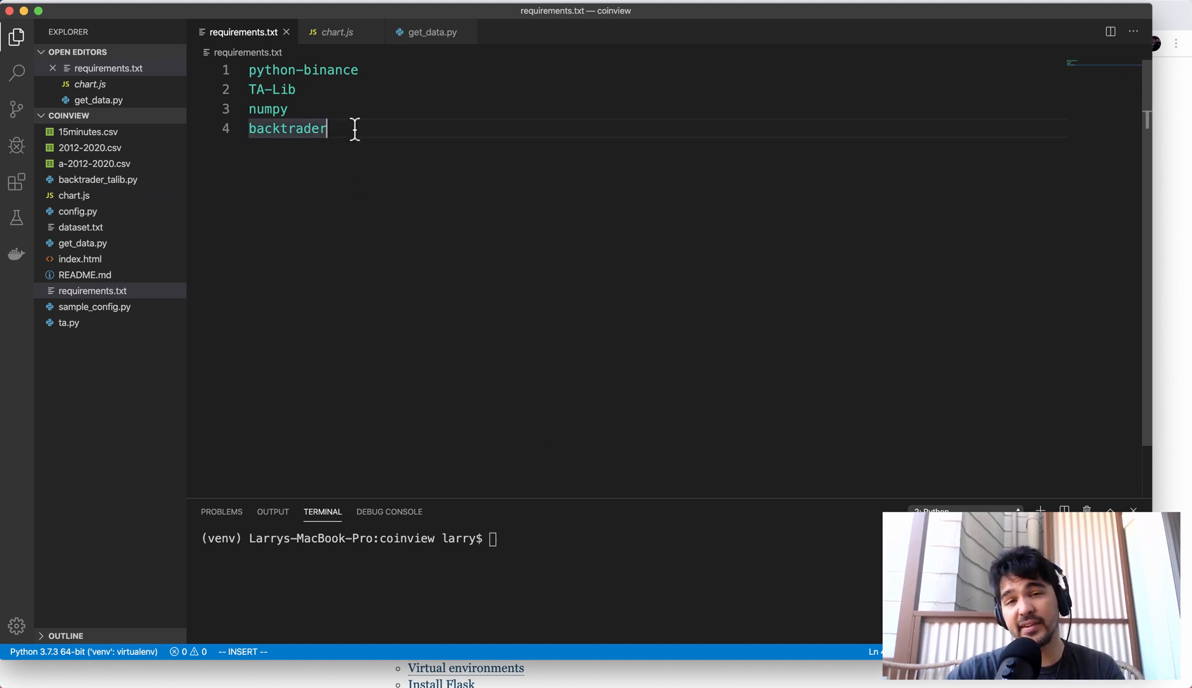
left_click(296, 69)
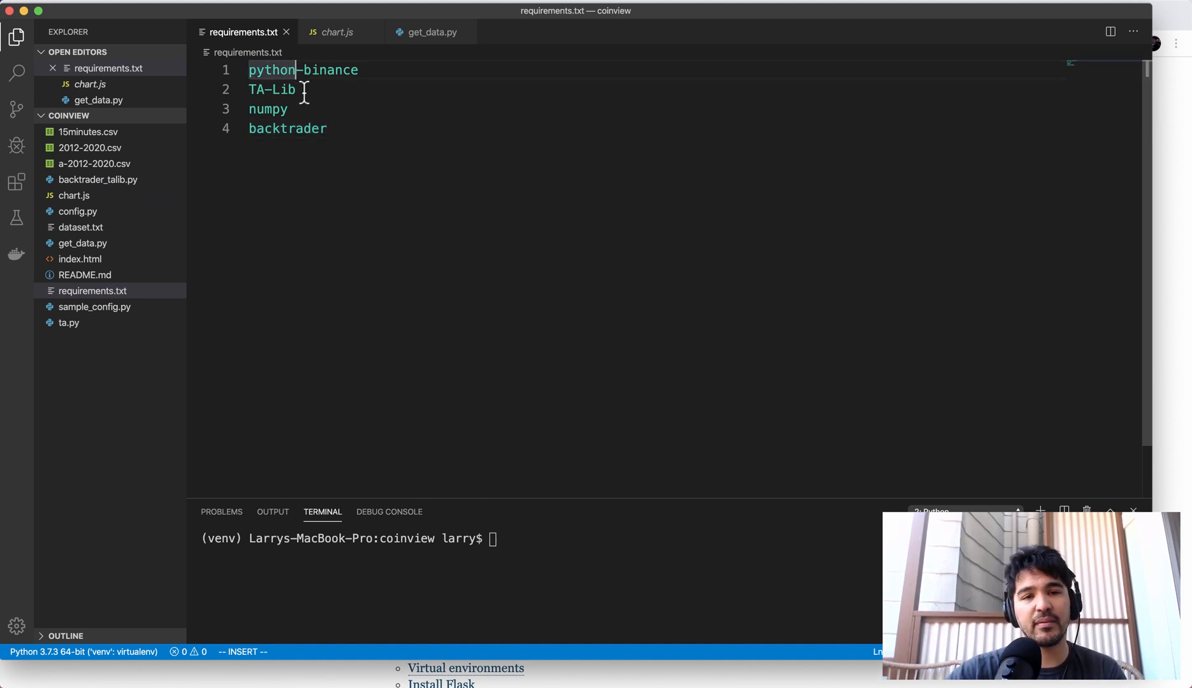
double_click(279, 89)
double_click(299, 128)
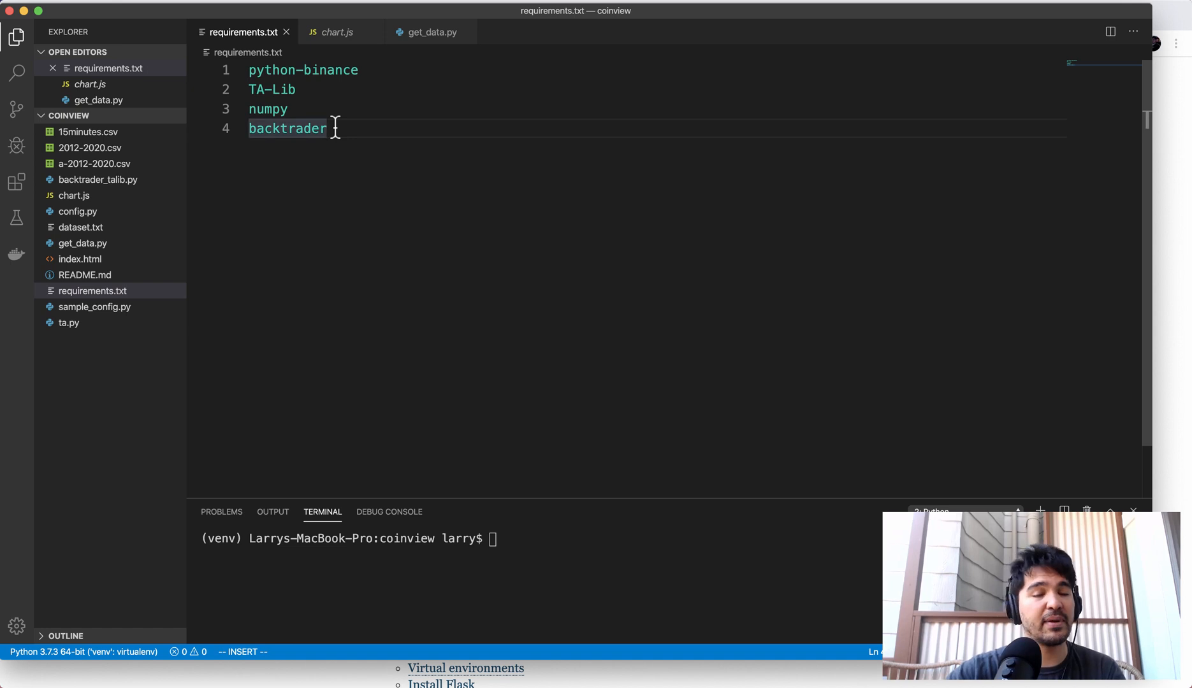
key("Return")
type("flask")
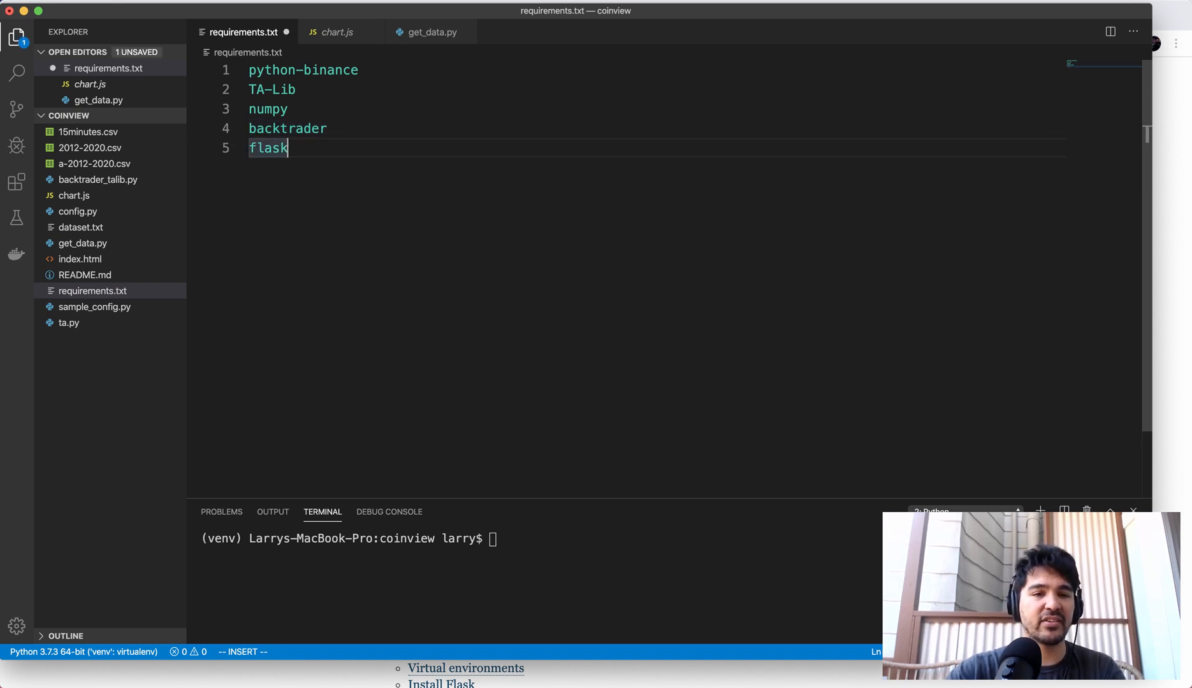
Step: Run pip3 install flask in the terminal, which reports Flask already installed
left_click(458, 579)
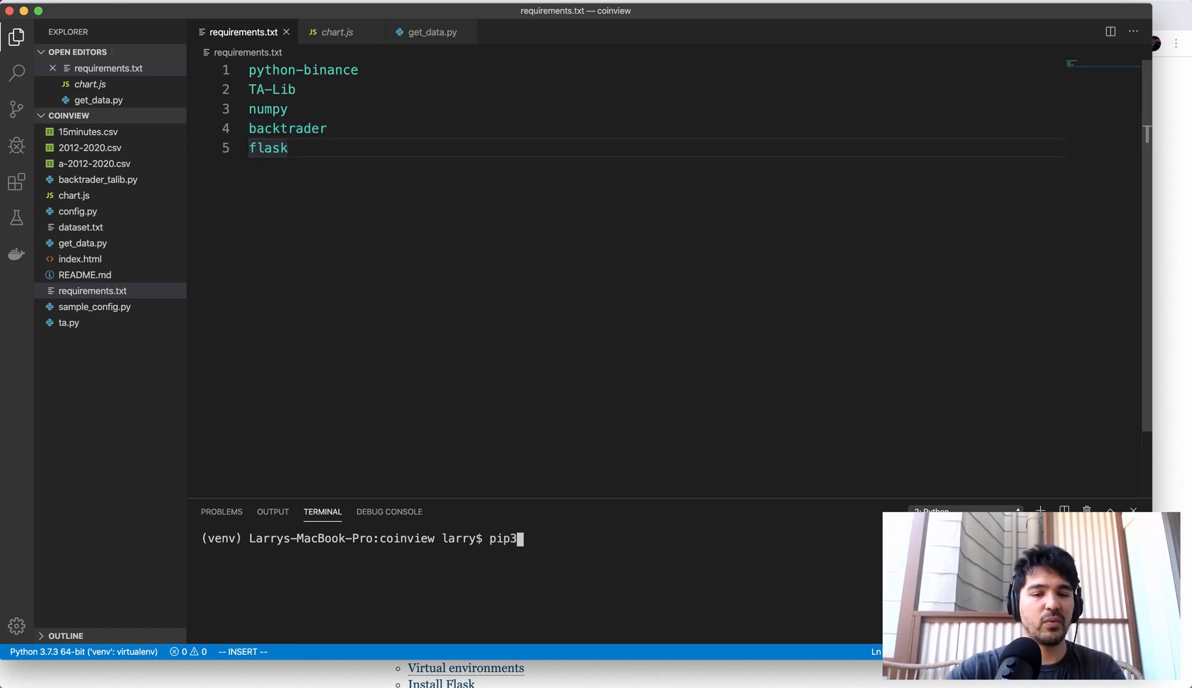
type("install flask")
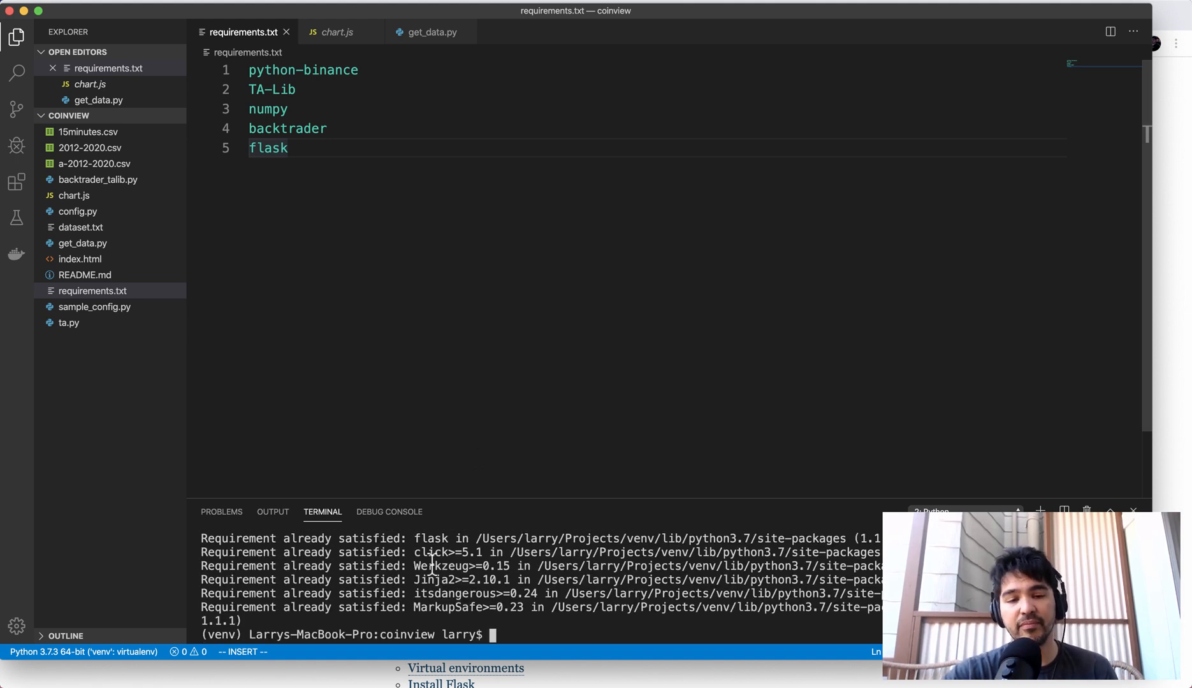
left_click(438, 335)
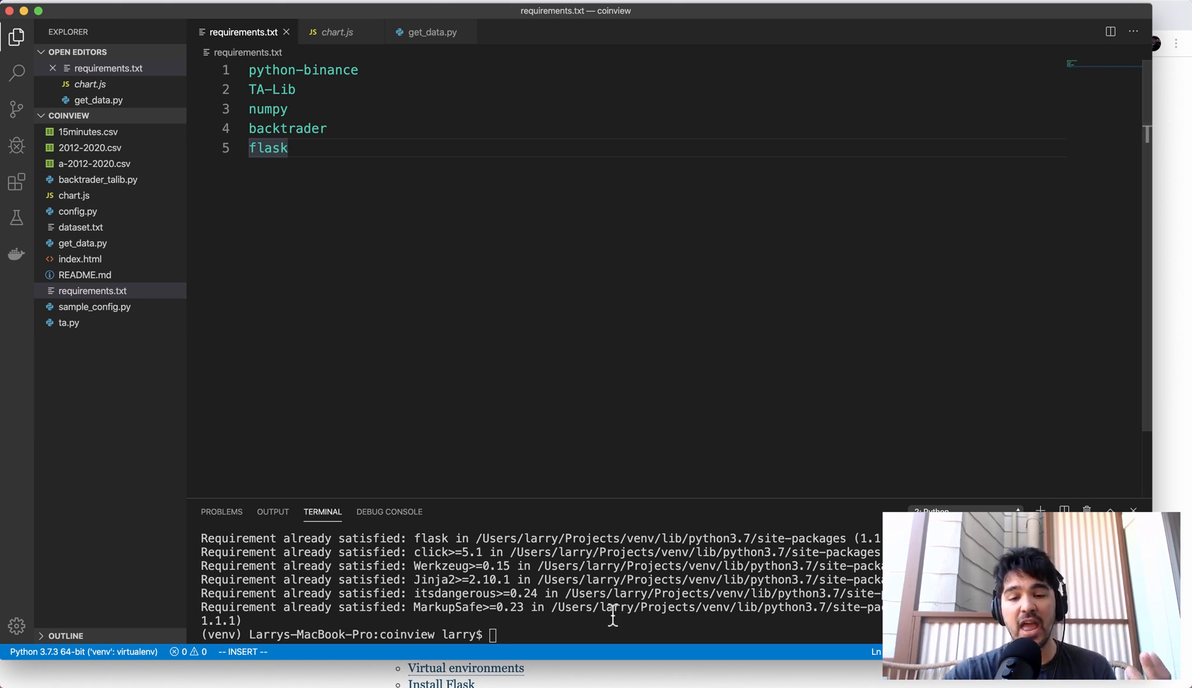
Step: Copy the minimal application code from the Flask Quickstart and return to the editor
left_click(632, 676)
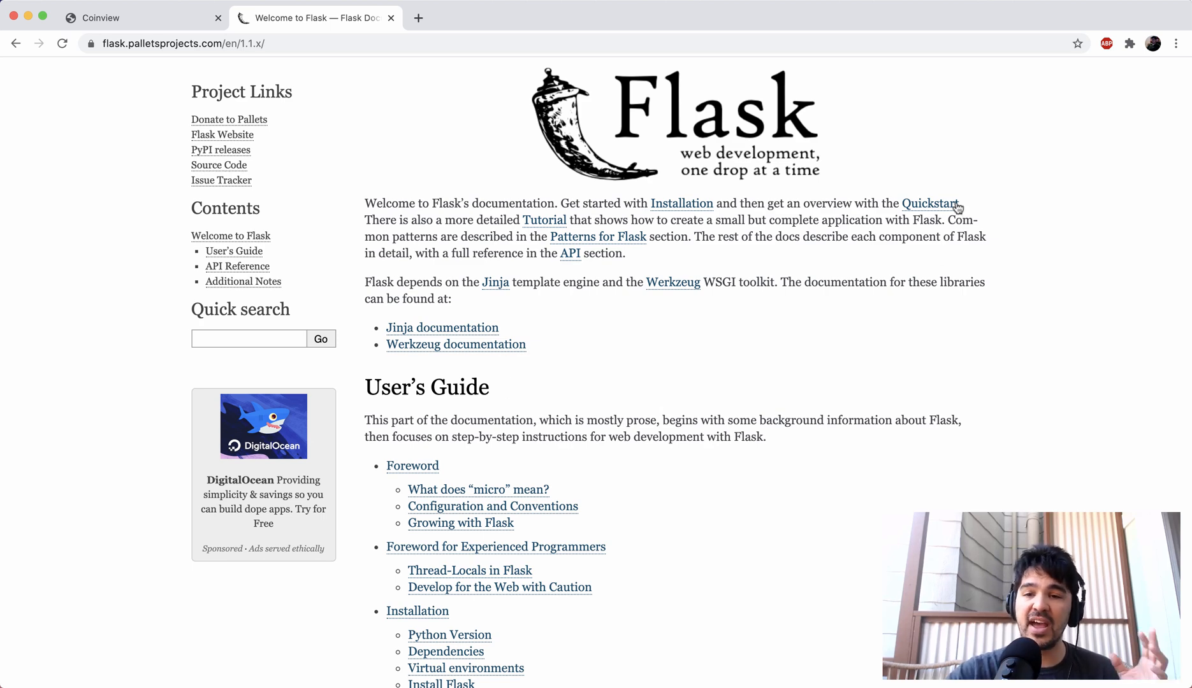
left_click(932, 204)
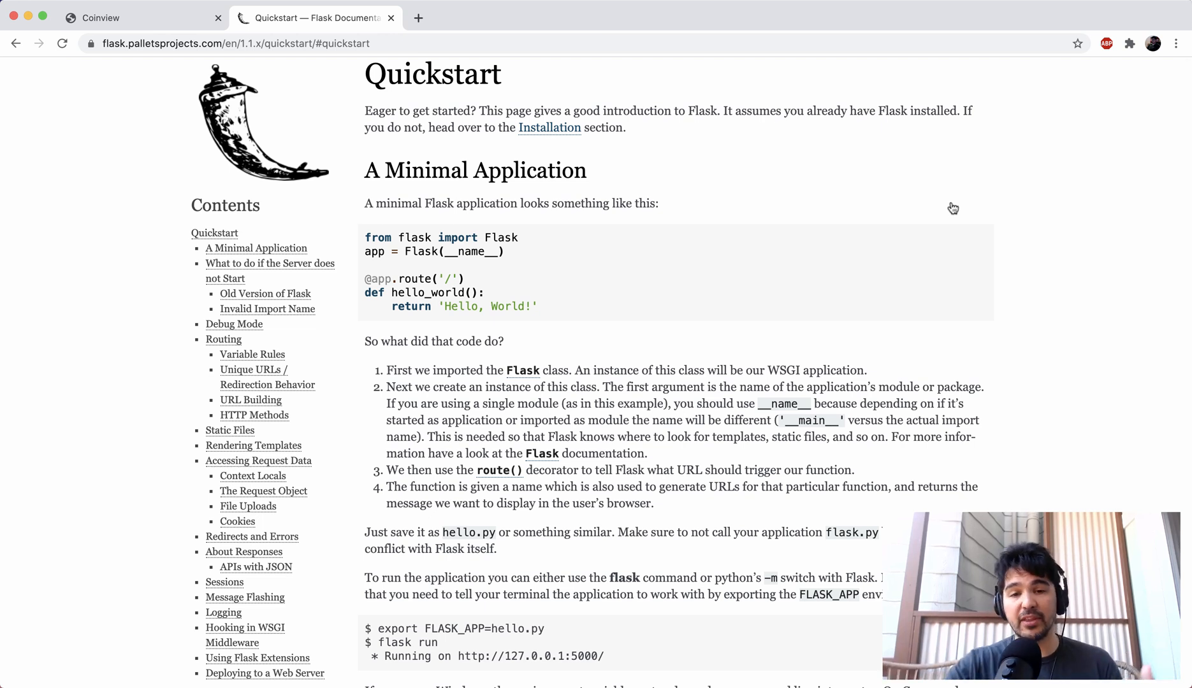
left_click_drag(572, 314, 365, 237)
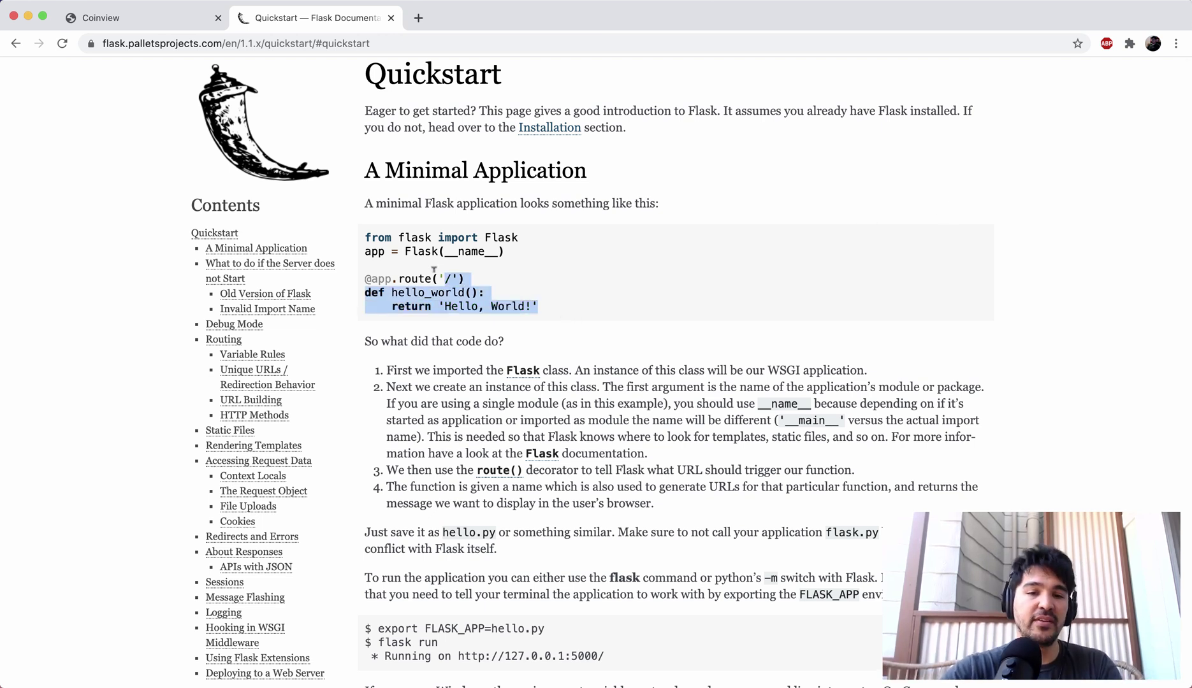
left_click(471, 225)
left_click(172, 42)
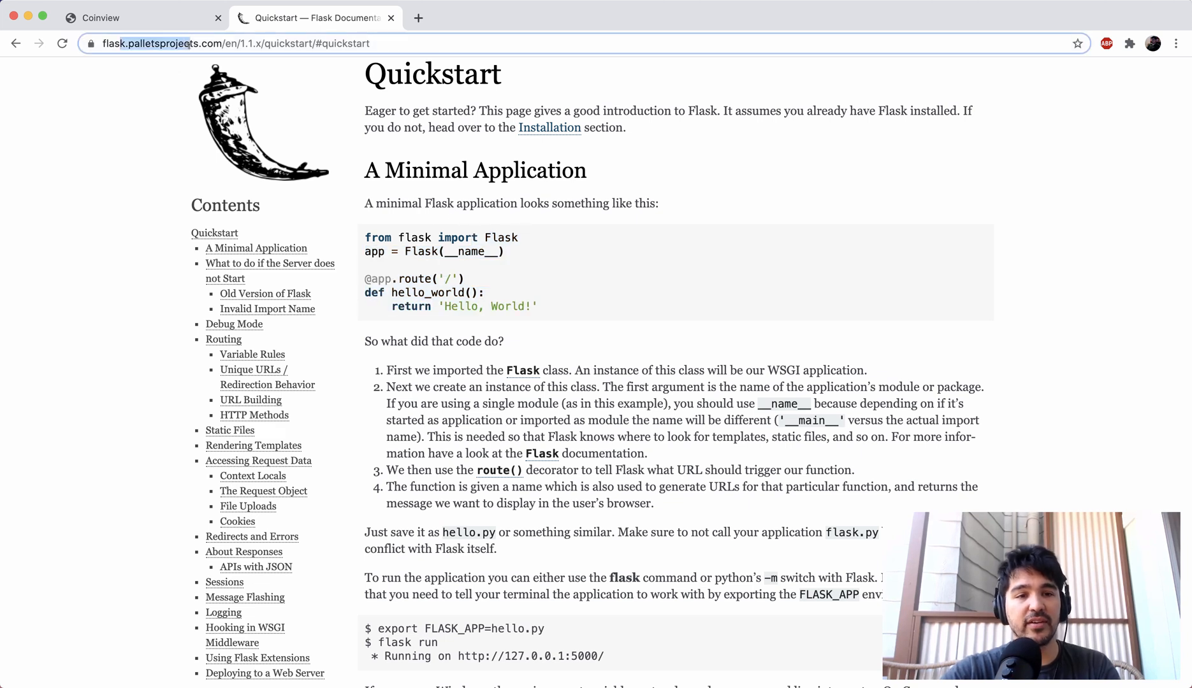
left_click(612, 262)
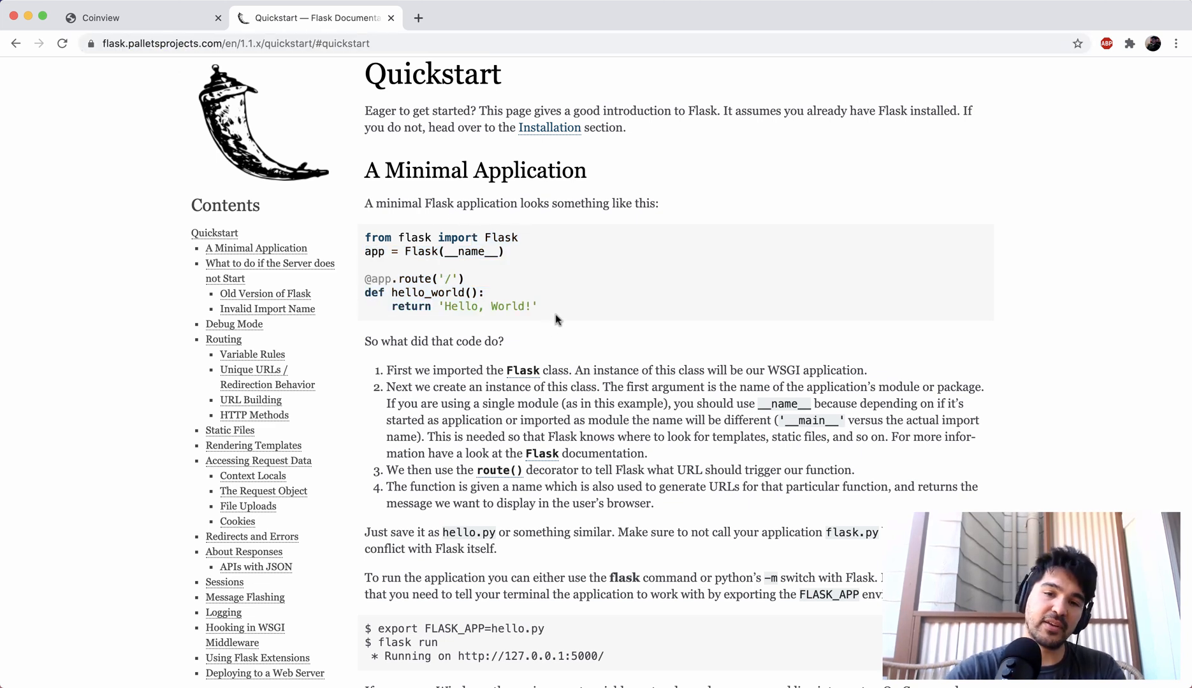
left_click_drag(545, 314, 366, 229)
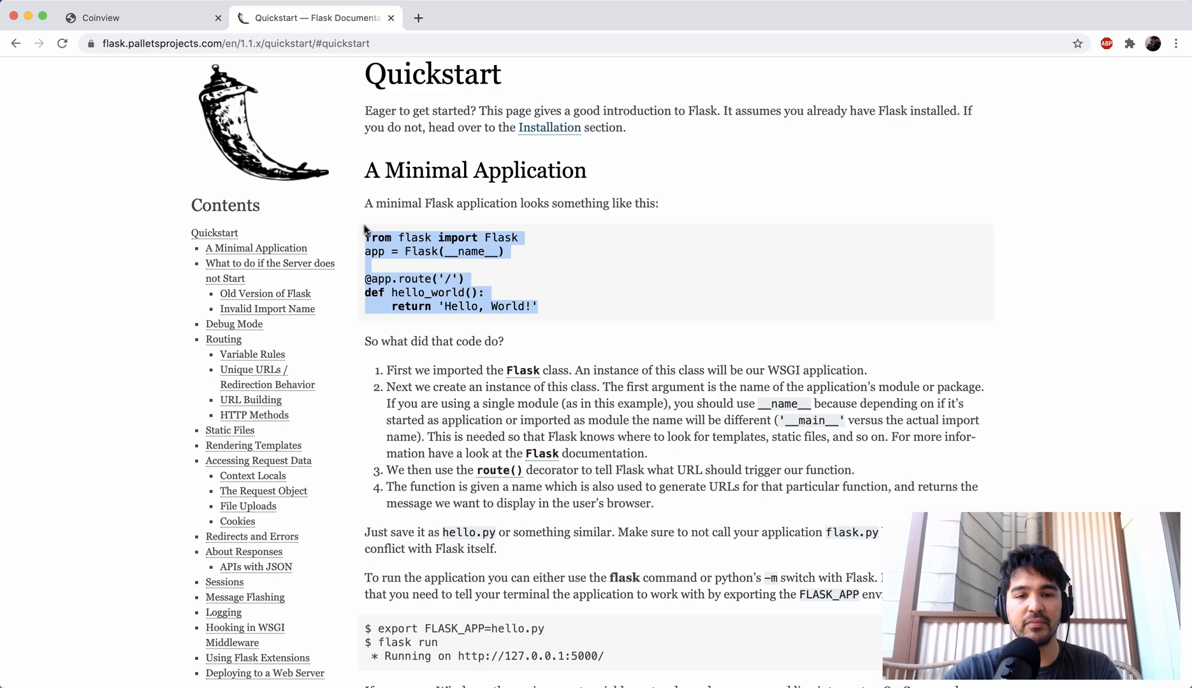
key("super+Tab")
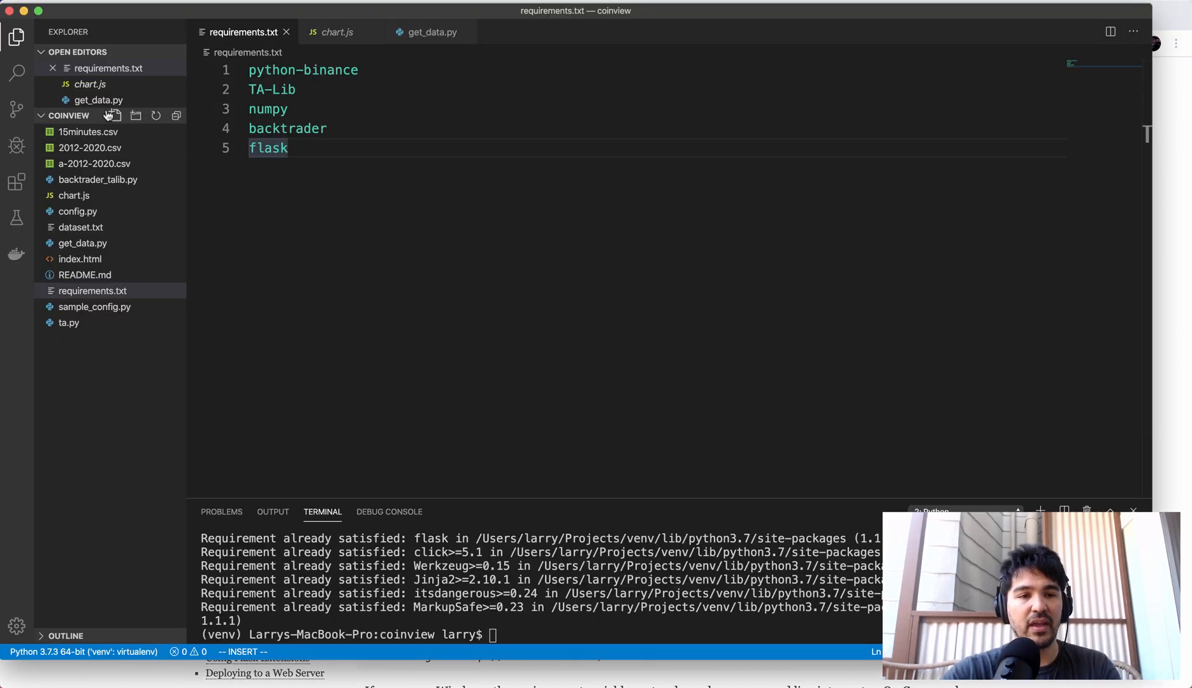
Step: Create app.py with the pasted Flask hello-world code and a blank line after the import
left_click(114, 115)
key("Return")
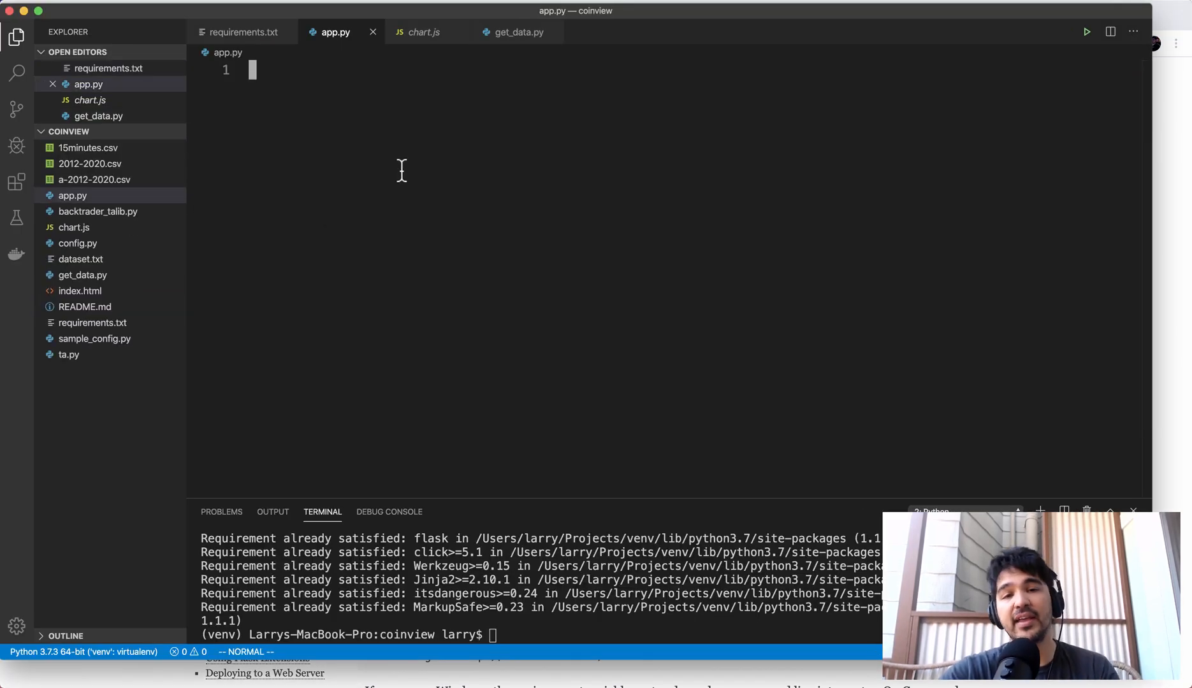
type("from flask import Flask app = Flask(__name__)  @app.route('/') def hello_world():     return 'Hello, World!'")
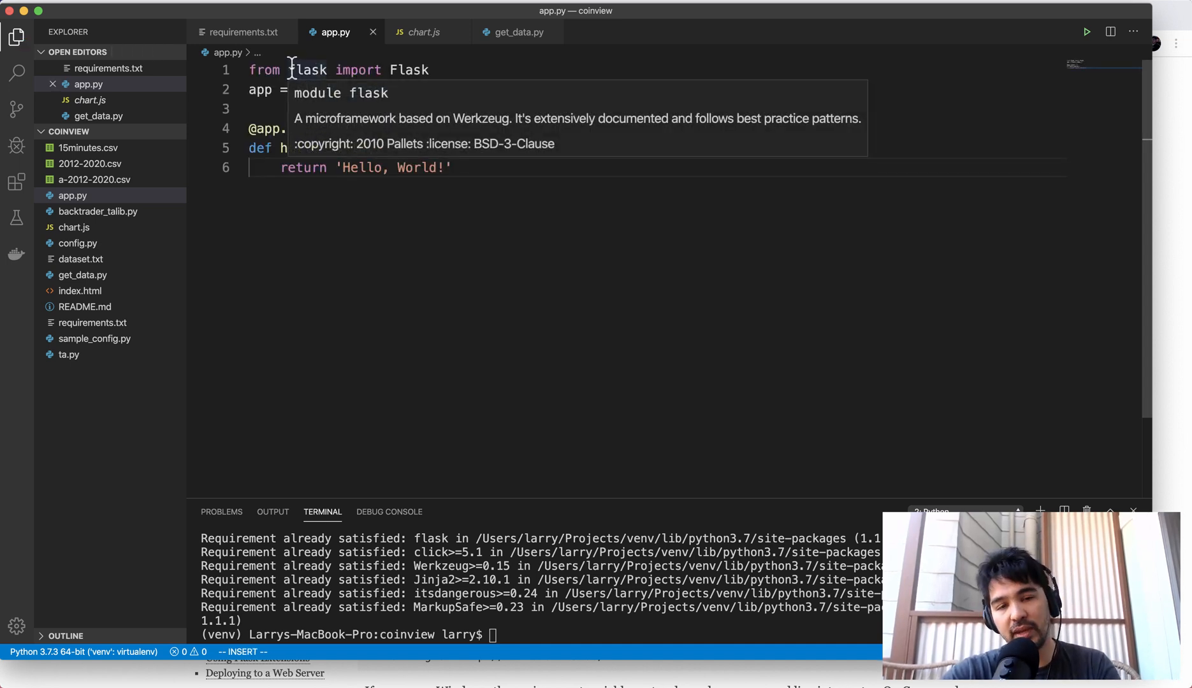
double_click(368, 69)
left_click(420, 70)
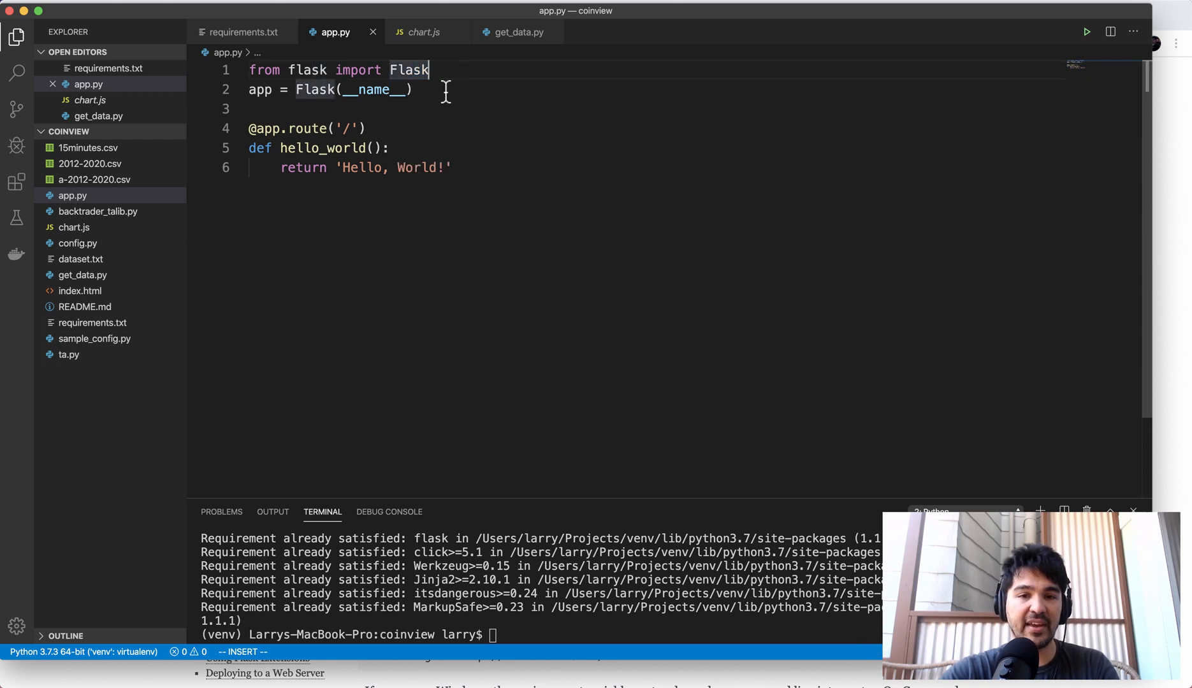
key("Return")
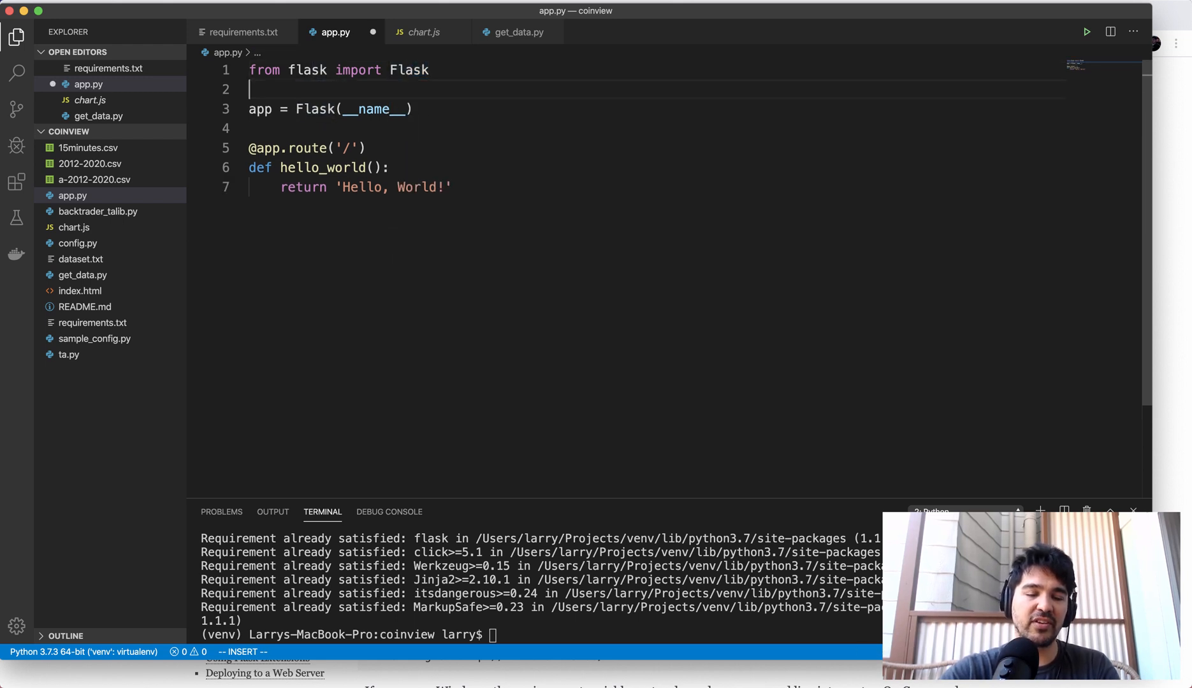
Step: Walk through the app, Flask call and hello_world return lines in app.py
double_click(260, 109)
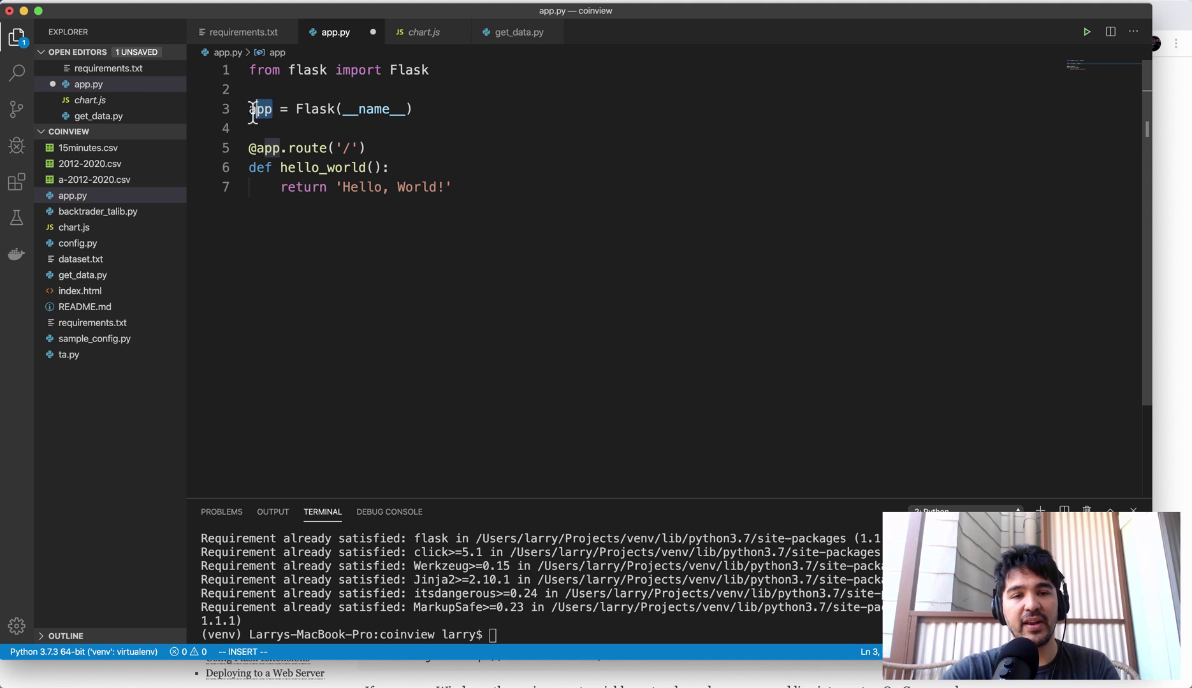
left_click(300, 109)
left_click_drag(295, 109, 335, 109)
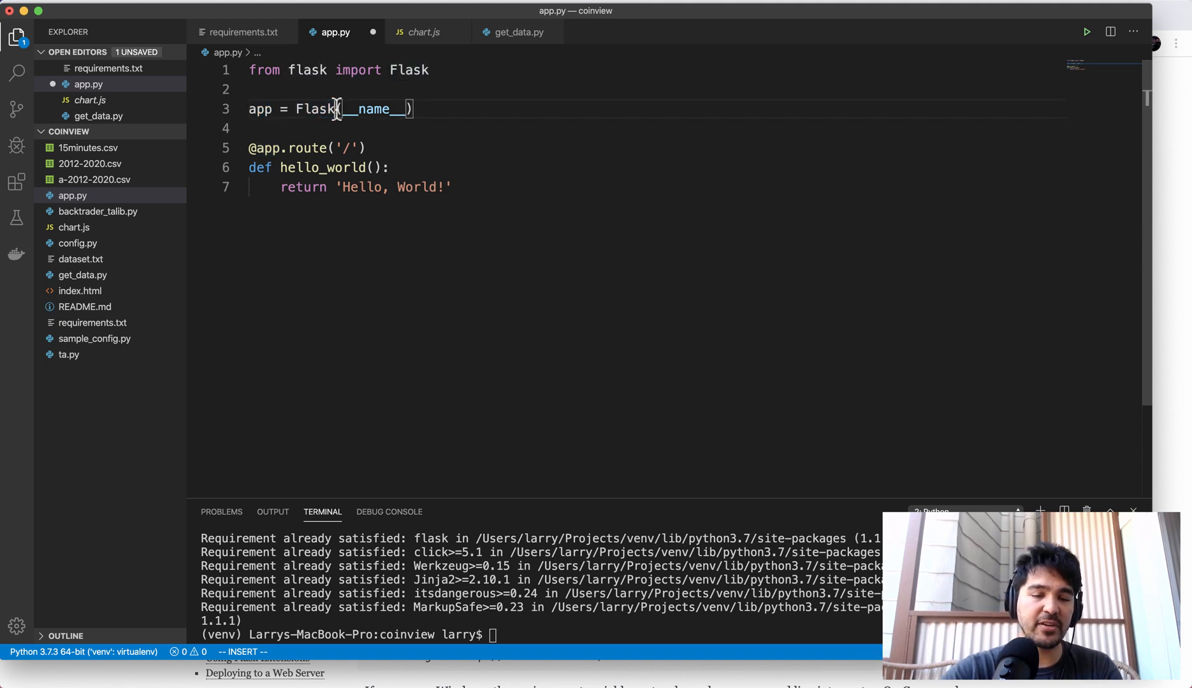
left_click(402, 167)
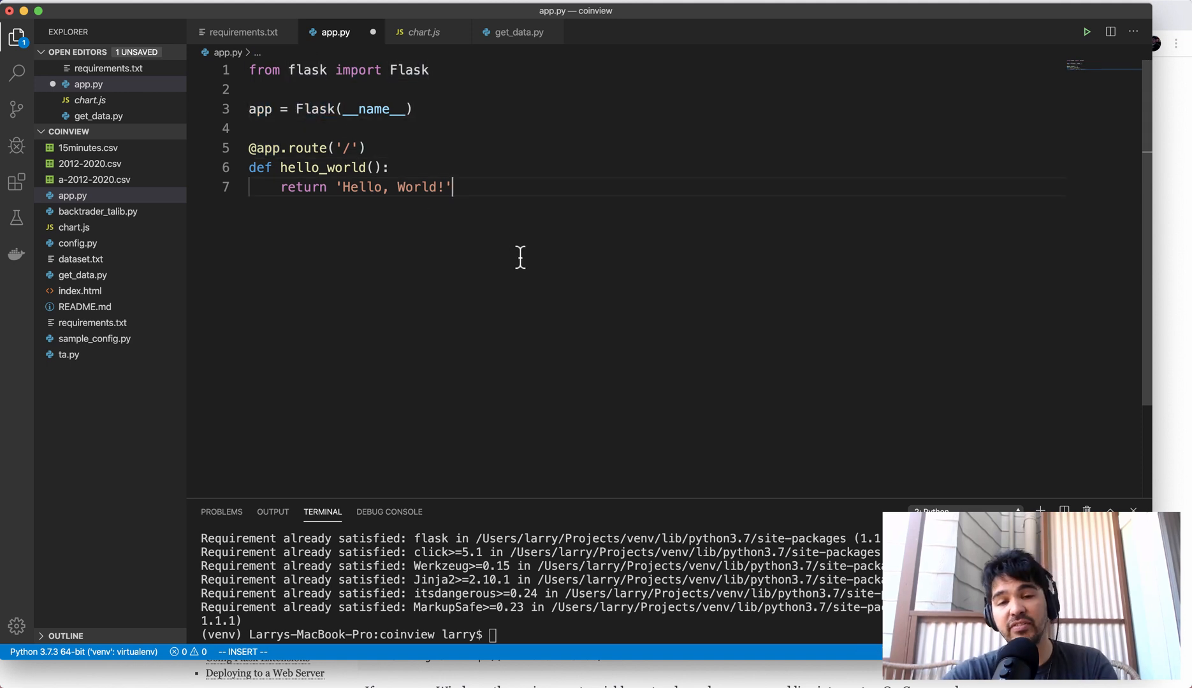
left_click(310, 187)
double_click(310, 187)
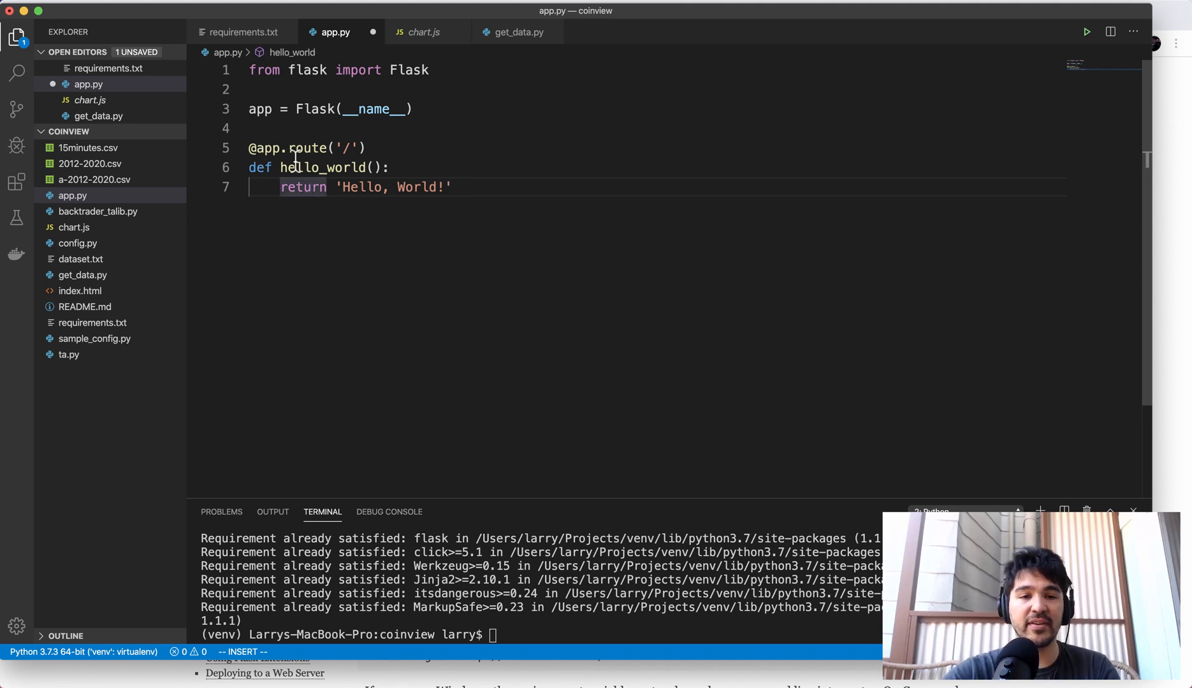
left_click(295, 168)
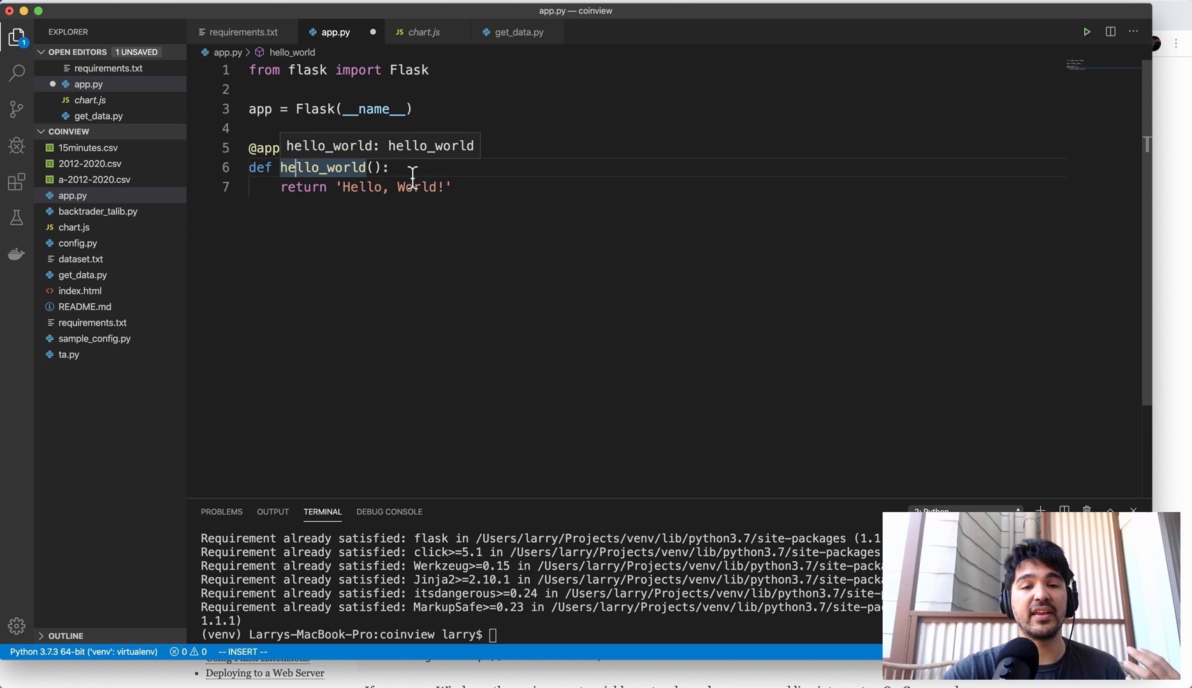
left_click(493, 205)
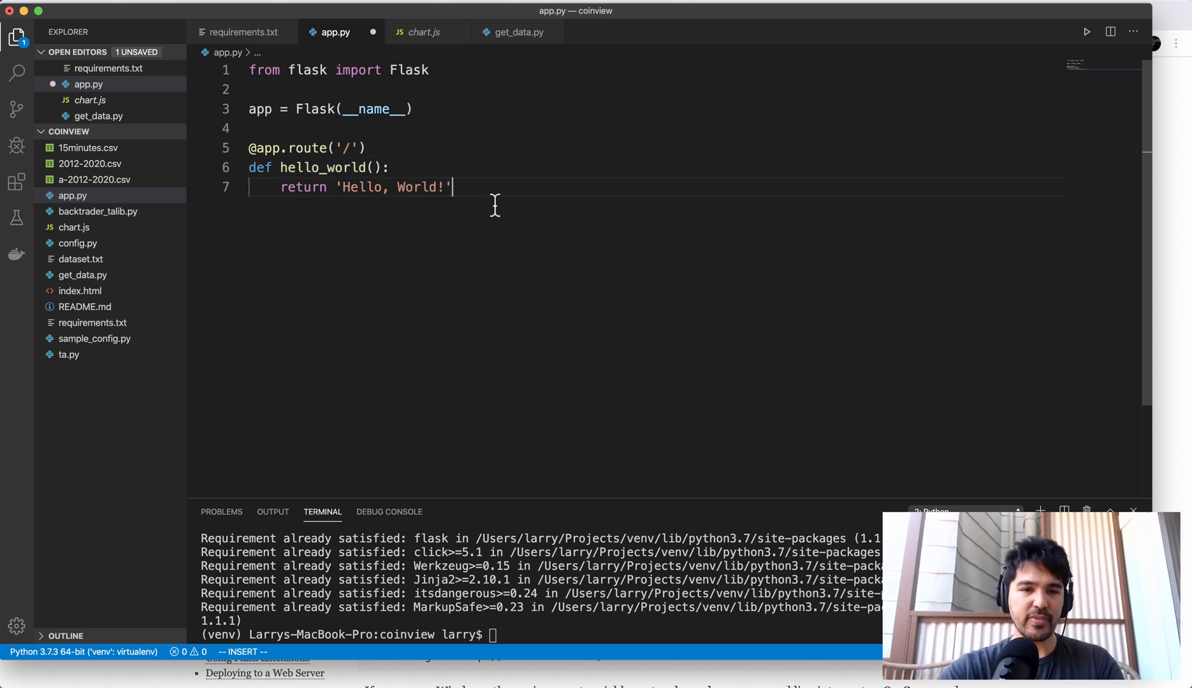
left_click(642, 566)
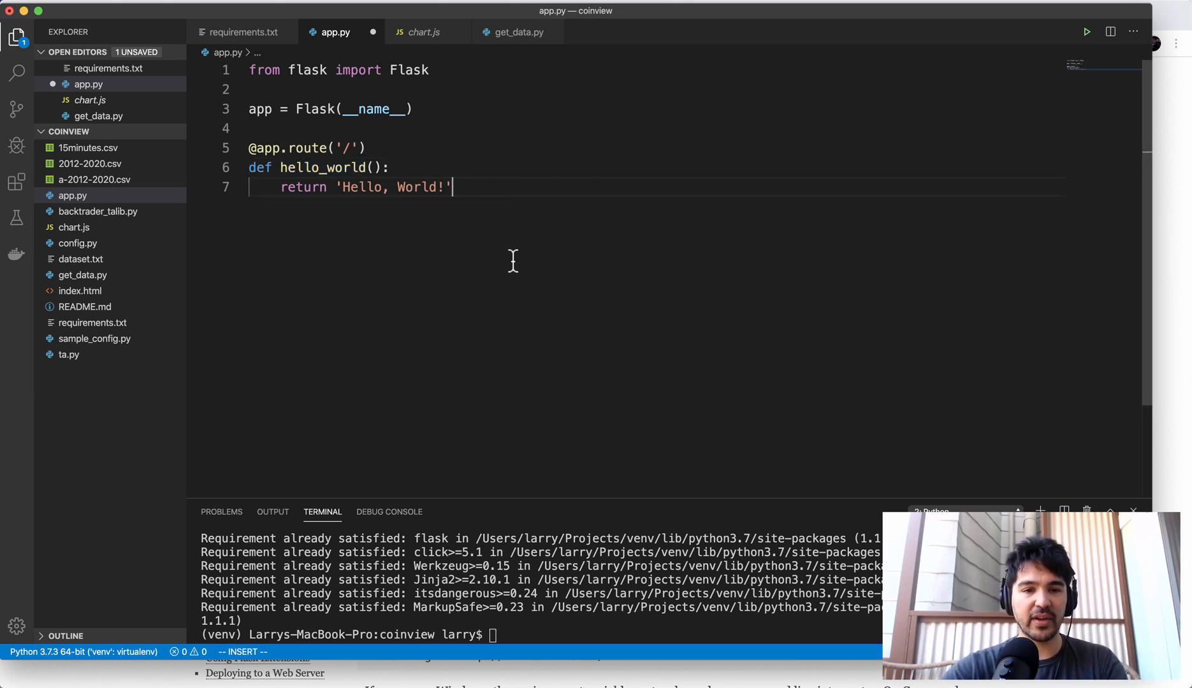
Step: Select the export FLASK_APP=hello.py command in the Quickstart's run instructions
left_click(1171, 187)
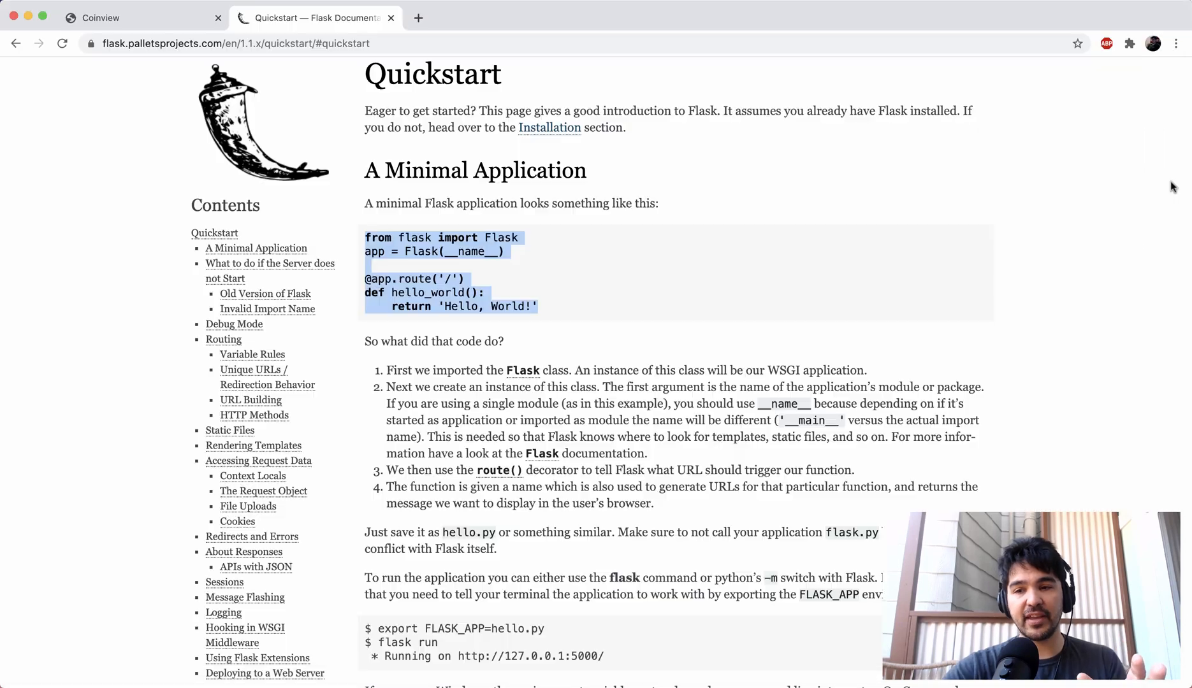
scroll(709, 195, "down", 5)
left_click_drag(544, 434, 378, 434)
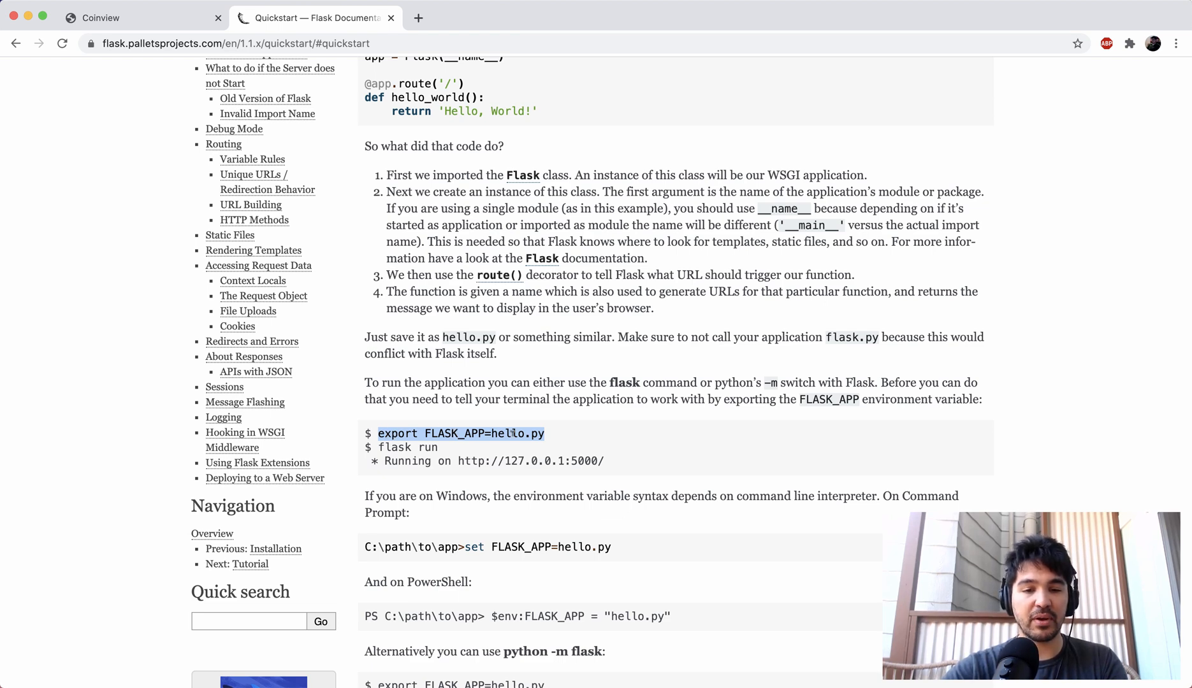
Step: Clean the stray characters in app.py and export FLASK_APP in the terminal
key("super+Tab")
type("exp")
key("BackSpace")
key("BackSpace")
key("BackSpace")
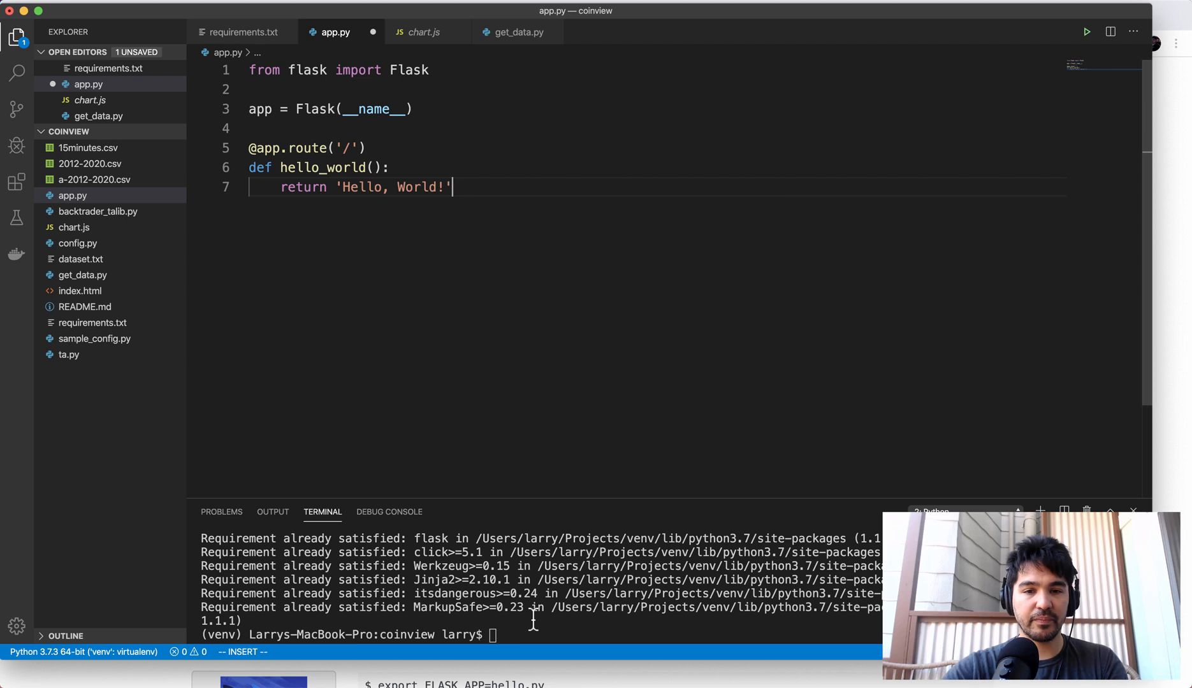
left_click(533, 622)
type("export FLASK_APP=")
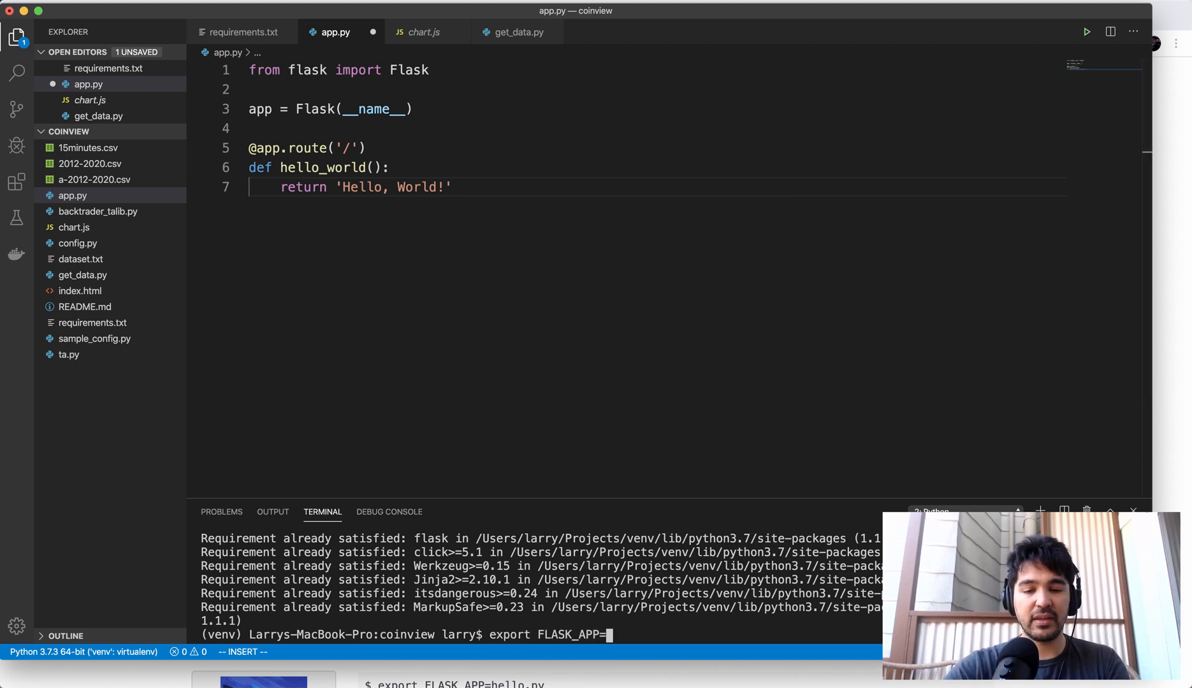
type("app.p")
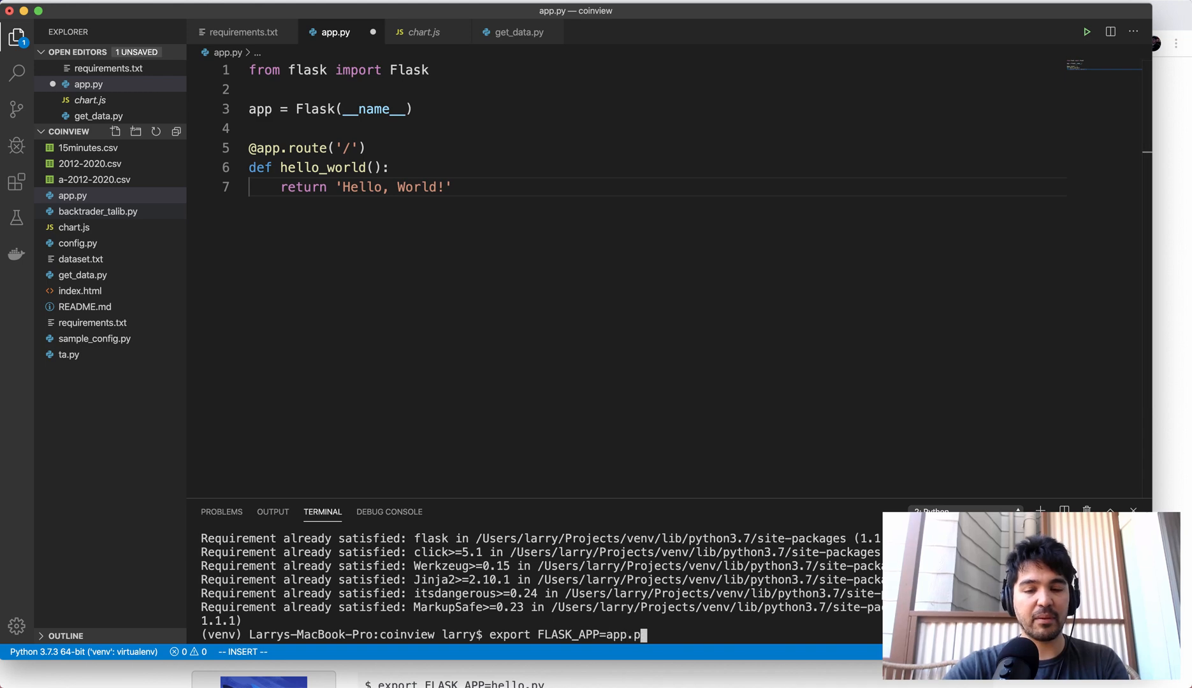
type("y")
key("Return")
key("super+Tab")
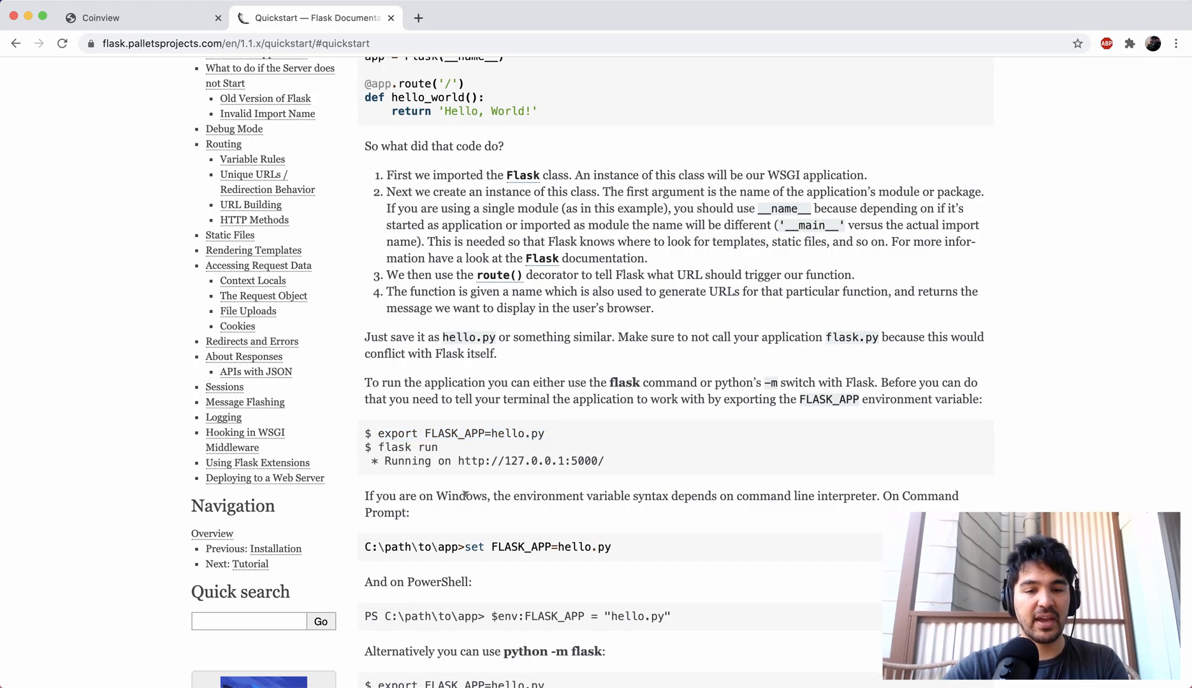
key("super+Tab")
type("flas")
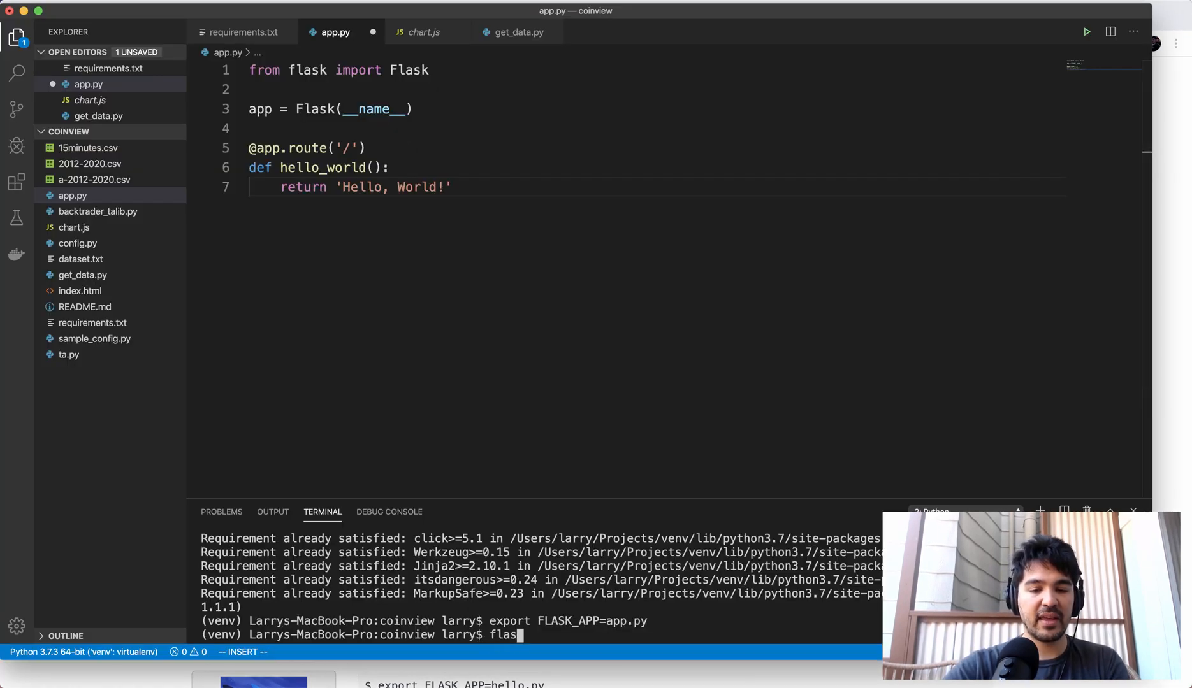
key("Return")
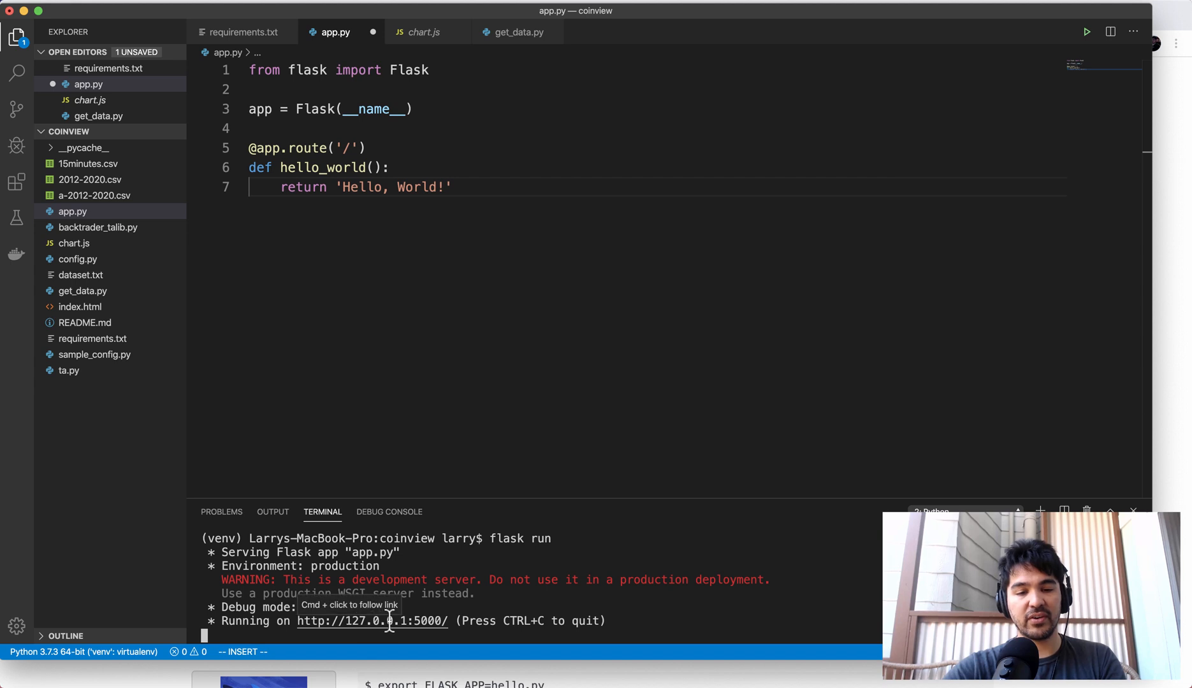
left_click_drag(445, 621, 300, 621)
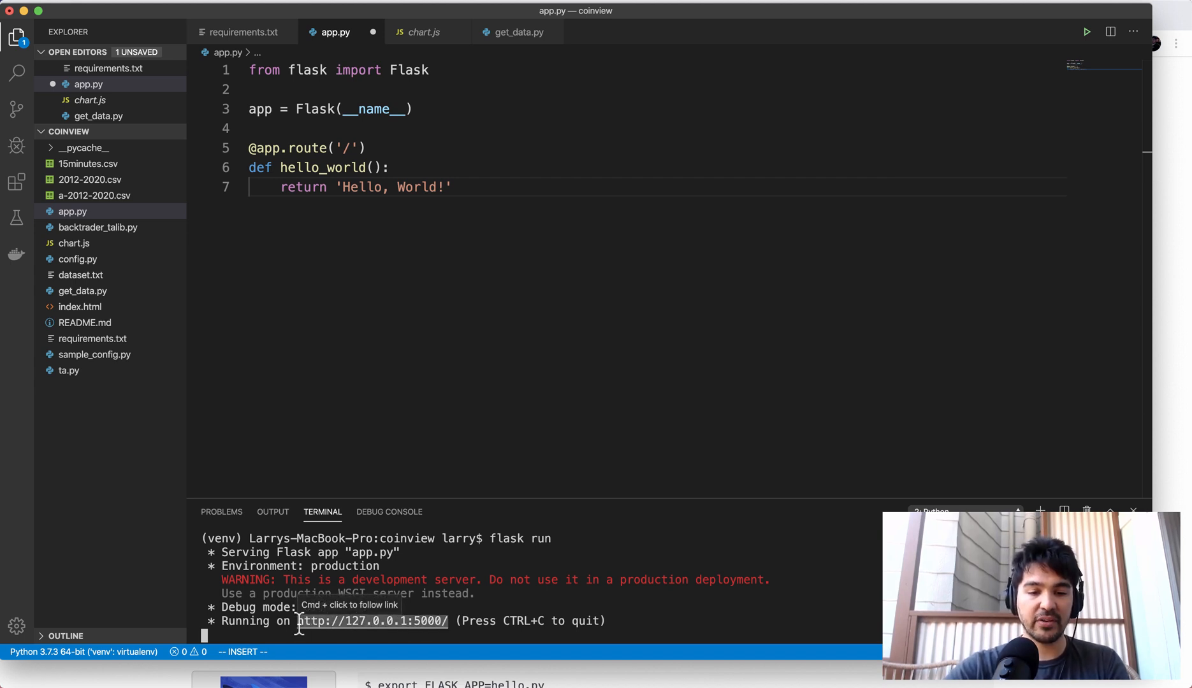
Step: Load 127.0.0.1:5000 in a new Chrome tab showing Hello, World!
key("super+c")
key("super+Tab")
key("super+t")
key("super+v")
key("Return")
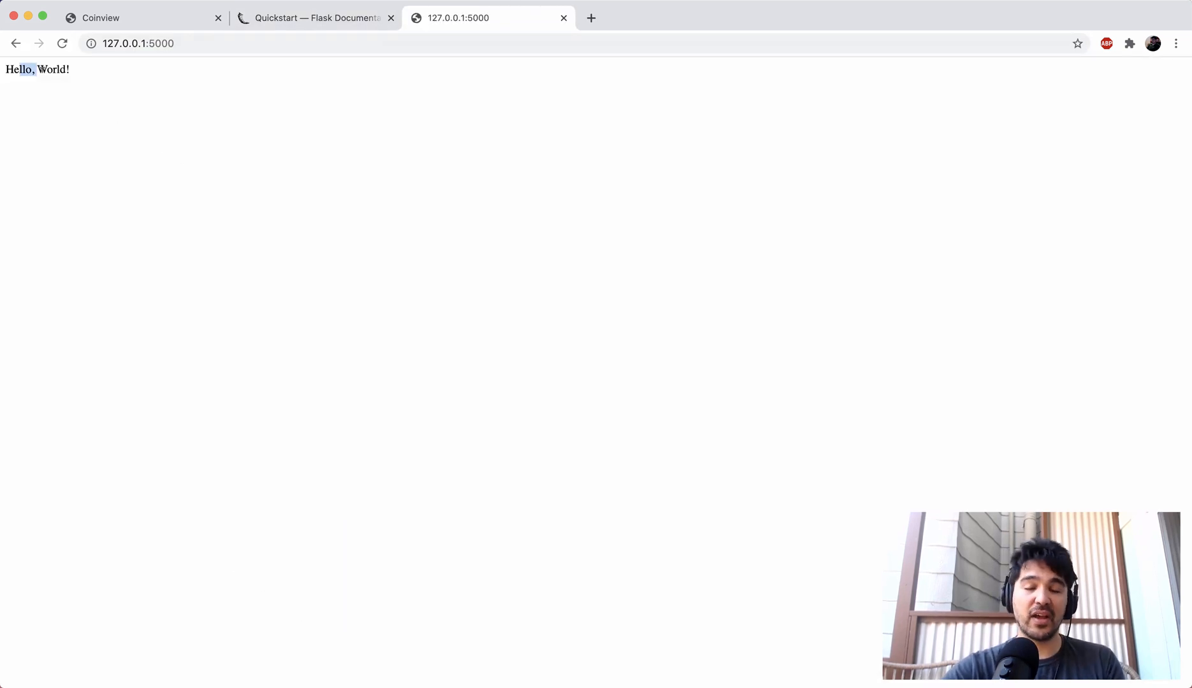
Step: Reload the page at the root path / and return to VS Code's request log
left_click(136, 65)
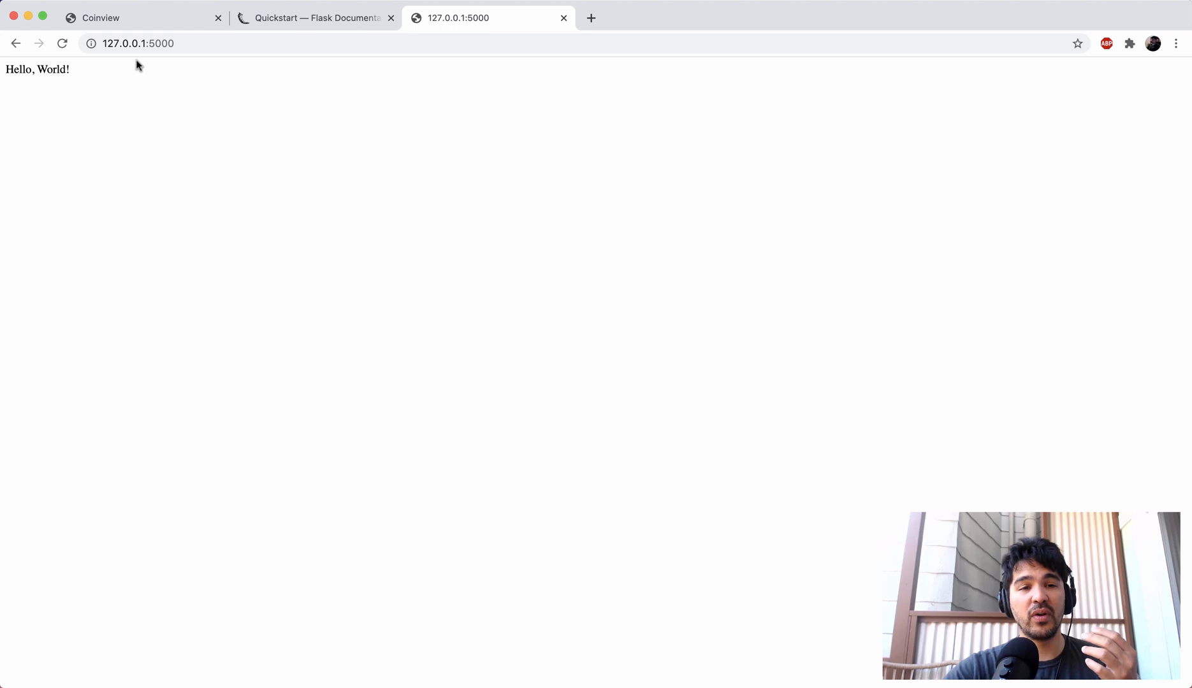
left_click(142, 42)
key("Right")
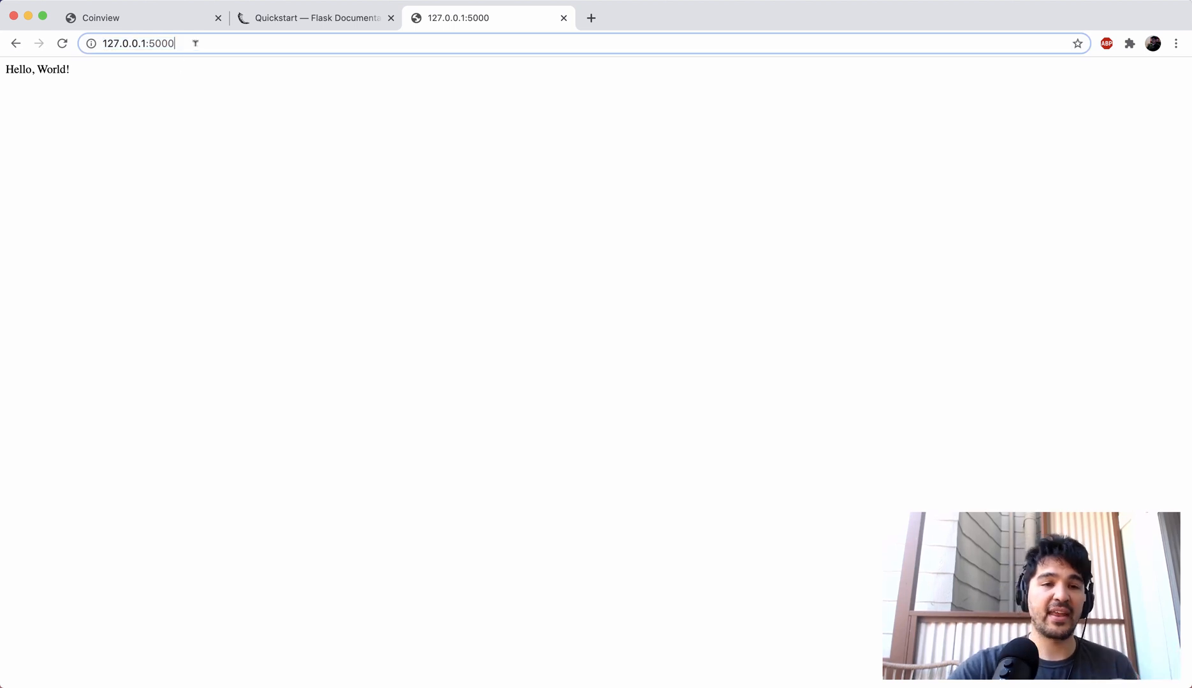
type("/")
key("Return")
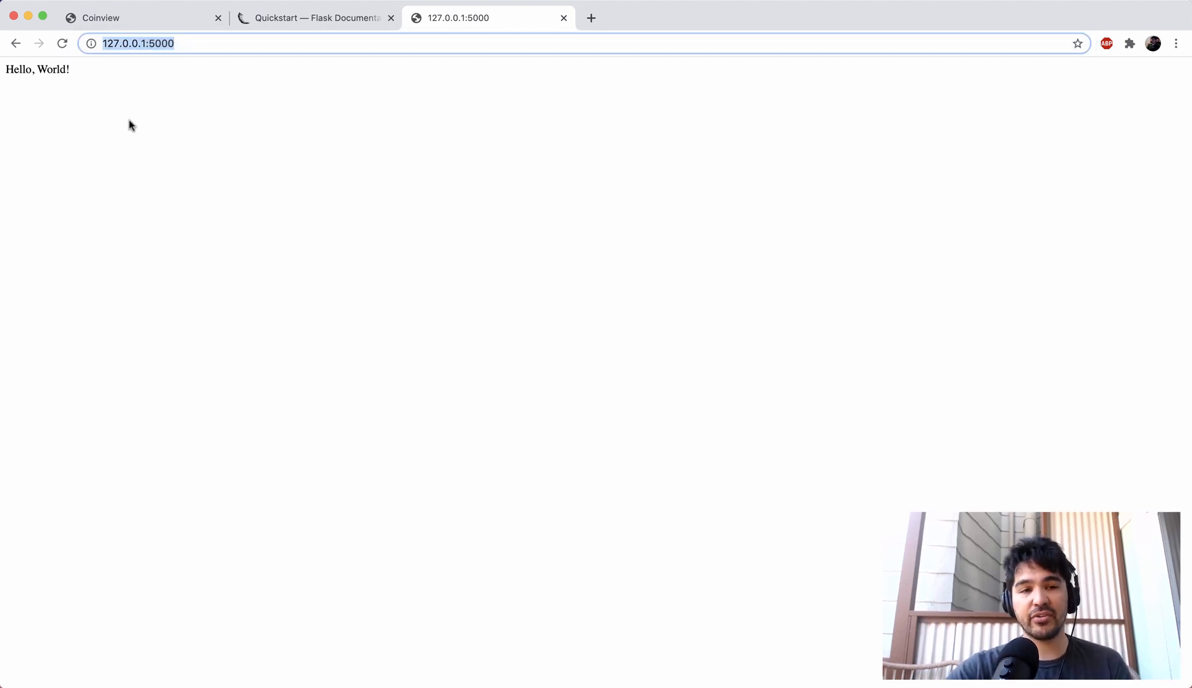
key("super+Tab")
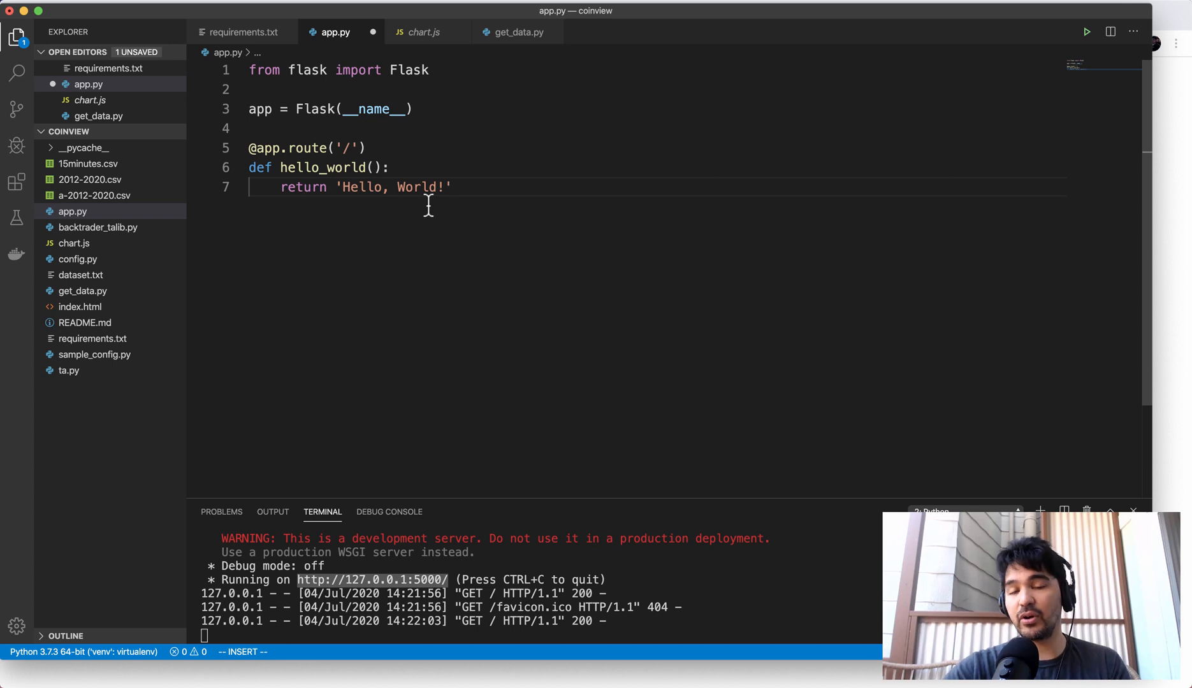
left_click(346, 148)
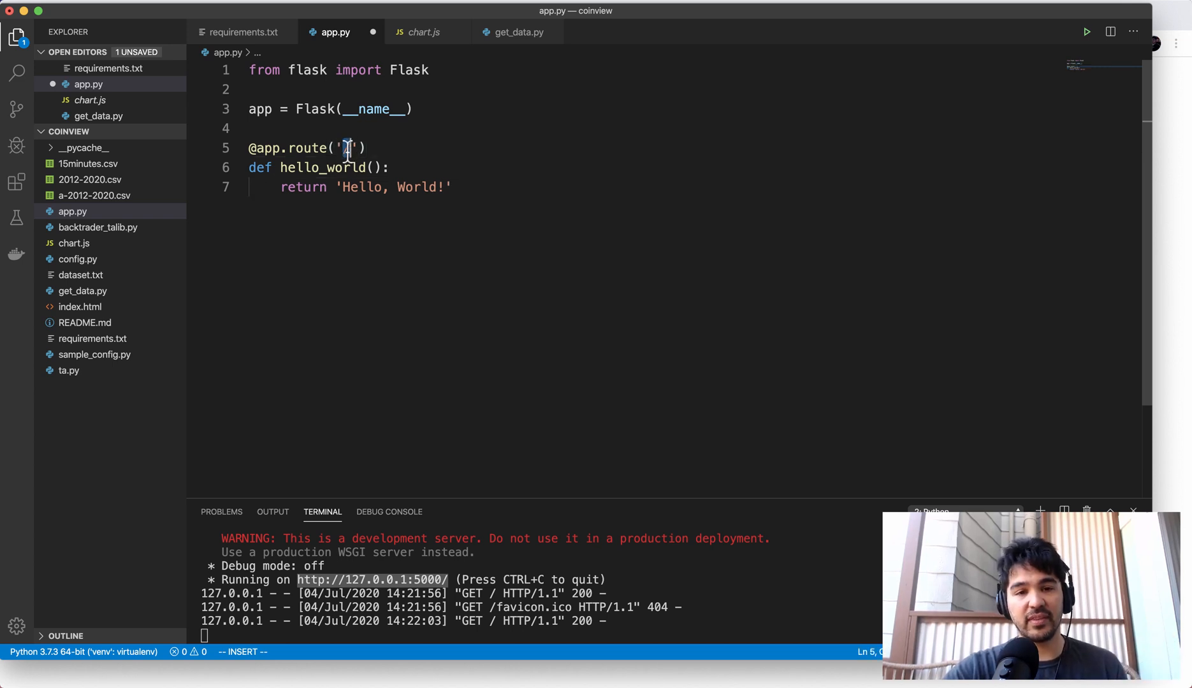
left_click_drag(281, 167, 364, 168)
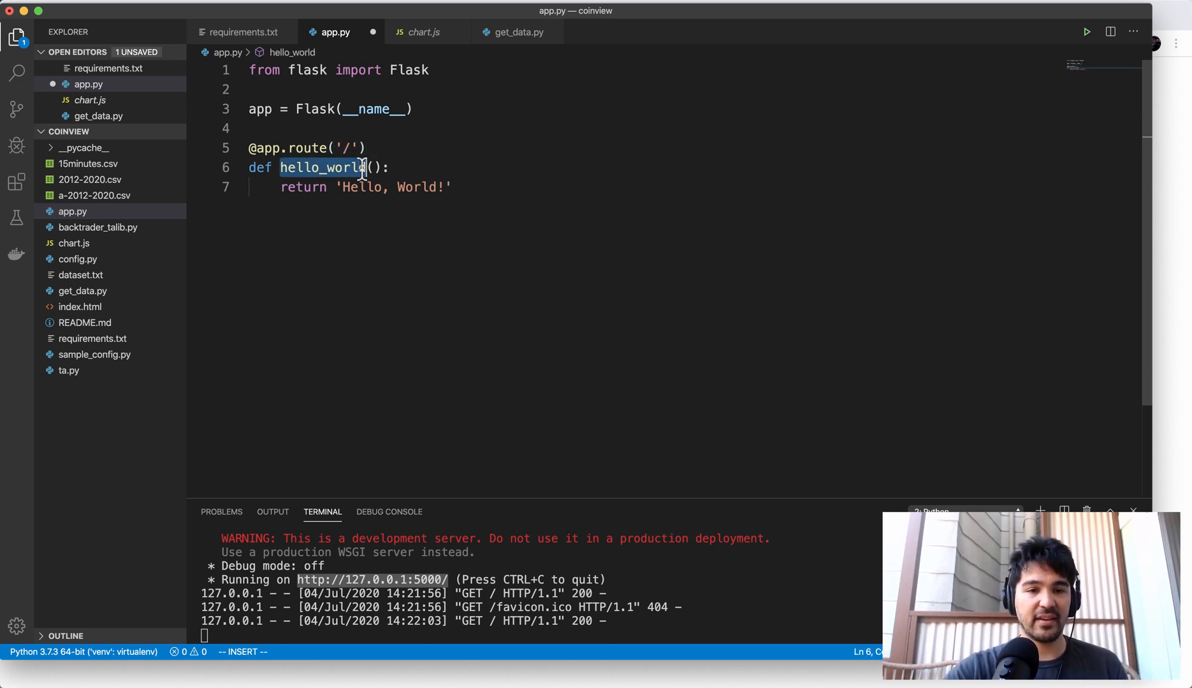
double_click(346, 148)
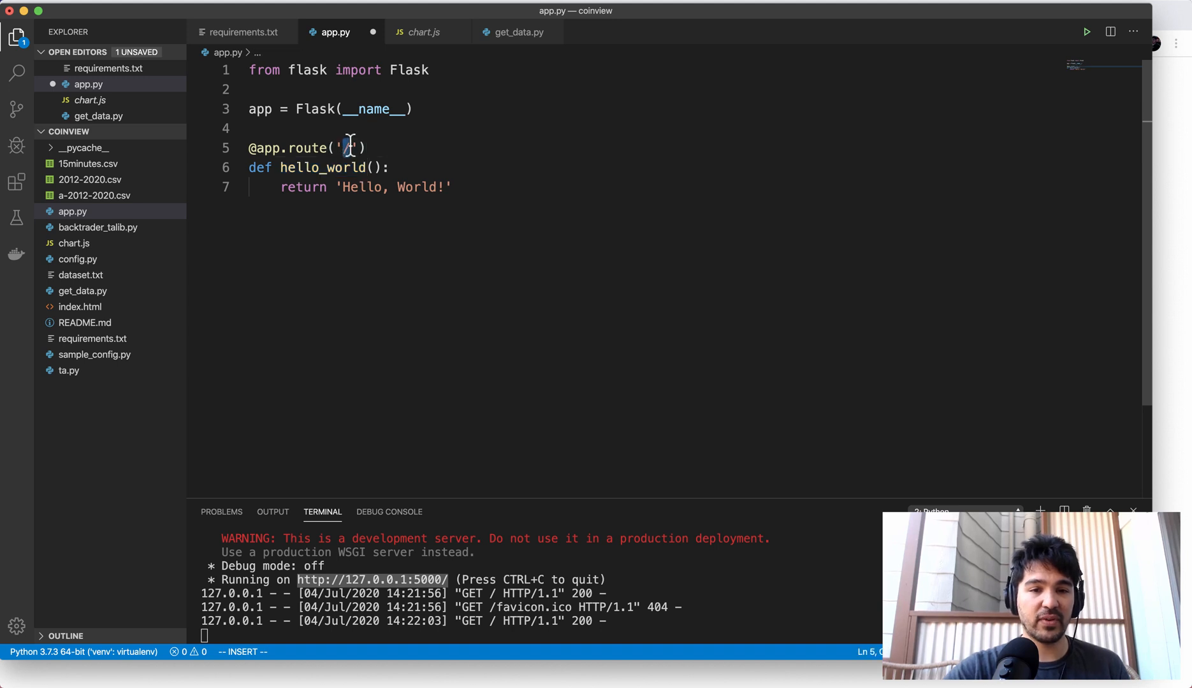
left_click_drag(280, 167, 366, 168)
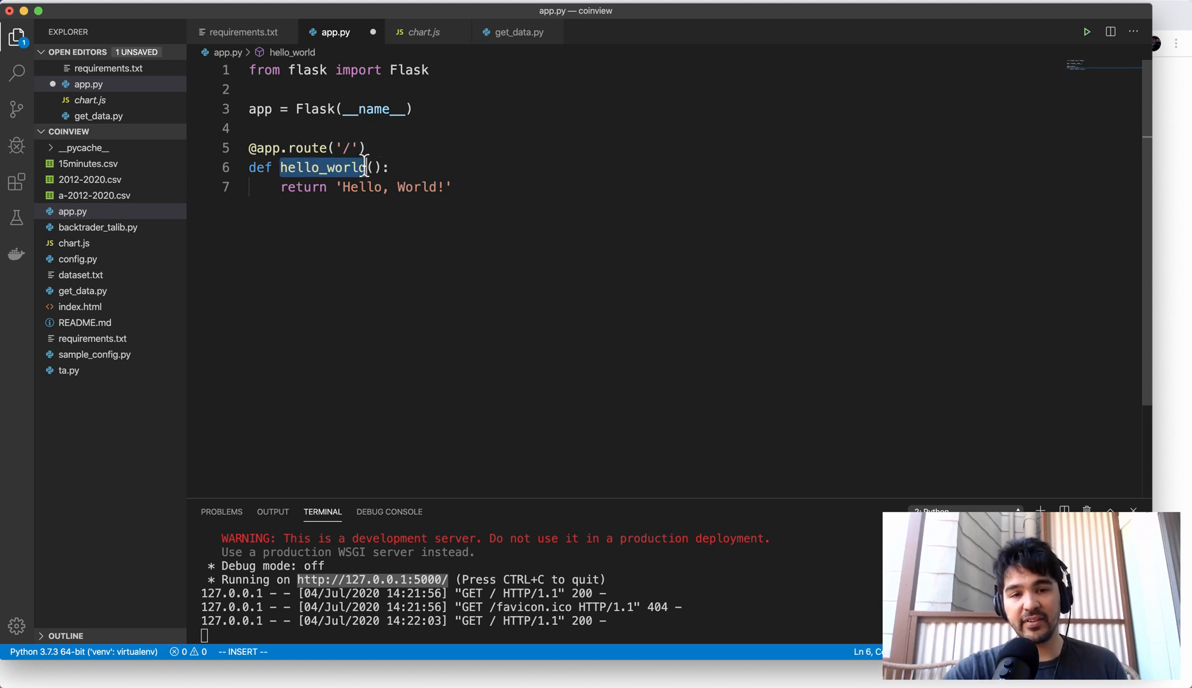
left_click(468, 184)
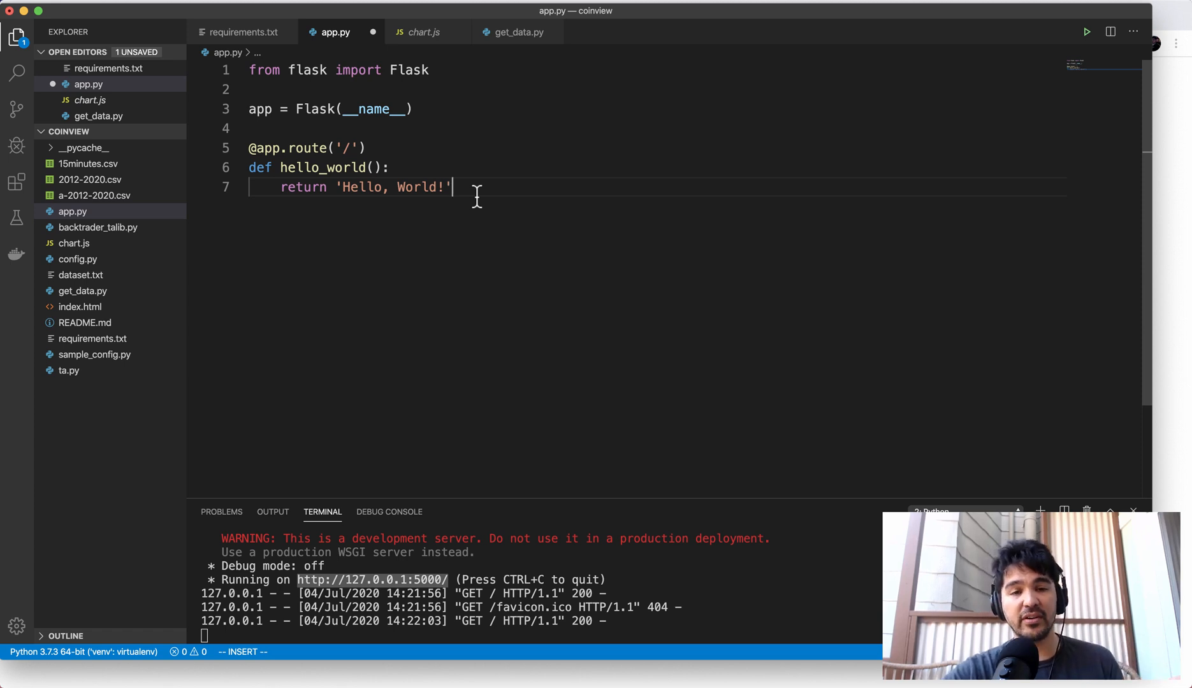
Step: Rename the root route function to index and make it return 'index'
left_click(363, 167)
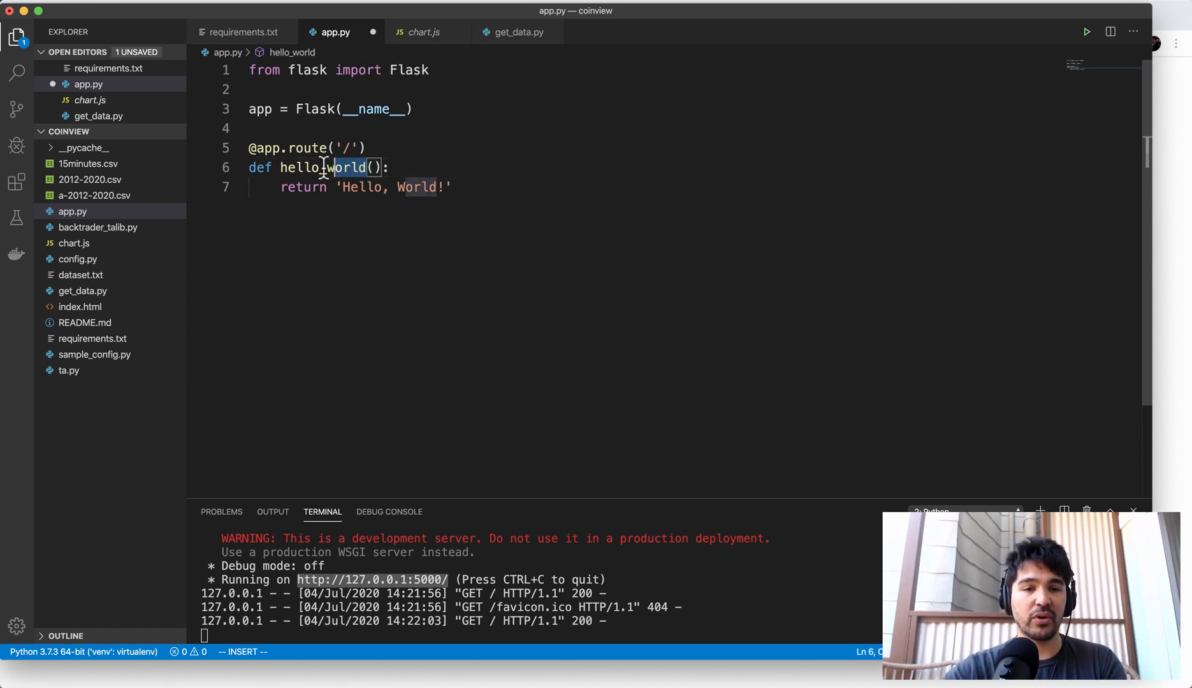
key("BackSpace")
key("BackSpace")
key("BackSpace")
type("index")
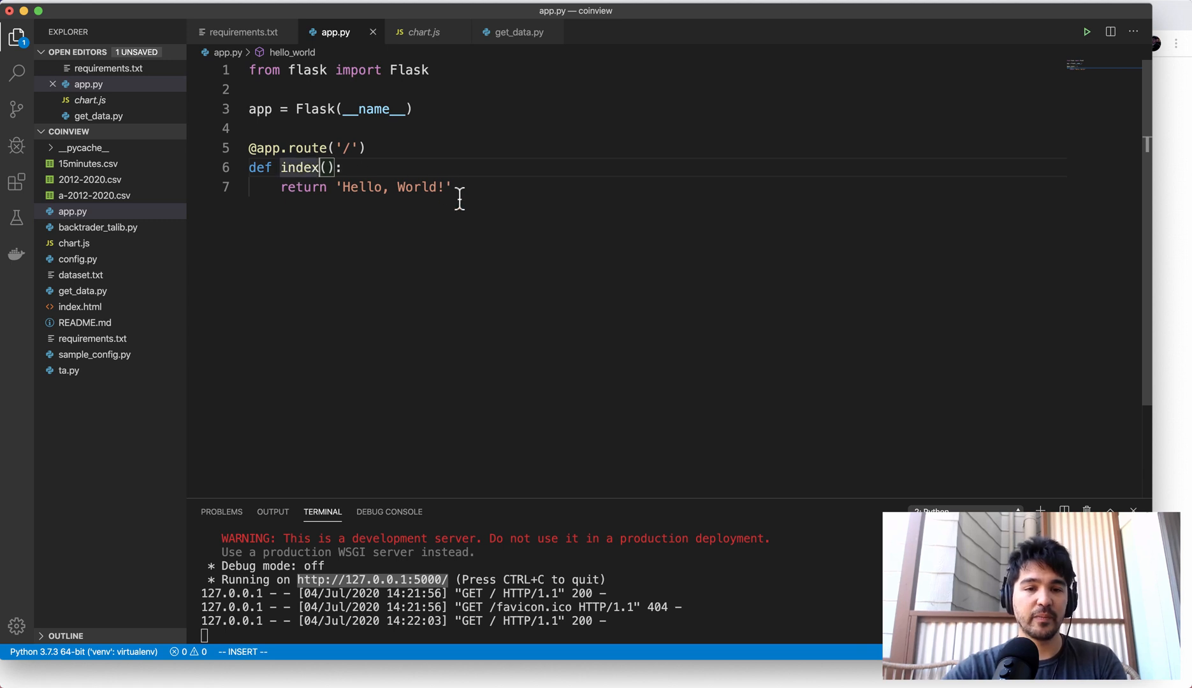
left_click(455, 187)
key("BackSpace")
type("'")
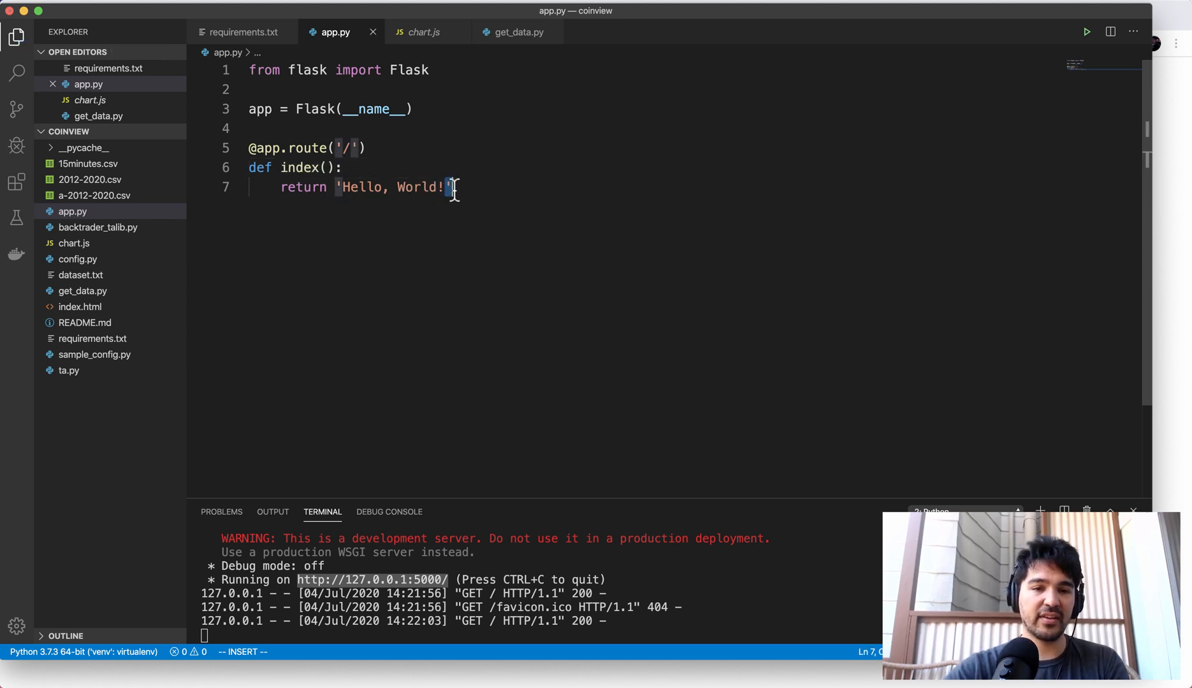
key("Left")
key("shift+alt+Left")
key("shift+alt+Left")
key("shift+alt+Left")
key("BackSpace")
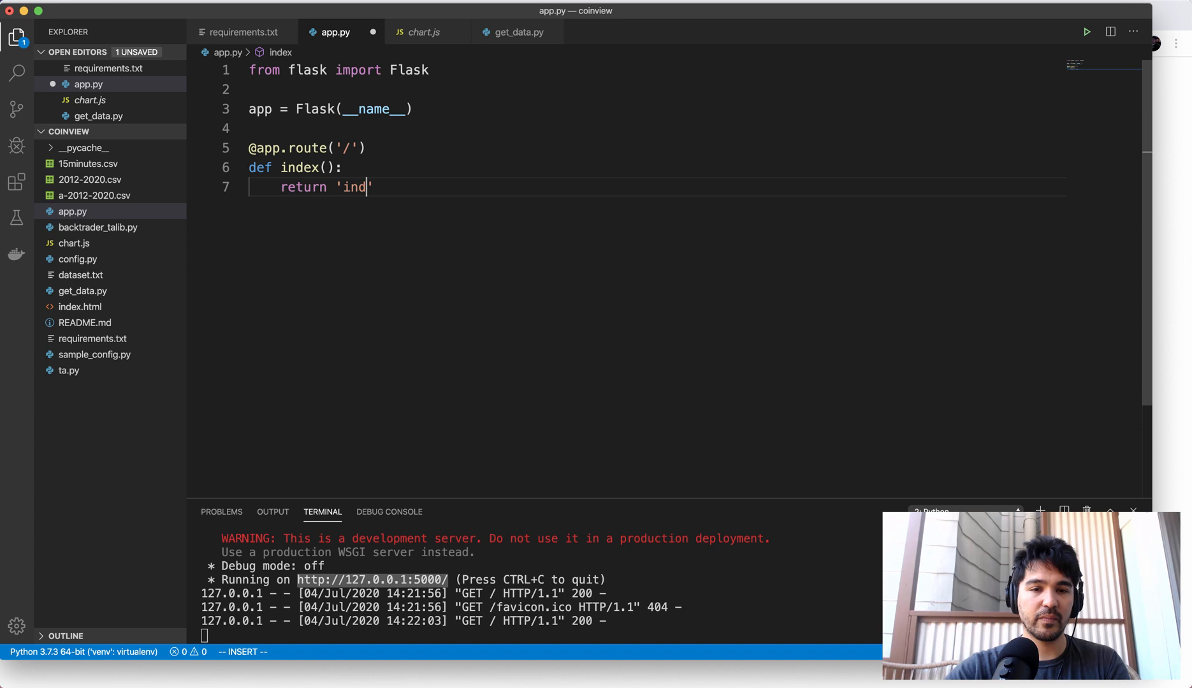
Step: Restart the Flask server in the terminal and reload the page to see 'index'
key("super+Tab")
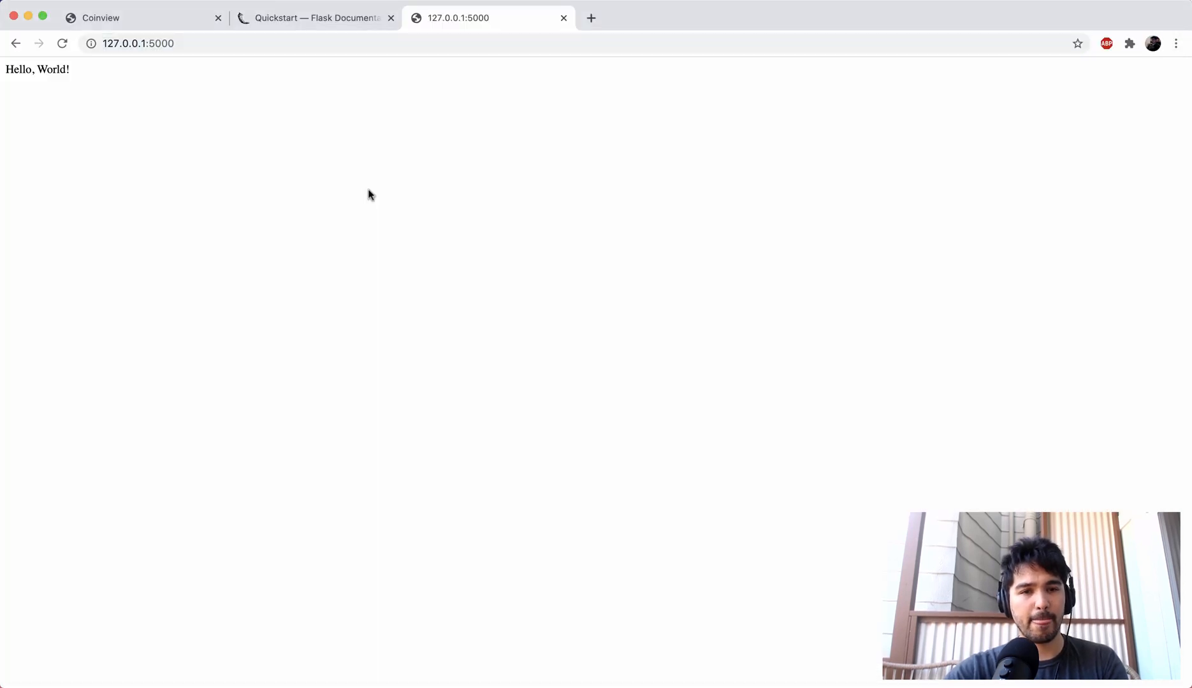
key("super+Tab")
left_click(689, 632)
key("ctrl+c")
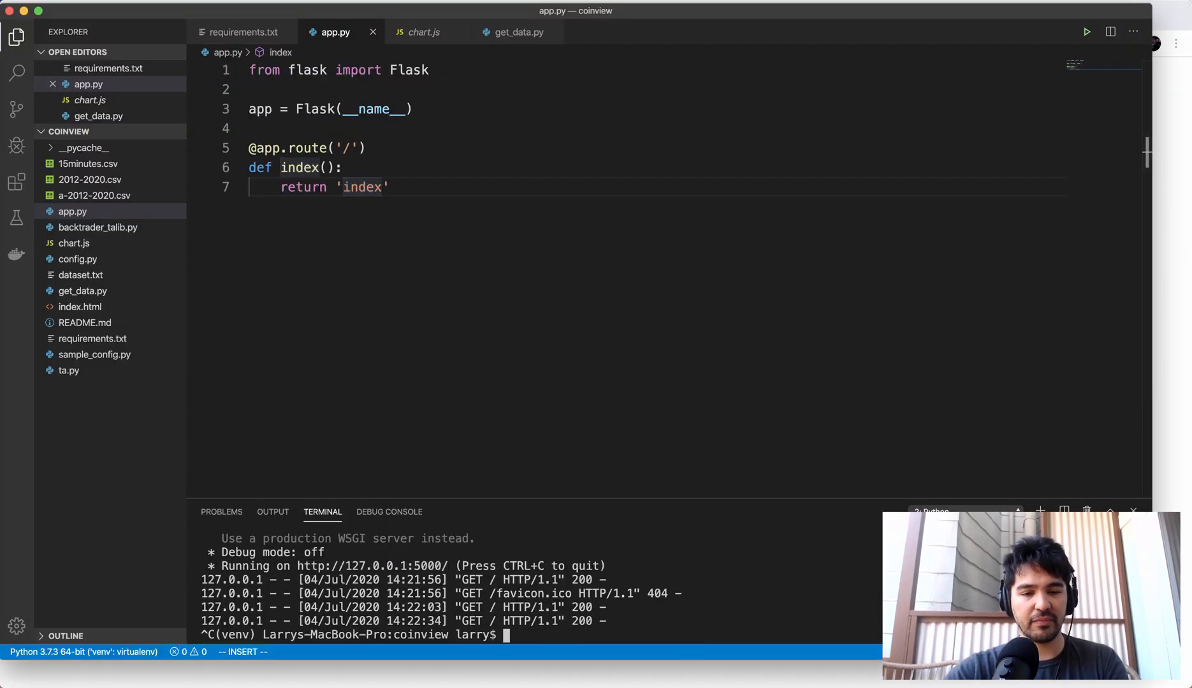
type("flask run")
key("Return")
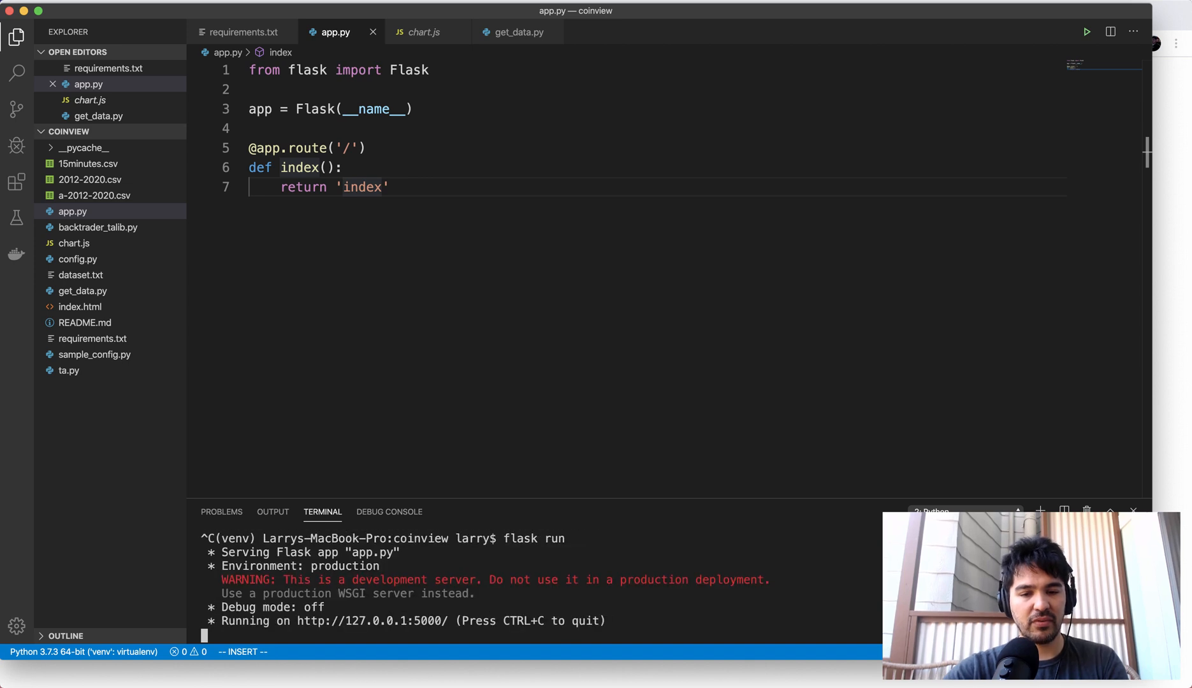
key("super+Tab")
key("super+r")
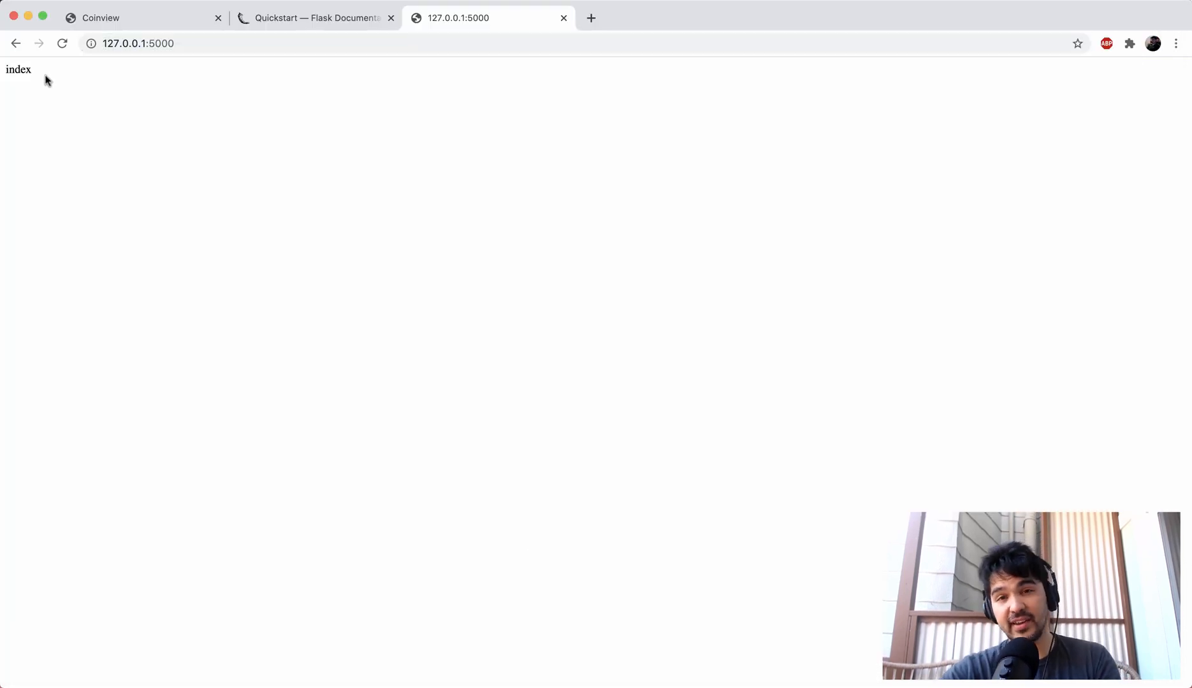
key("super+Tab")
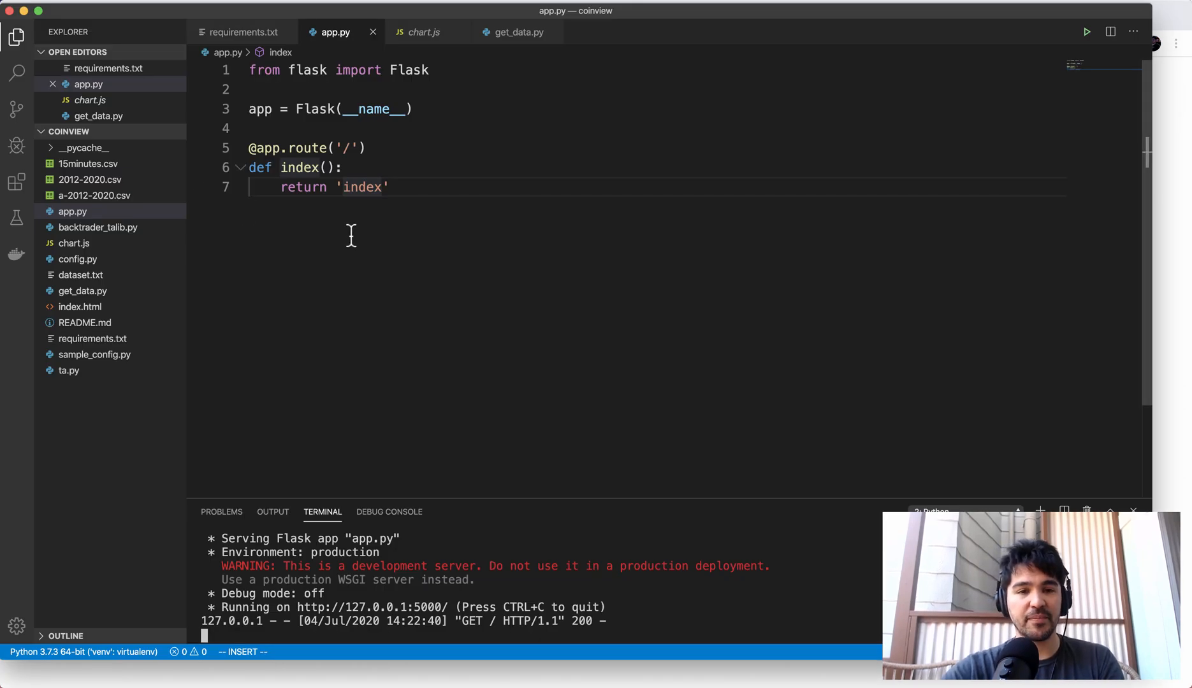
Step: Add a /buy route whose buy function returns 'buy'
left_click(351, 235)
key("Return")
key("Return")
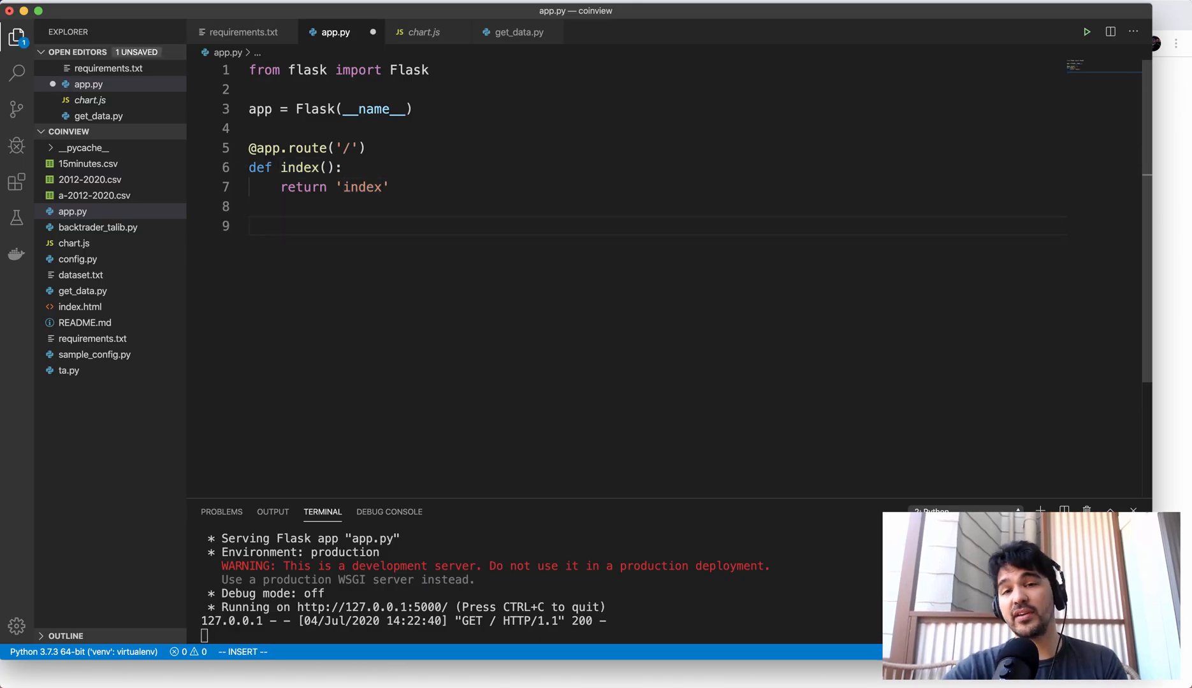
type("@app.")
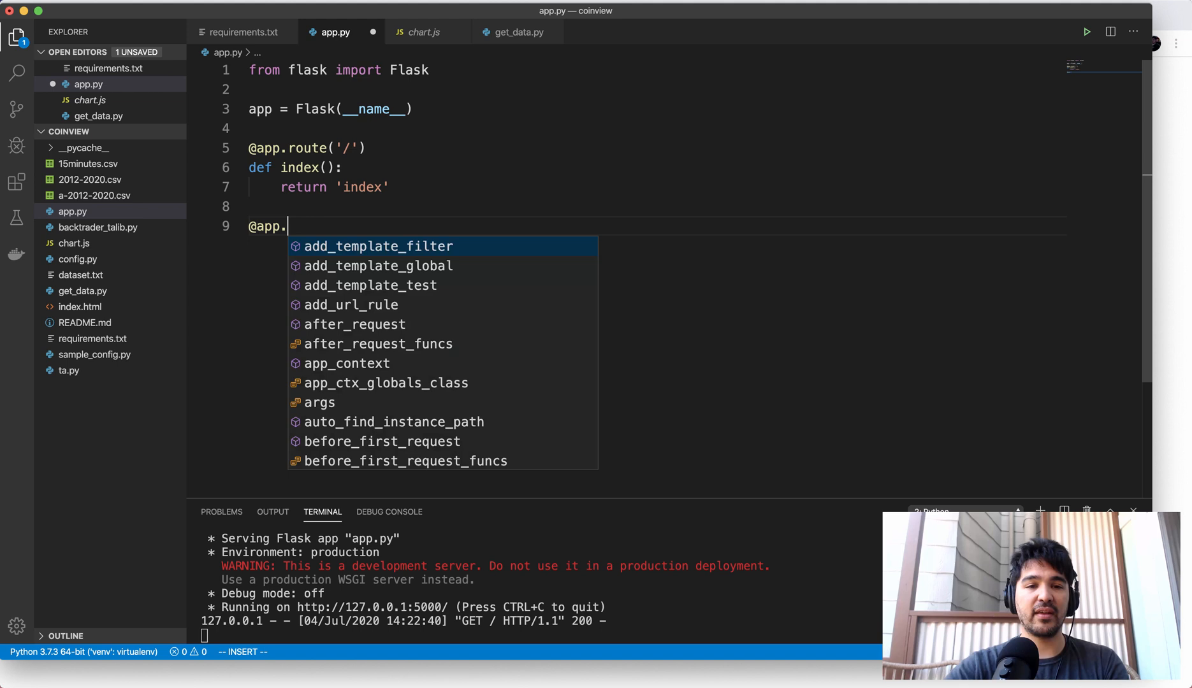
type("route('/")
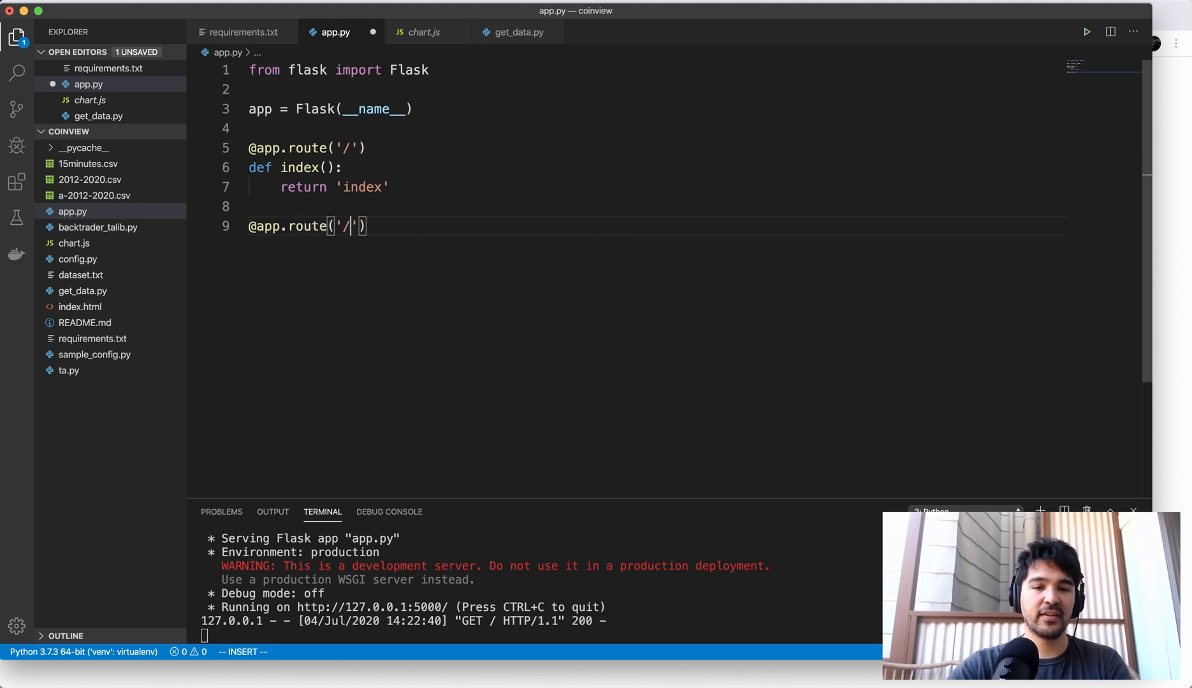
type("buy")
key("End")
key("Return")
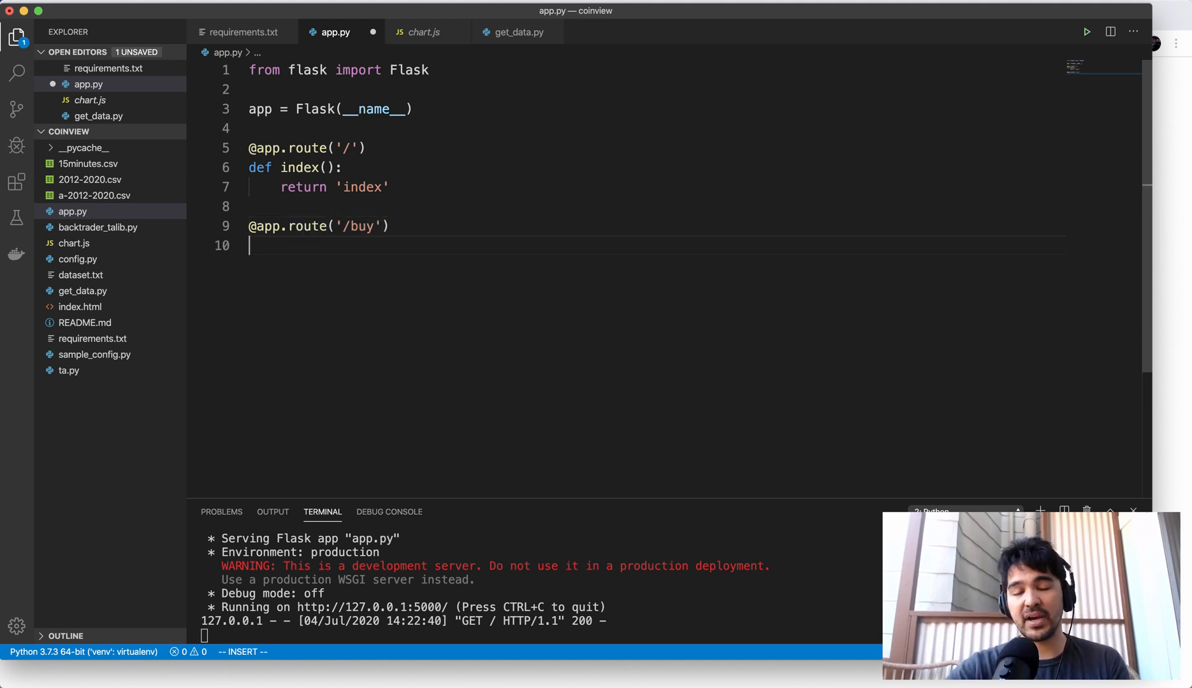
type("def buy")
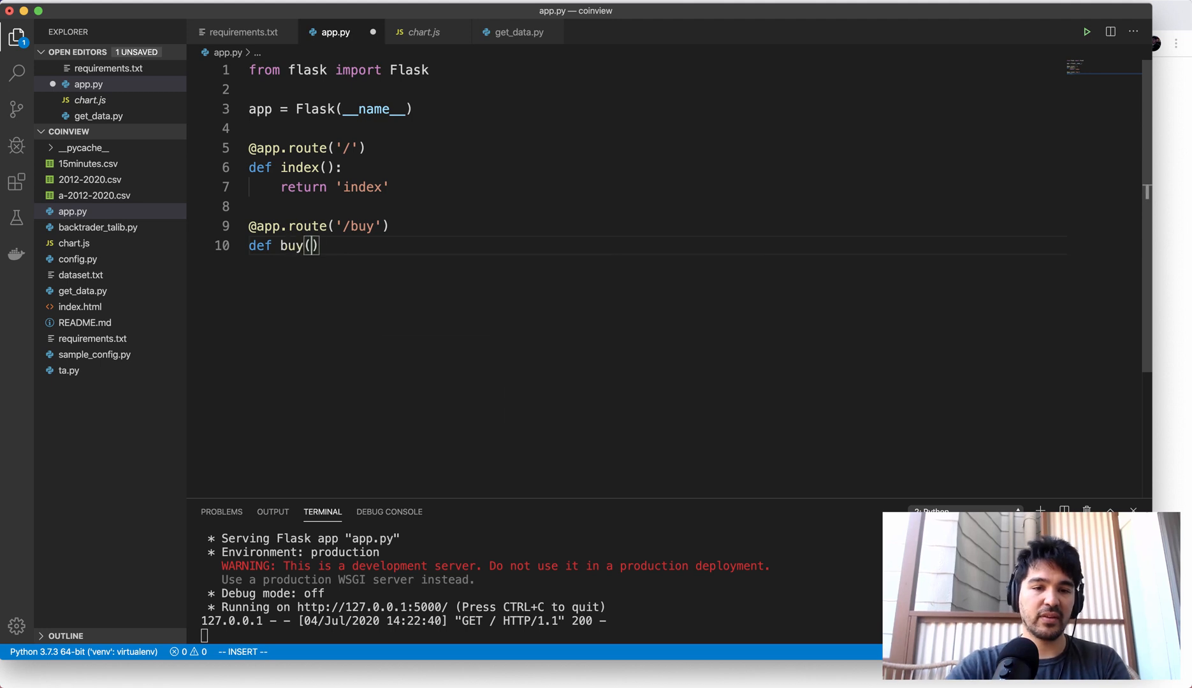
type("():")
key("Return")
type("return ")
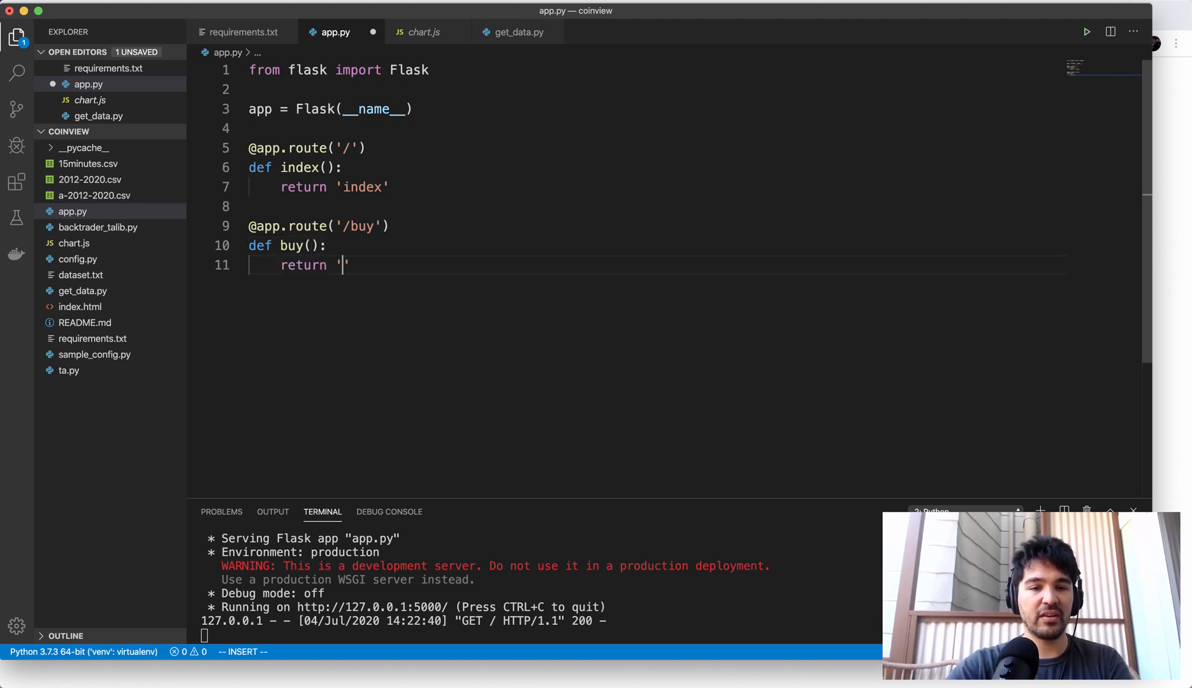
type("'buy'")
key("Return")
type("@")
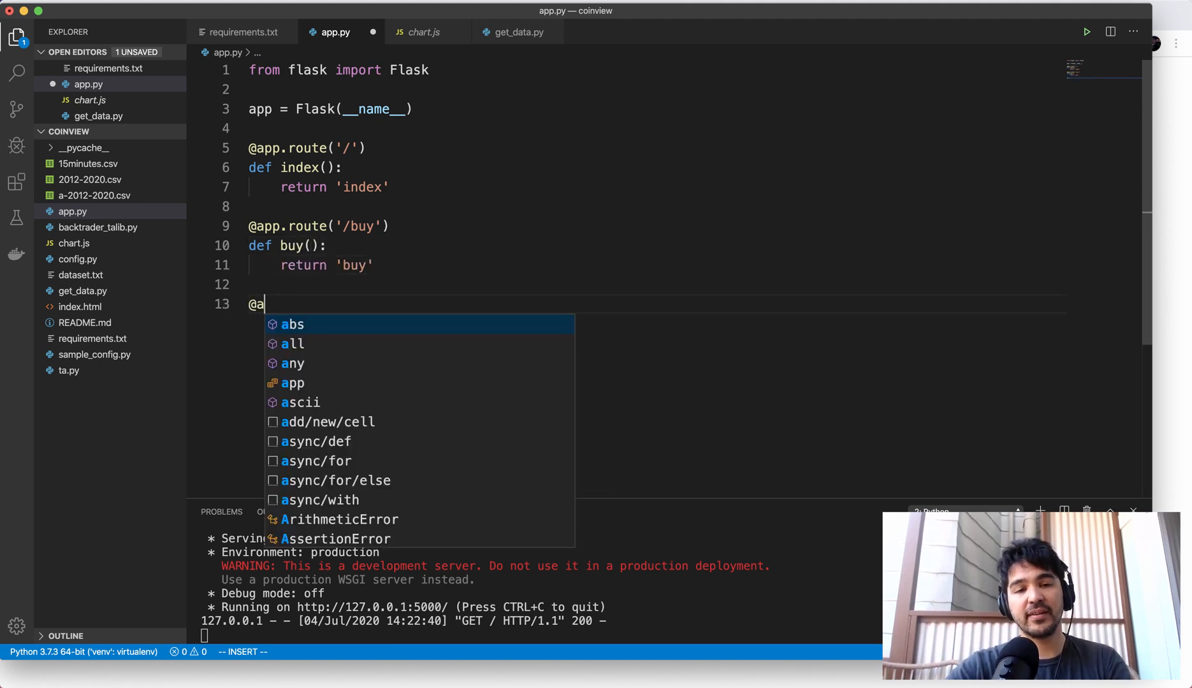
type("app.route('/sell")
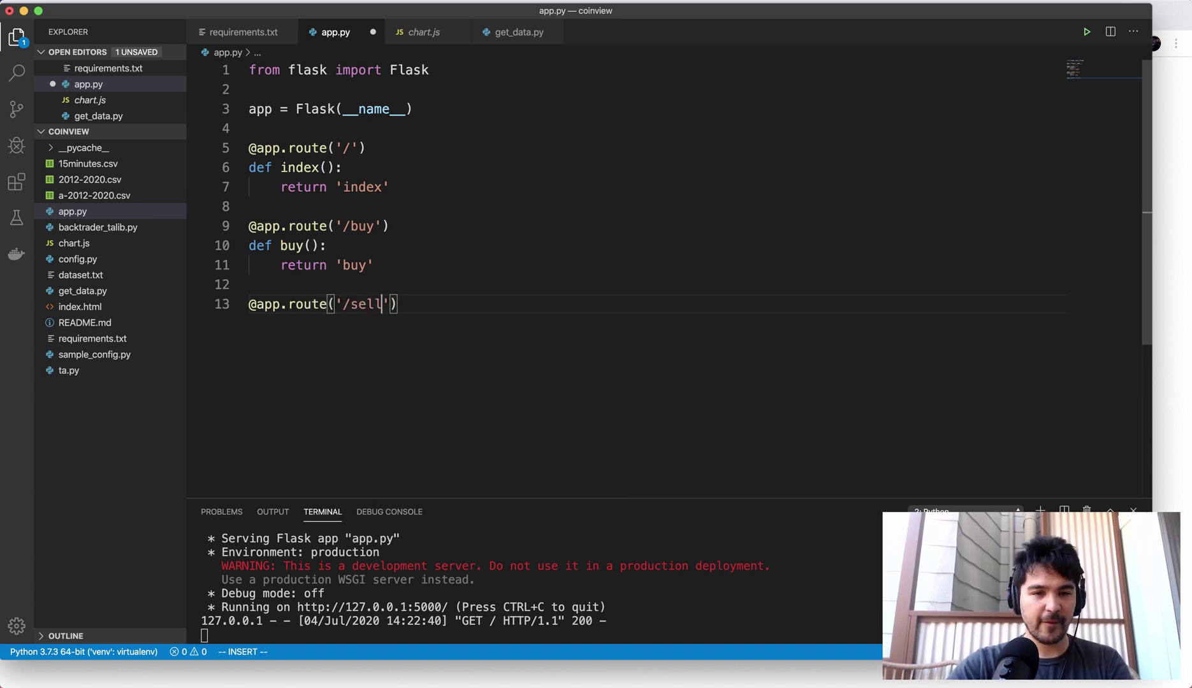
Step: Add a /sell route whose sell function returns 'sell'
key("End")
key("Return")
type("def ")
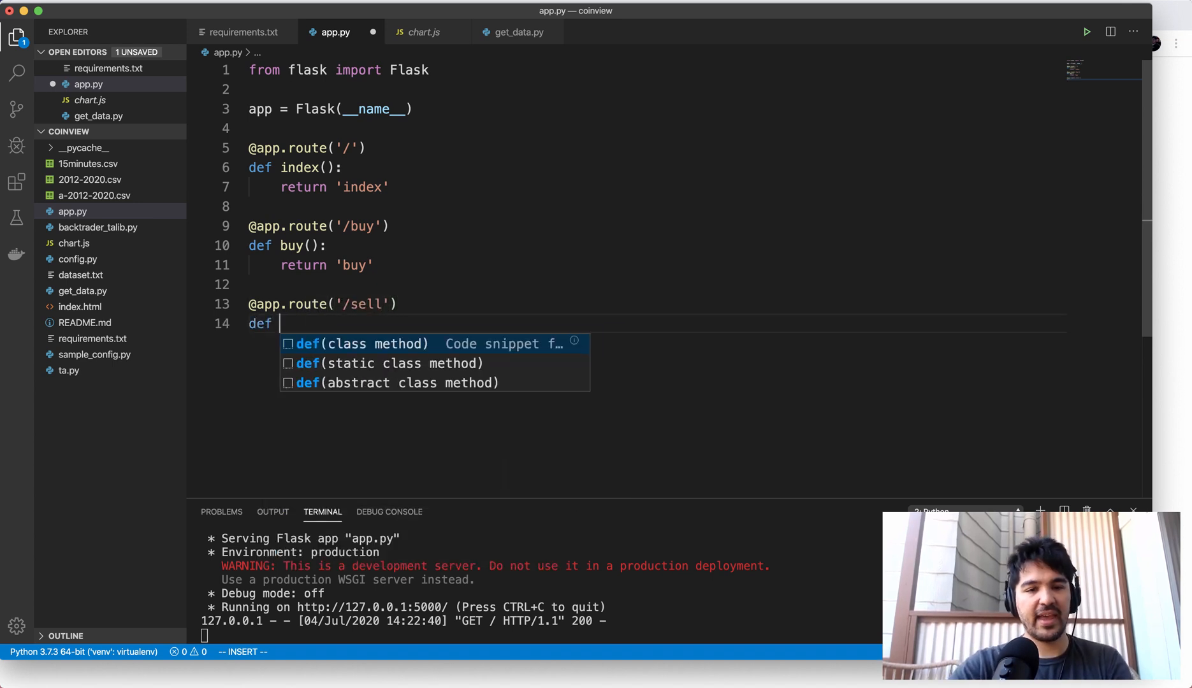
type("sell():")
key("Return")
type("return ")
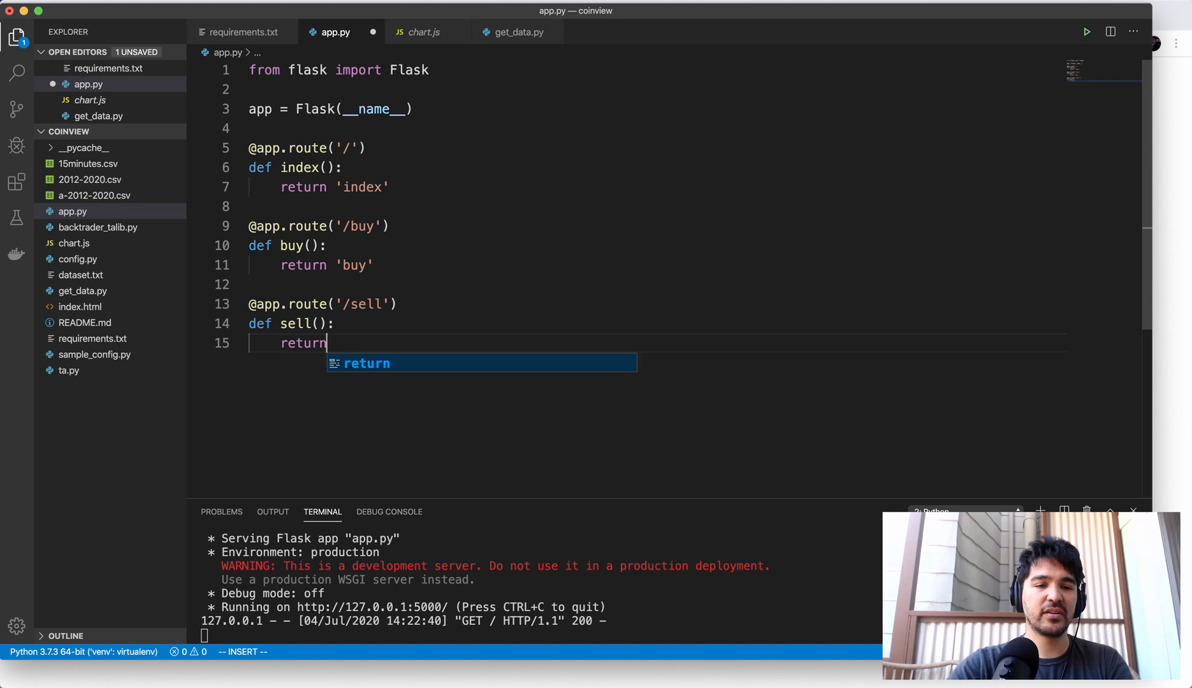
type("'sell")
key("End")
key("Return")
key("Return")
type("#")
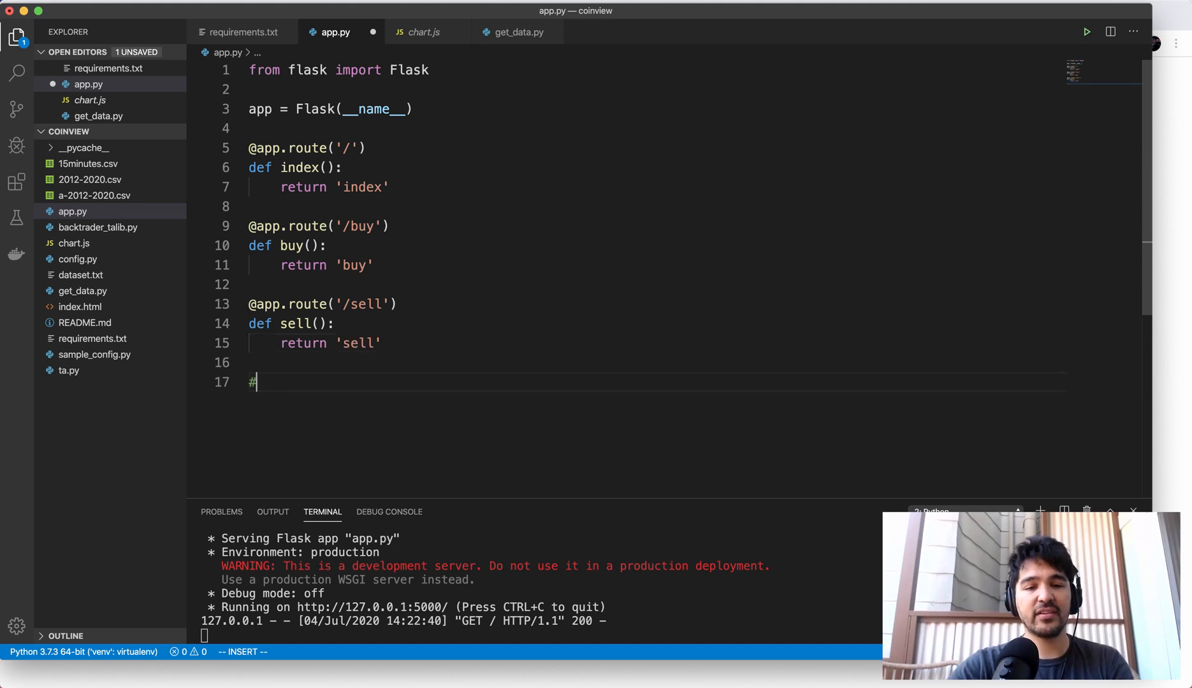
type("app.route('")
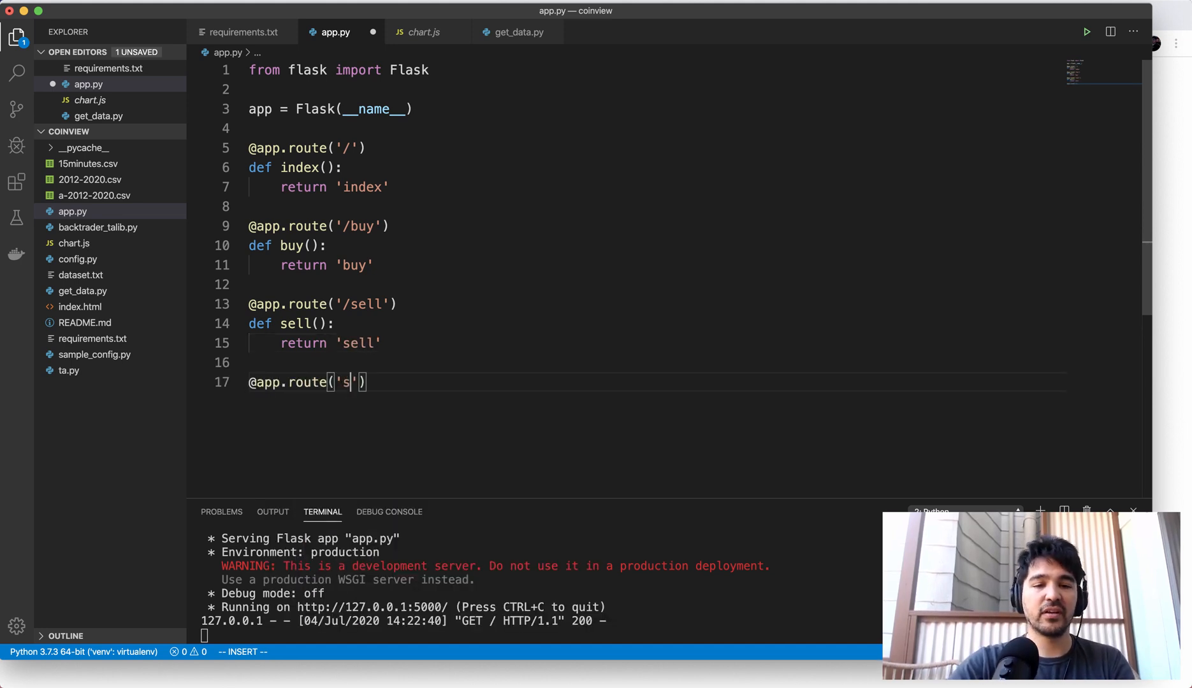
type("/settings")
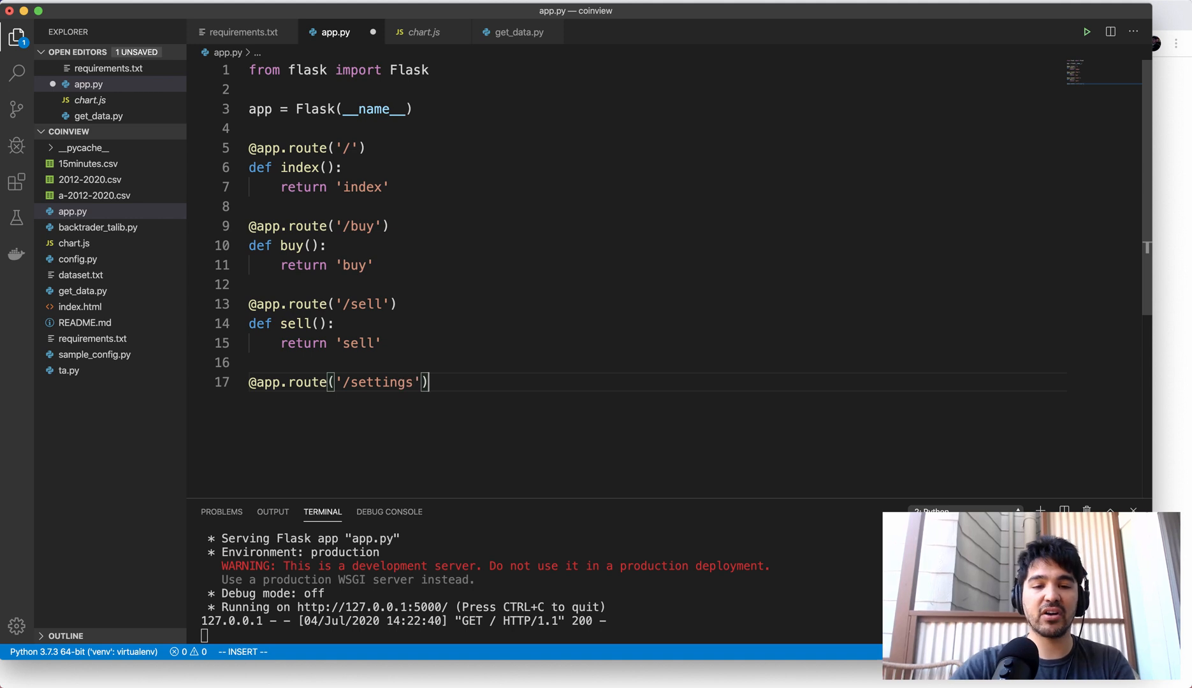
Step: Add a /settings route returning 'settings', save, and bring up the Flask Quickstart docs
key("End")
key("Return")
type("de")
key("BackSpace")
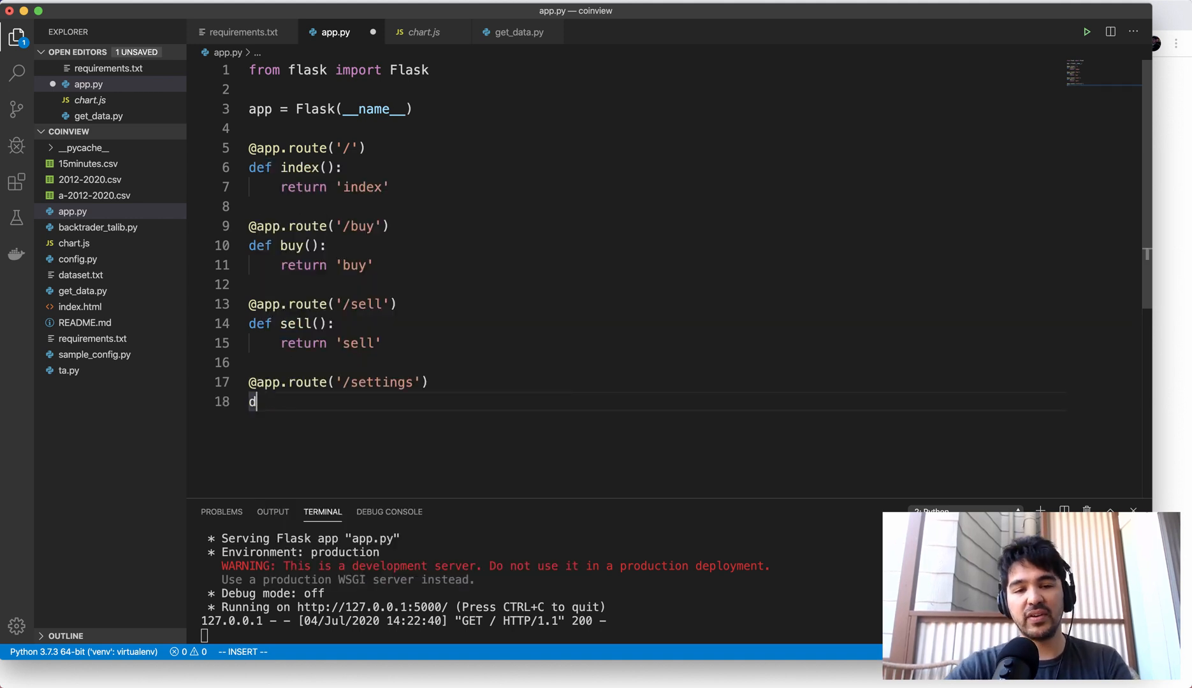
type("ef settings(")
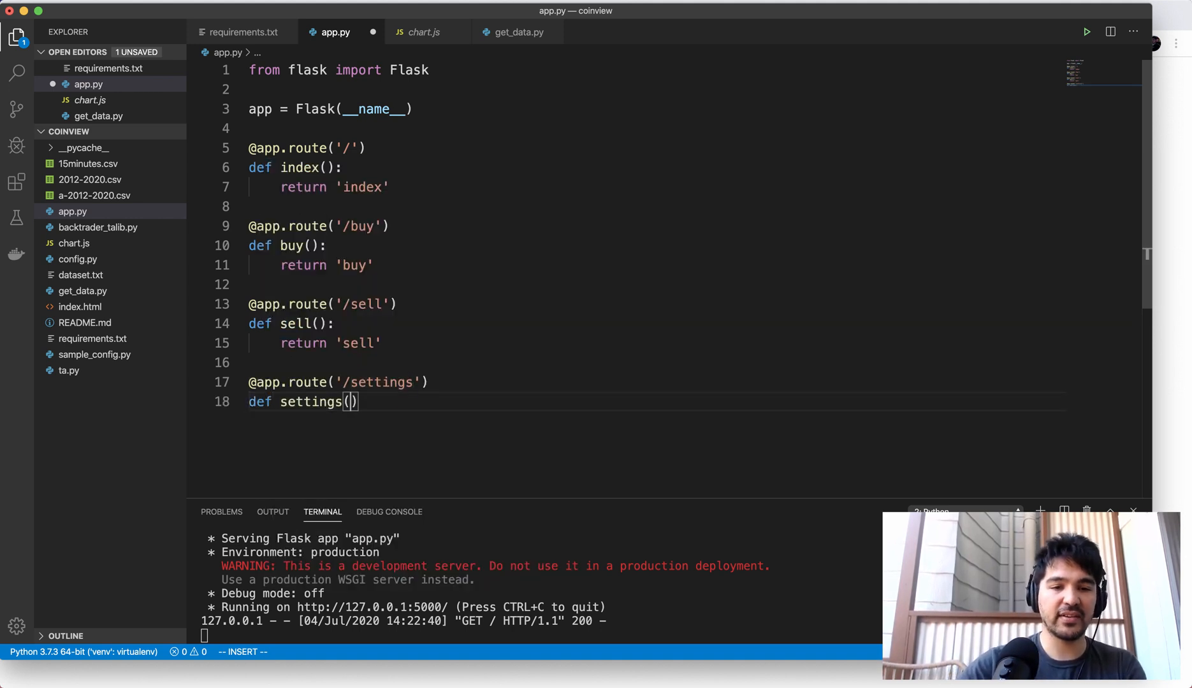
type("):re")
key("BackSpace")
key("BackSpace")
key("Return")
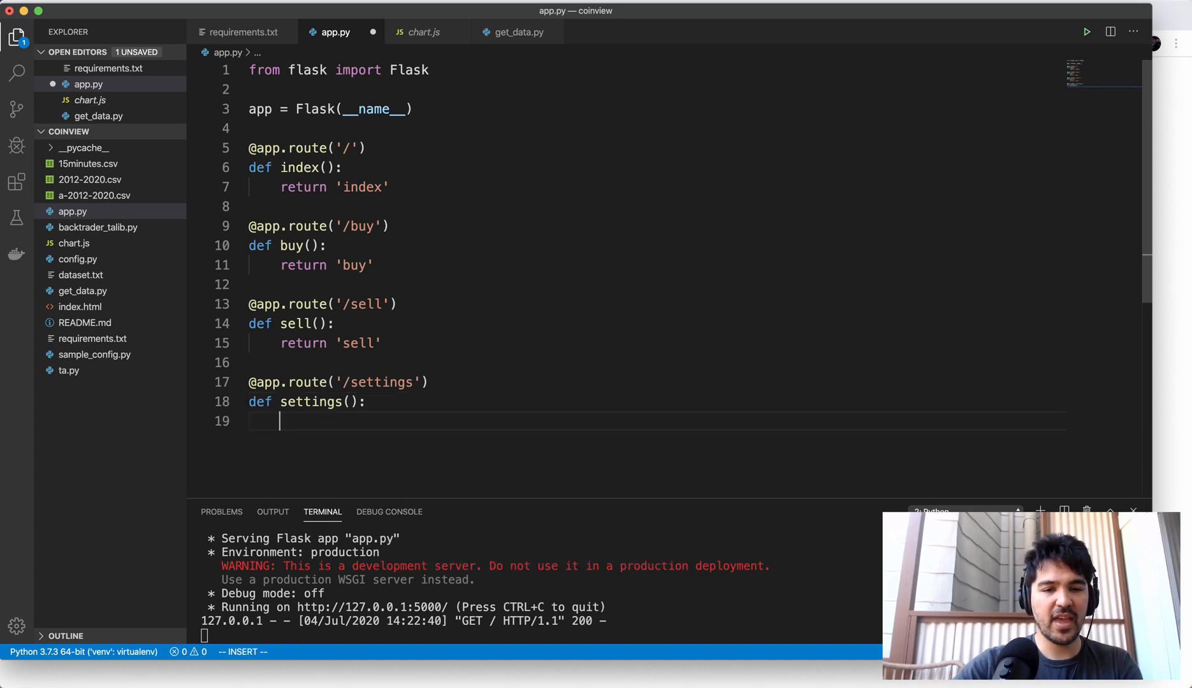
type("ture")
key("BackSpace")
key("BackSpace")
key("BackSpace")
type("return")
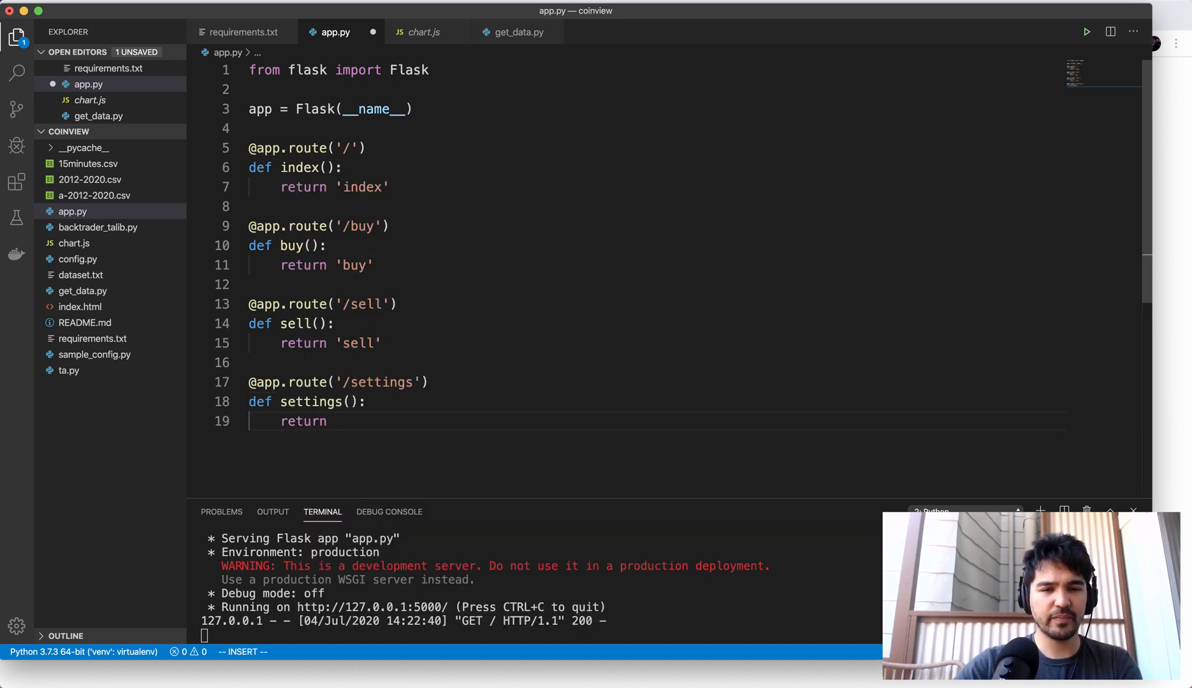
type(" 'settings")
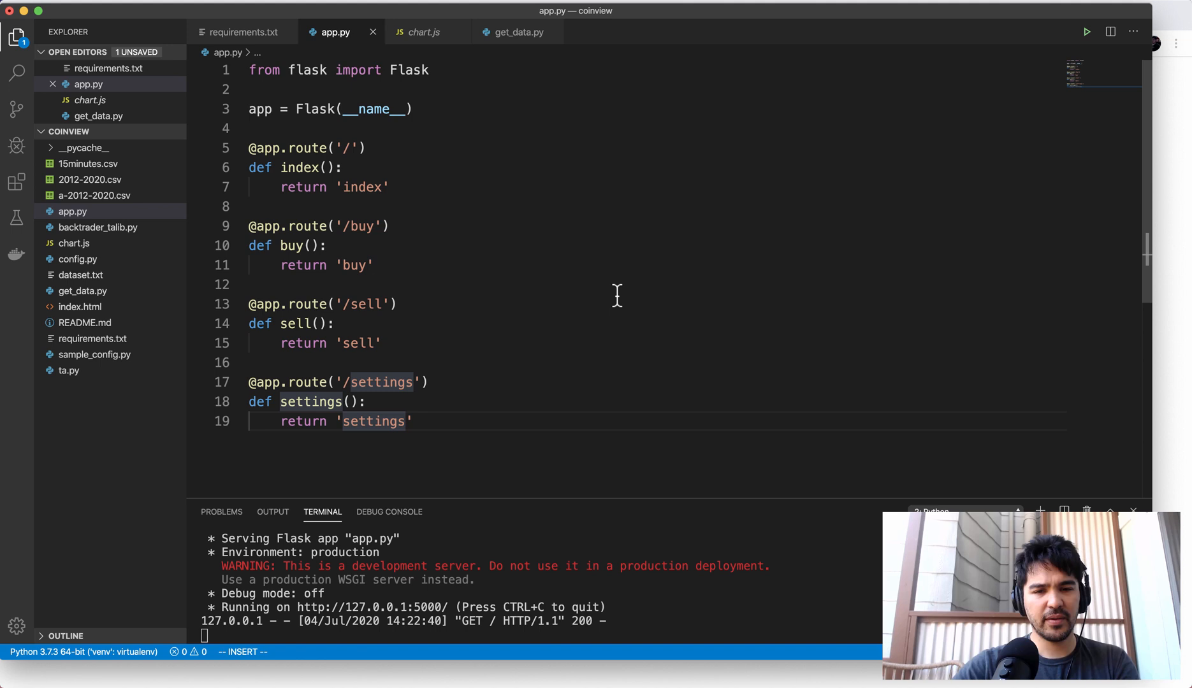
left_click(596, 322)
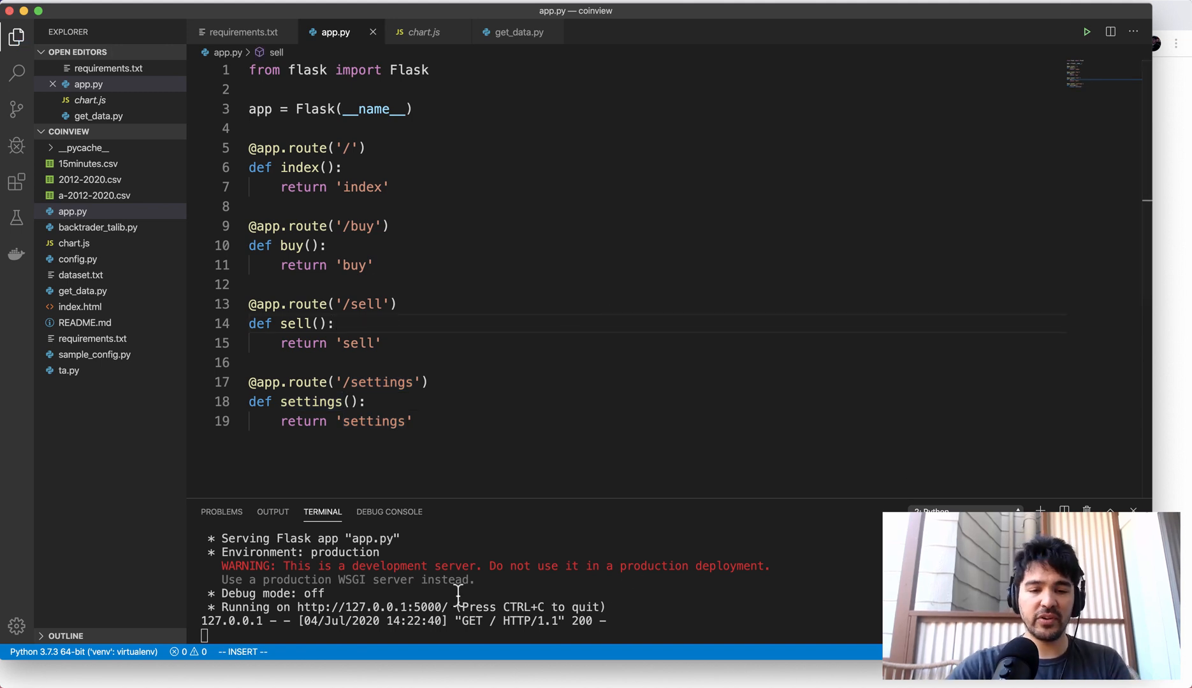
left_click(1171, 391)
left_click(328, 18)
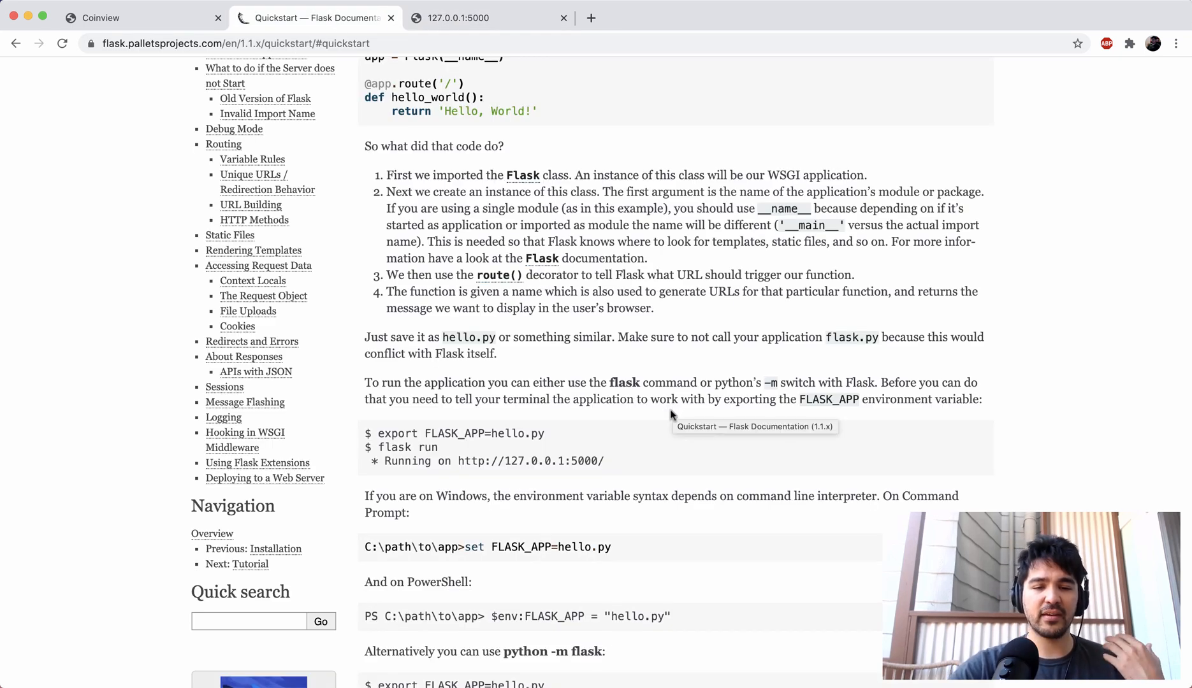
scroll(674, 410, "down", 5)
scroll(657, 209, "up", 1)
scroll(657, 214, "up", 1)
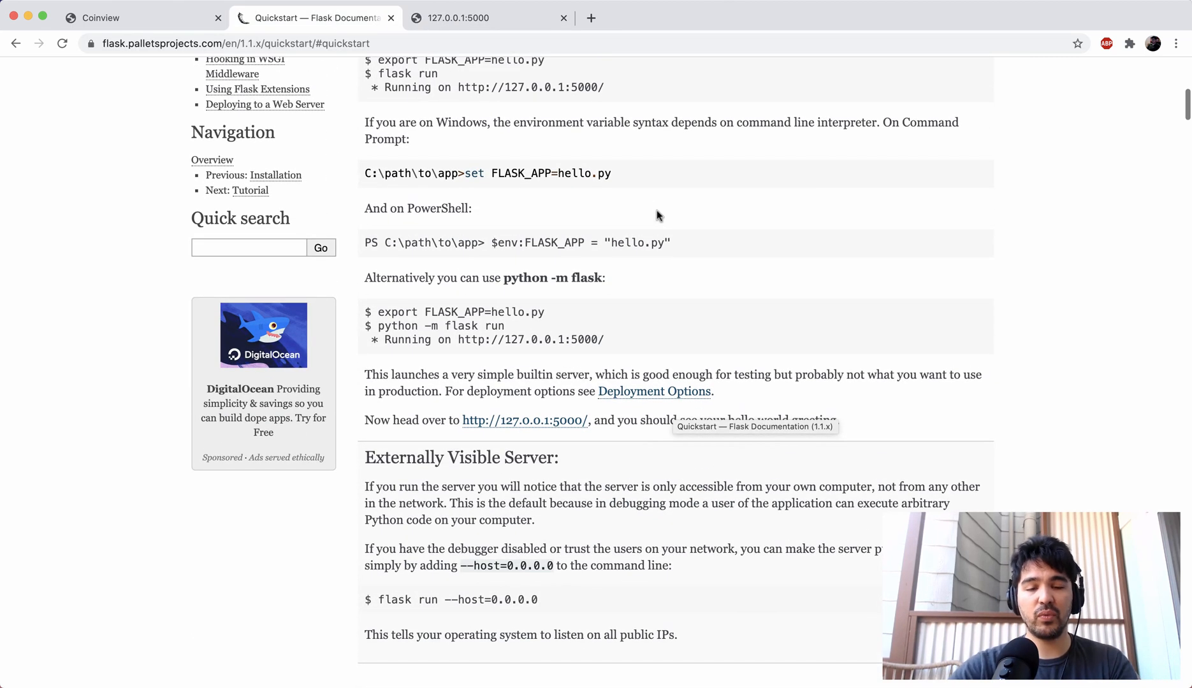
Step: Search the Quickstart for 'debug' and select the export FLASK_ENV=development command
key("super+f")
type("debug")
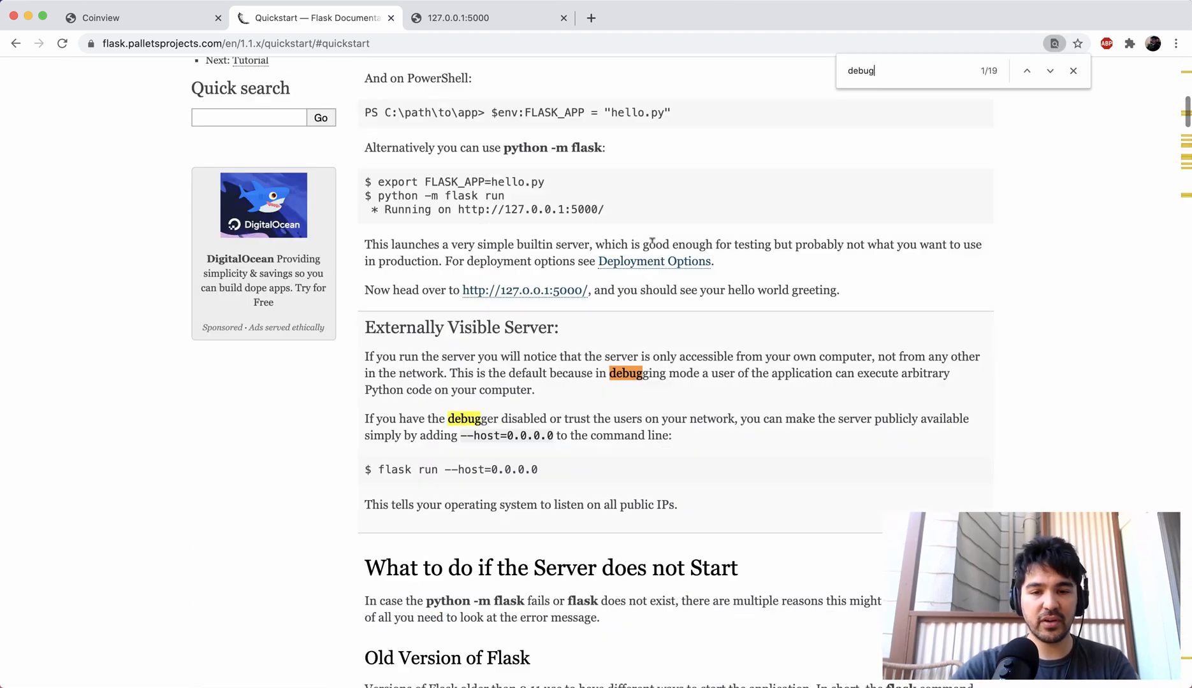
key("Return")
key("Return")
key("Return")
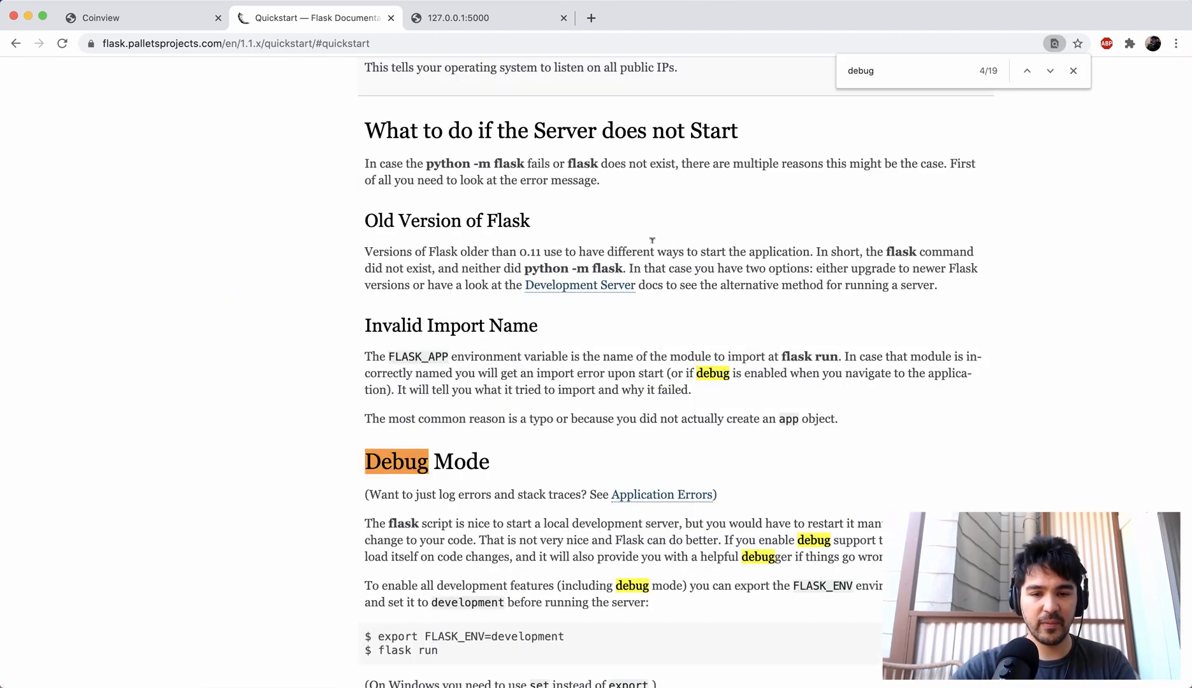
scroll(657, 241, "down", 4)
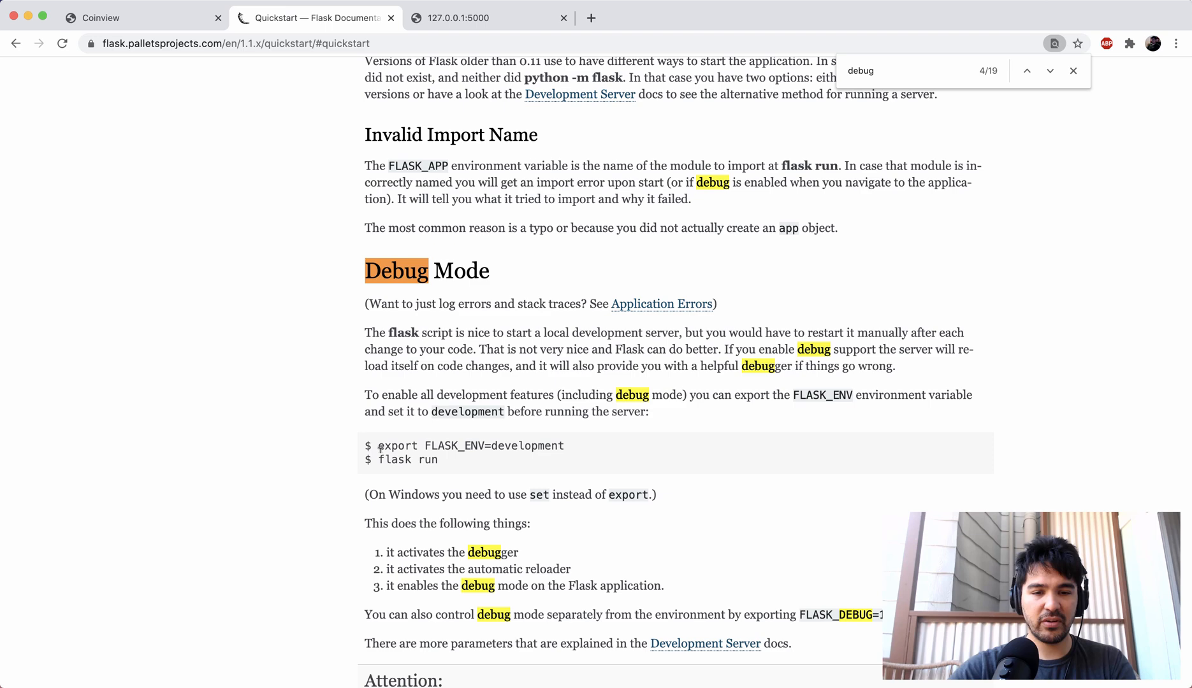
left_click_drag(378, 446, 570, 446)
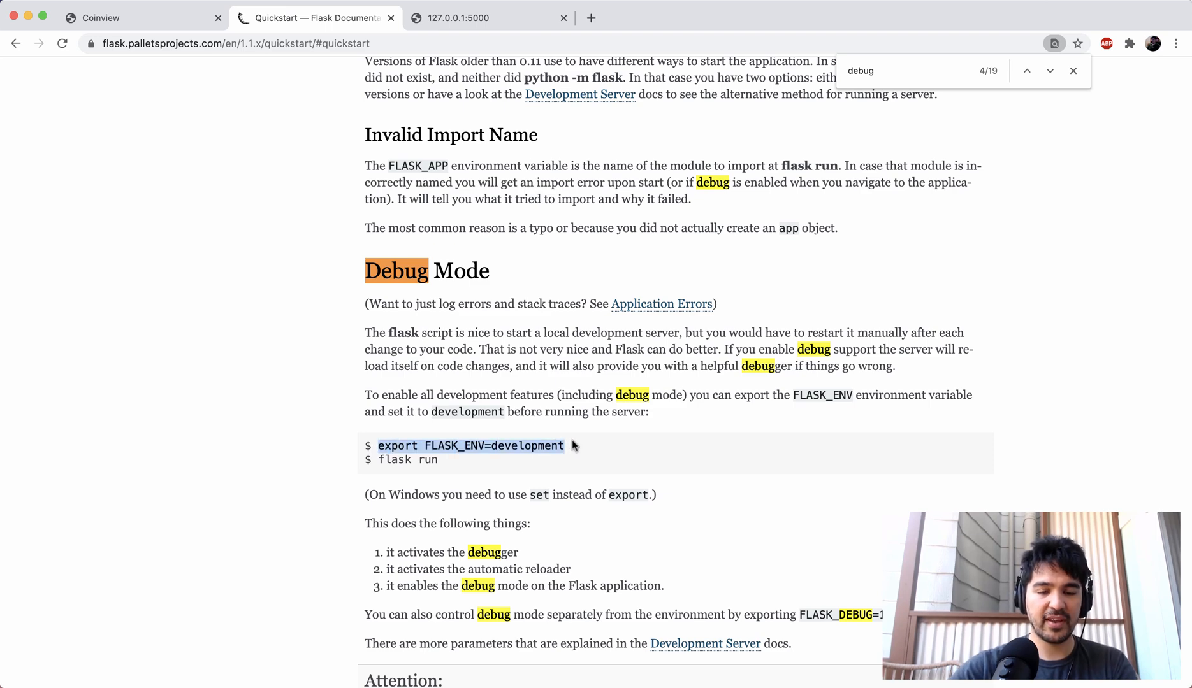
Step: Stop the server, run export FLASK_ENV=development, and relaunch Flask with the debugger active
key("super+Tab")
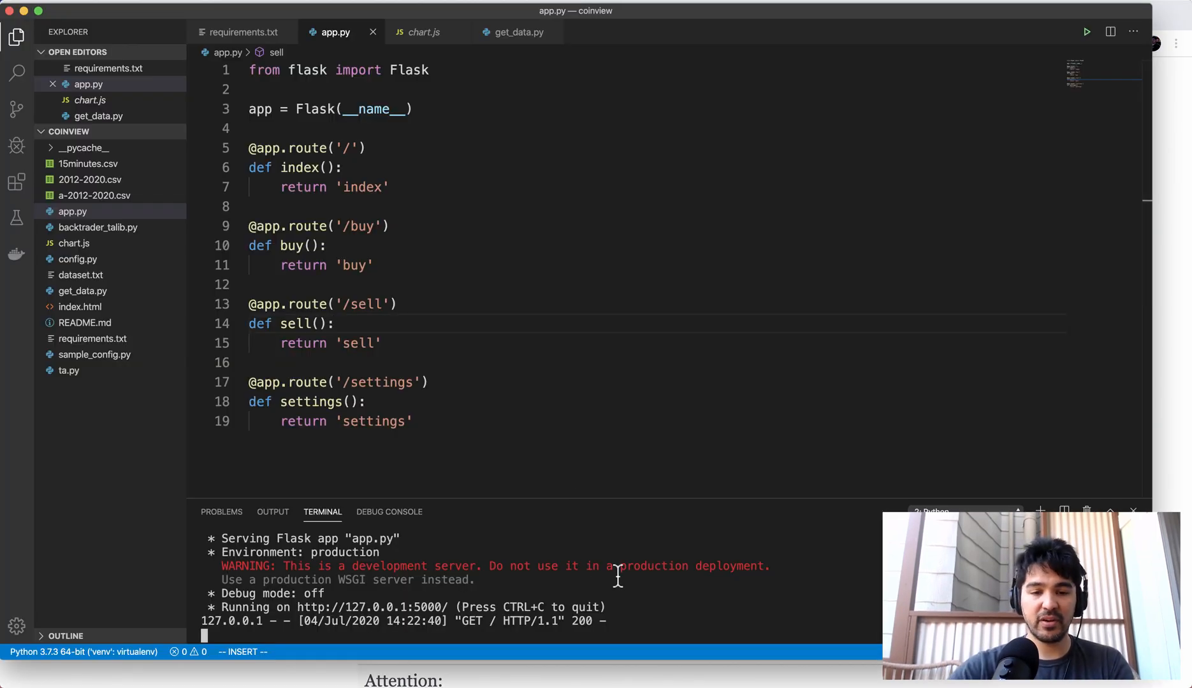
key("ctrl+c")
key("super+v")
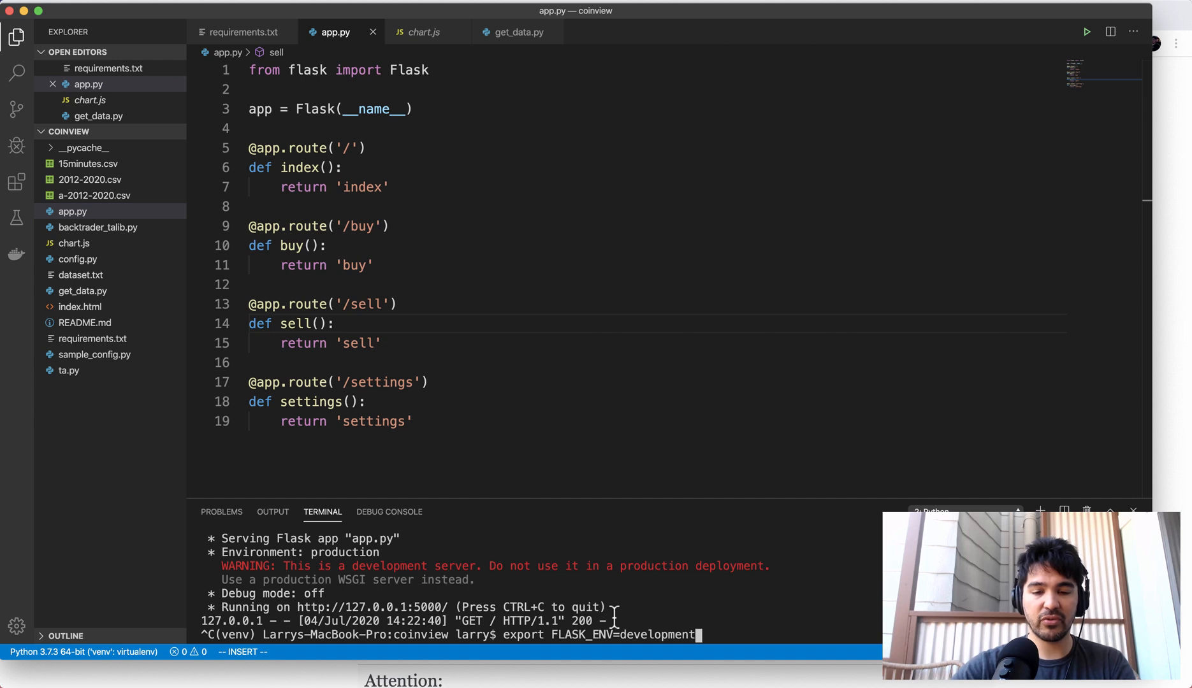
key("Return")
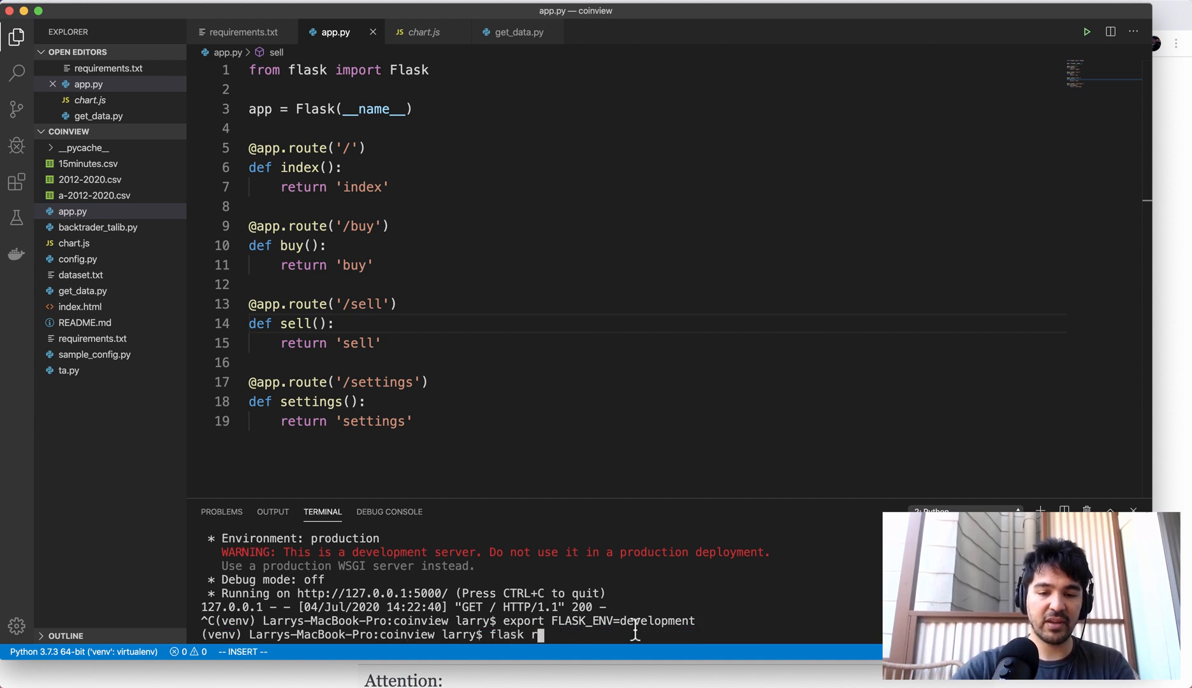
type("un")
key("Return")
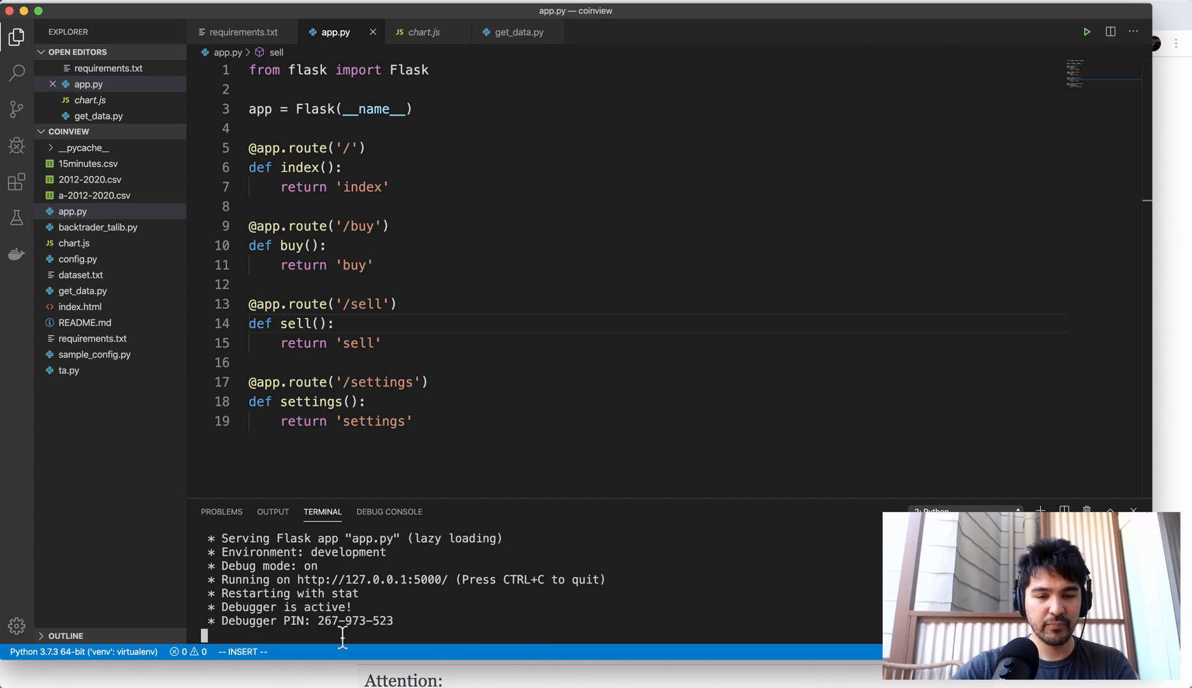
left_click_drag(224, 607, 372, 607)
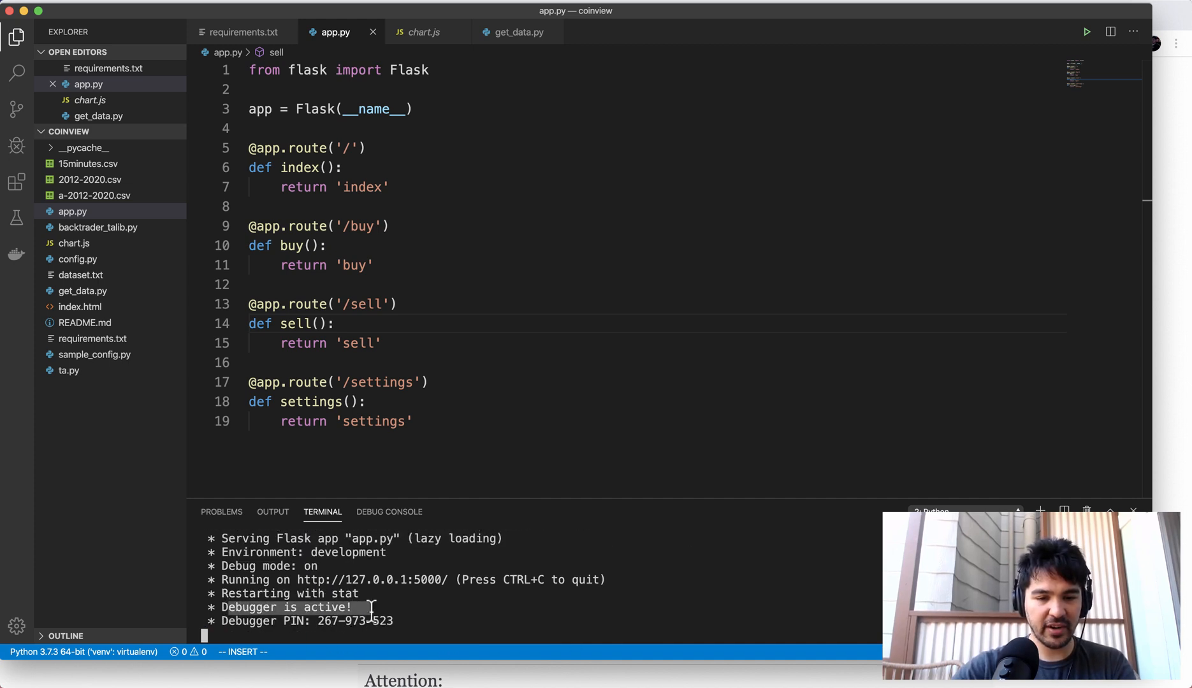
left_click(383, 342)
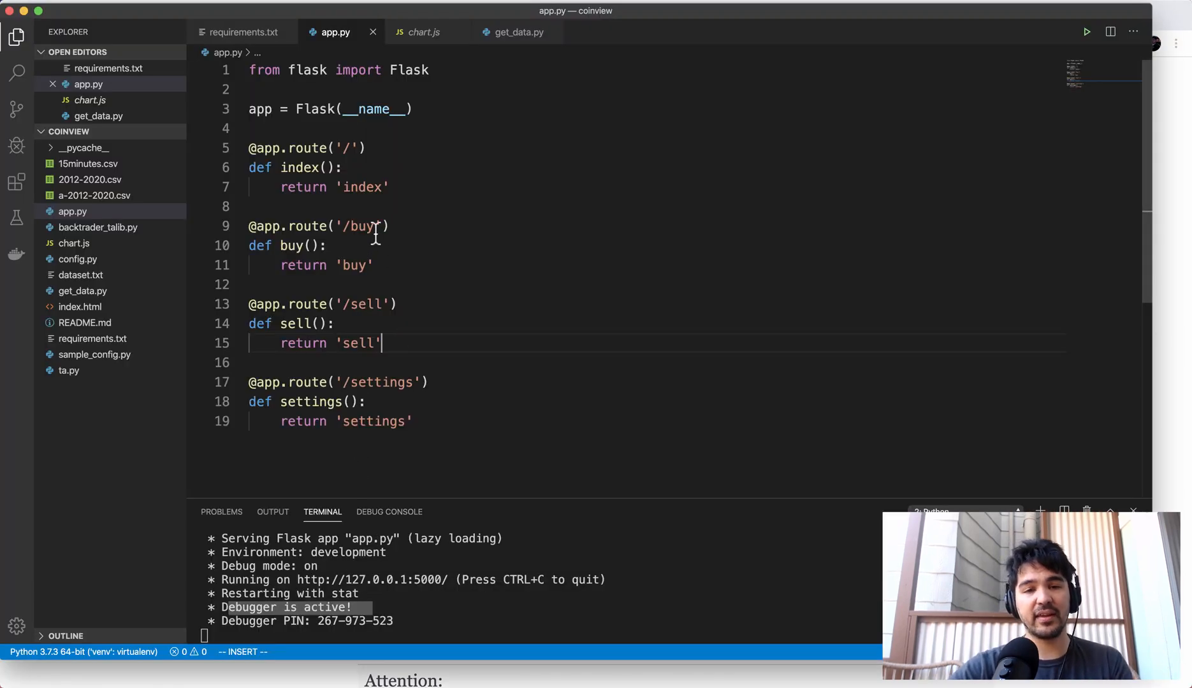
key("super+Tab")
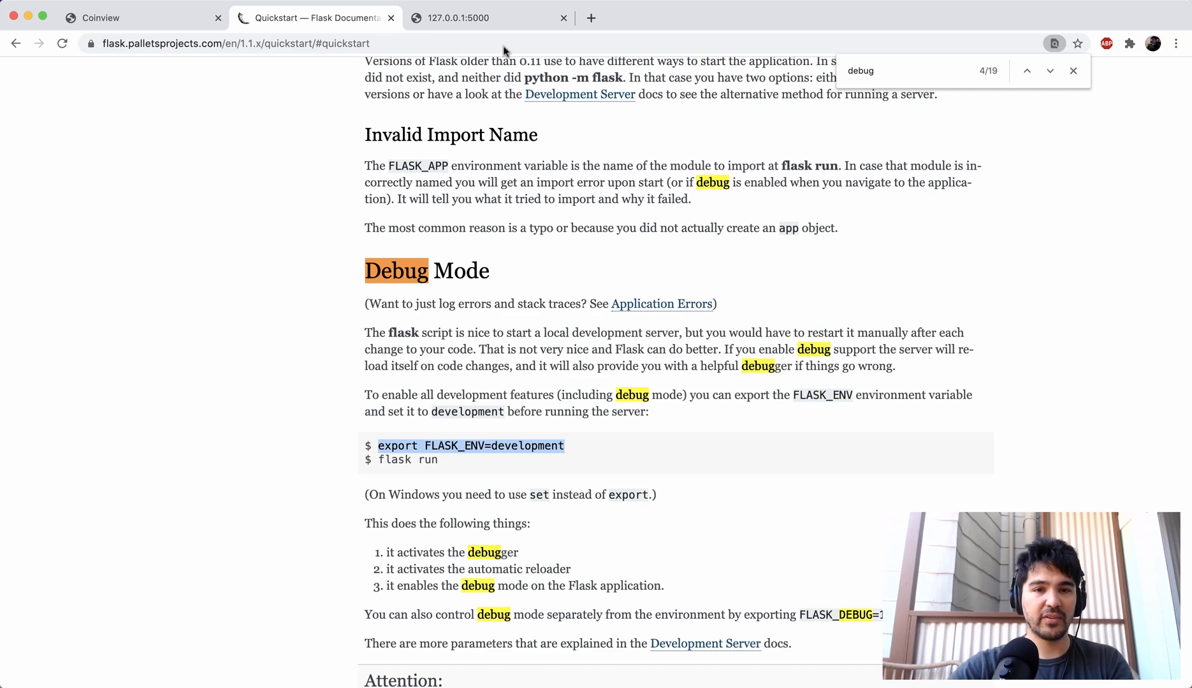
Step: Load /buy, /sell and /settings on 127.0.0.1:5000, each showing its route name
left_click(484, 18)
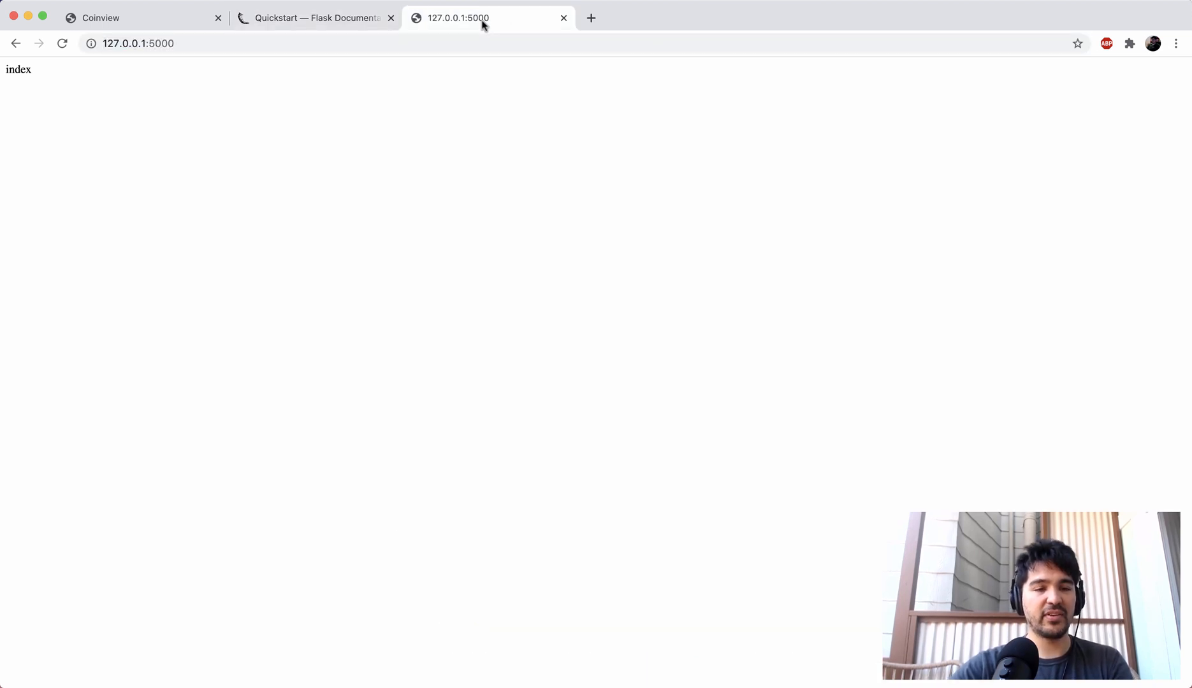
key("super+Tab")
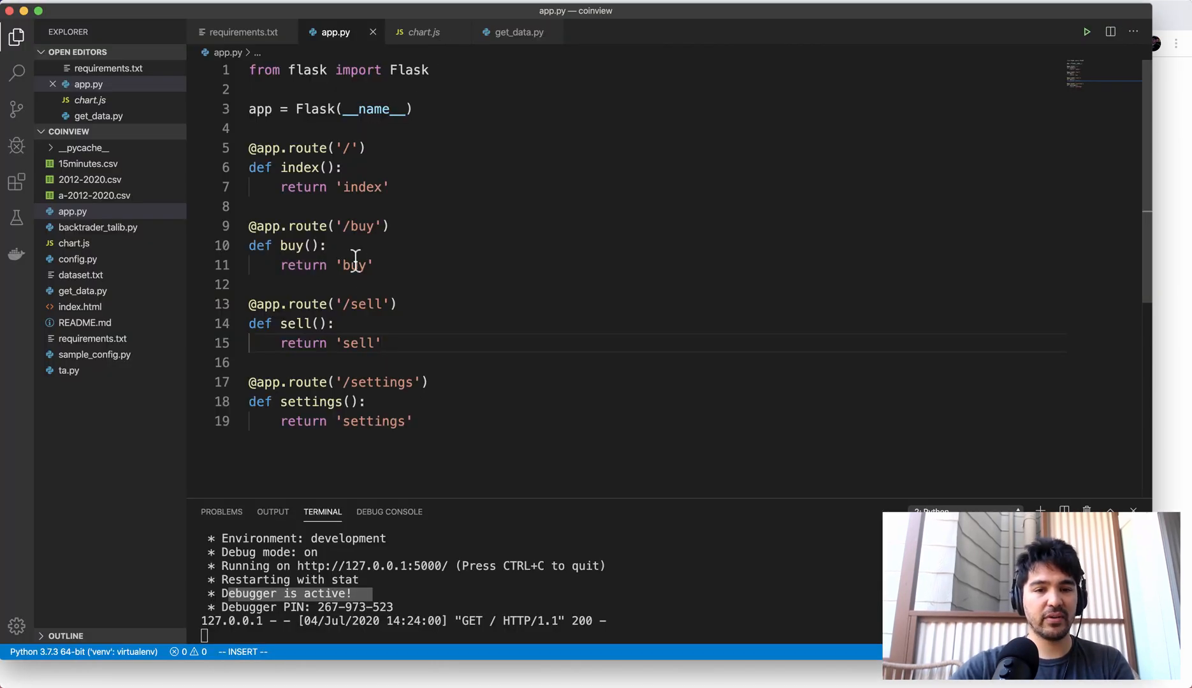
key("super+Tab")
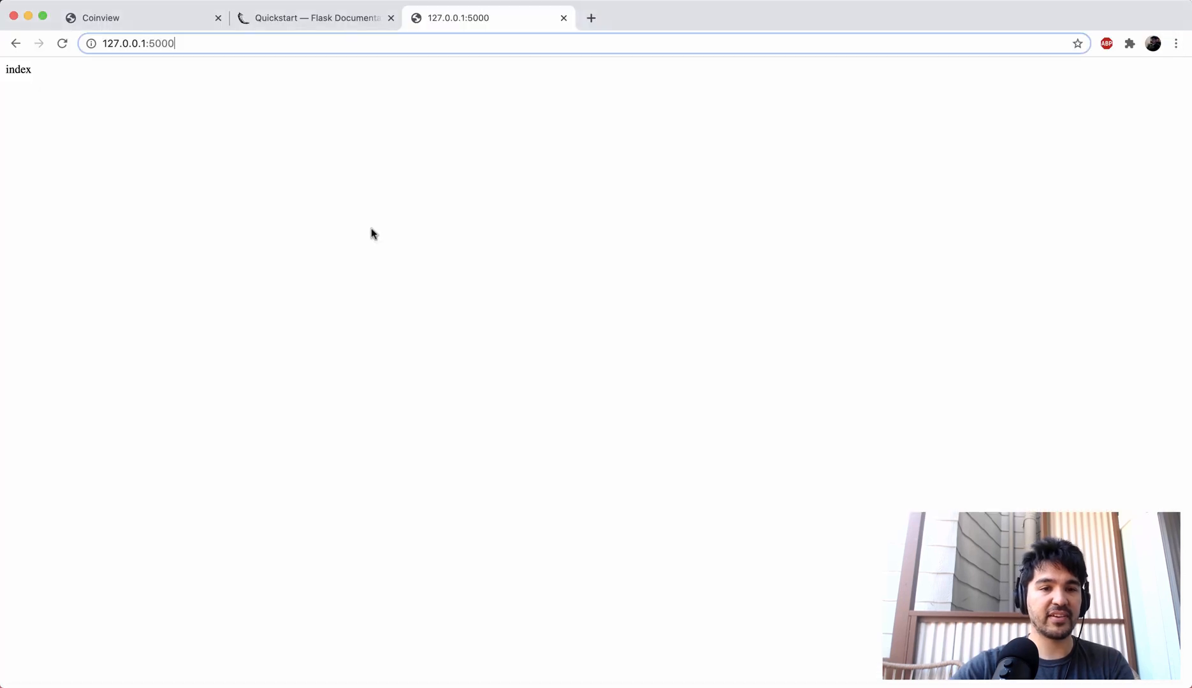
type("/buy")
key("Return")
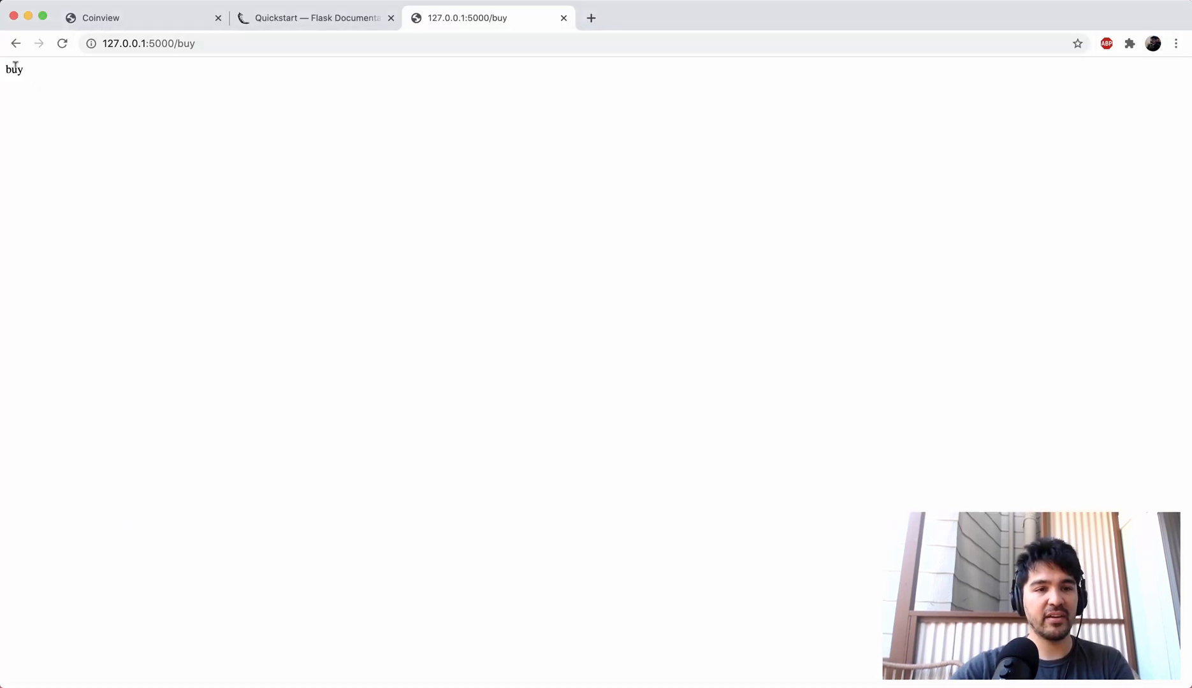
key("super+Tab")
key("super+Tab")
left_click(186, 43)
type("s")
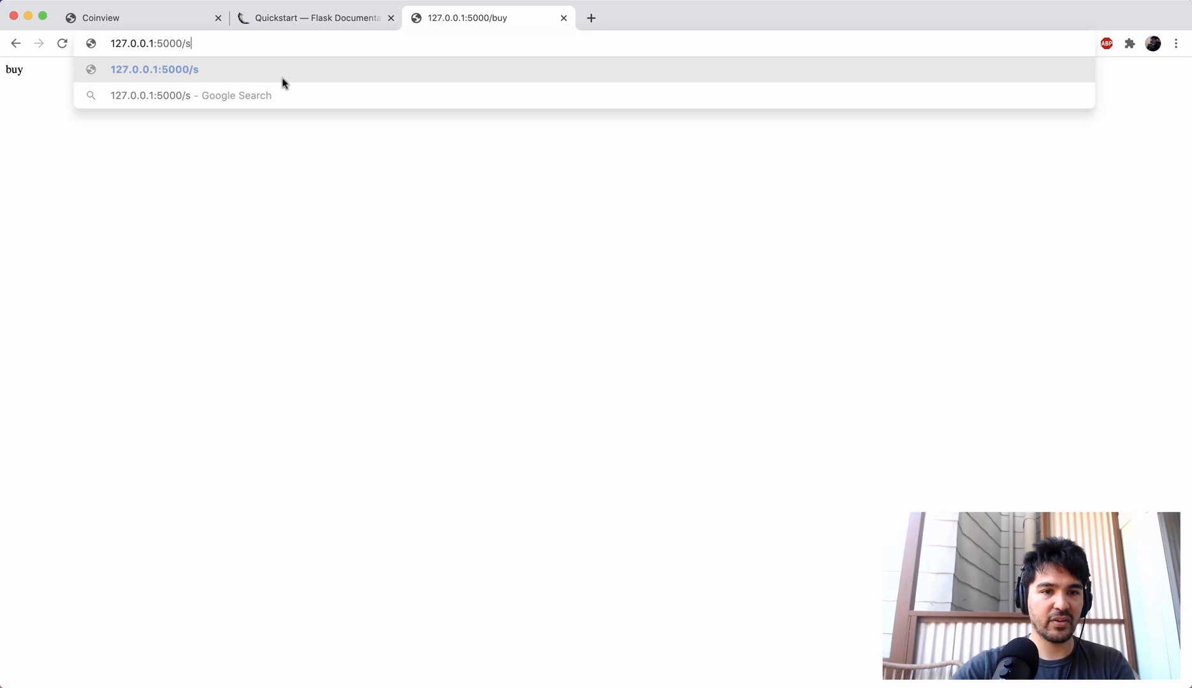
type("ell")
key("Return")
double_click(184, 43)
type("settin")
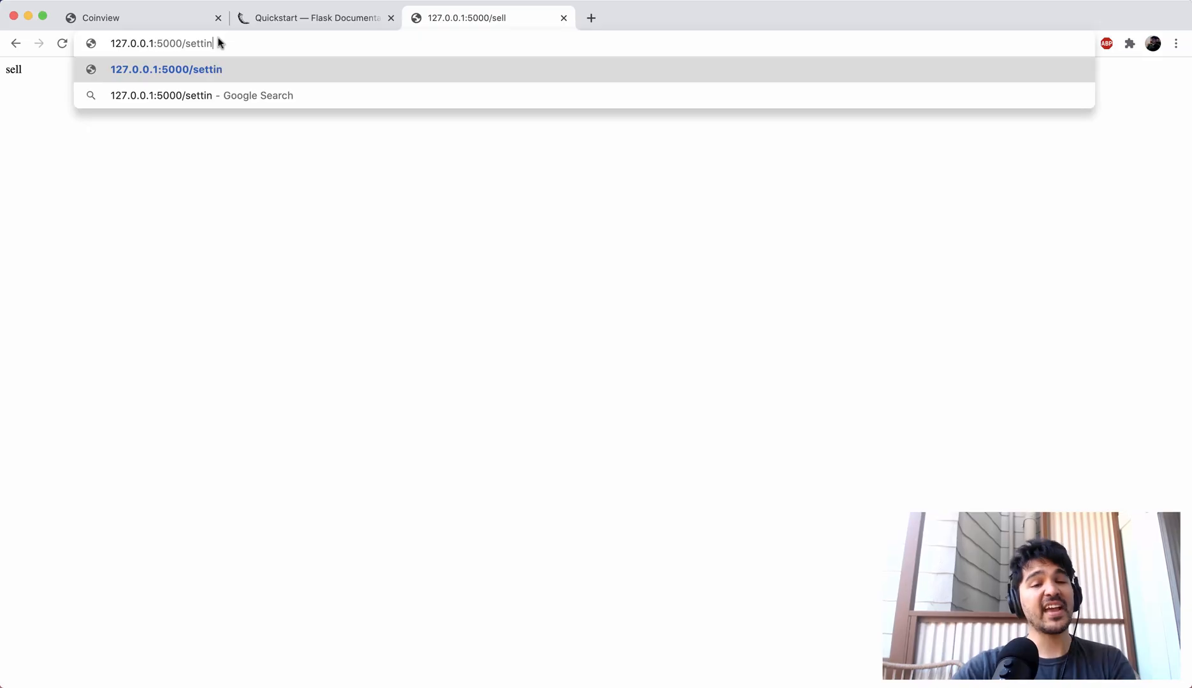
type("gs")
key("Return")
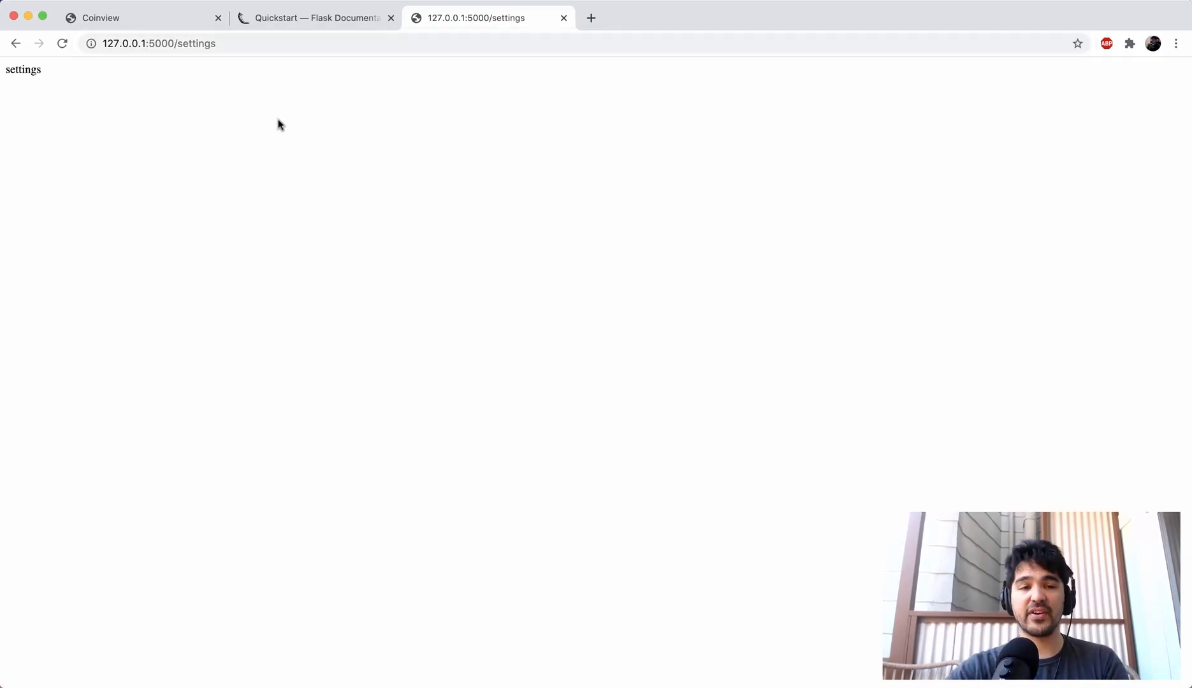
key("super+Tab")
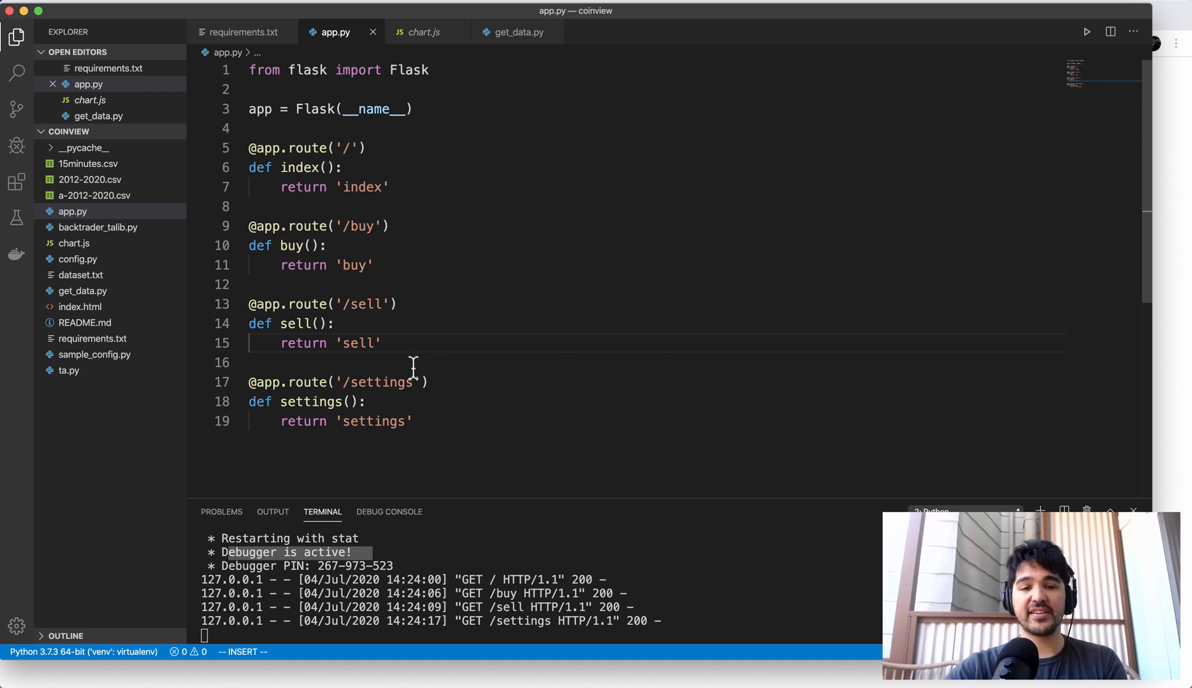
Step: Rename the route to /settings2, save, and confirm /settings 404s while /settings2 loads
left_click(414, 381)
type("2")
key("ctrl+s")
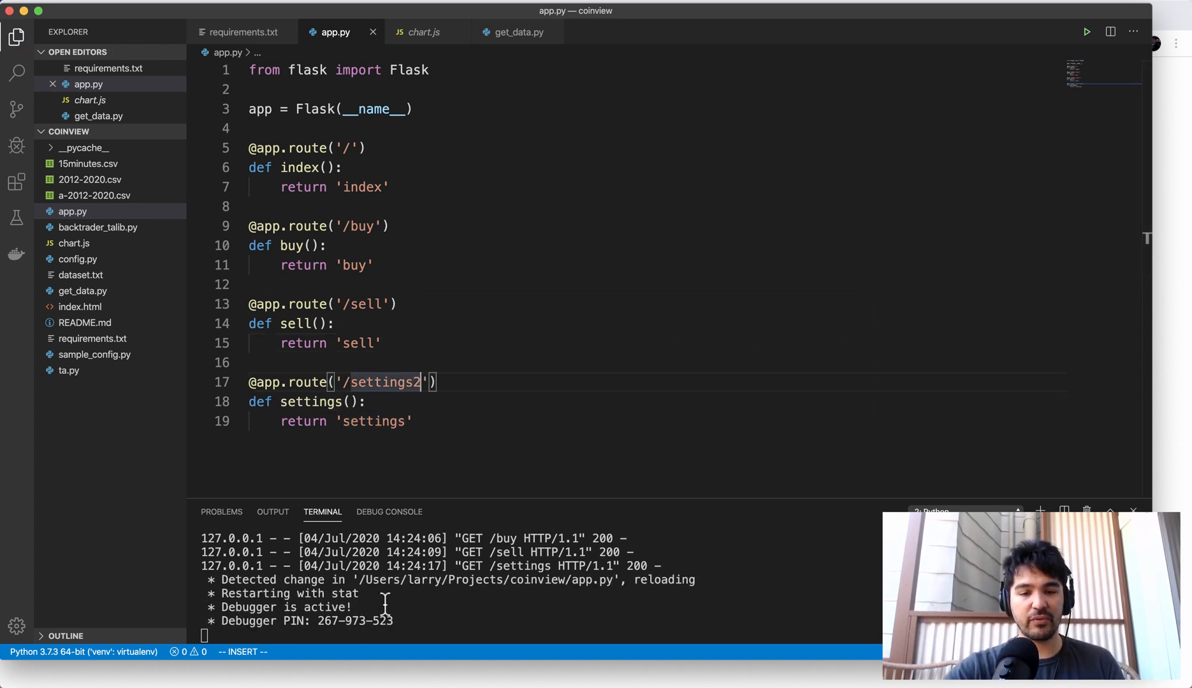
key("super+Tab")
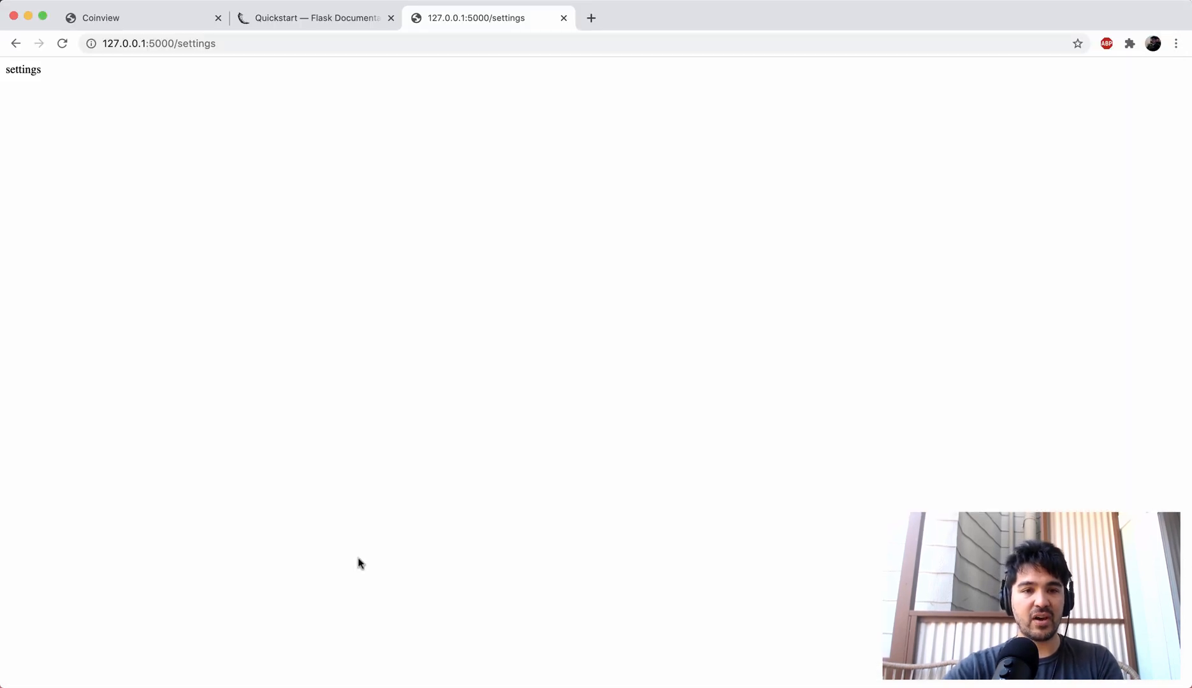
key("super+l")
key("Return")
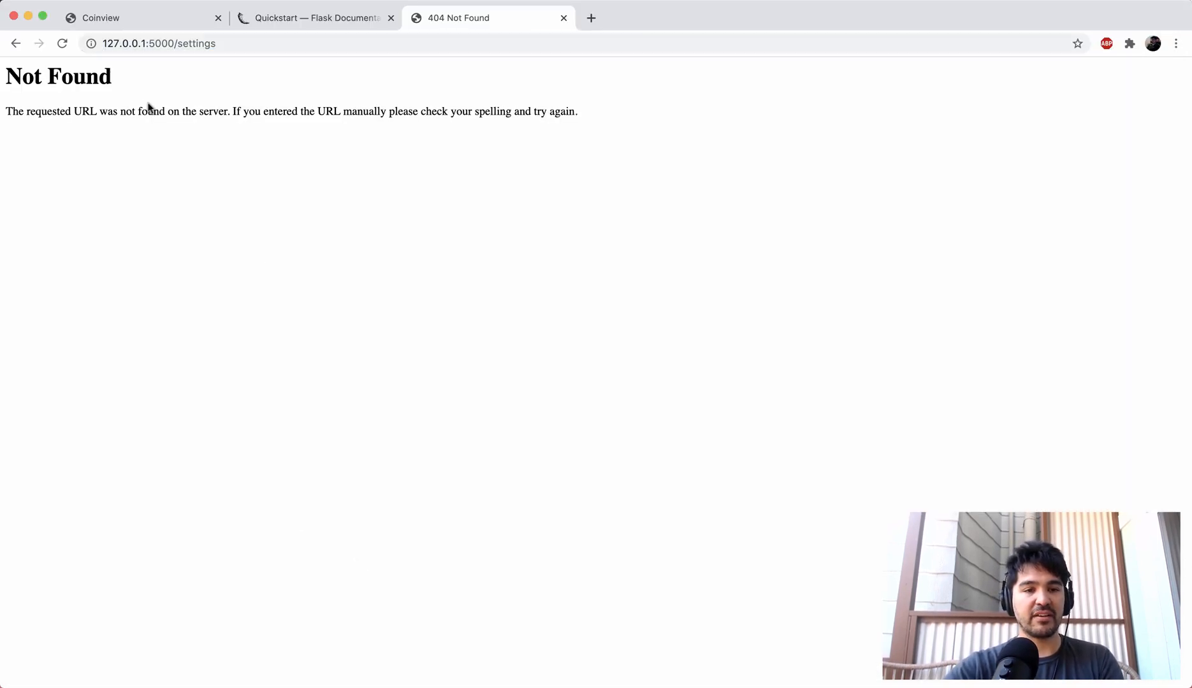
key("super+Tab")
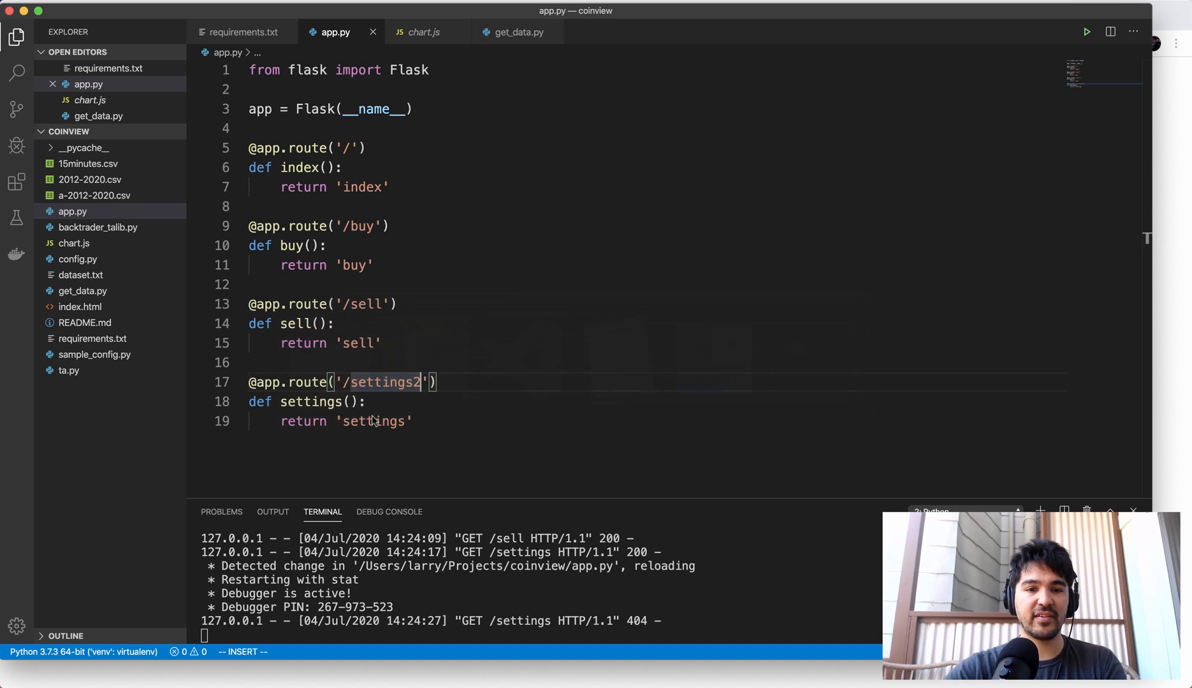
key("super+Tab")
left_click(261, 43)
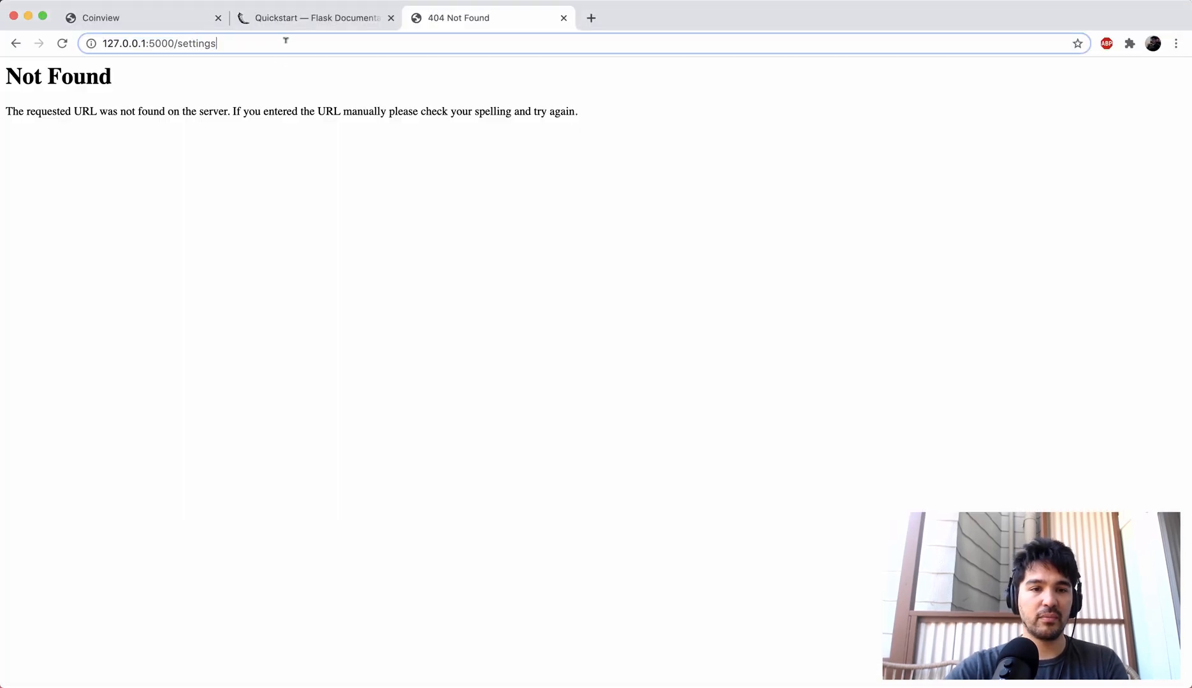
type("2")
key("Return")
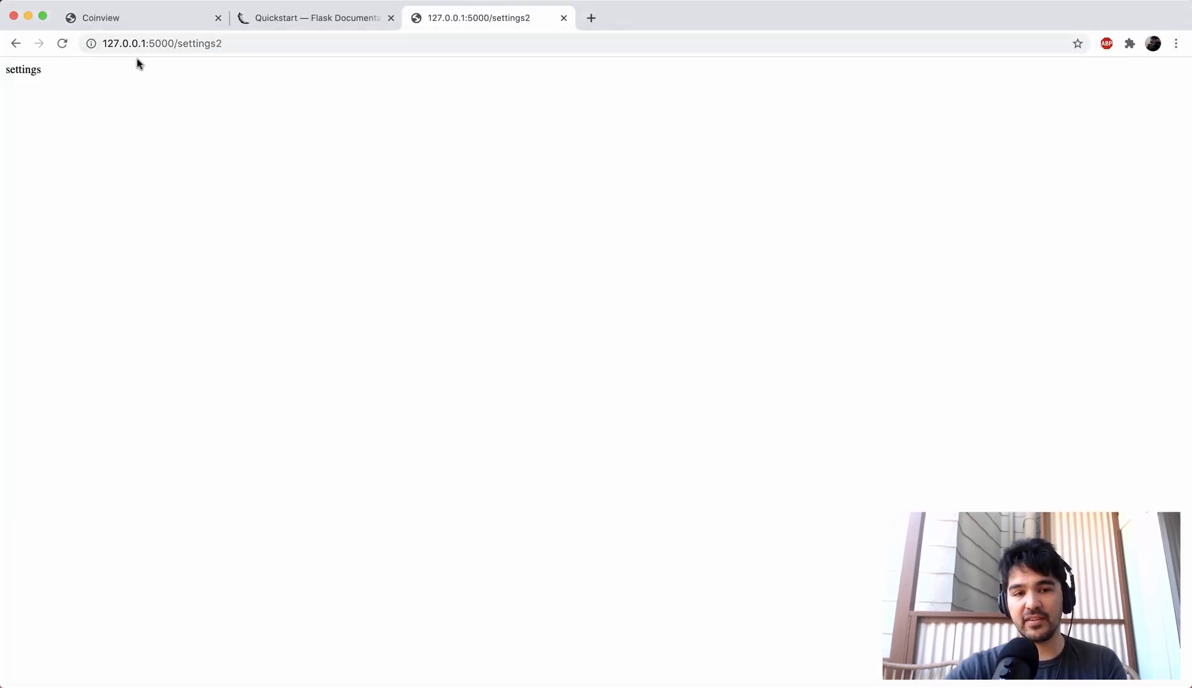
Step: Revert the route to /settings, save app.py, and move to the index return string
key("super+Tab")
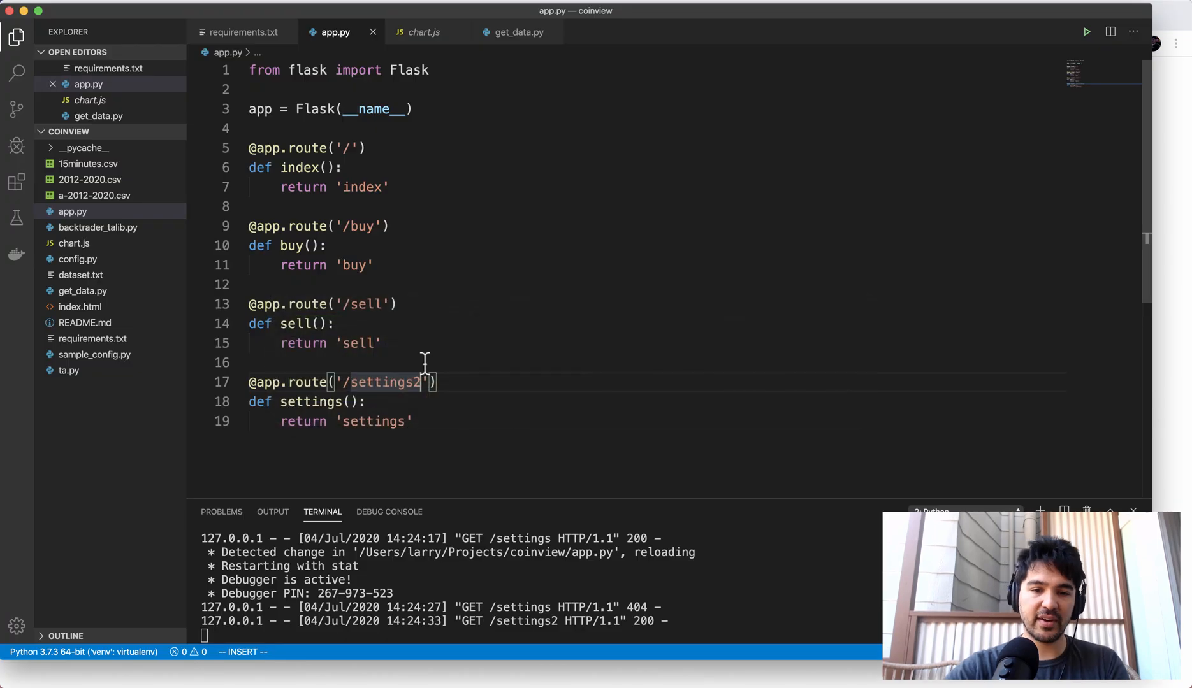
left_click(423, 382)
key("BackSpace")
key("super+s")
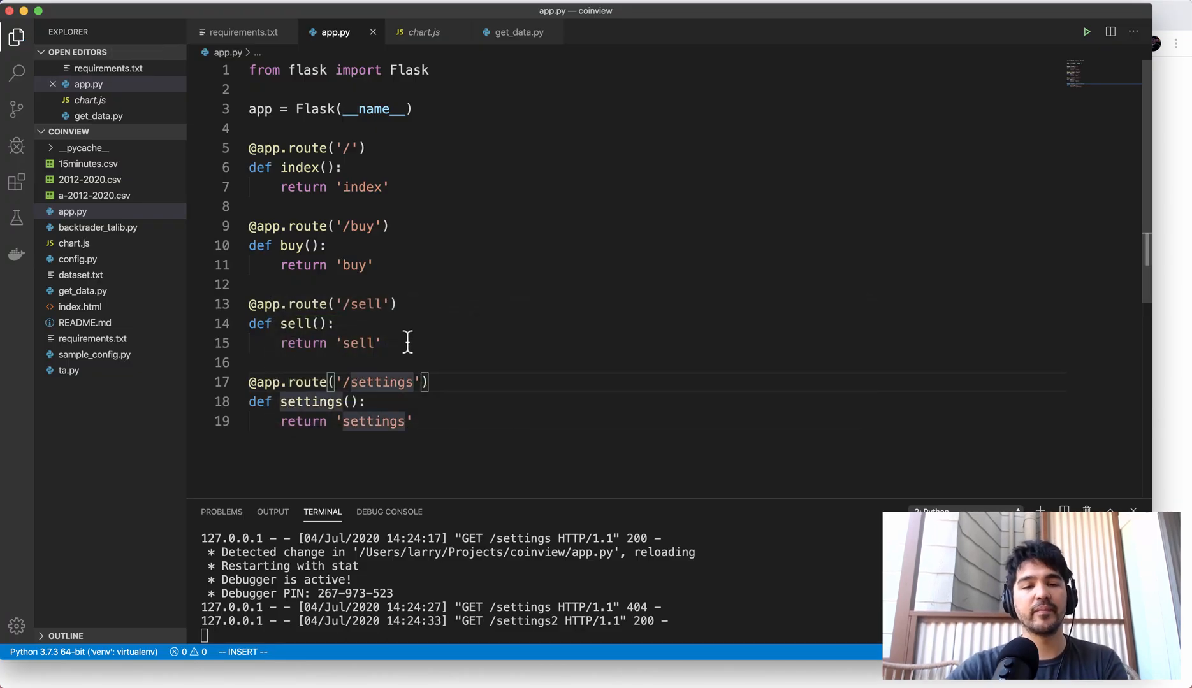
left_click(392, 264)
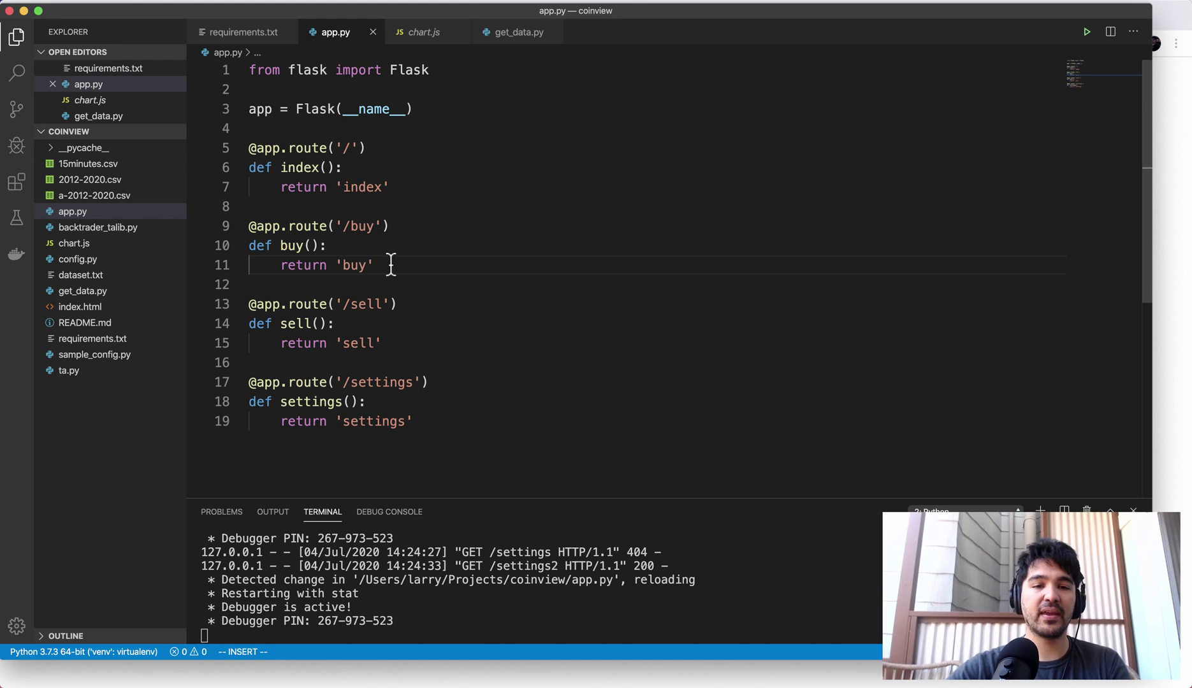
left_click(388, 182)
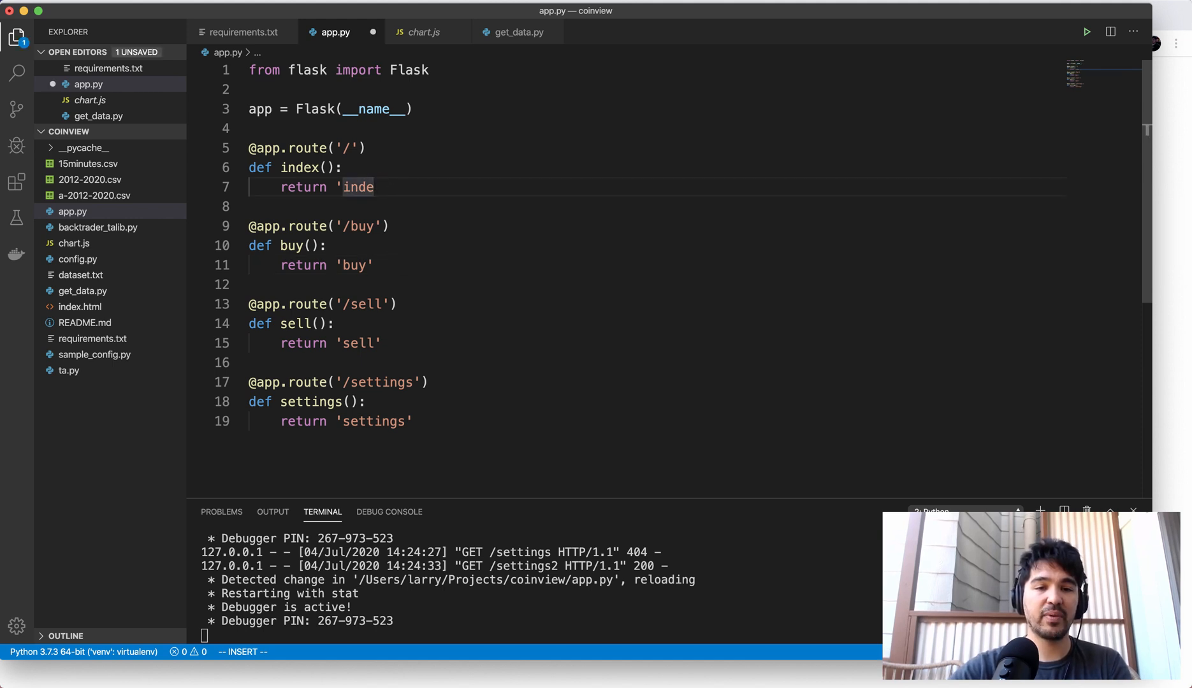
Step: Save the broken 'inde string and load the site root to see the SyntaxError page
key("super+s")
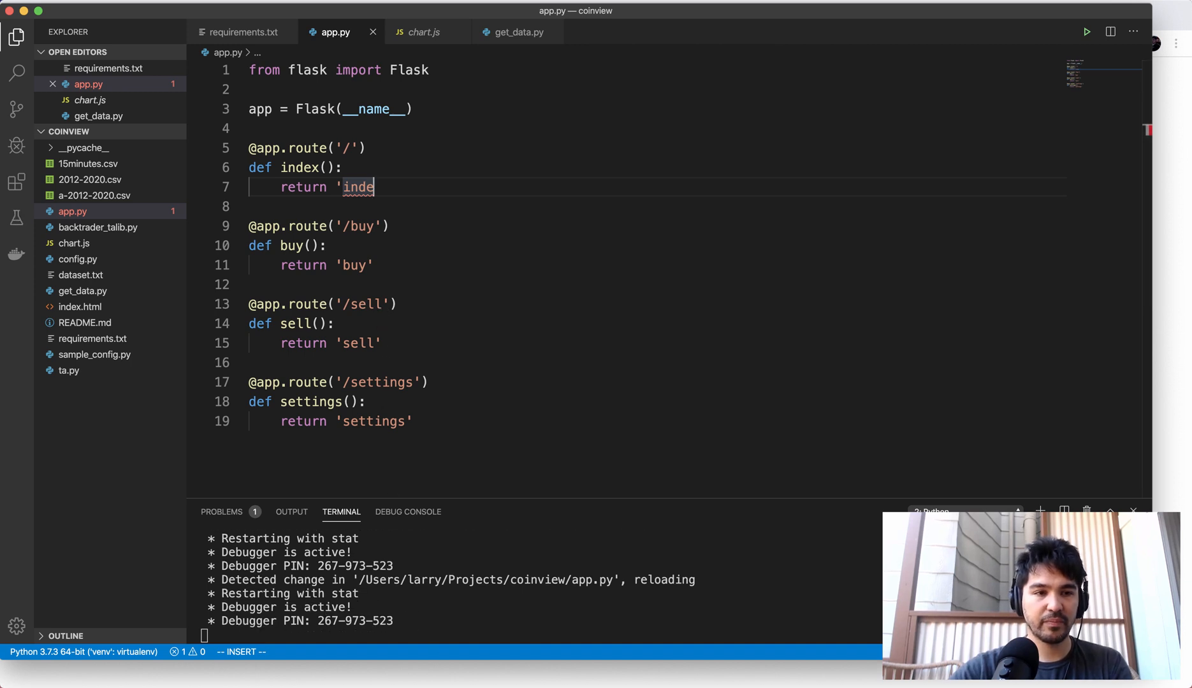
key("super+Tab")
key("super+l")
type("127.0.0.1:5000/sett")
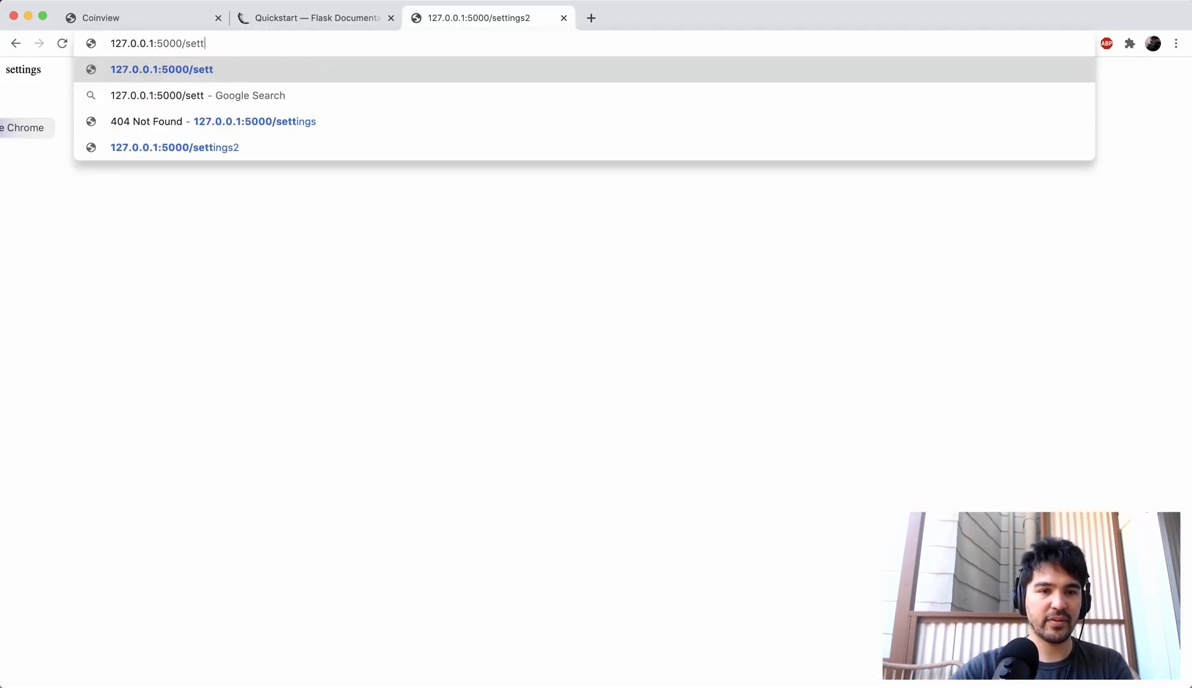
key("BackSpace")
key("BackSpace")
key("BackSpace")
key("Return")
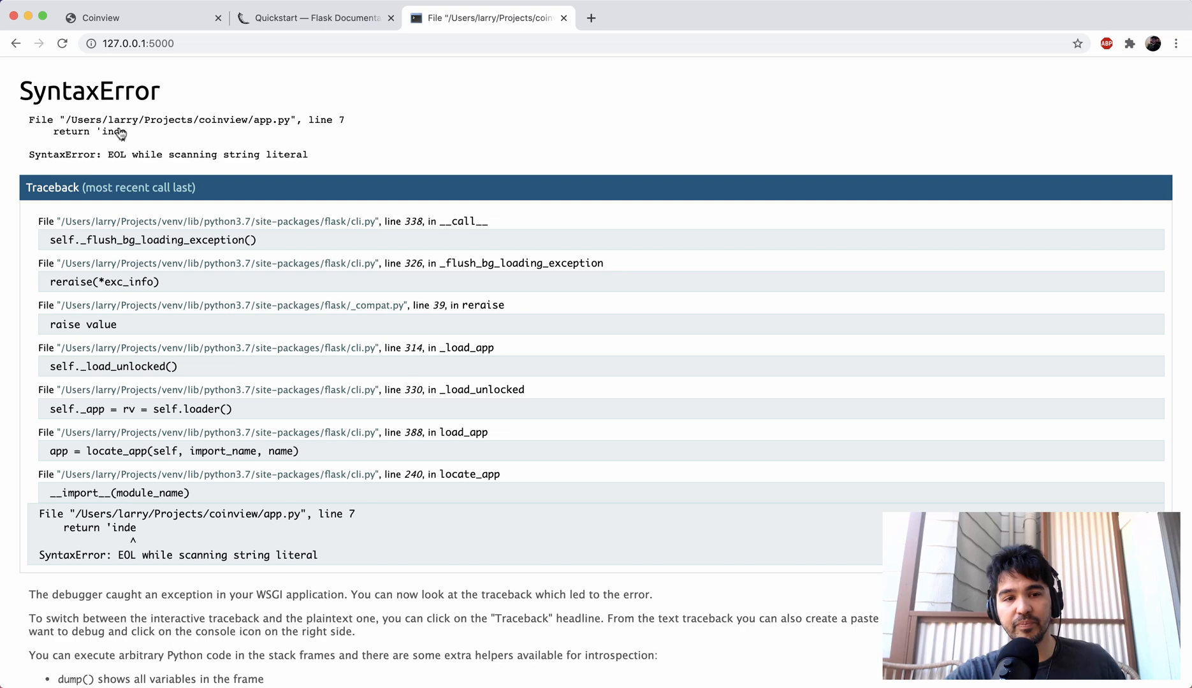
Step: Restore the return to 'index', save, reload the page, and show the Coinview tab
key("super+Tab")
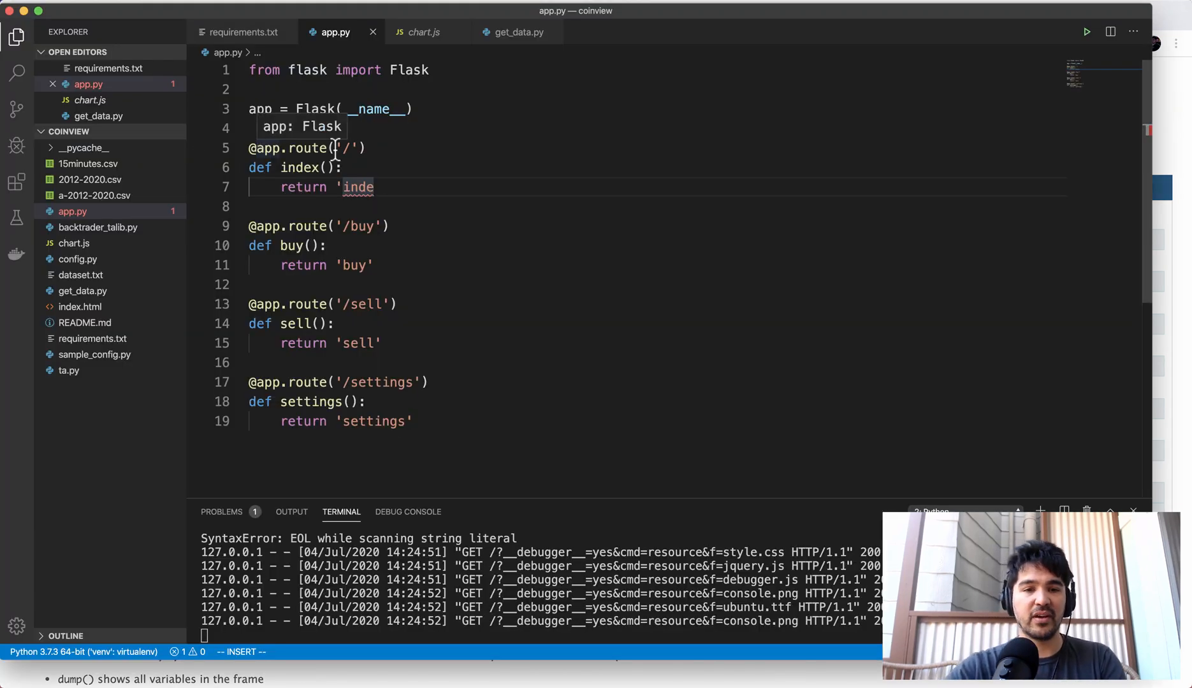
left_click(383, 187)
type("x'")
key("super+s")
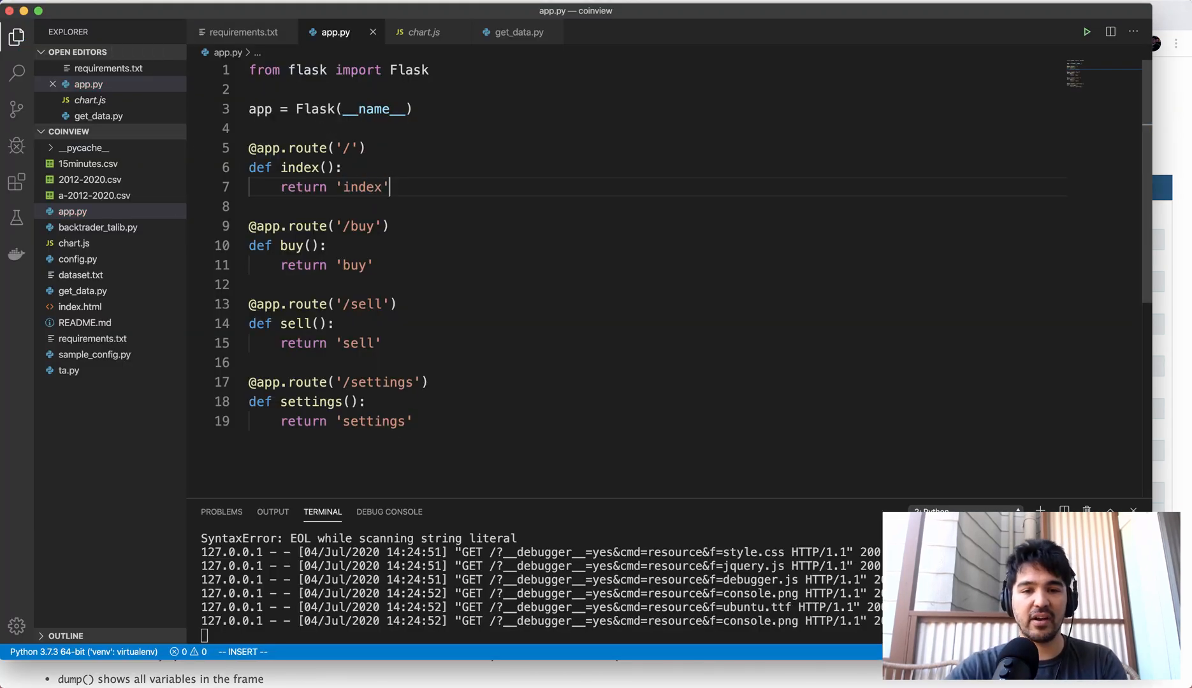
key("super+Tab")
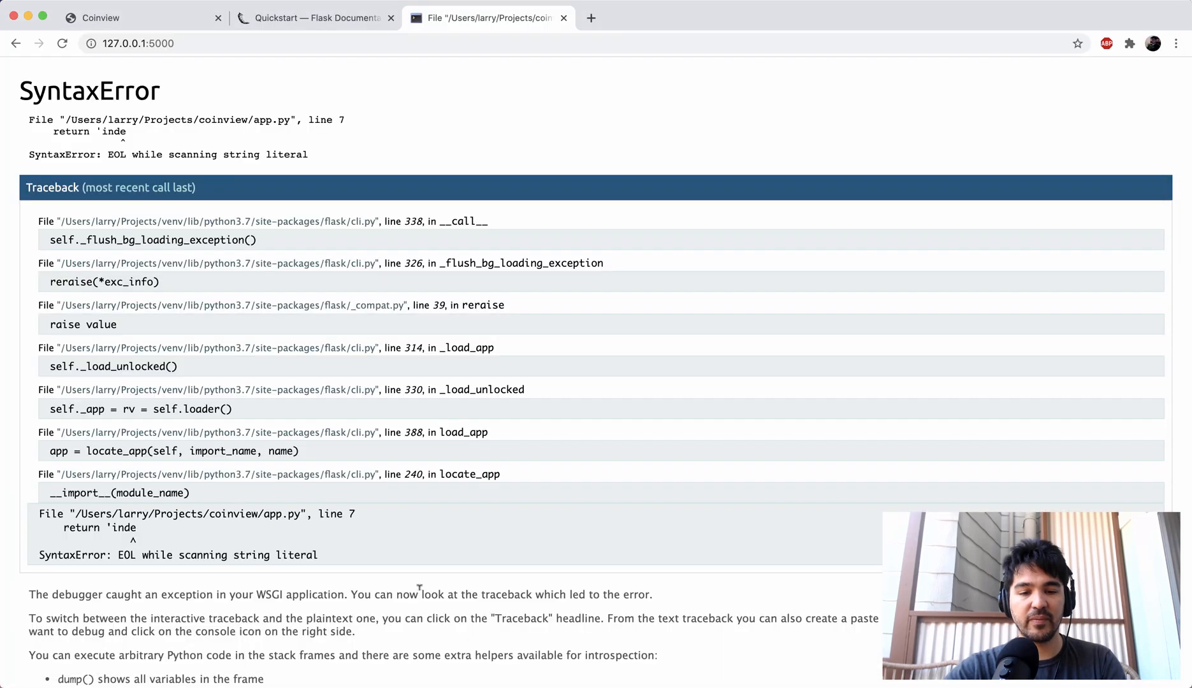
key("super+r")
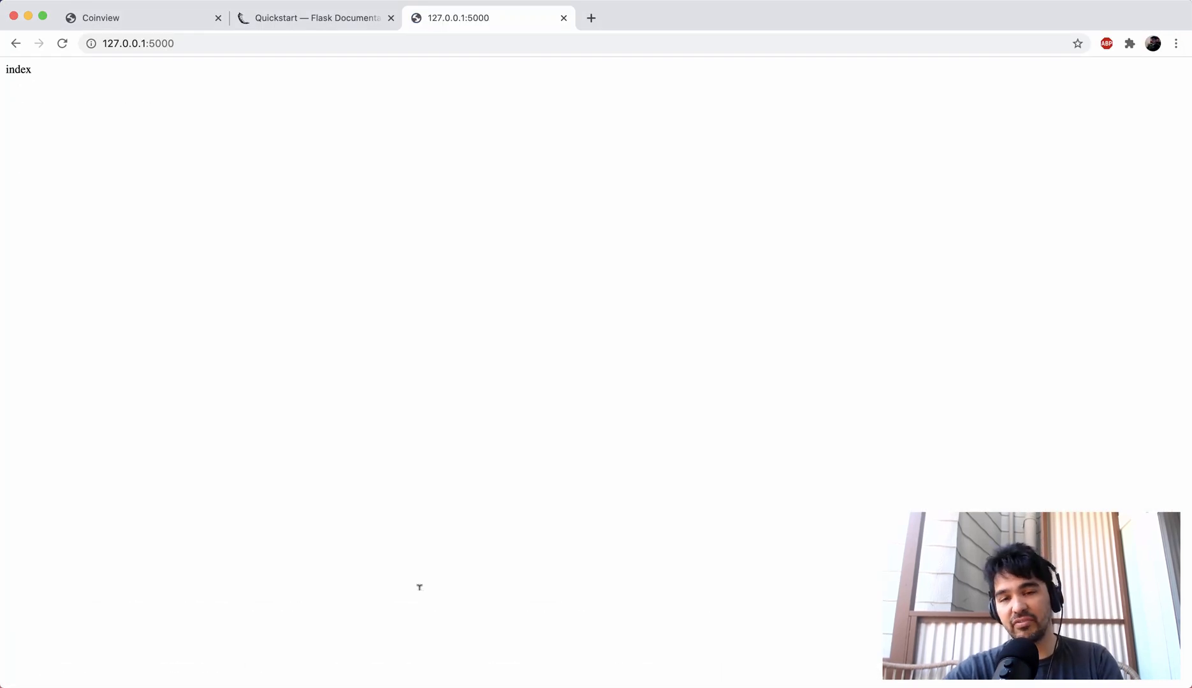
key("super+Tab")
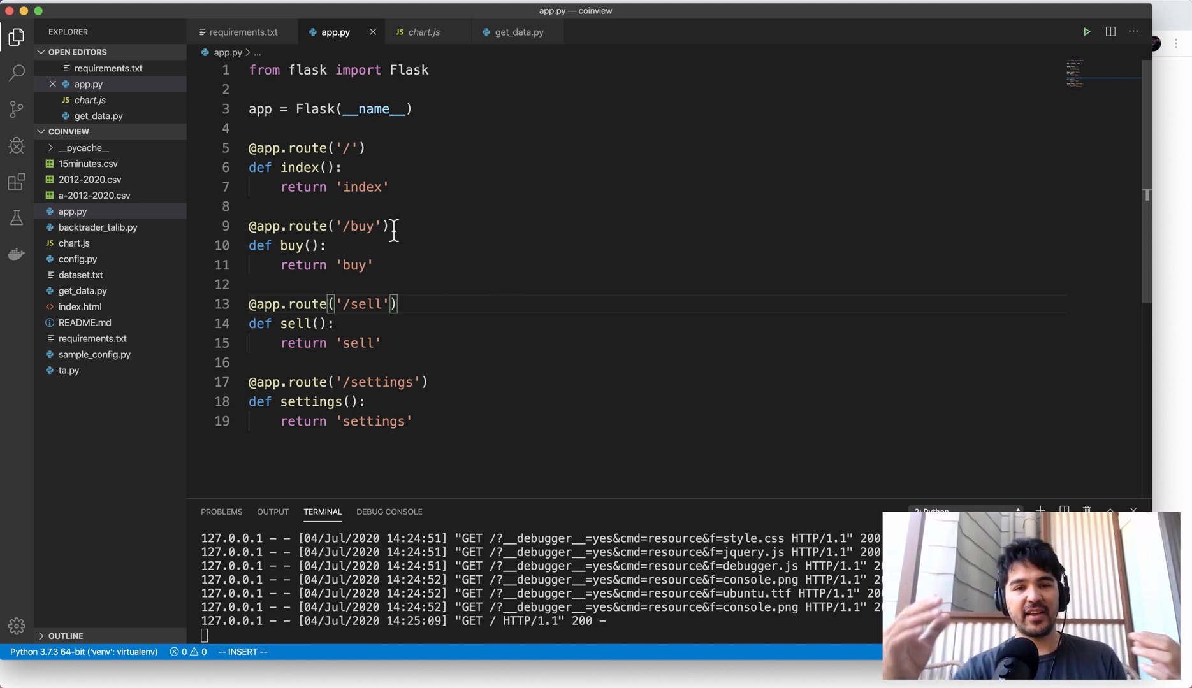
key("super+Tab")
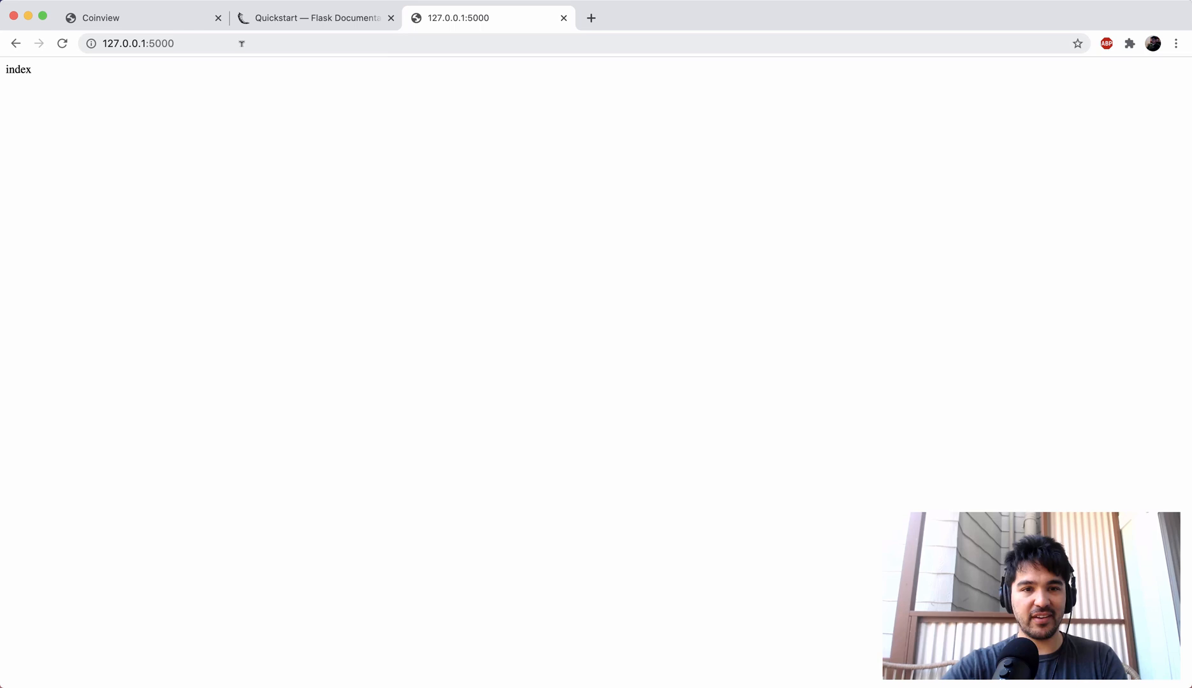
left_click(177, 25)
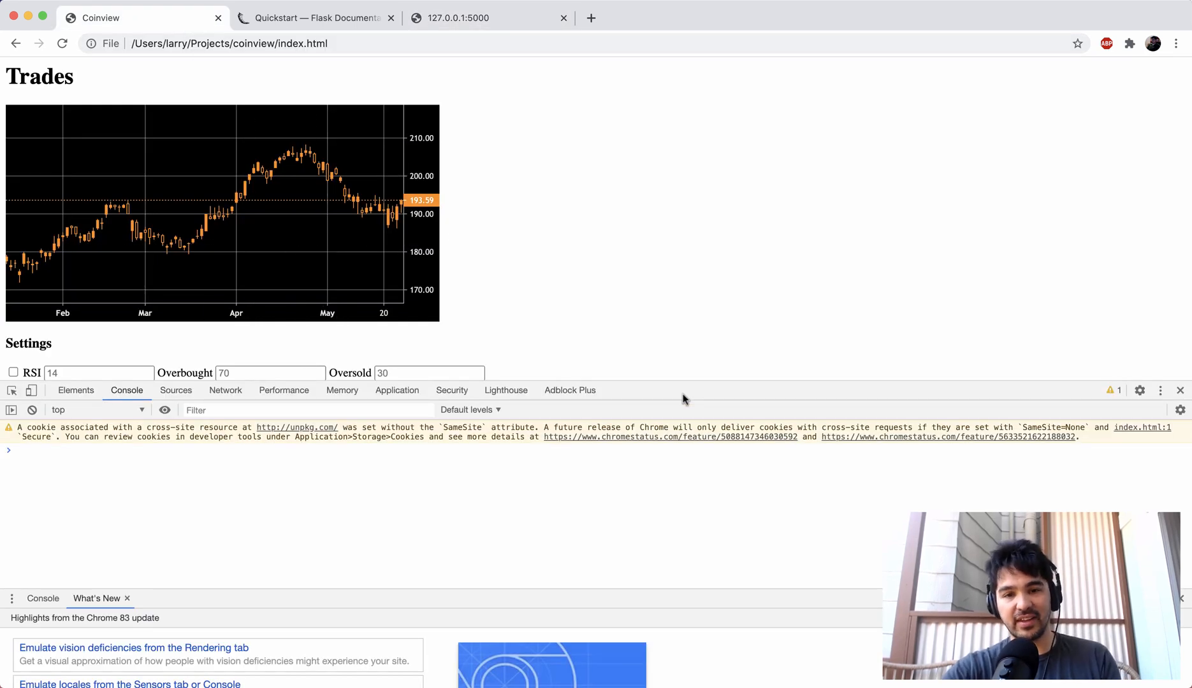
Step: Shrink the DevTools console and highlight index.html in the static Coinview page's address
left_click_drag(731, 387, 734, 472)
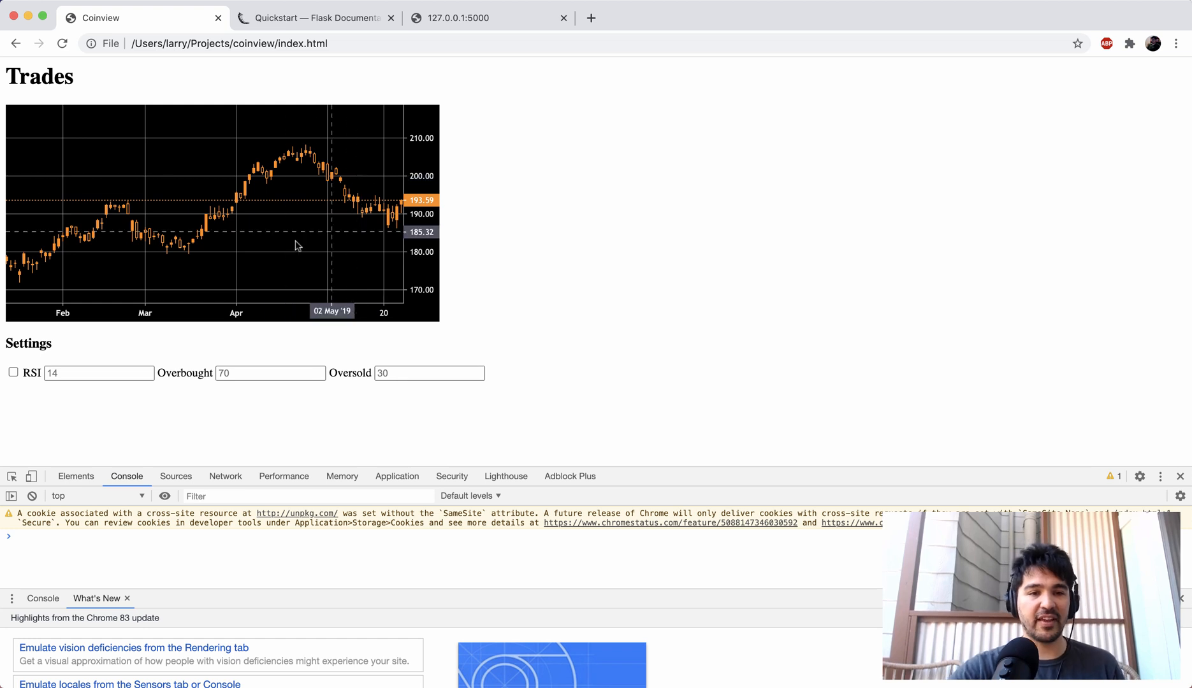
left_click(391, 44)
left_click_drag(352, 44, 302, 44)
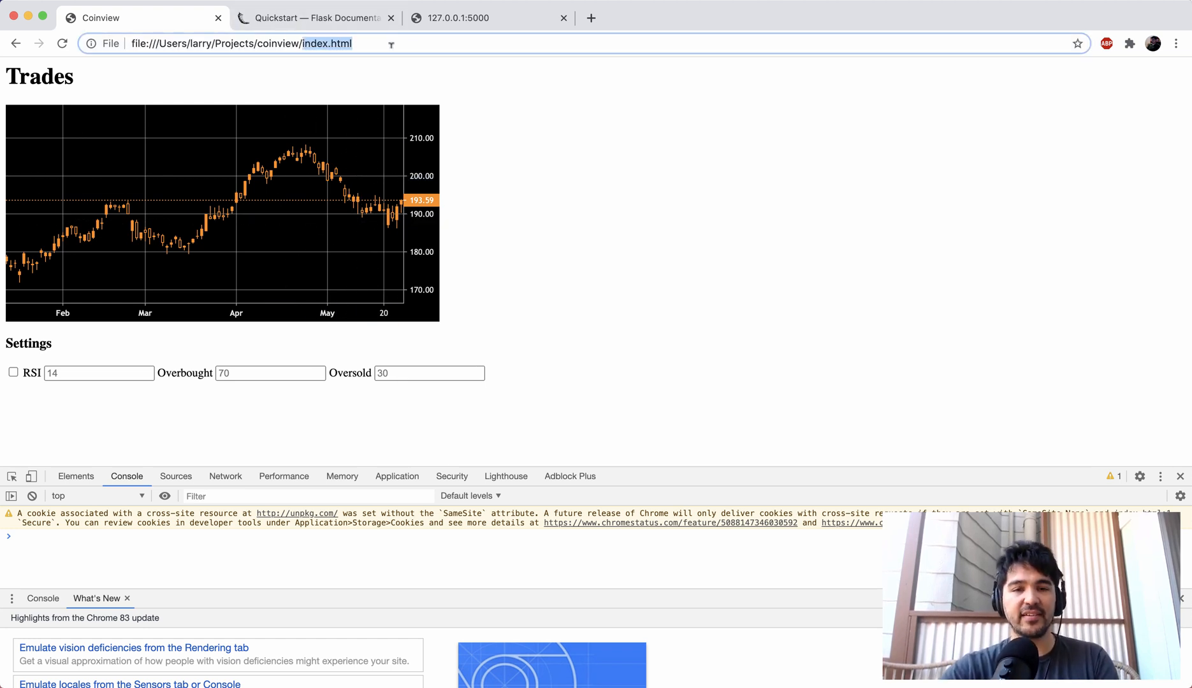
left_click(387, 44)
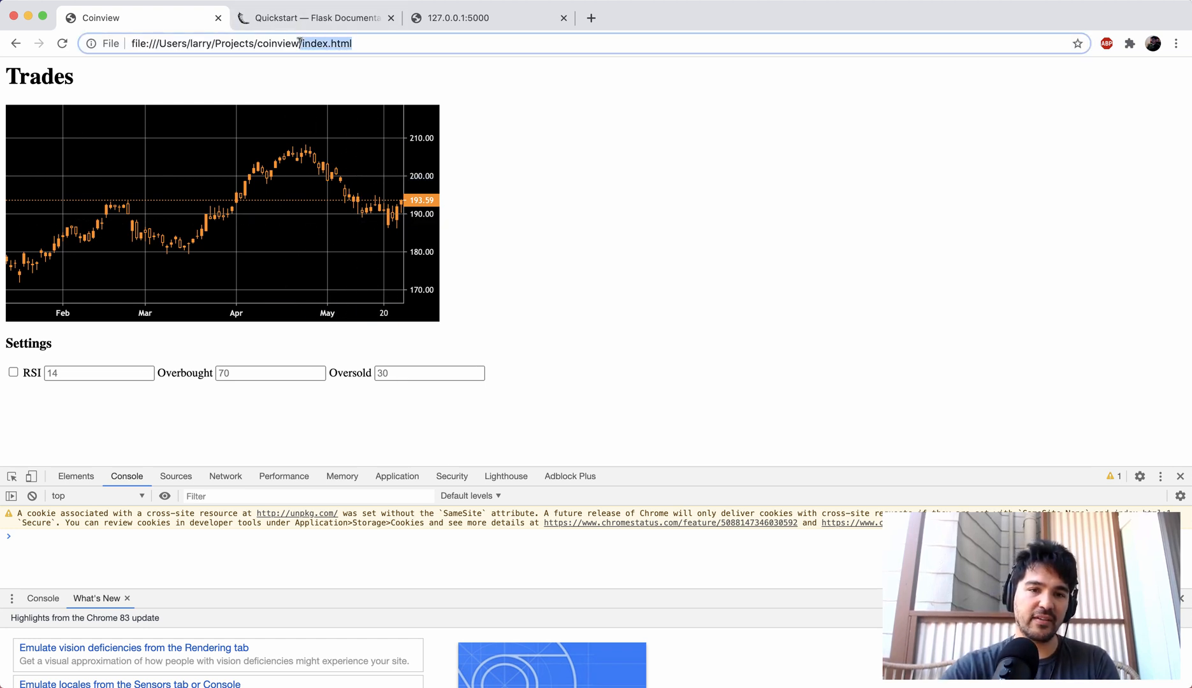
key("super+Tab")
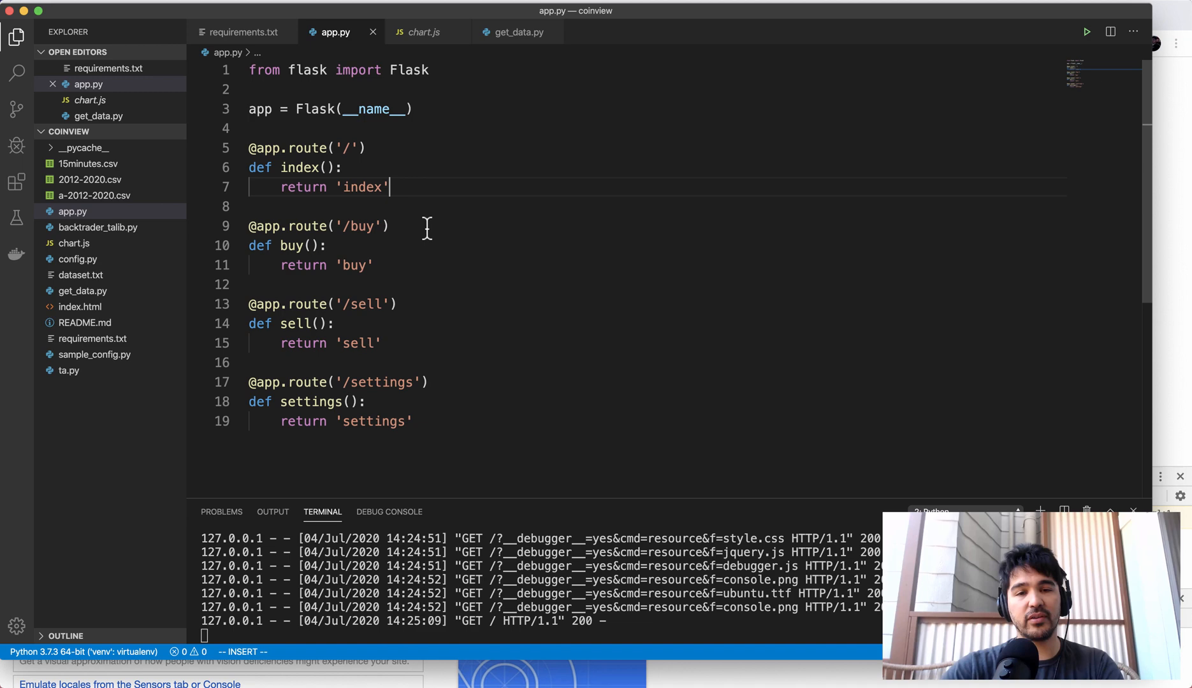
key("super+Tab")
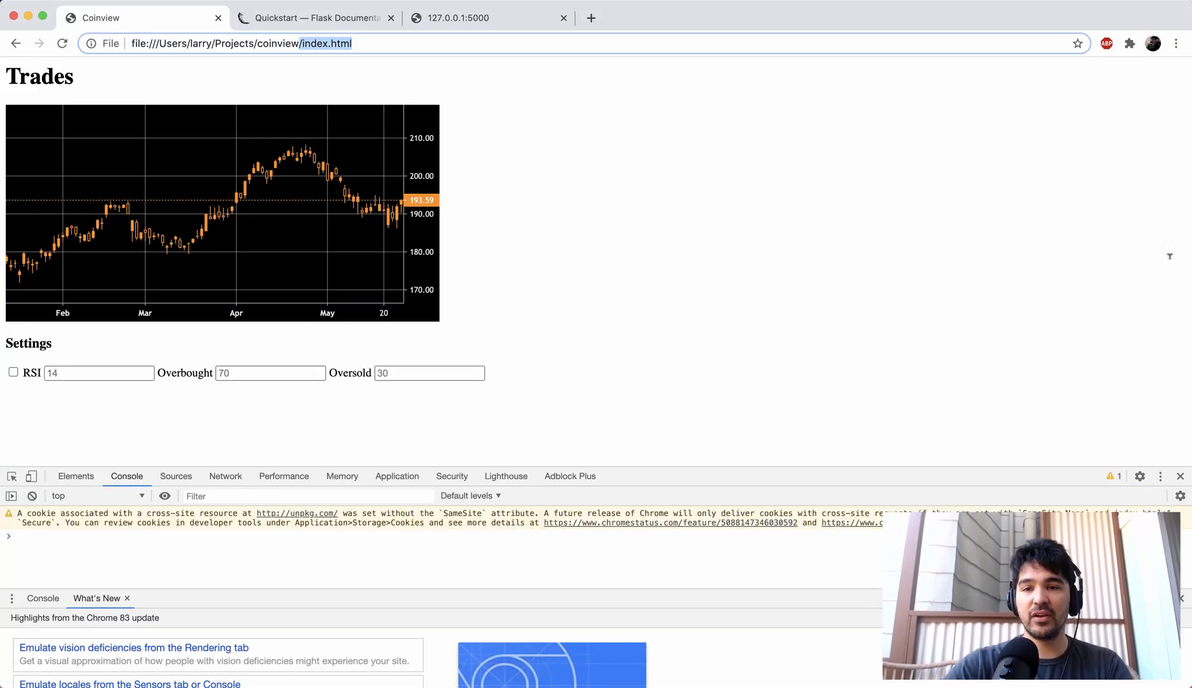
Step: From the Flask docs home open the Jinja documentation and review its for-loop template example
left_click(316, 17)
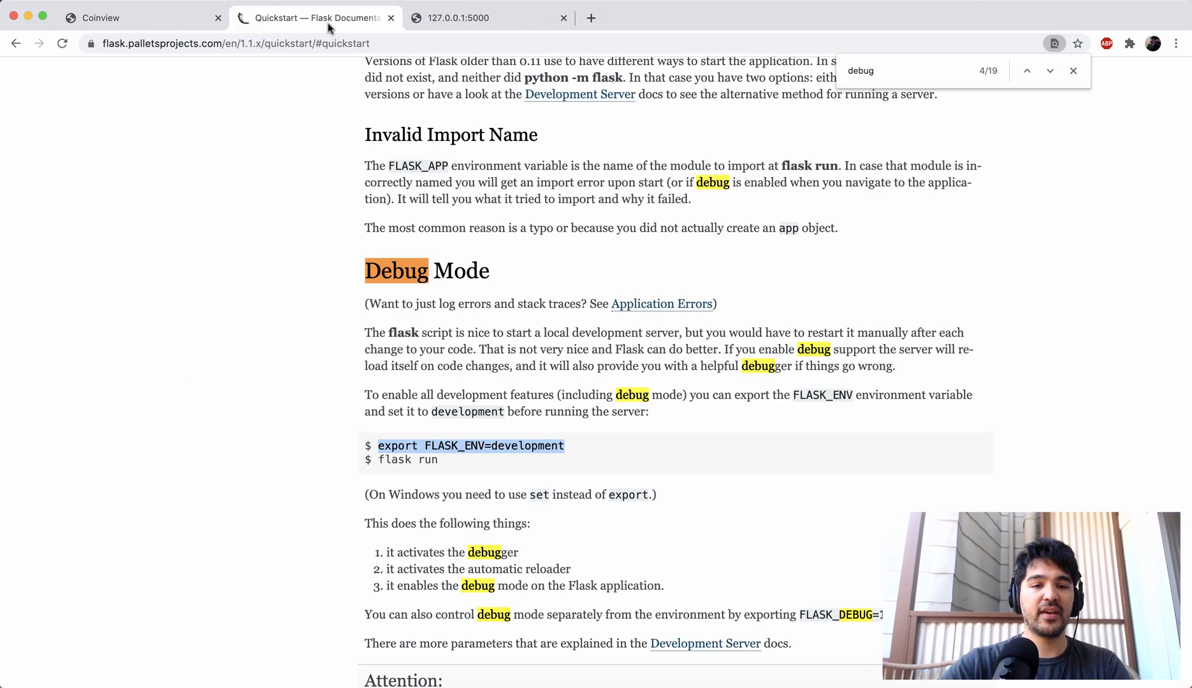
left_click(15, 43)
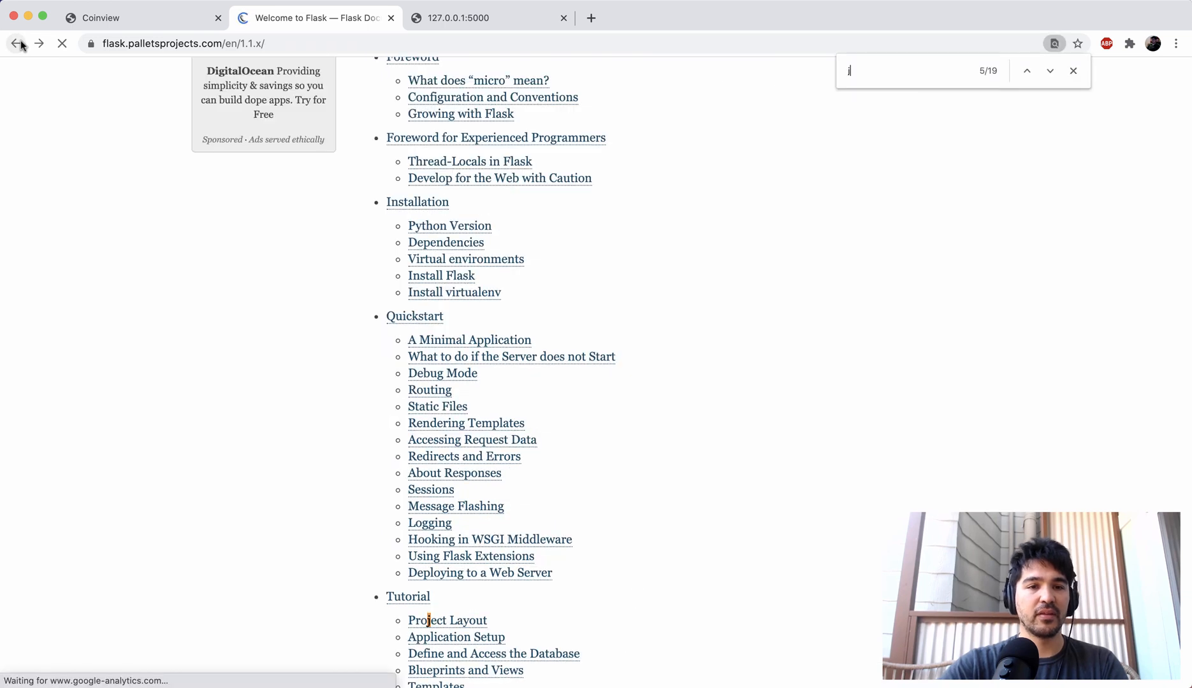
type("jinja")
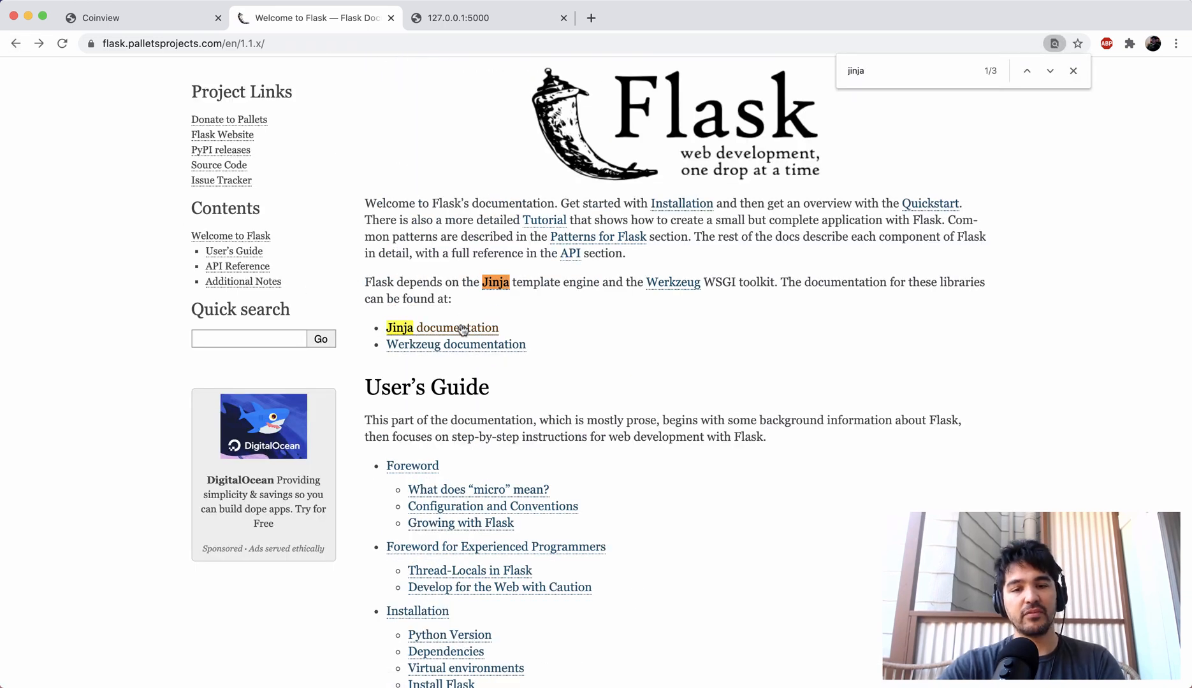
left_click(460, 327)
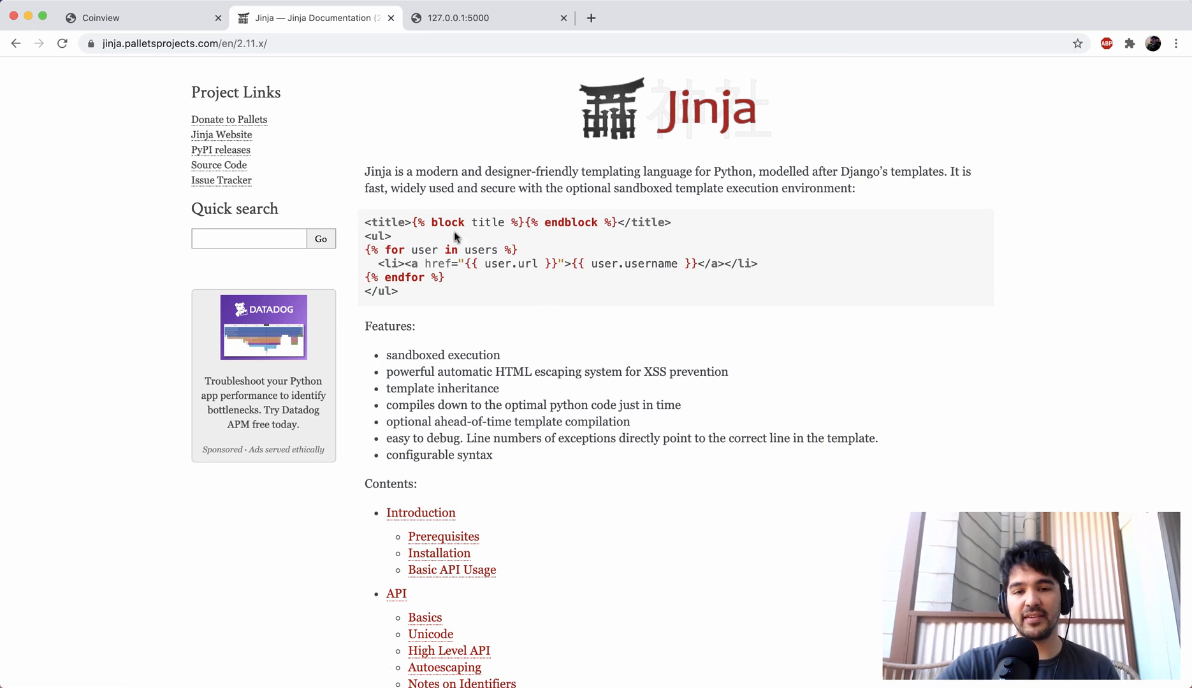
mouse_move(365, 243)
left_mouse_down()
mouse_move(518, 249)
mouse_move(365, 249)
left_mouse_up()
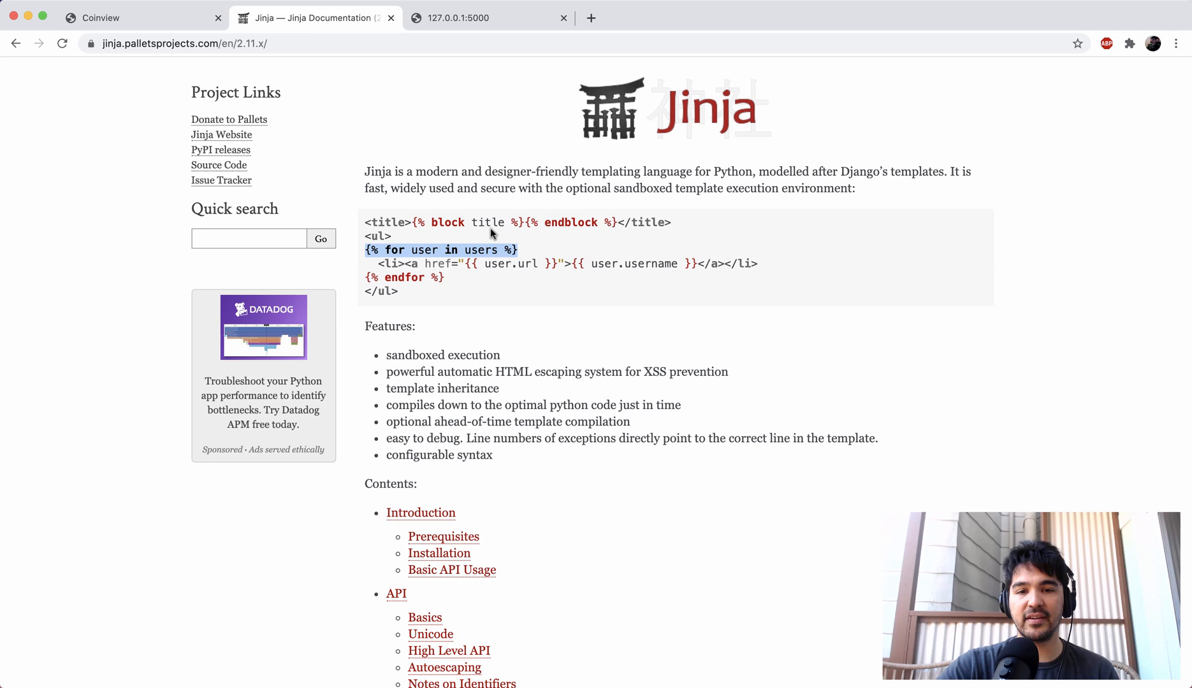
left_click_drag(507, 223, 391, 235)
left_click(445, 222)
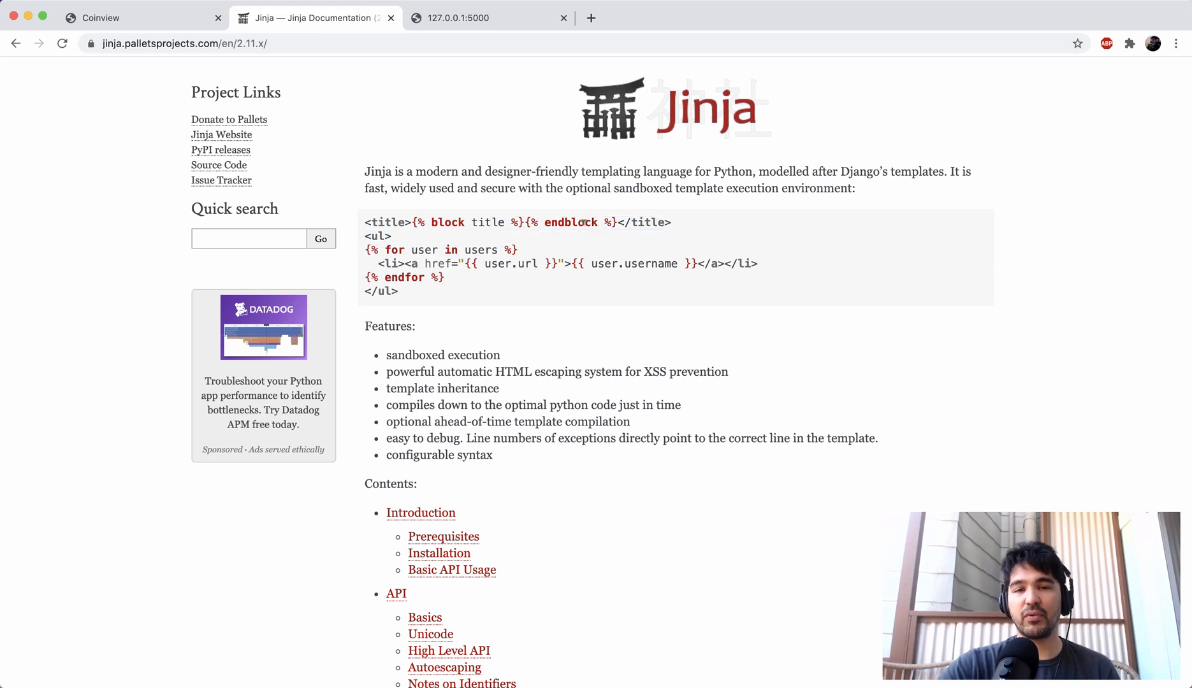
scroll(499, 391, "down", 5)
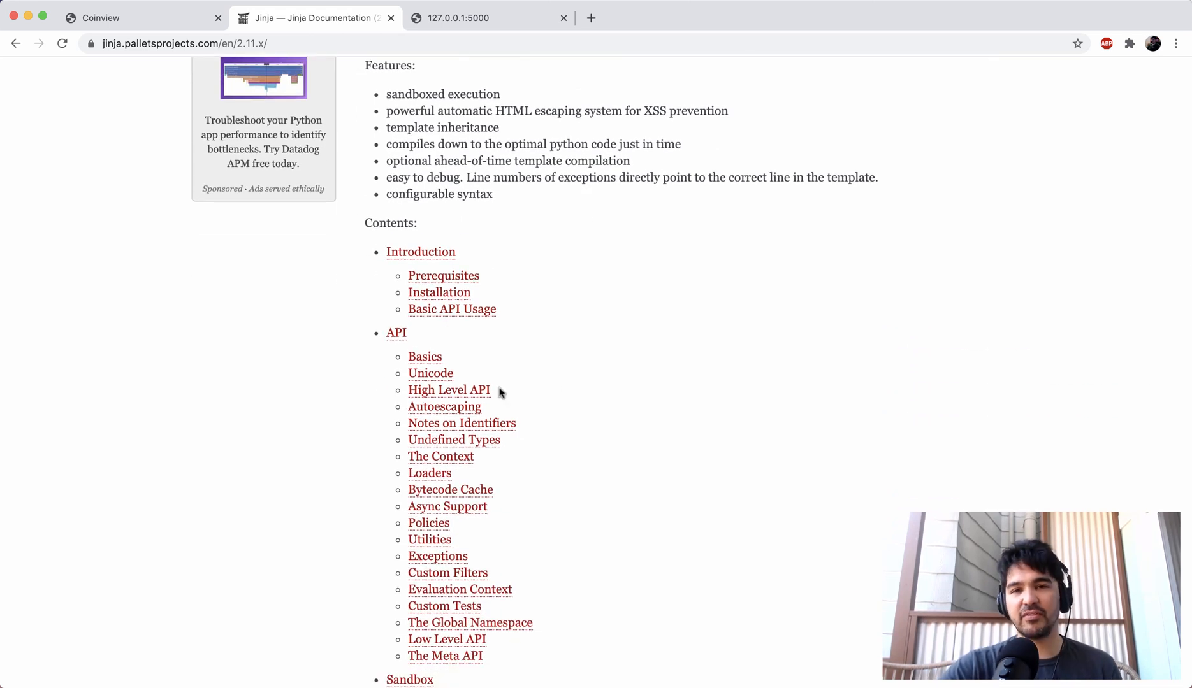
scroll(493, 385, "up", 5)
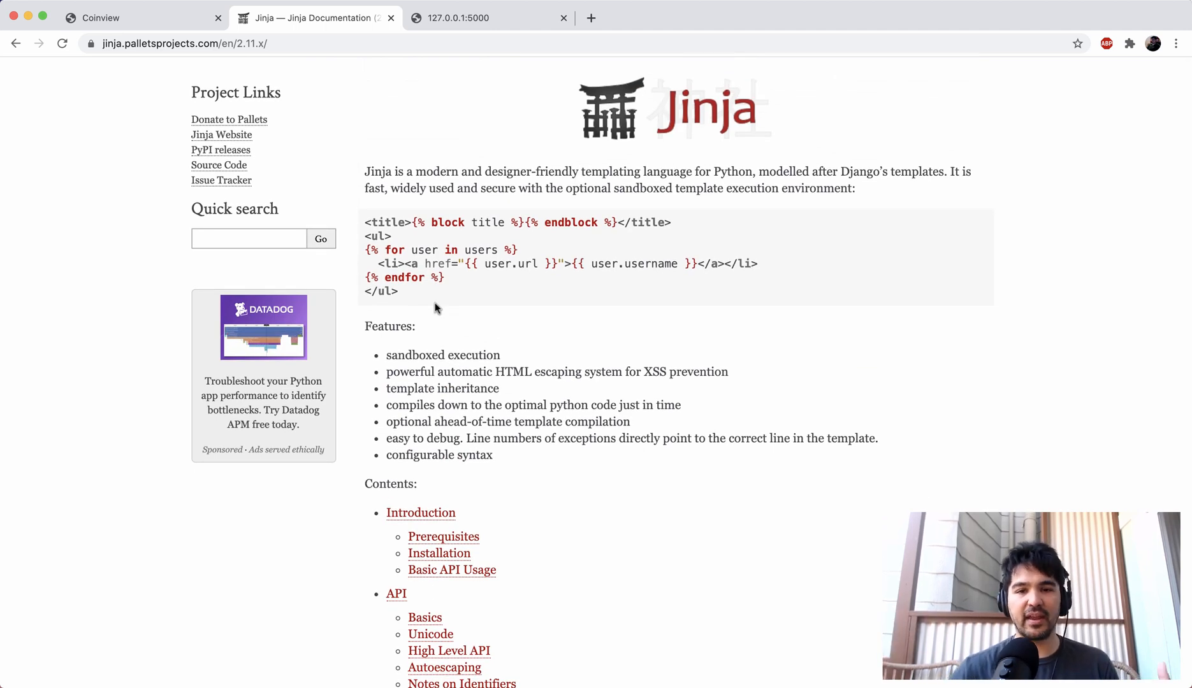
key("super+Tab")
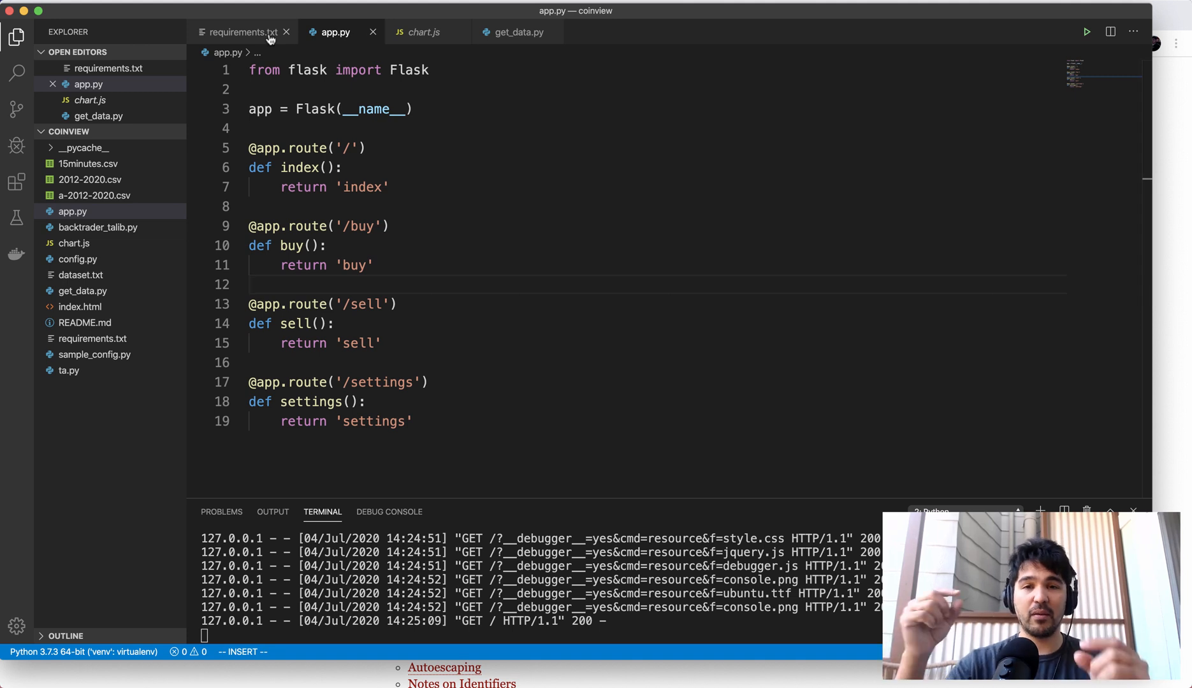
Step: Open index.html in the Explorer and look over its chart and trades div markup
left_click(444, 223)
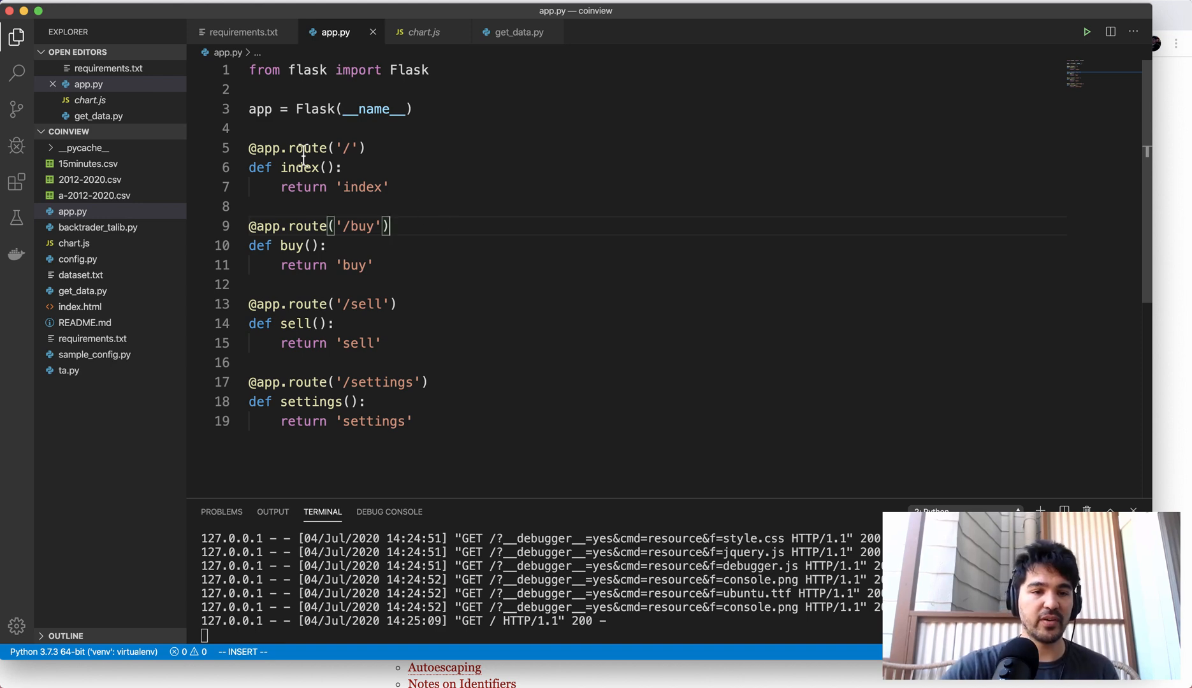
left_click(81, 305)
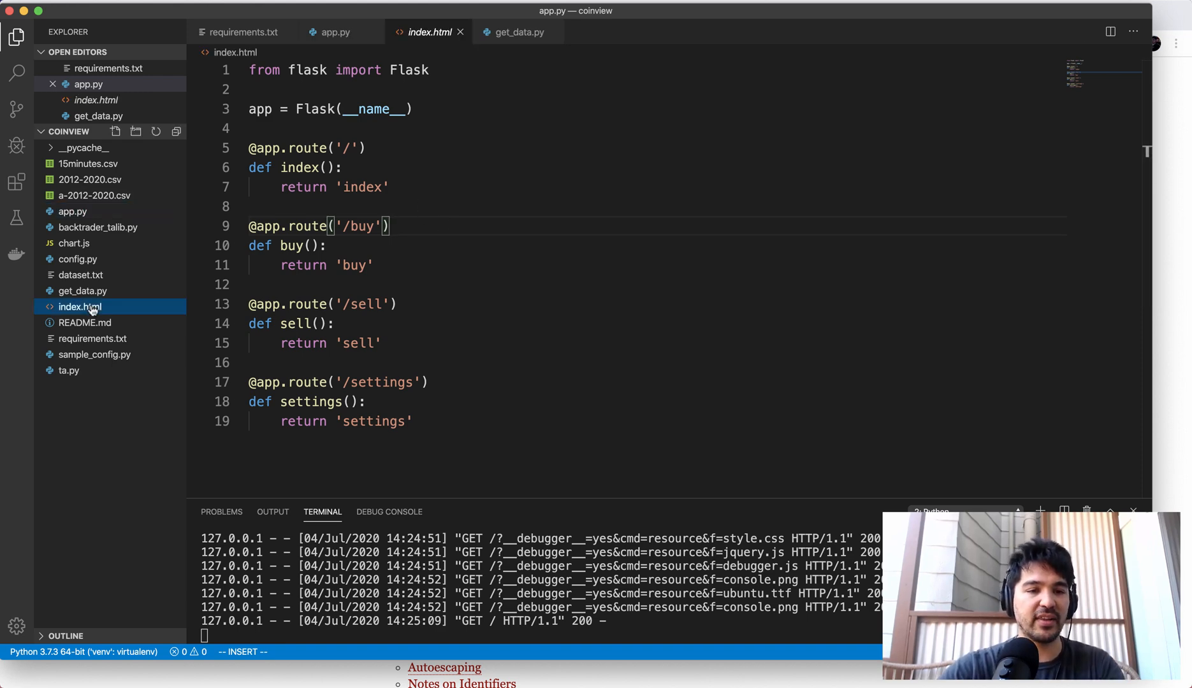
scroll(542, 358, "up", 10)
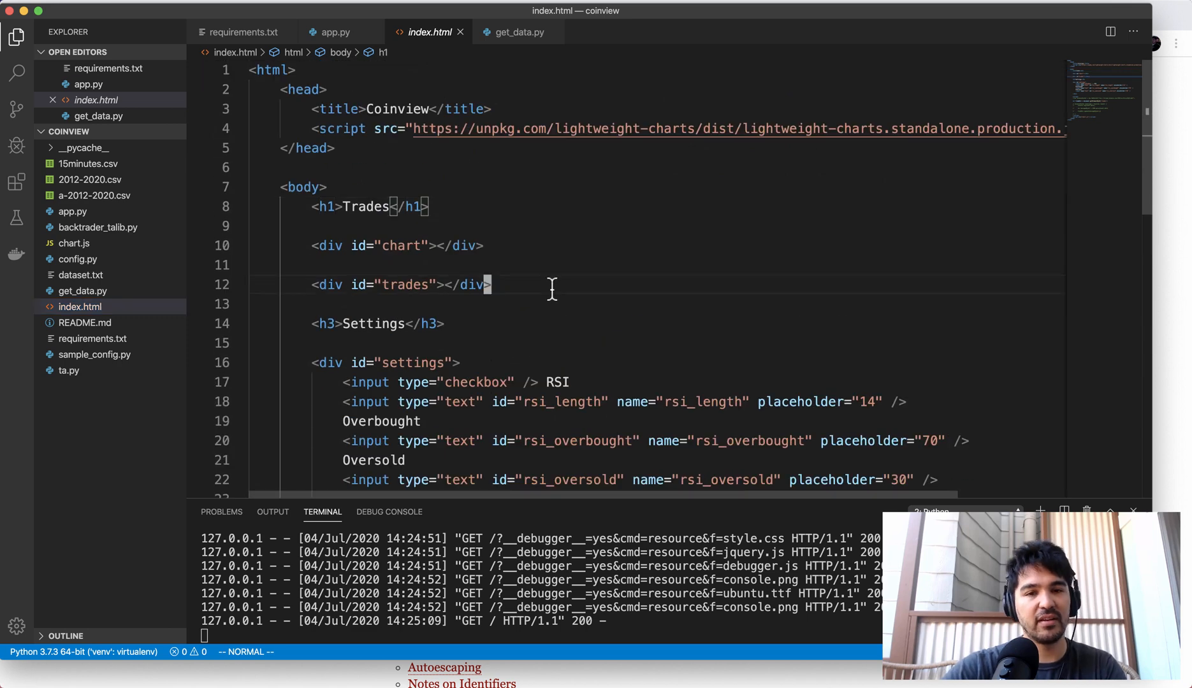
left_click(491, 285)
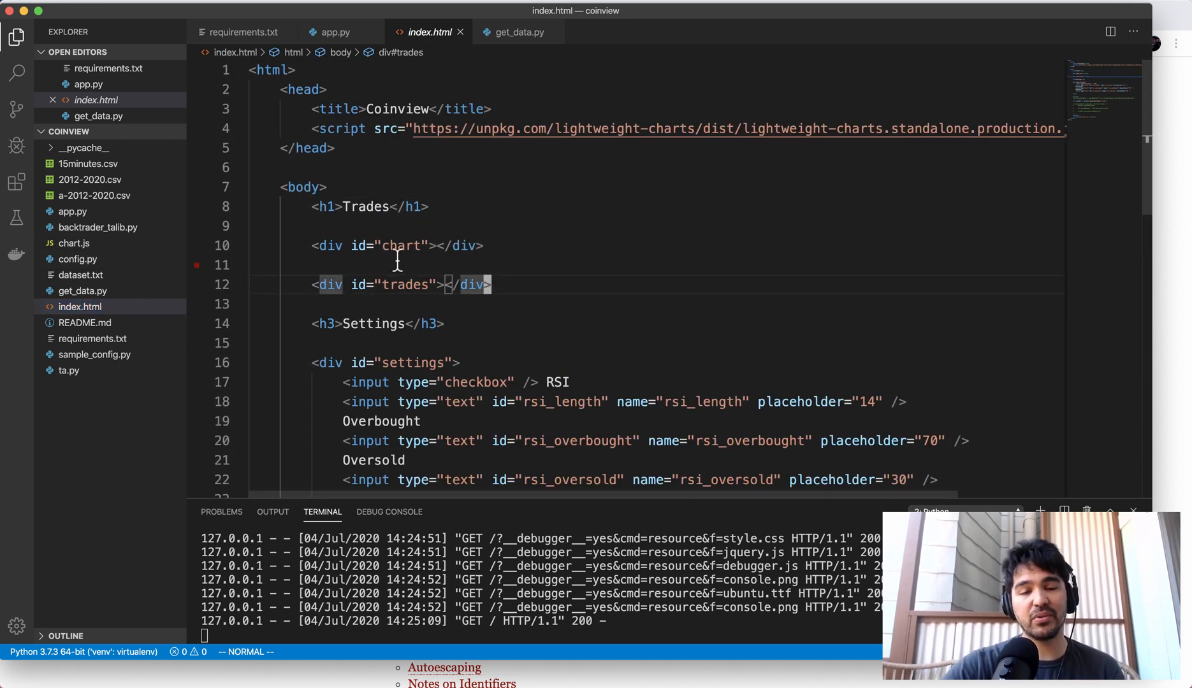
left_click(530, 267)
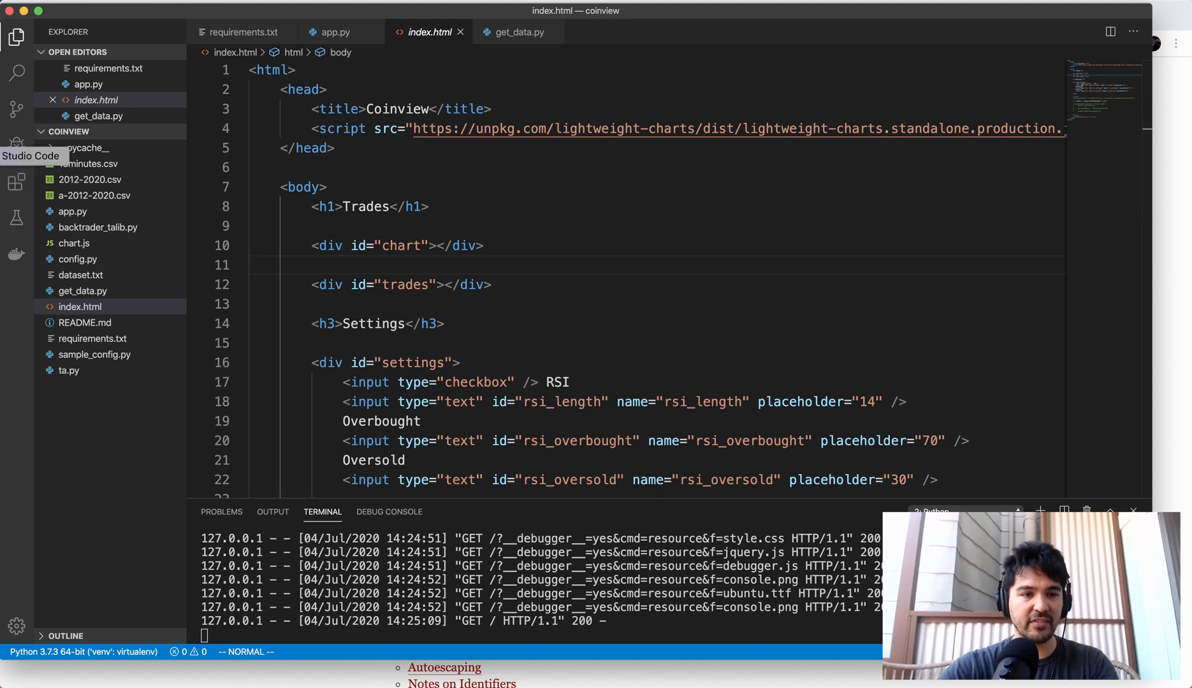
left_click(16, 149)
Step: Review the Coinview tab's local file path, then move to the 127.0.0.1:5000 server tab
left_click(101, 18)
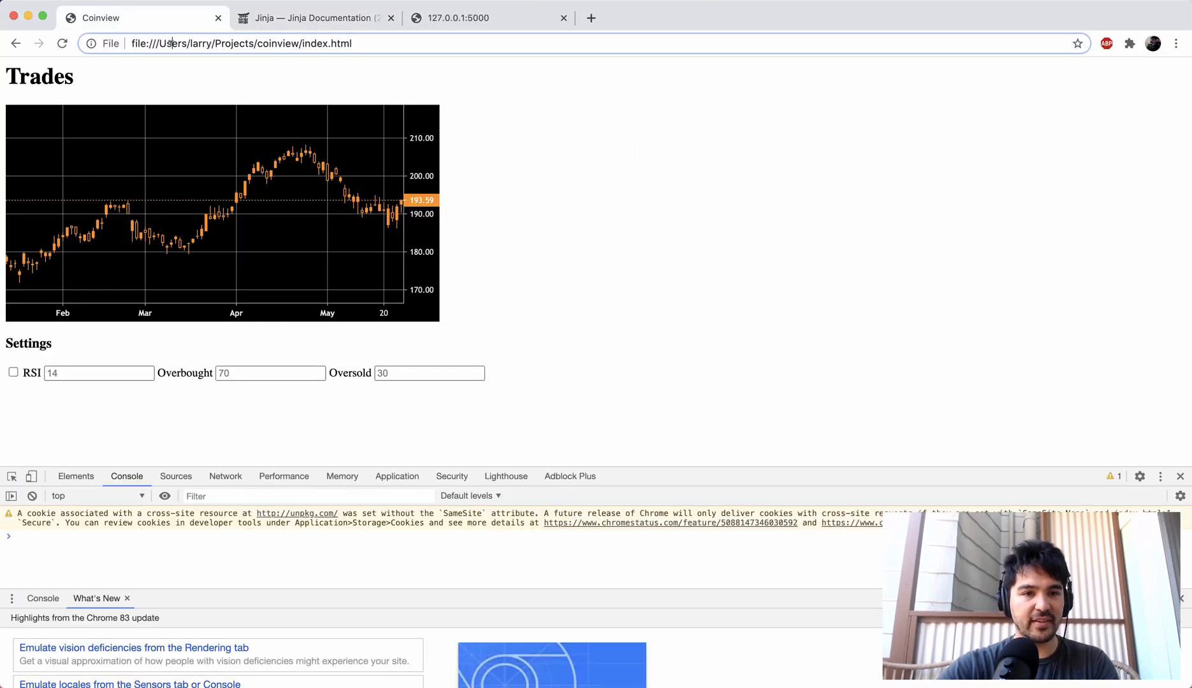
left_click_drag(142, 43, 322, 42)
left_click(354, 43)
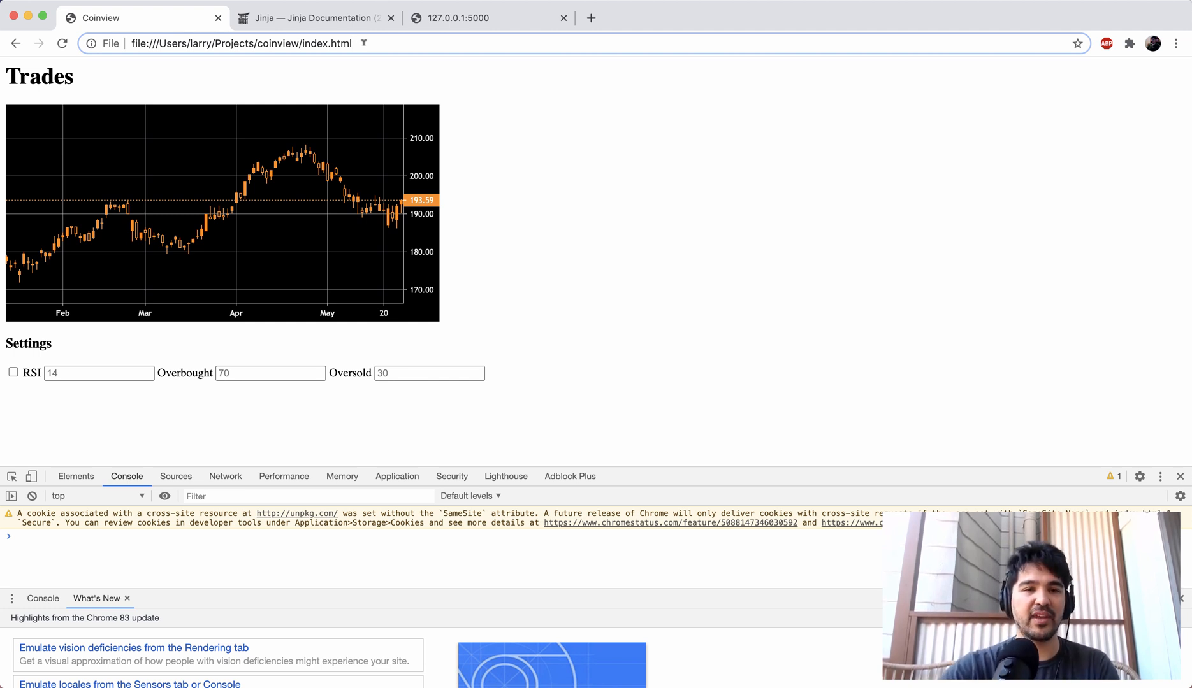
left_click(419, 18)
Step: Check the server page's address, return to the Coinview tab and switch back to VS Code
left_click(175, 43)
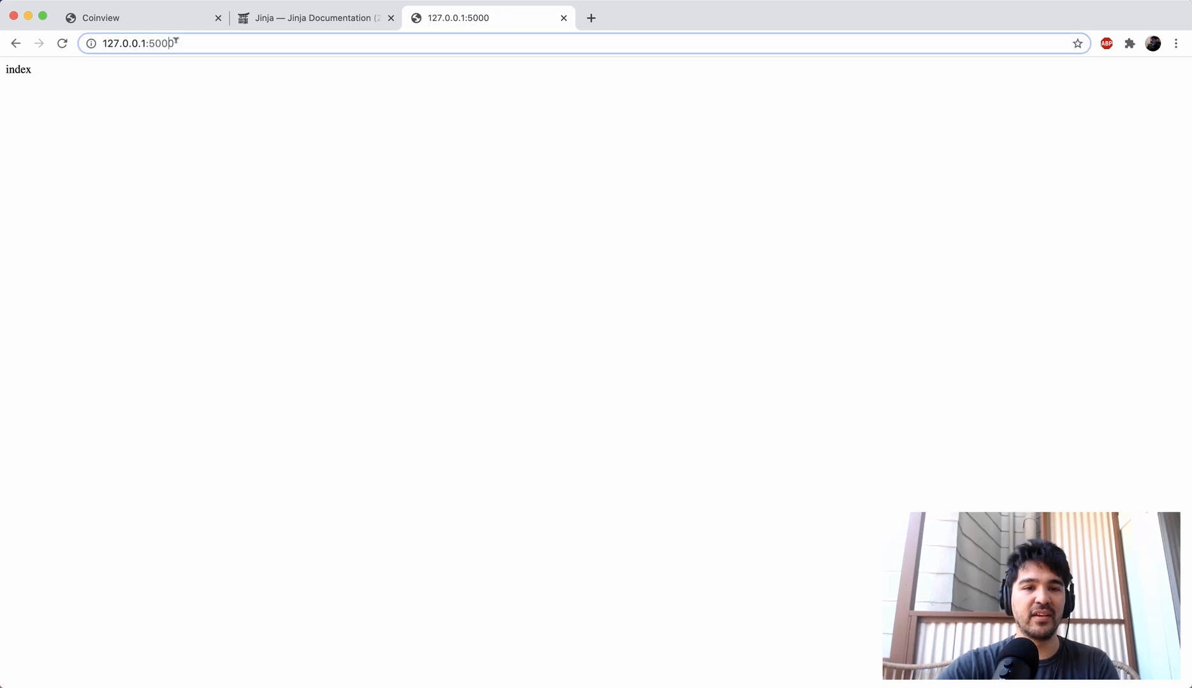
left_click_drag(187, 42, 66, 42)
left_click(102, 18)
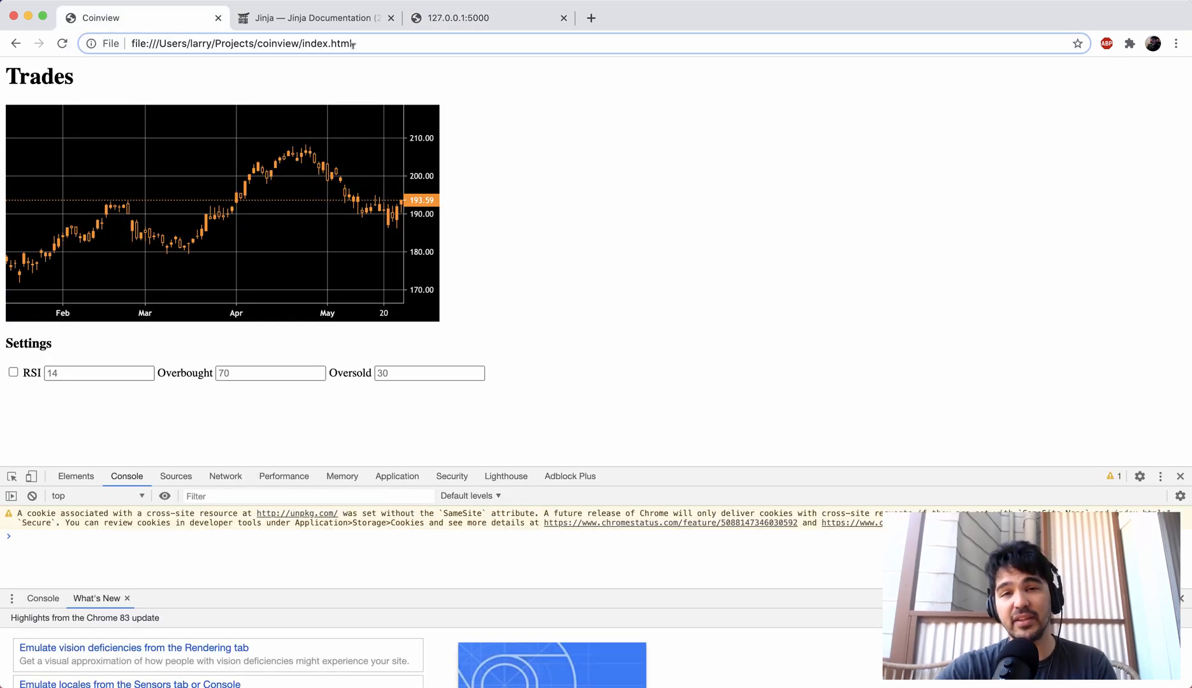
key("super+Tab")
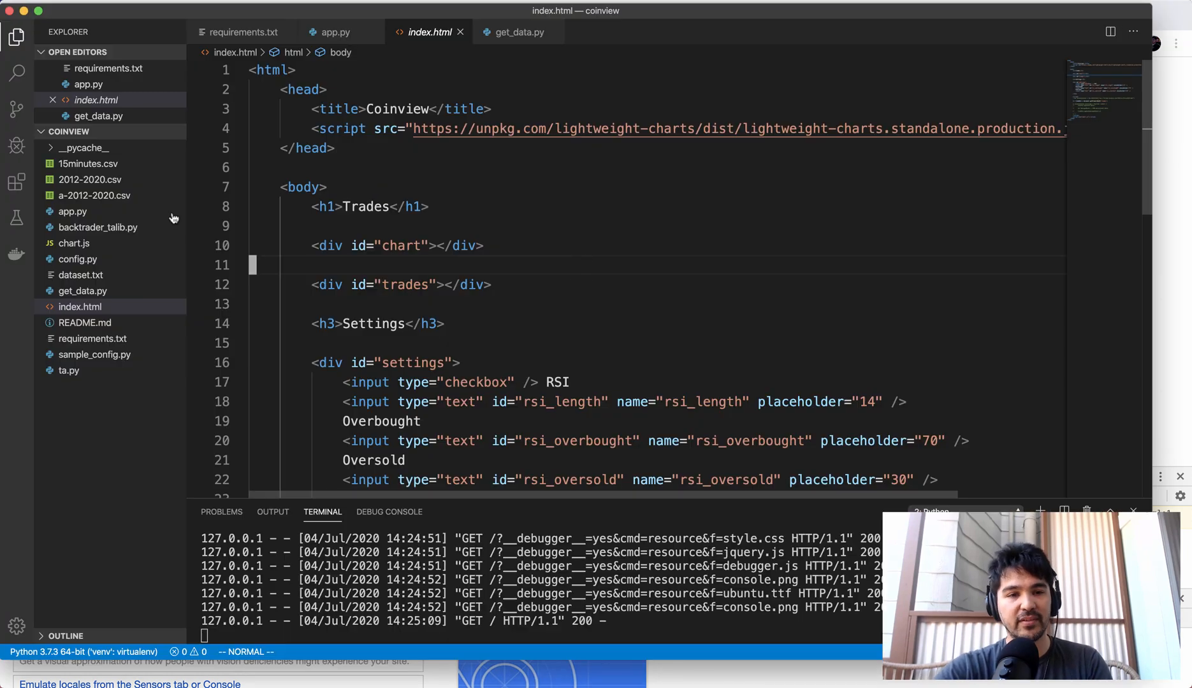
Step: Create a new templates folder in the project Explorer
left_click(111, 427)
left_click(136, 131)
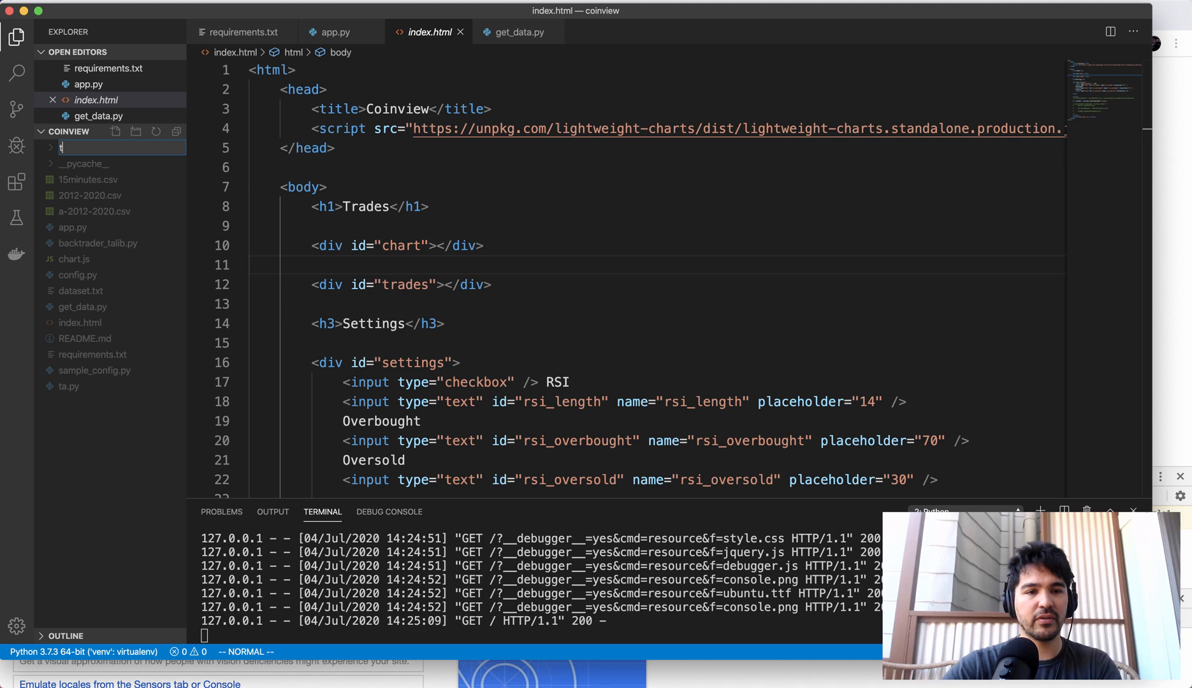
type("templates")
key("Return")
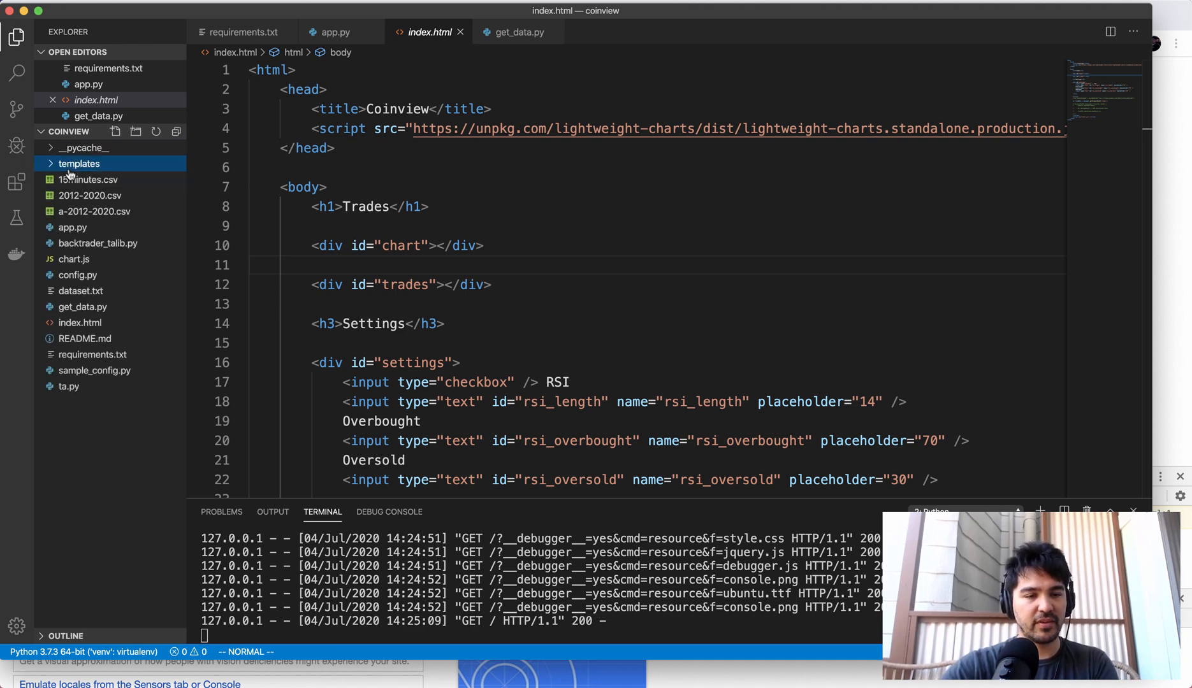
key("super+Tab")
key("super+Tab")
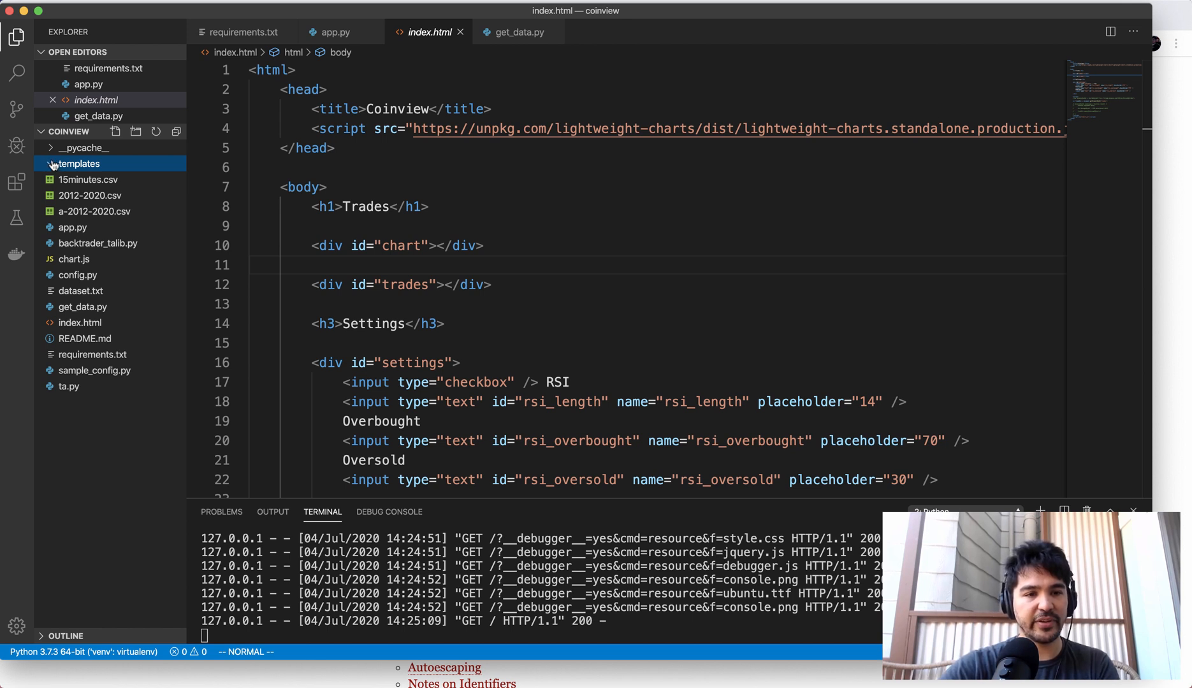
Step: Stop the Flask server and move index.html into templates/ with mv, then show it in the tree
key("ctrl+c")
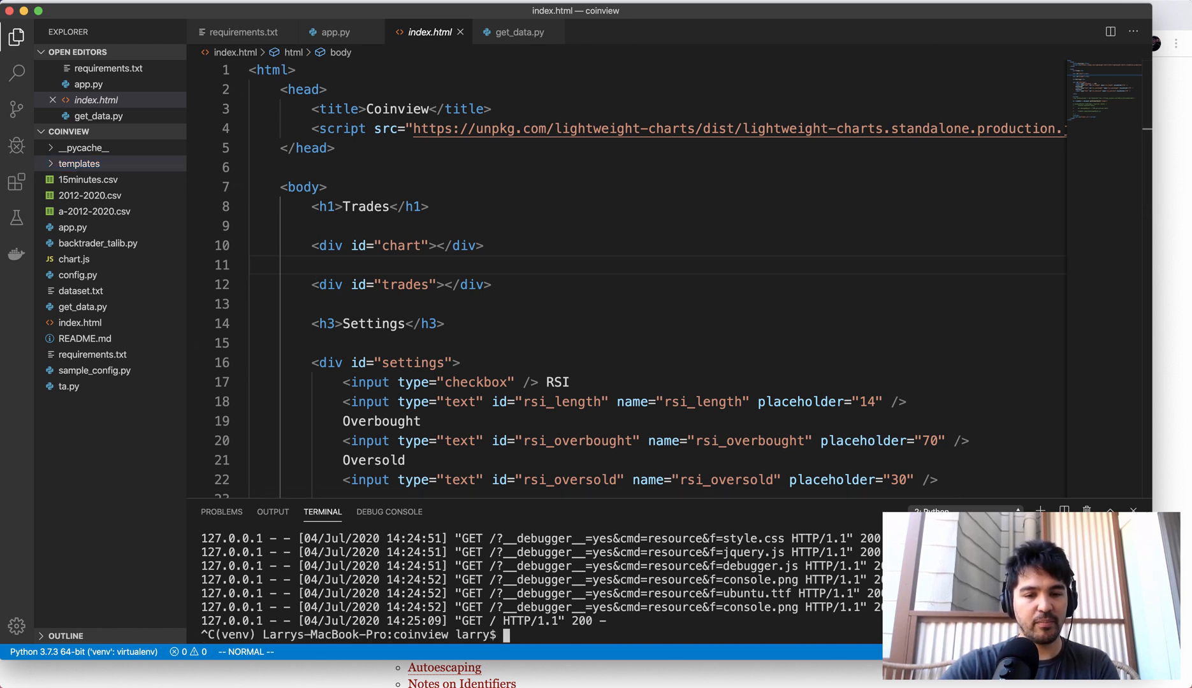
type("ls")
key("Return")
type("index.html ")
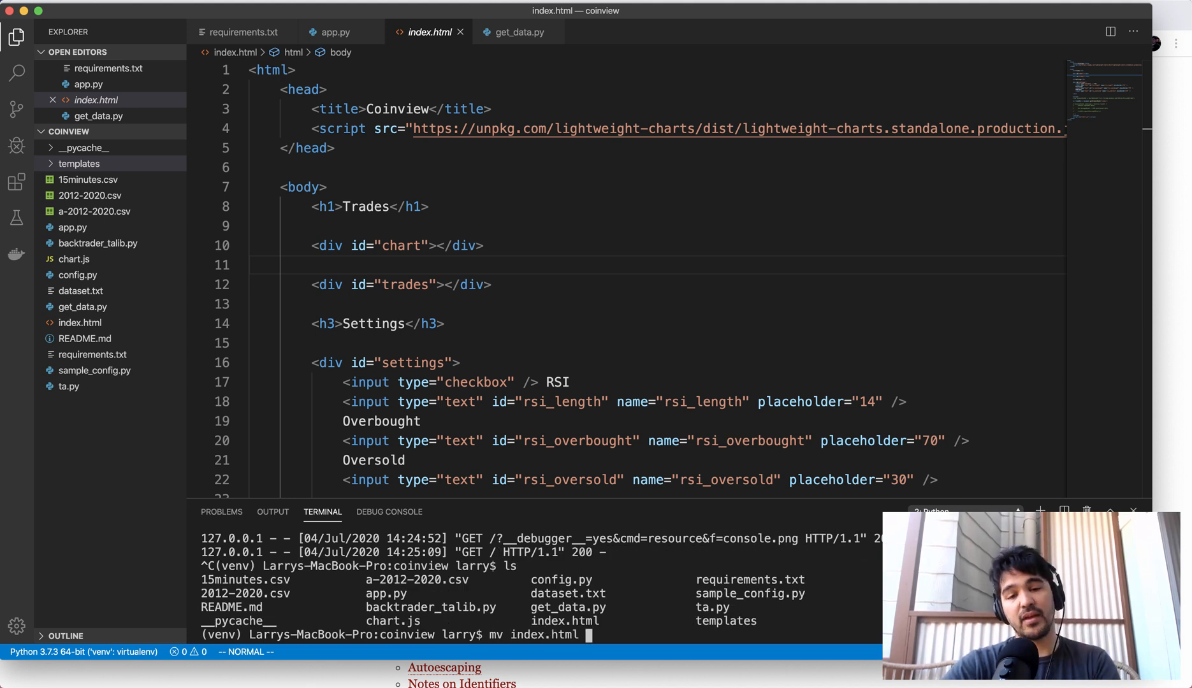
type("templates/")
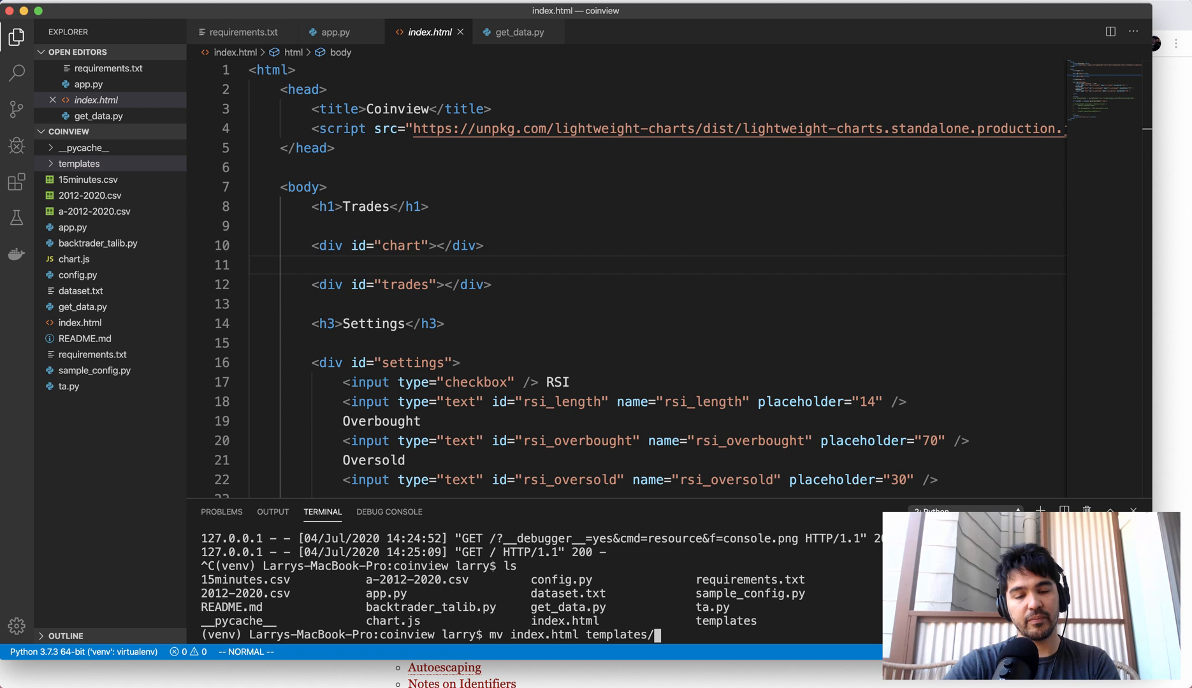
key("Return")
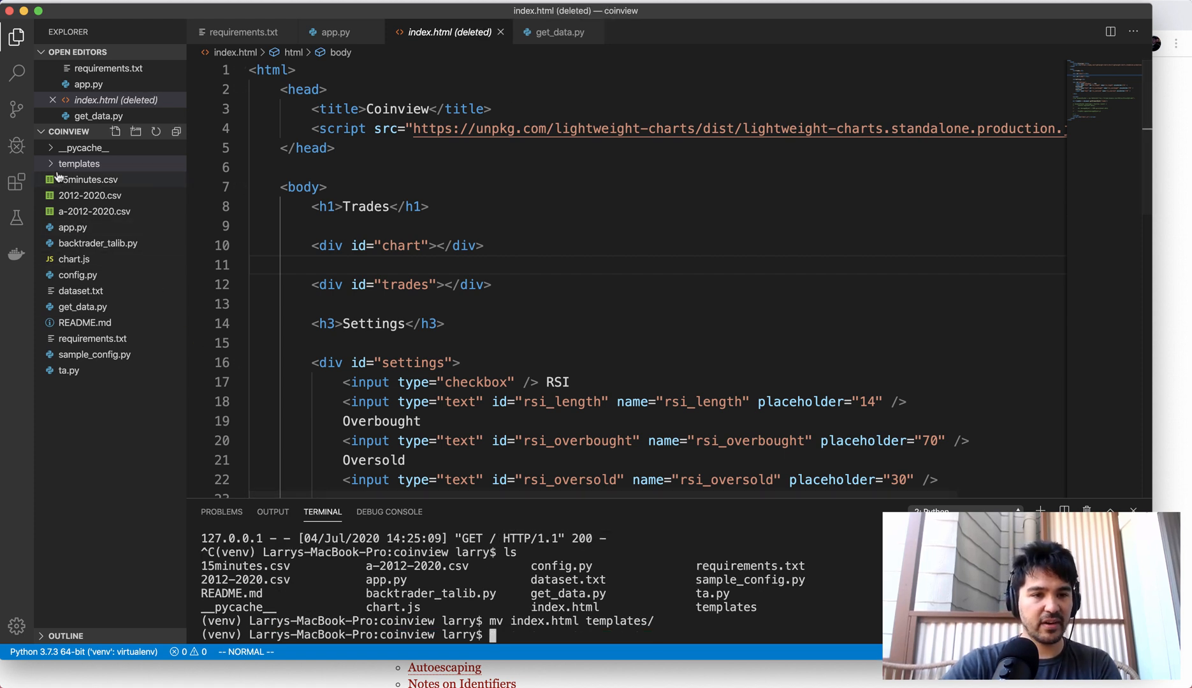
left_click(52, 164)
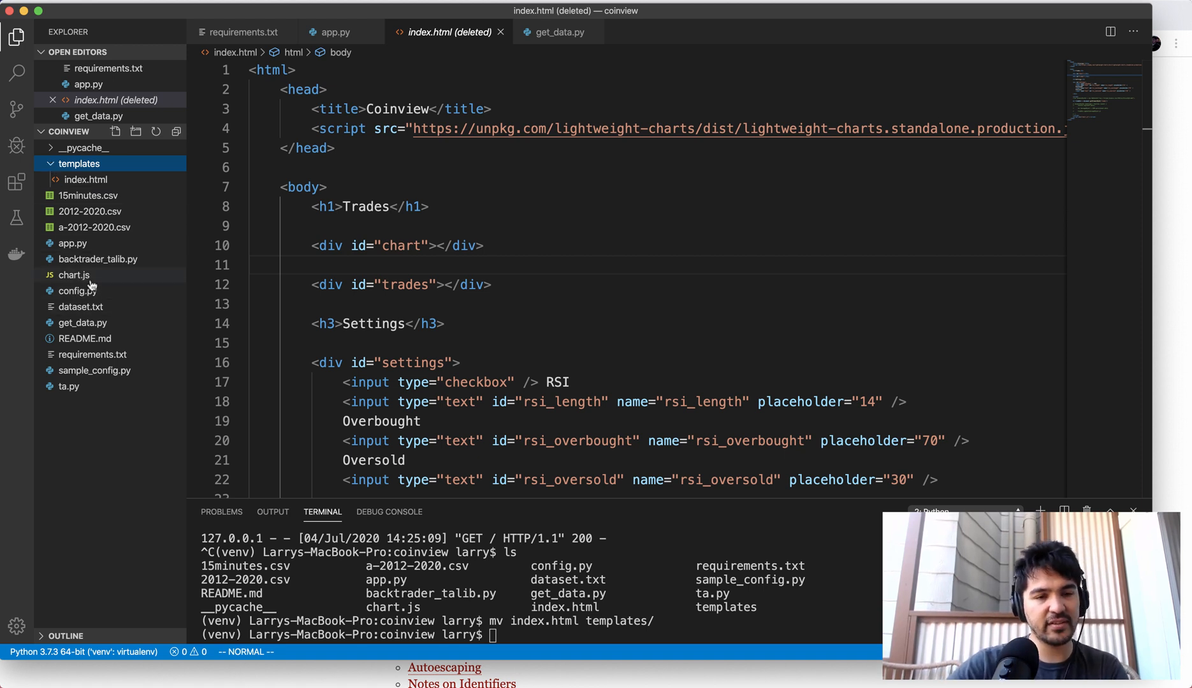
Step: Create a new top-level static folder in the Explorer
left_click(52, 166)
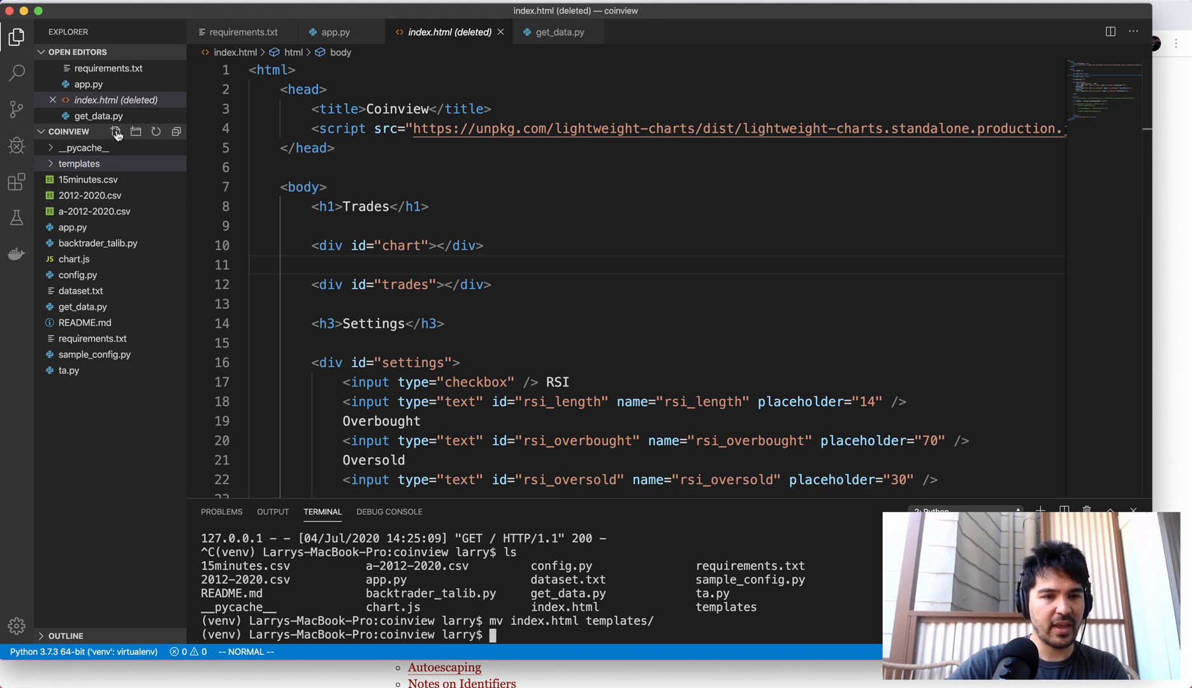
left_click(135, 134)
left_click(79, 164)
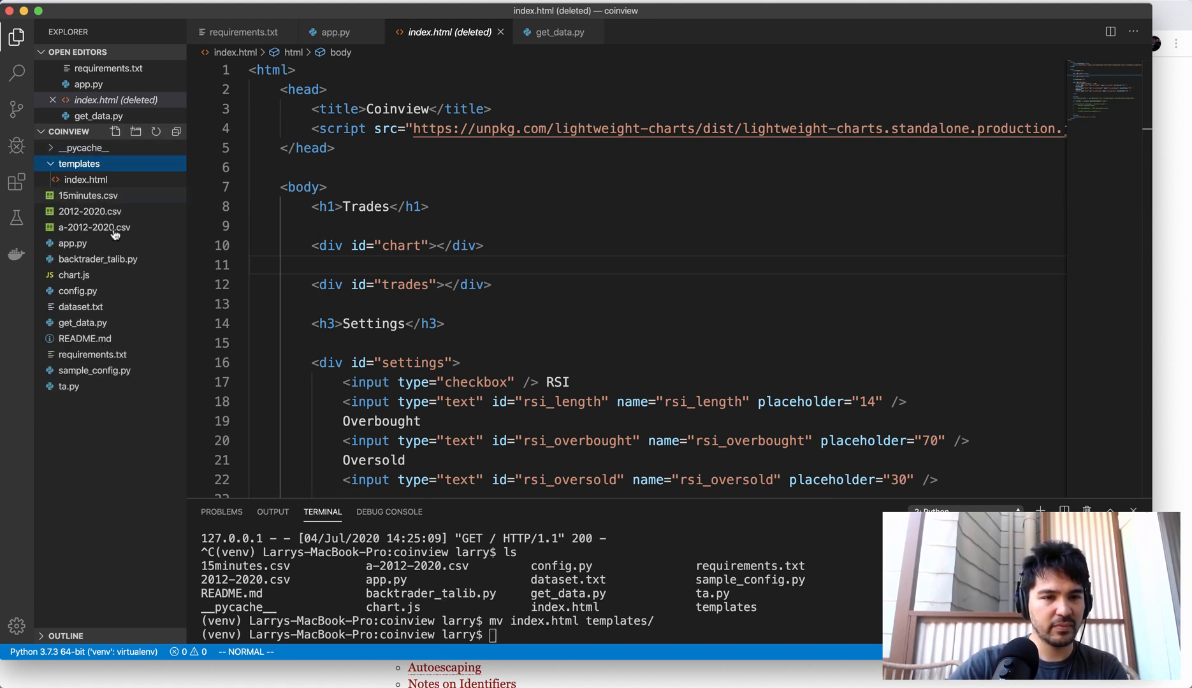
left_click(119, 501)
left_click(136, 132)
type("static")
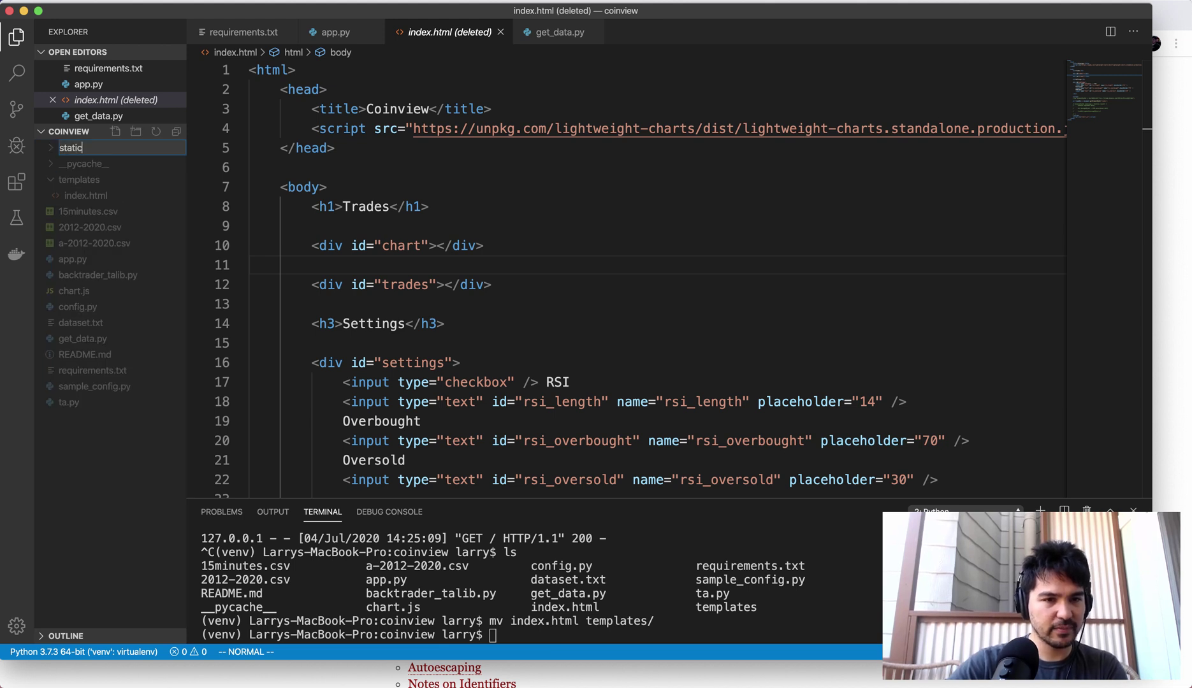
key("Return")
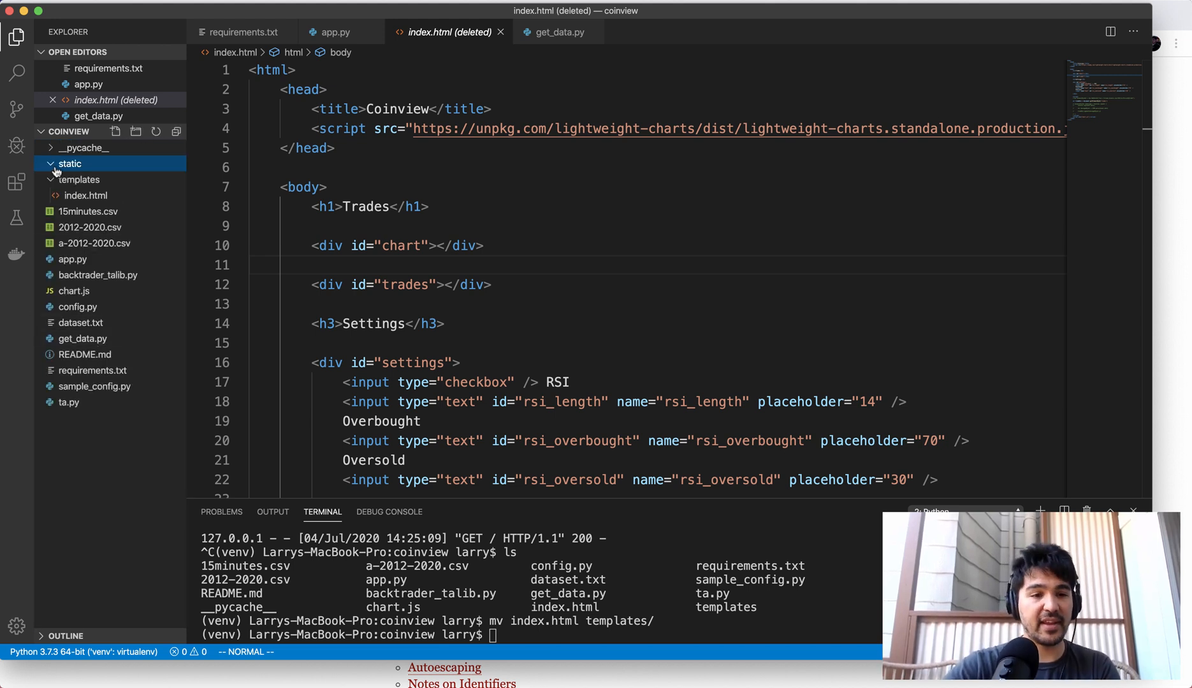
Step: Move chart.js into static/ via the terminal and check the folders in the tree
left_click(615, 542)
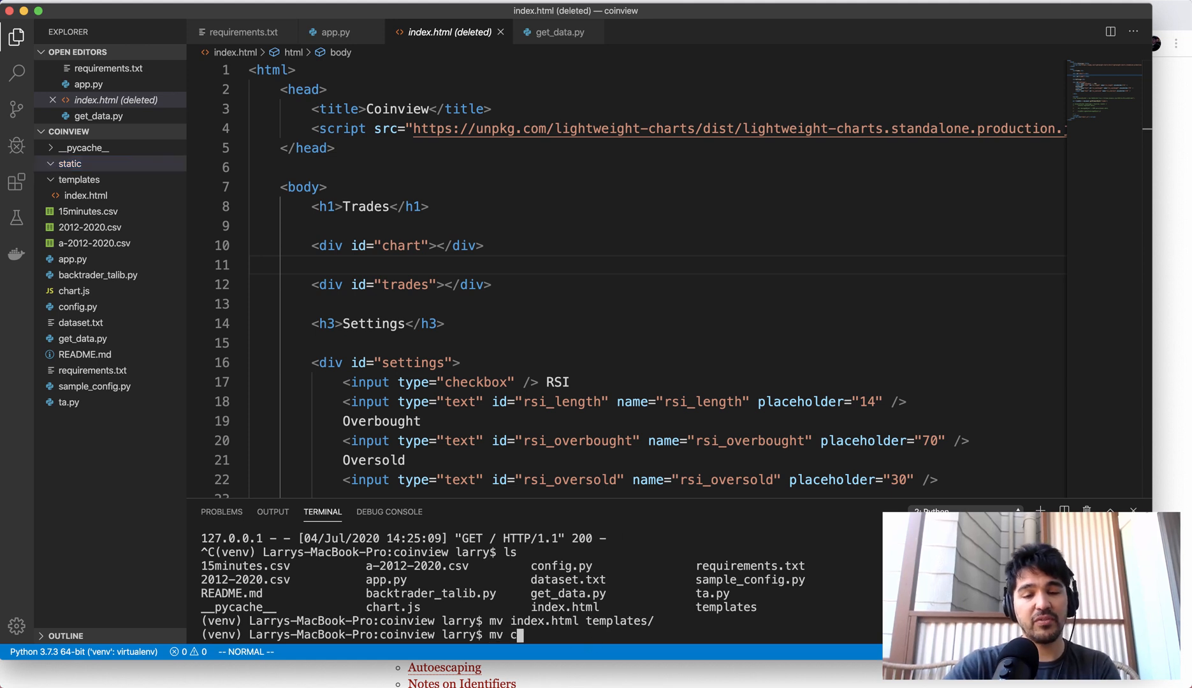
type("hart.js static/")
key("Return")
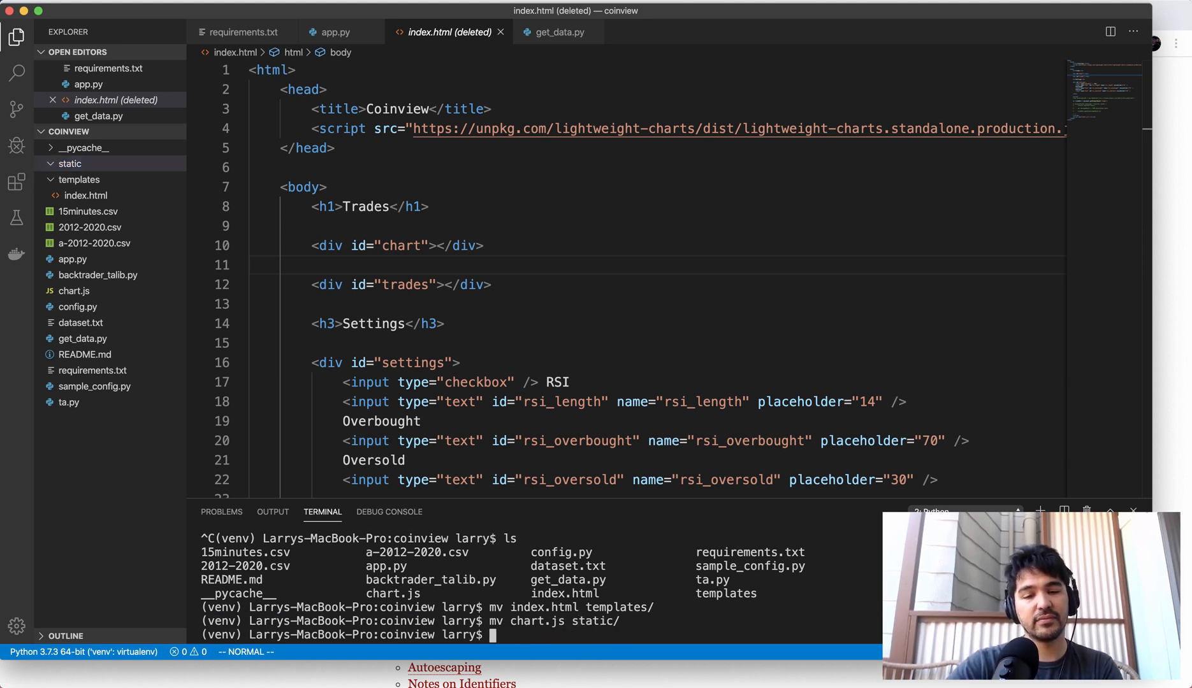
left_click(79, 180)
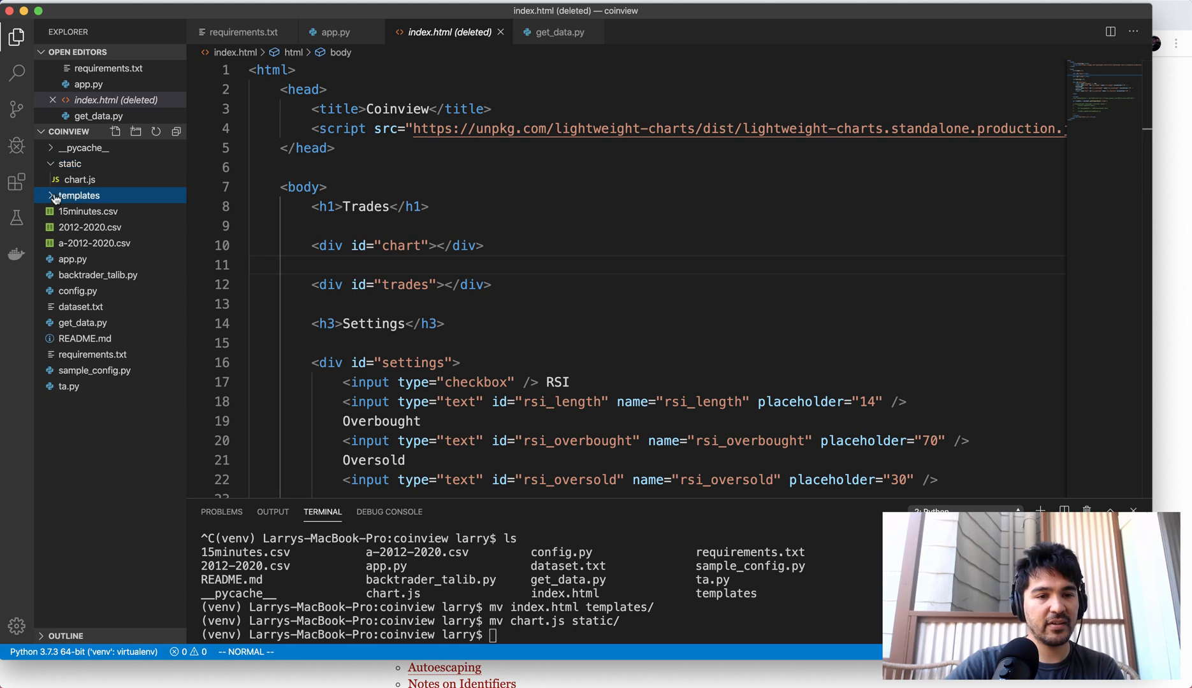
left_click(54, 163)
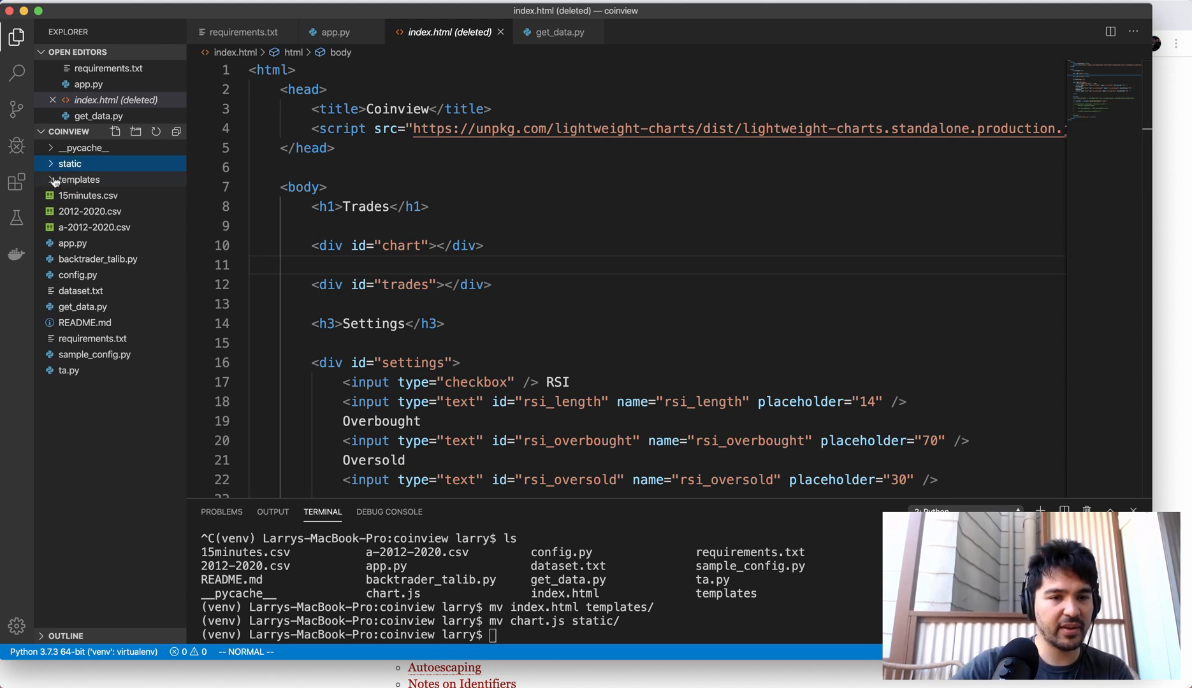
left_click(54, 180)
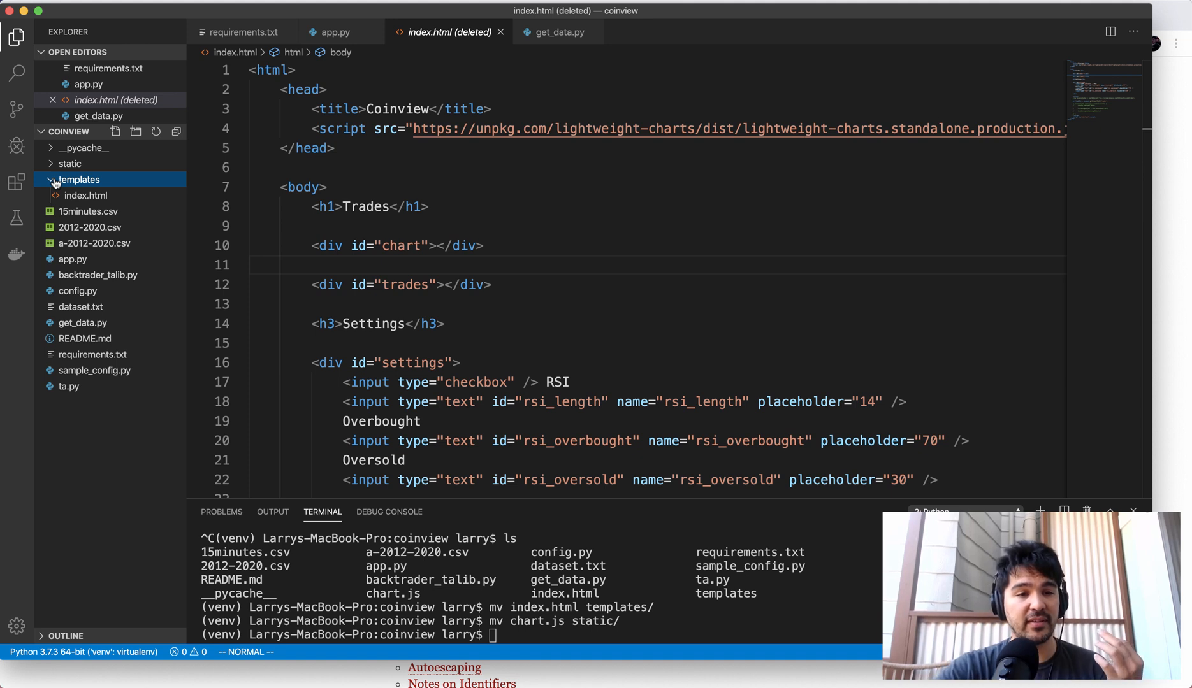
left_click(54, 179)
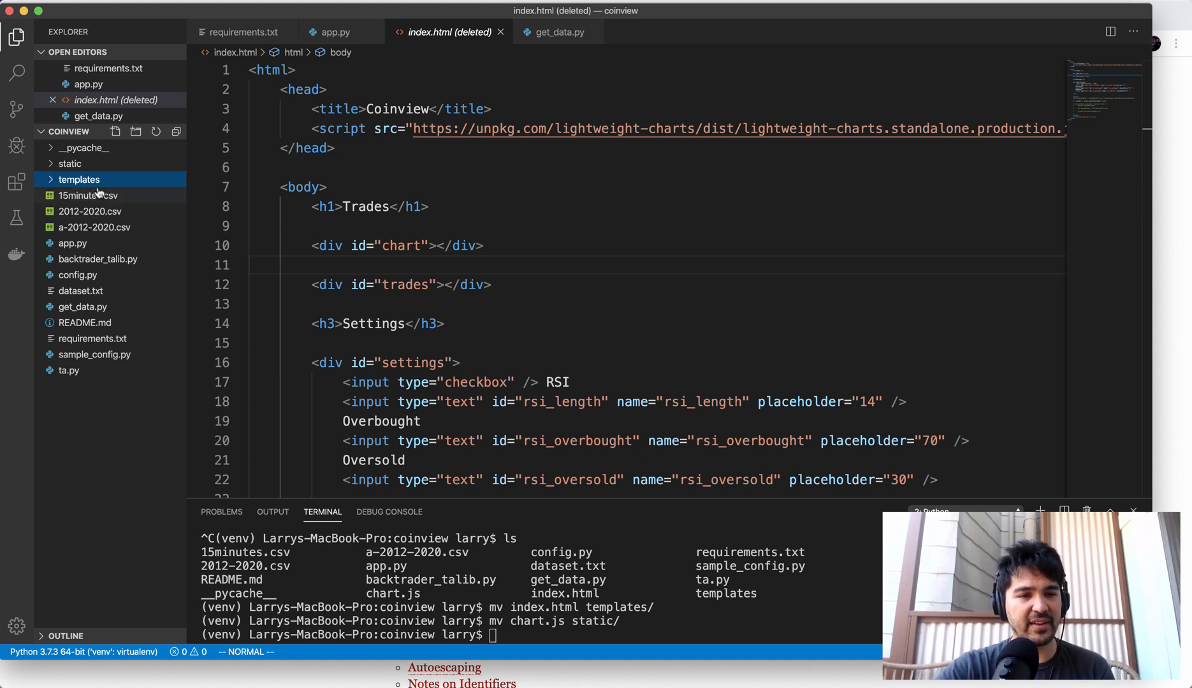
Step: Create a new top-level data folder in the Explorer
left_click(137, 135)
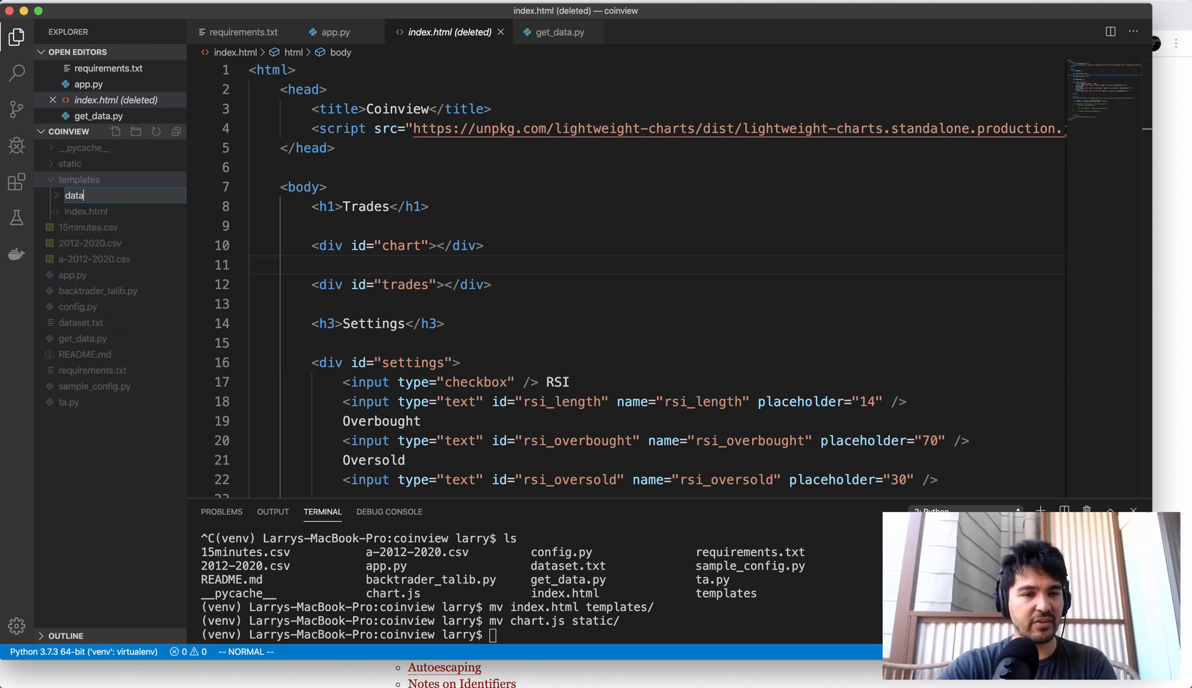
key("Escape")
left_click(91, 562)
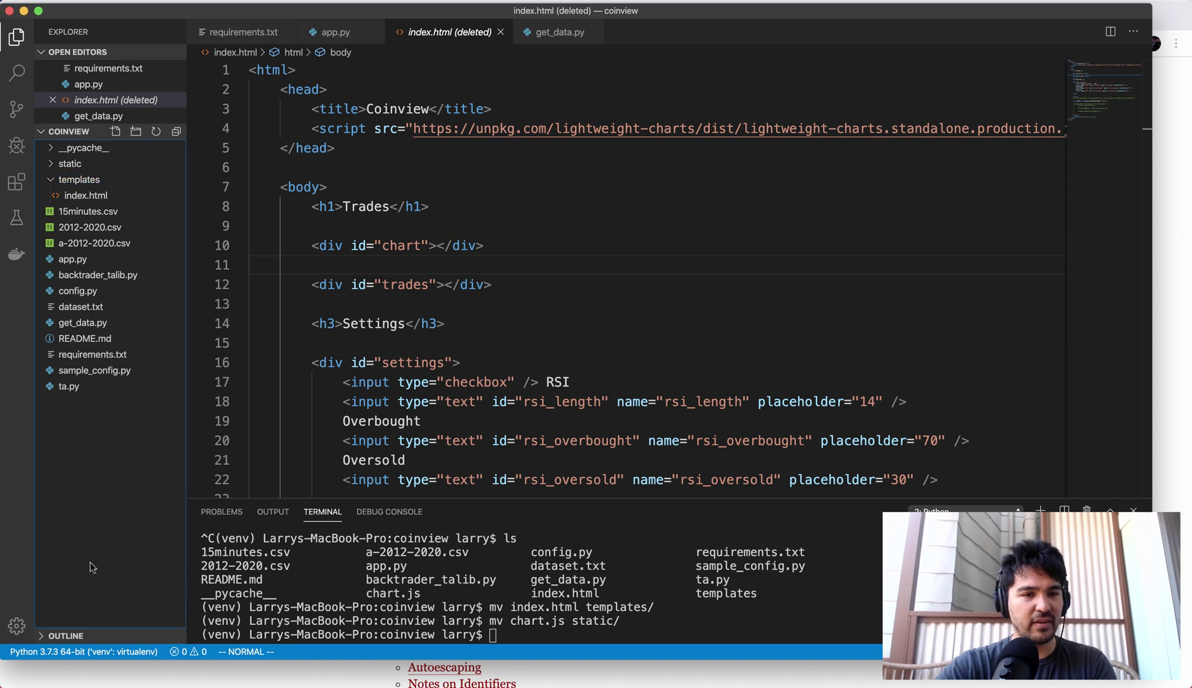
left_click(134, 132)
type("data")
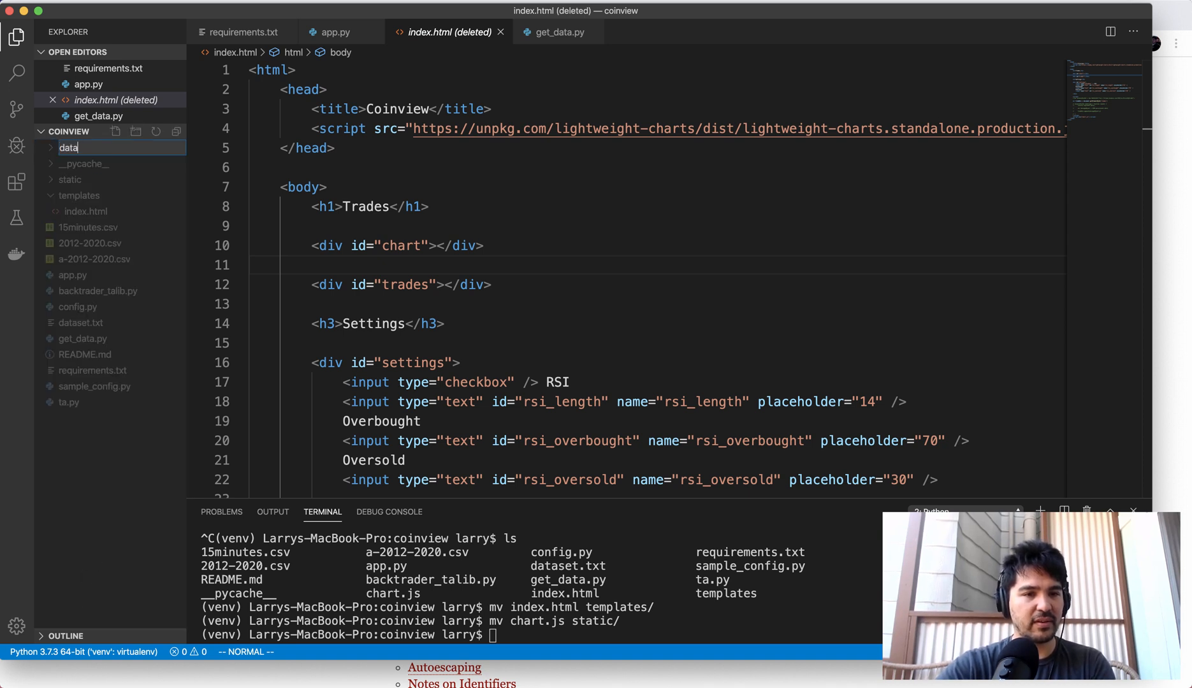
key("Return")
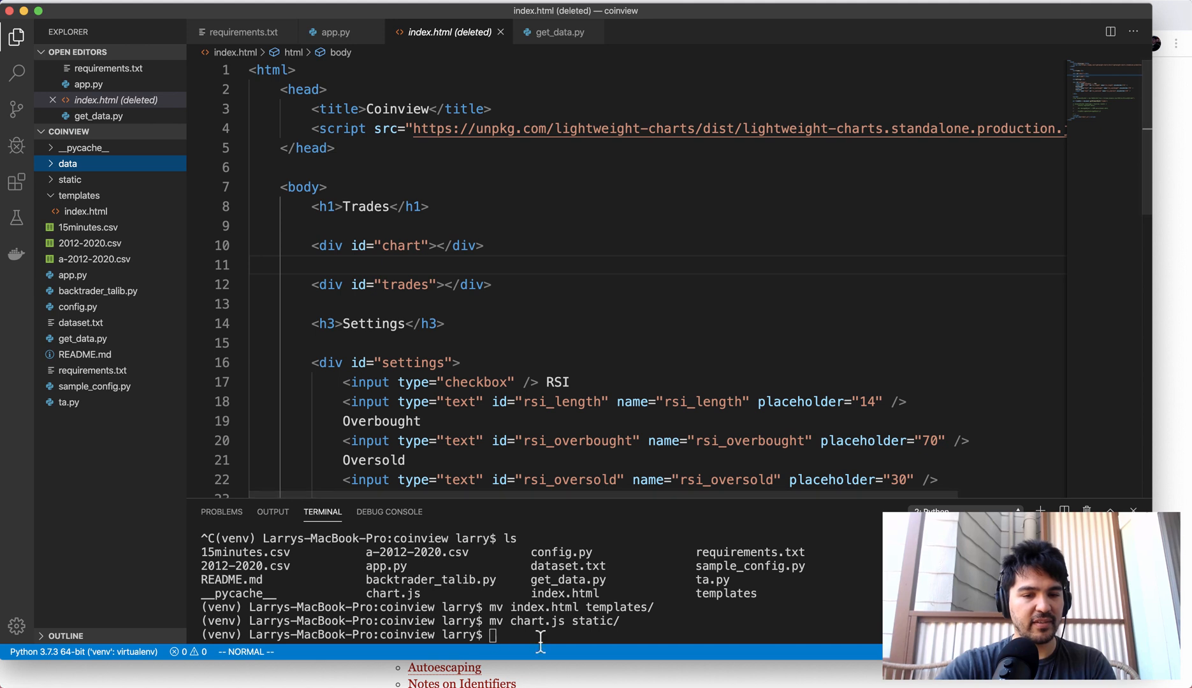
Step: Move all CSV files into data/ with mv *.csv, list the files and verify them in the tree
left_click(522, 634)
type("mv *.csv data/")
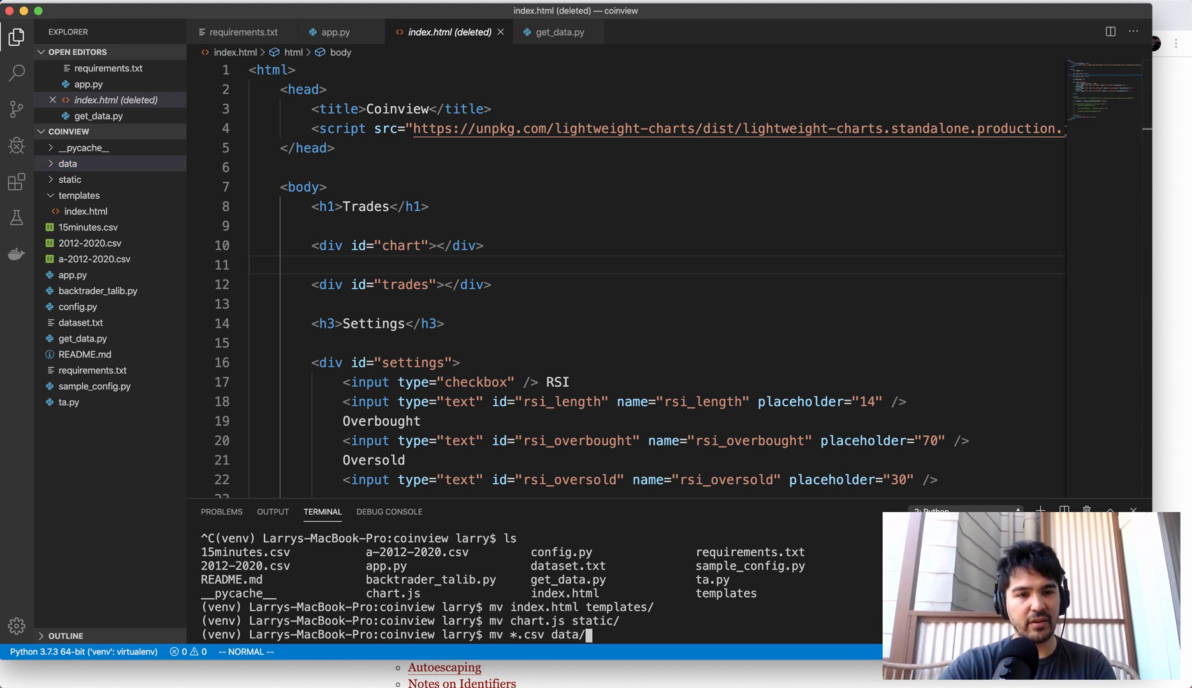
key("Return")
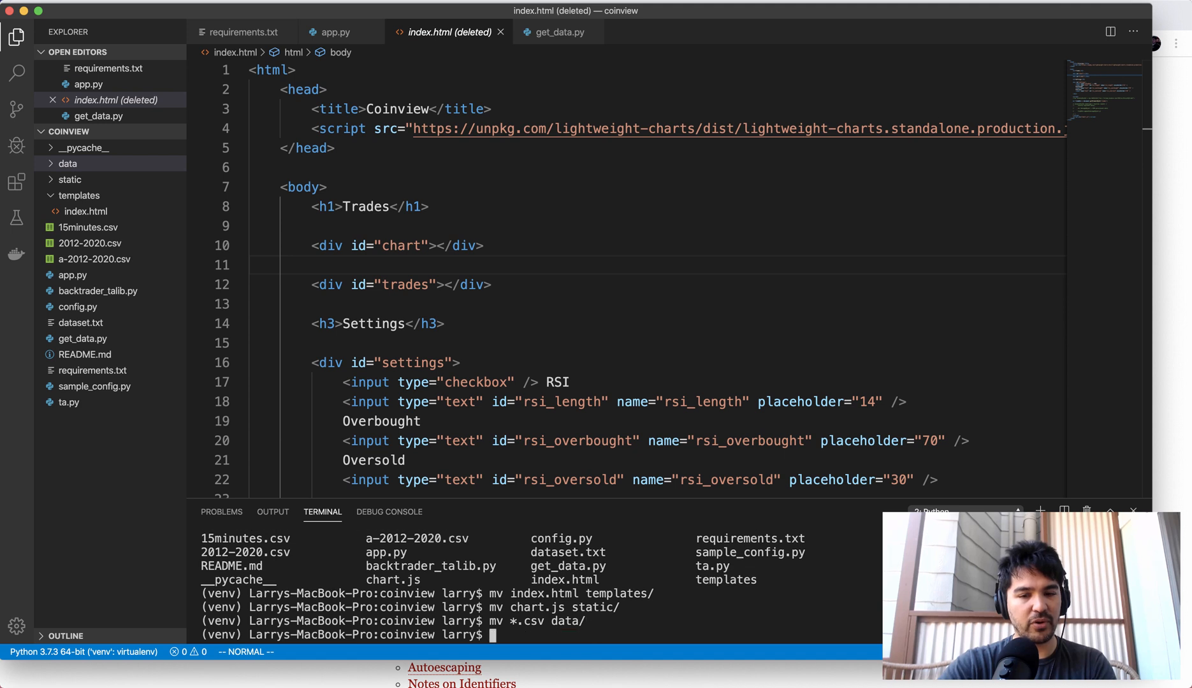
type("ls")
key("Return")
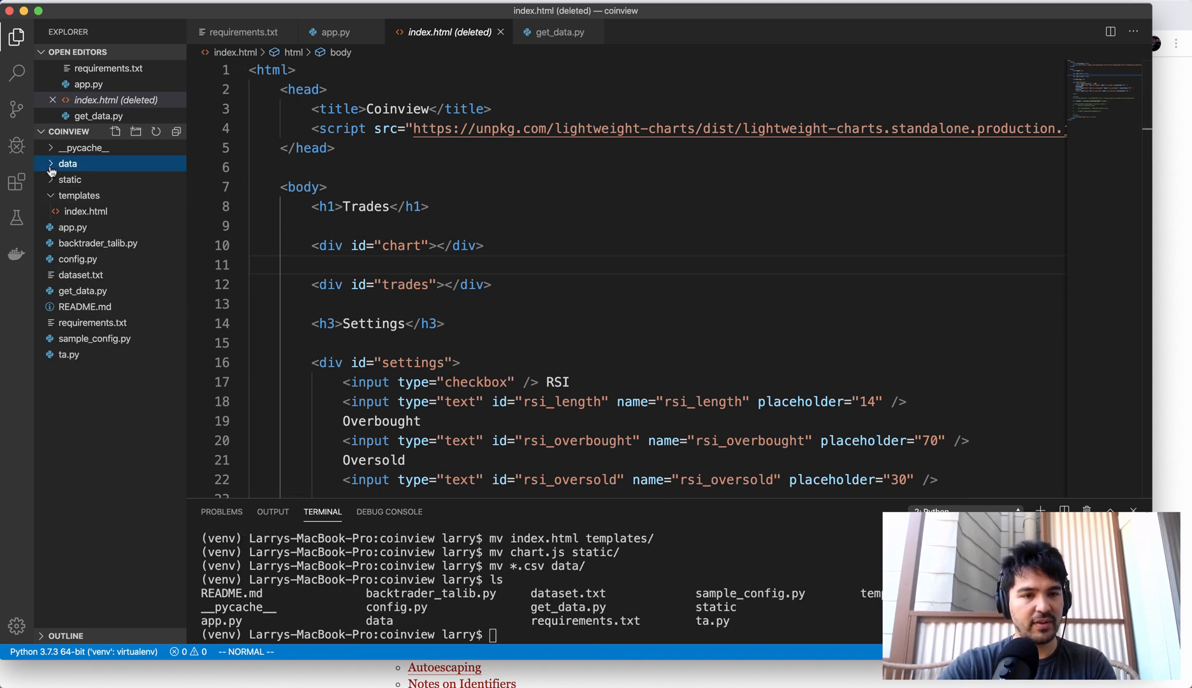
left_click(66, 164)
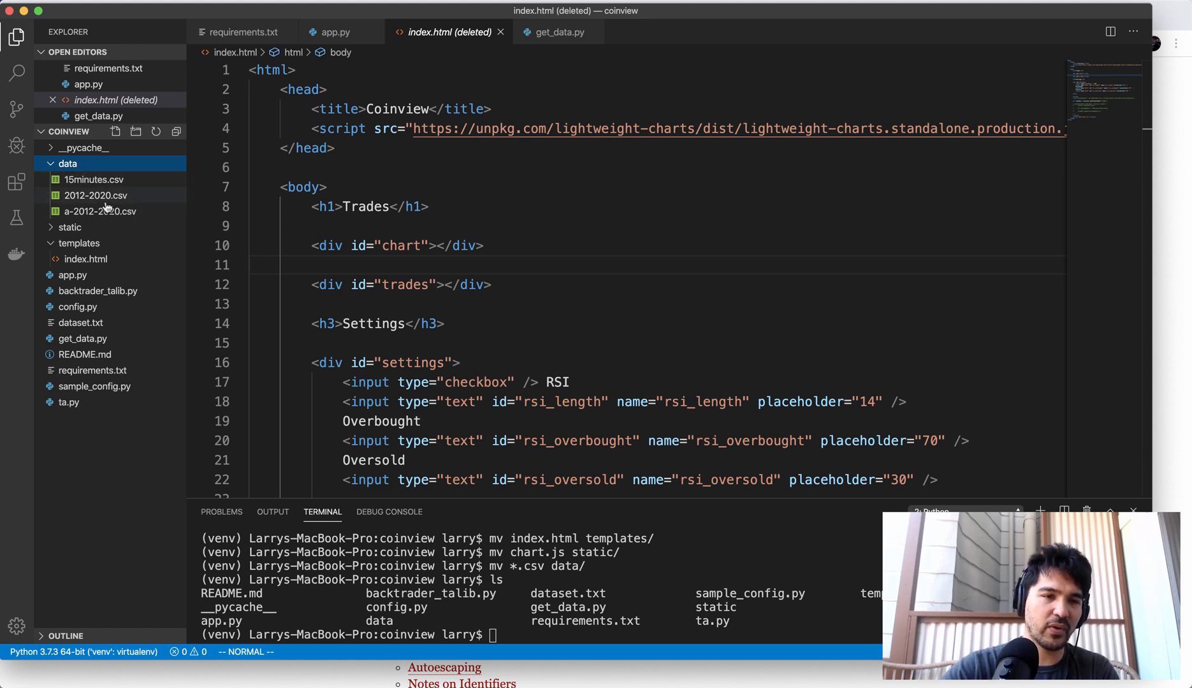
left_click(52, 169)
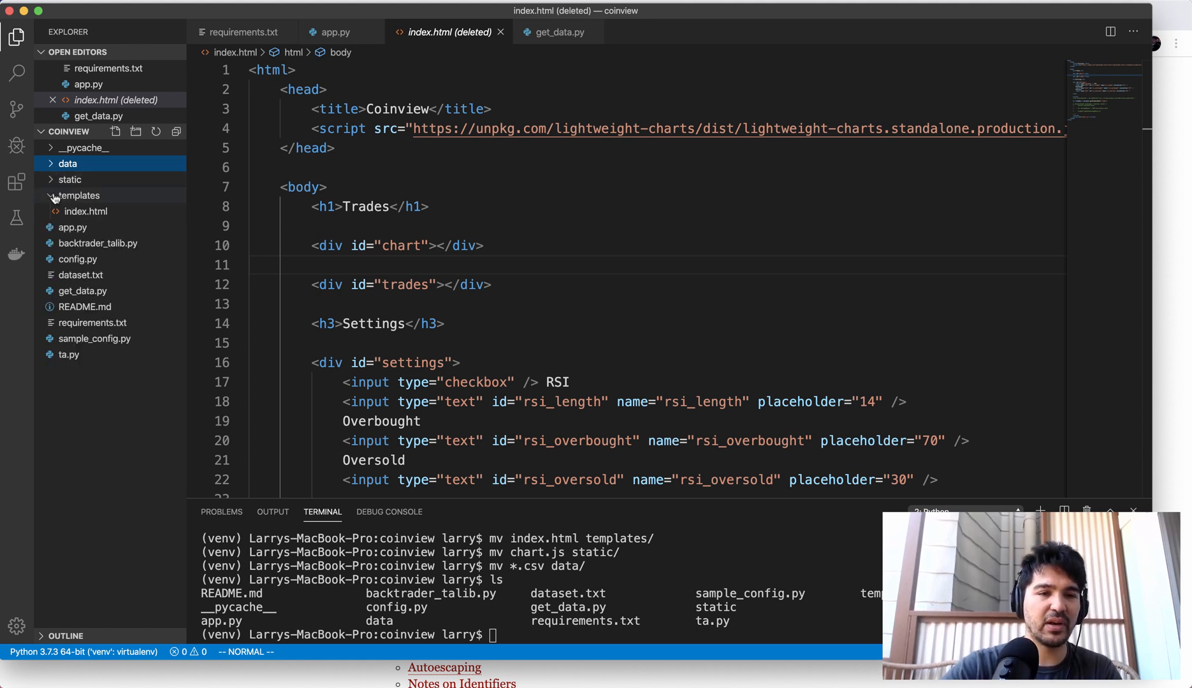
left_click(53, 196)
left_click(72, 214)
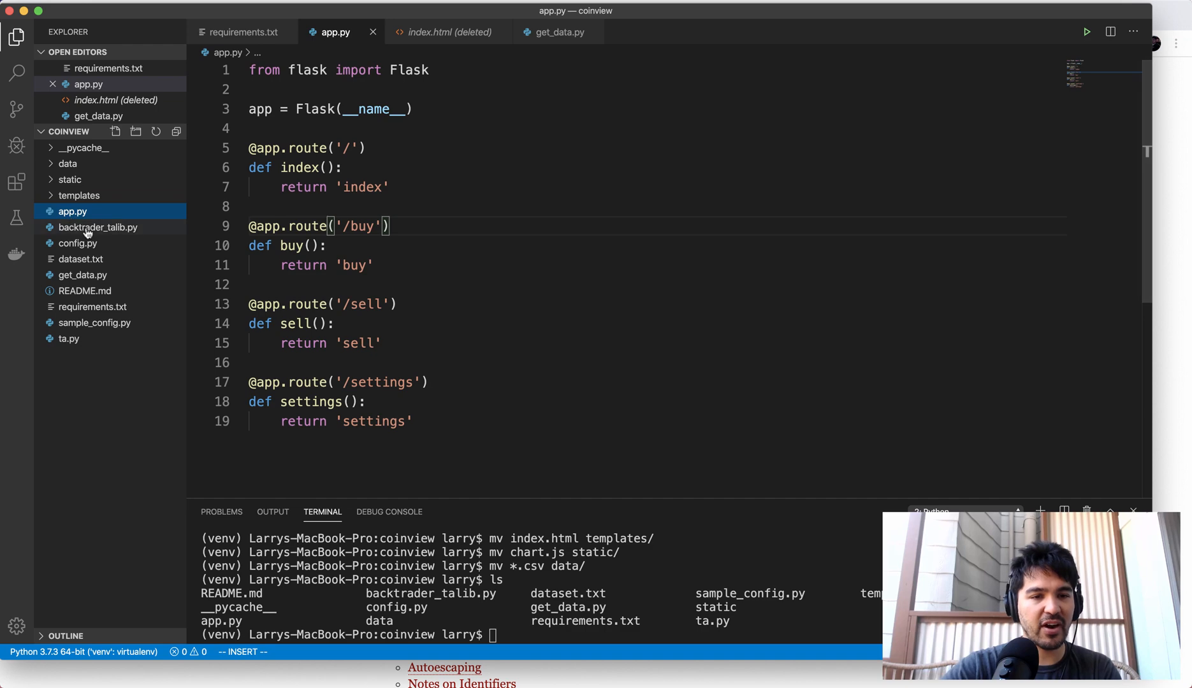
left_click(89, 228)
scroll(419, 241, "up", 10)
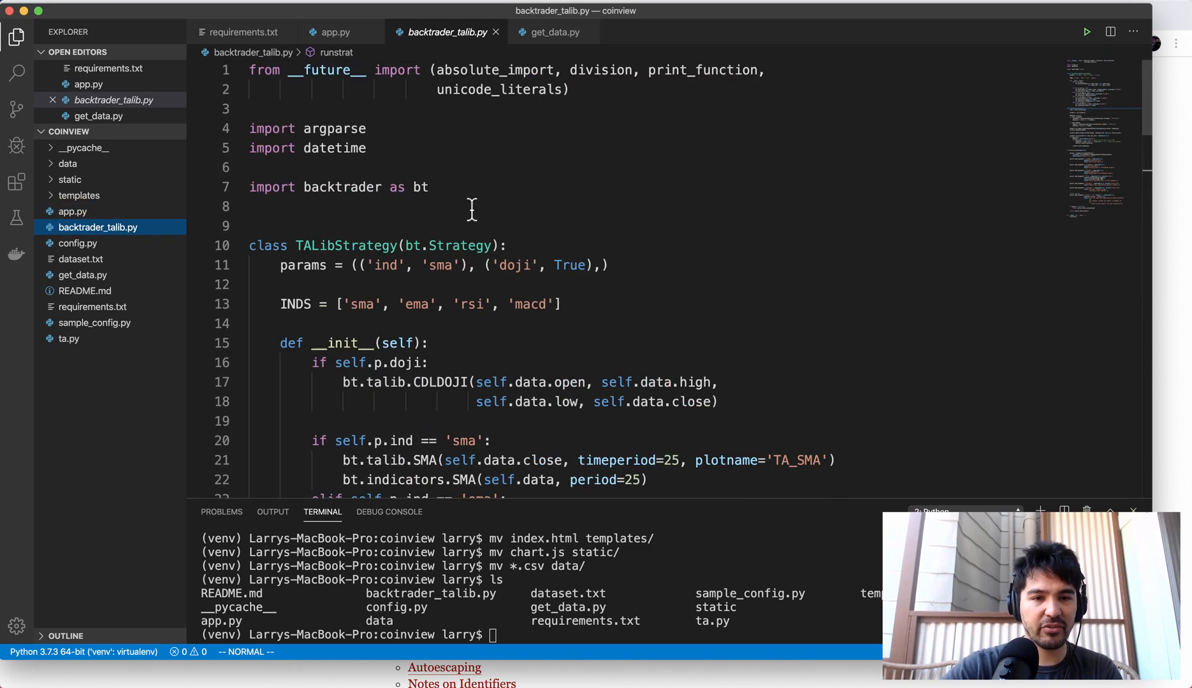
left_click(472, 209)
mouse_move(460, 246)
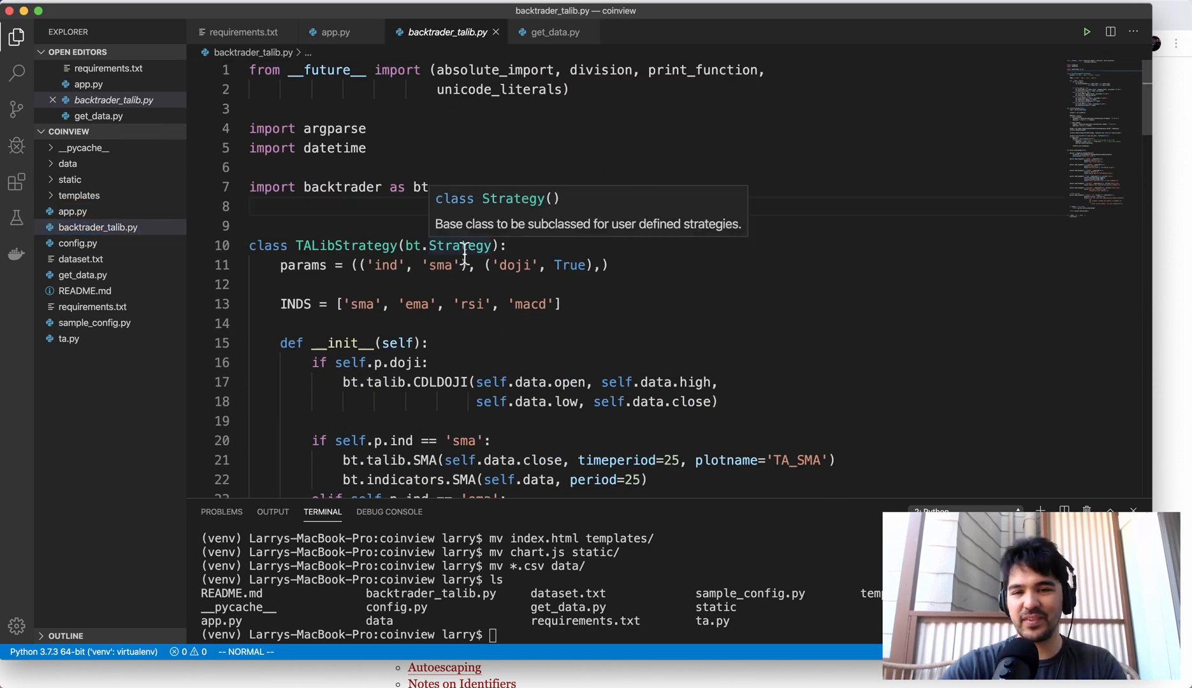
scroll(462, 251, "down", 1)
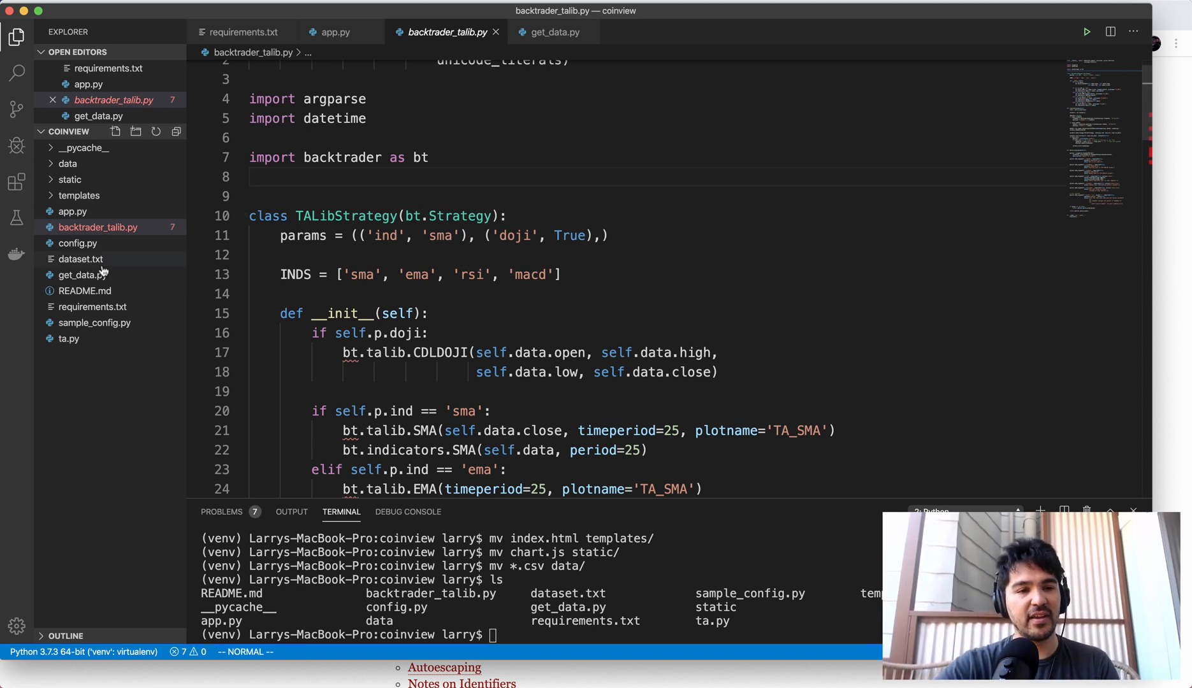
left_click(69, 338)
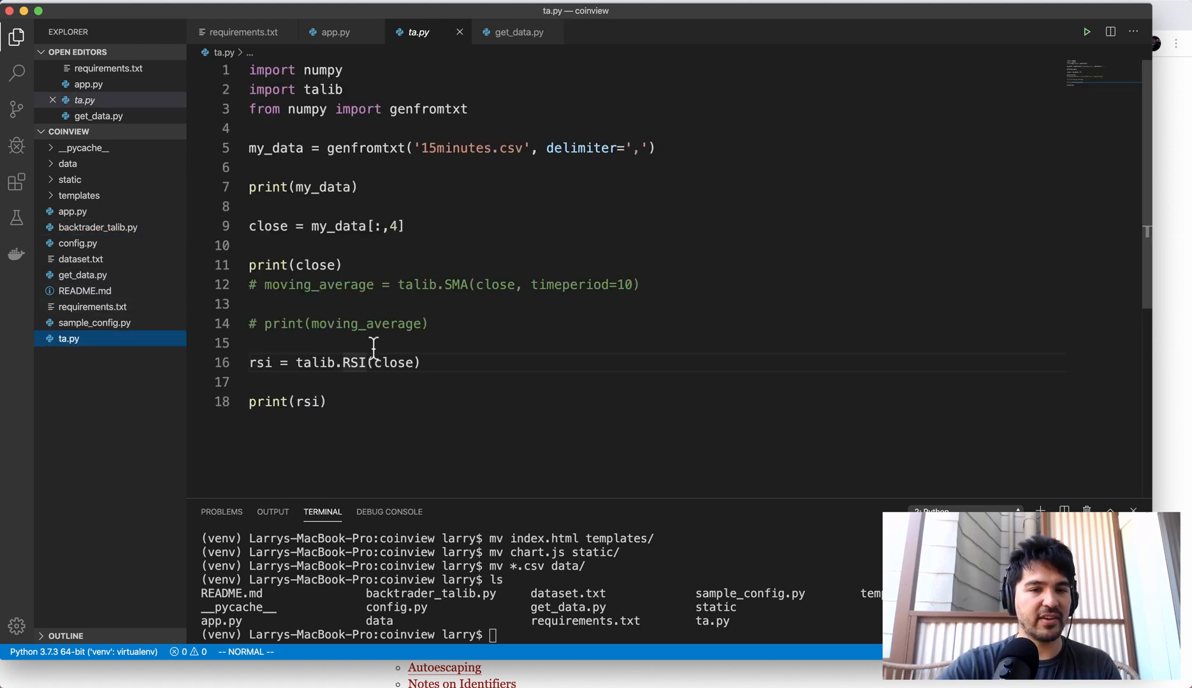
left_click(378, 264)
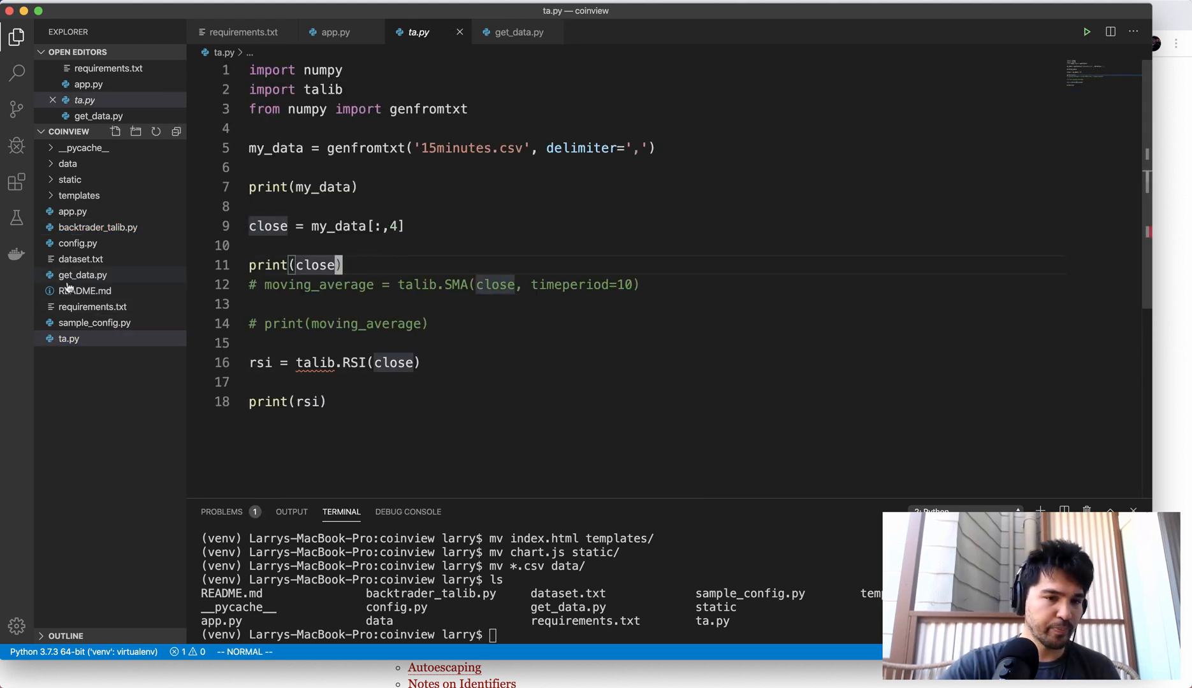
left_click(73, 211)
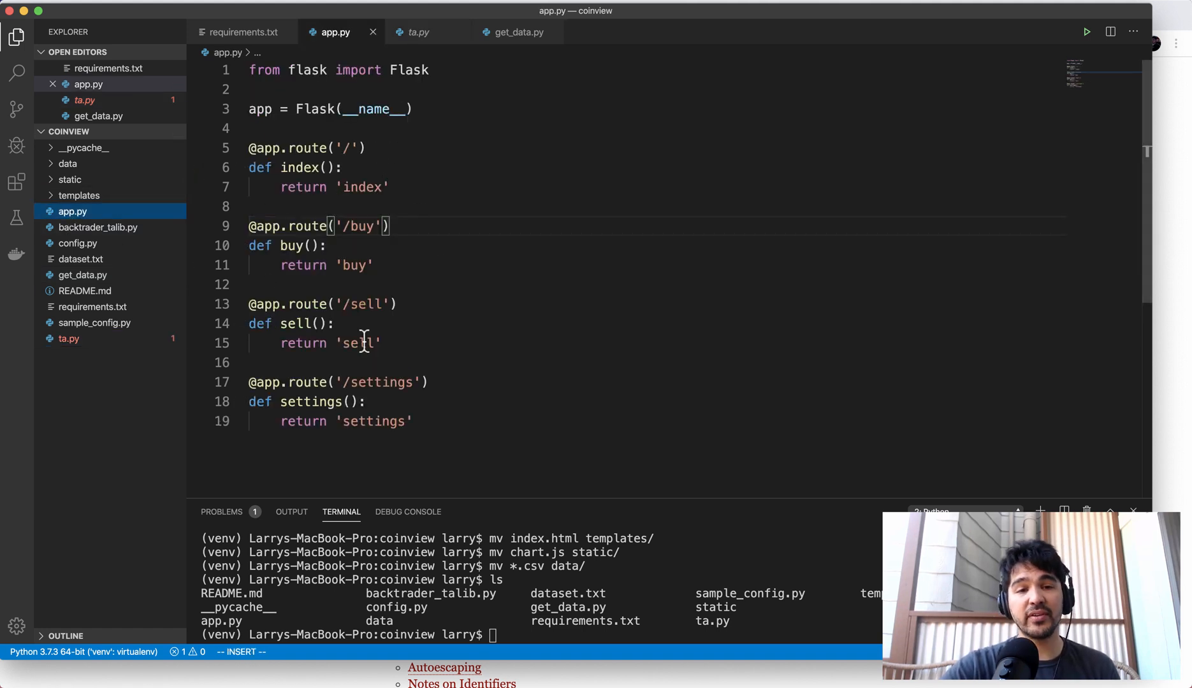
left_click(417, 193)
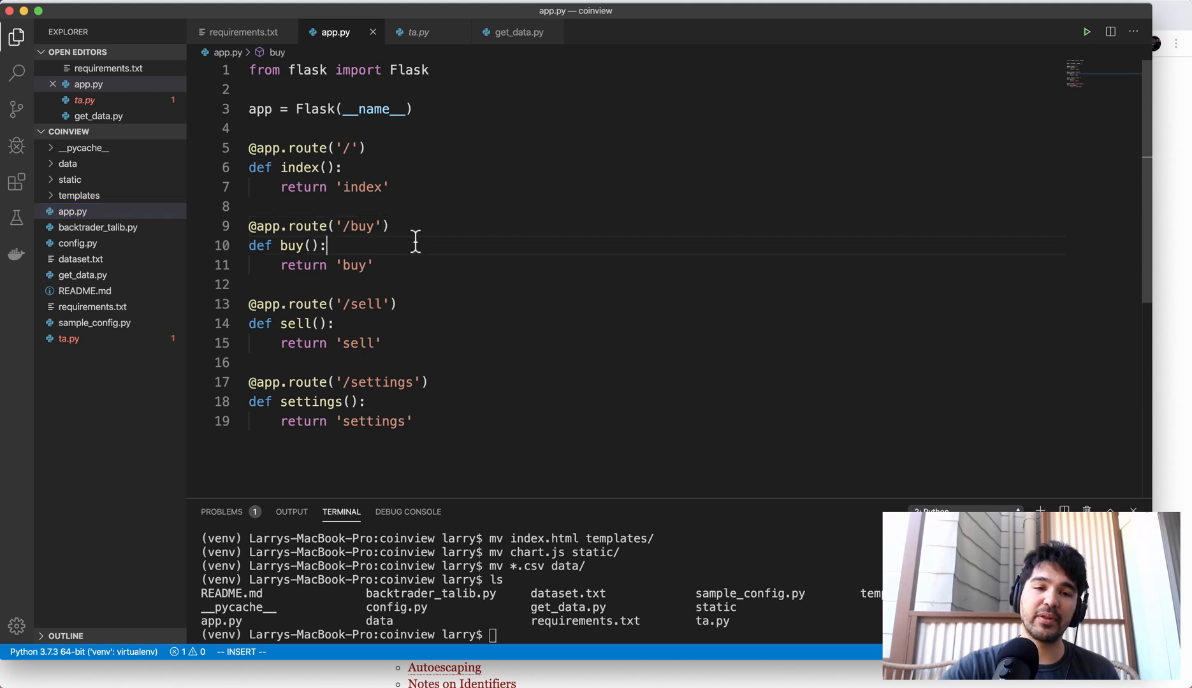
left_click(430, 285)
left_click(400, 169)
left_click(470, 270)
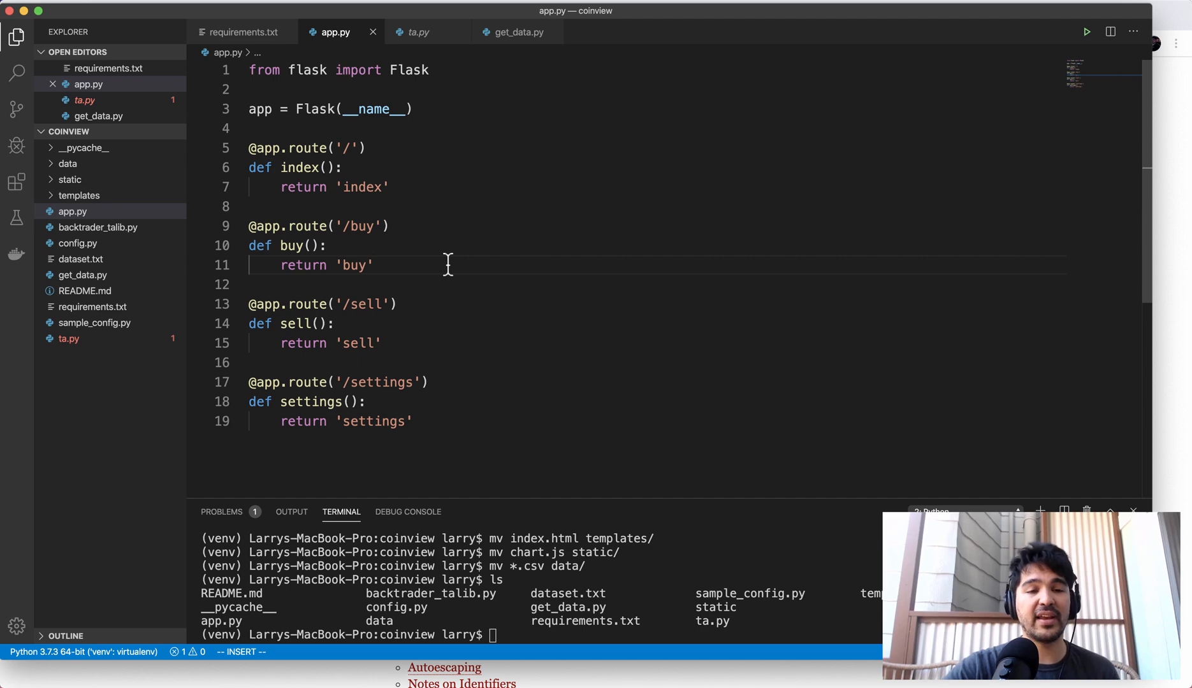
Step: View dataset.txt, then move it into the data folder via the terminal and list the files
left_click(80, 258)
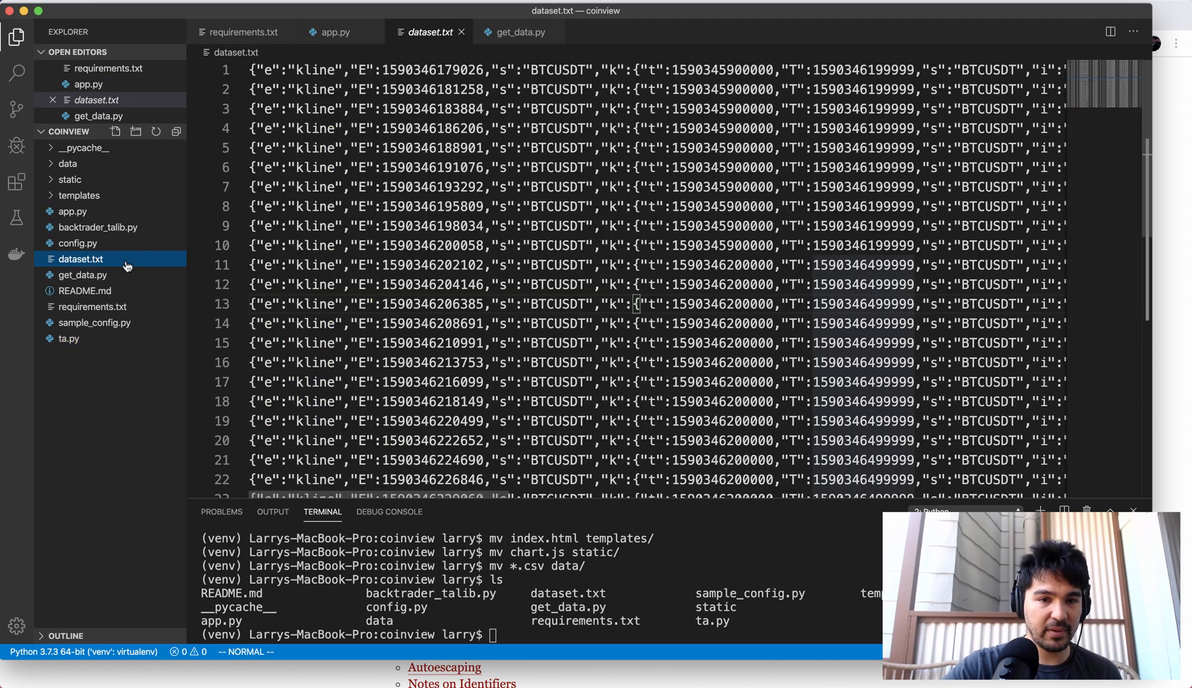
scroll(545, 270, "down", 4)
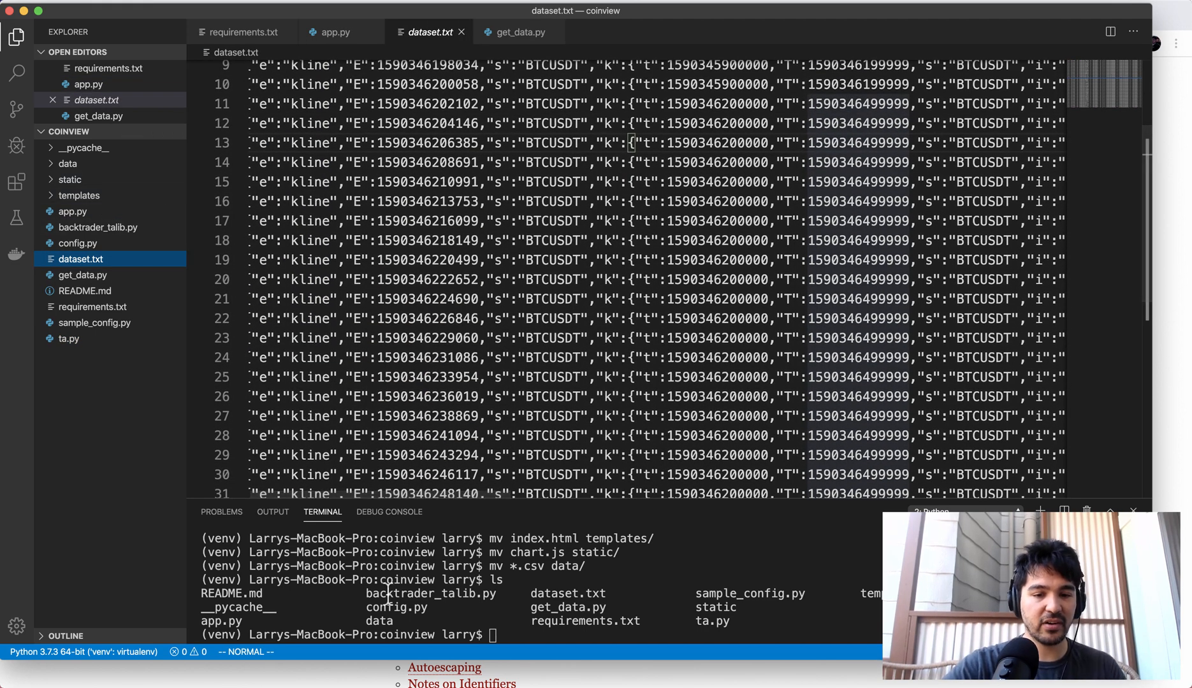
left_click(410, 578)
type("mv data")
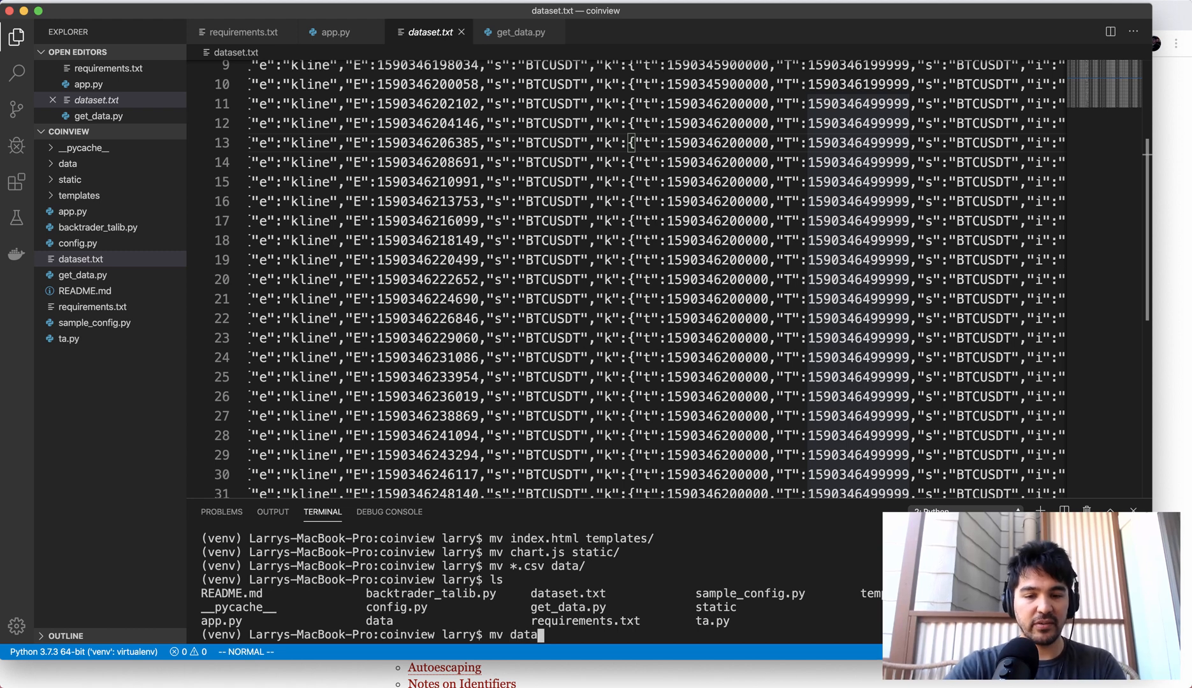
type("set.txt data")
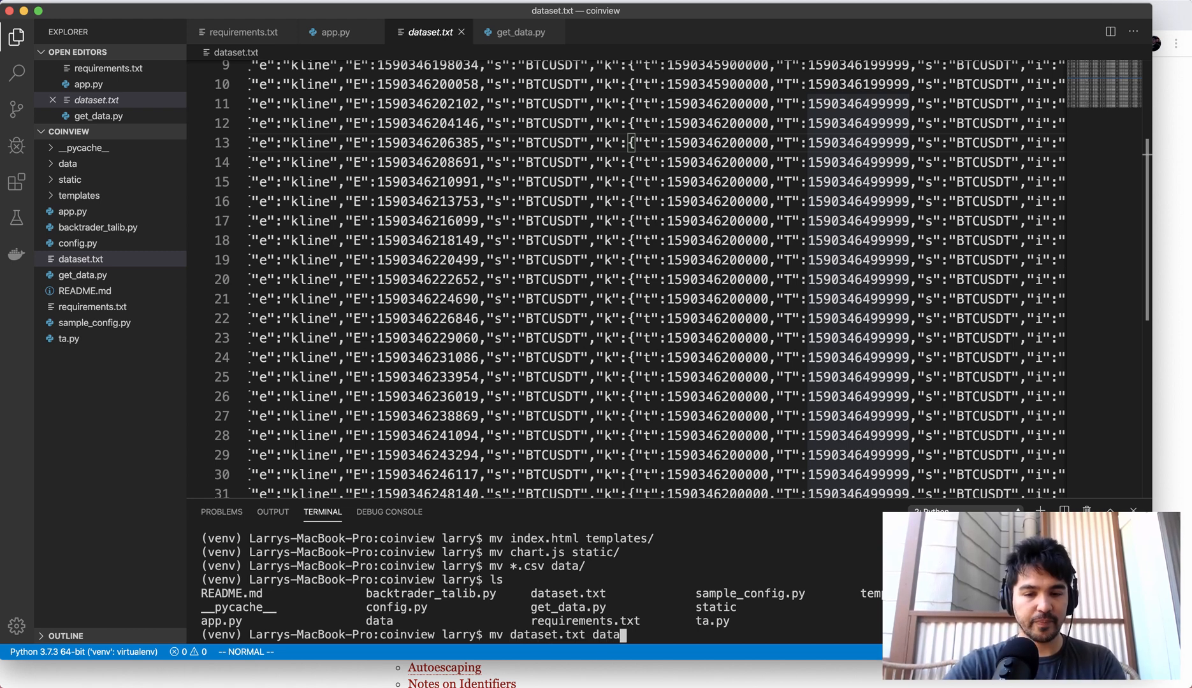
key("Tab")
type("/")
key("Return")
type("ls")
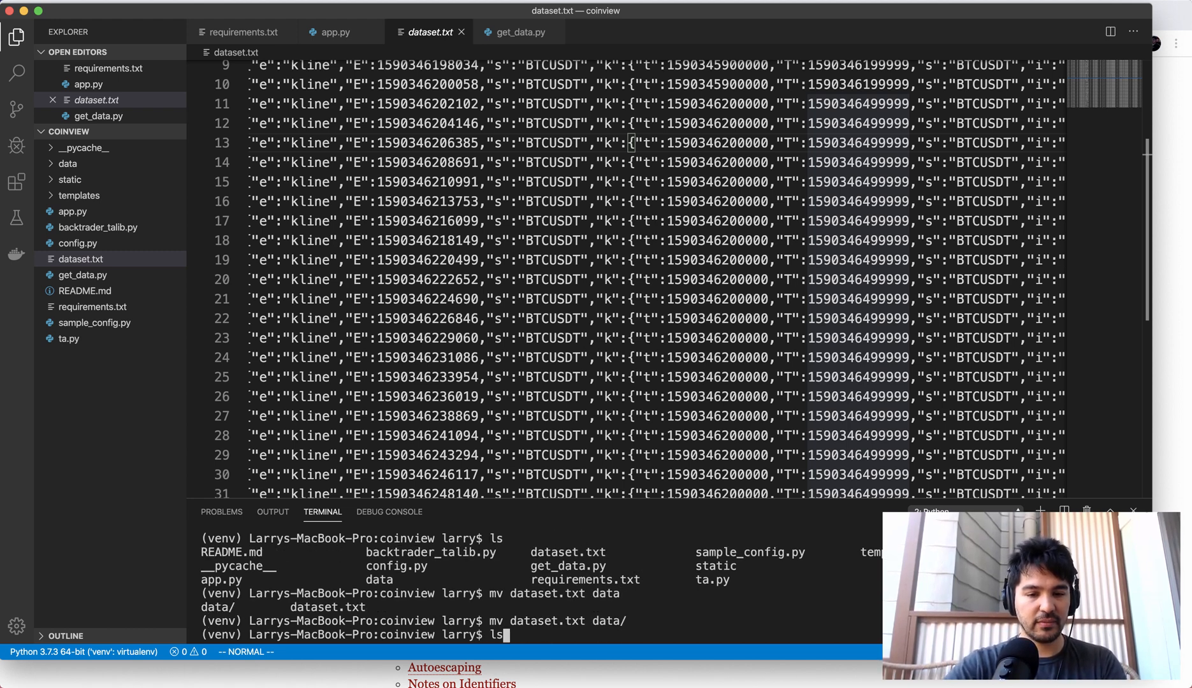
key("Return")
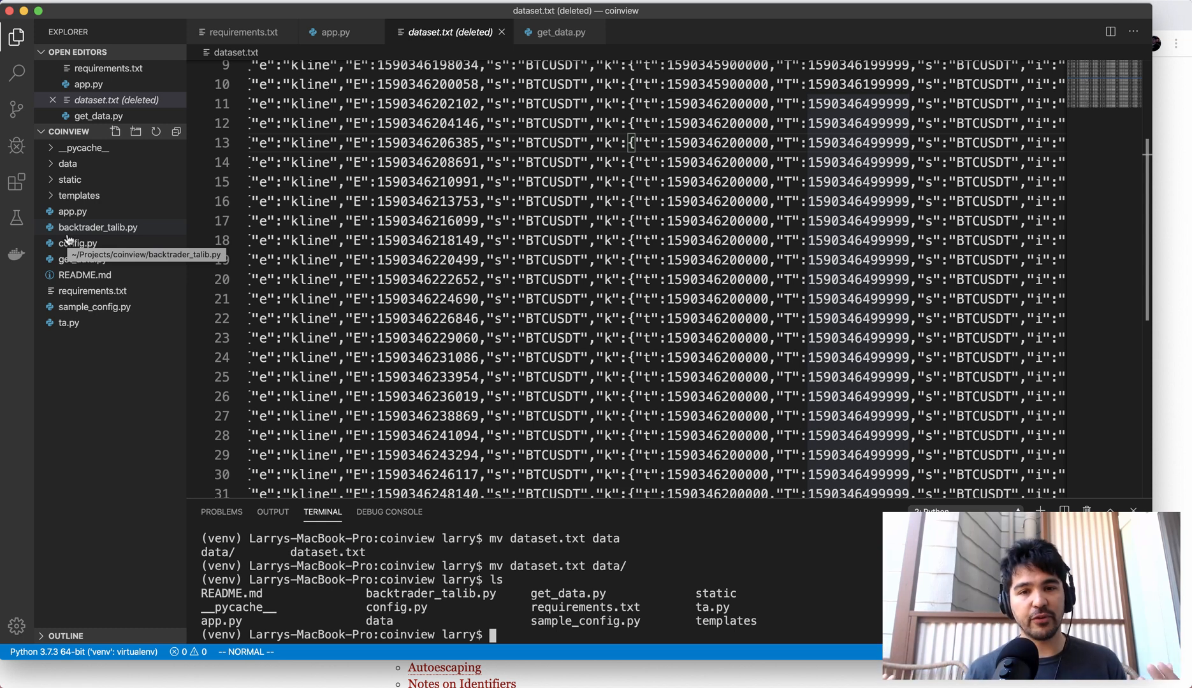
Step: Close the deleted dataset.txt tab, returning to app.py
left_click(438, 201)
key("super+w")
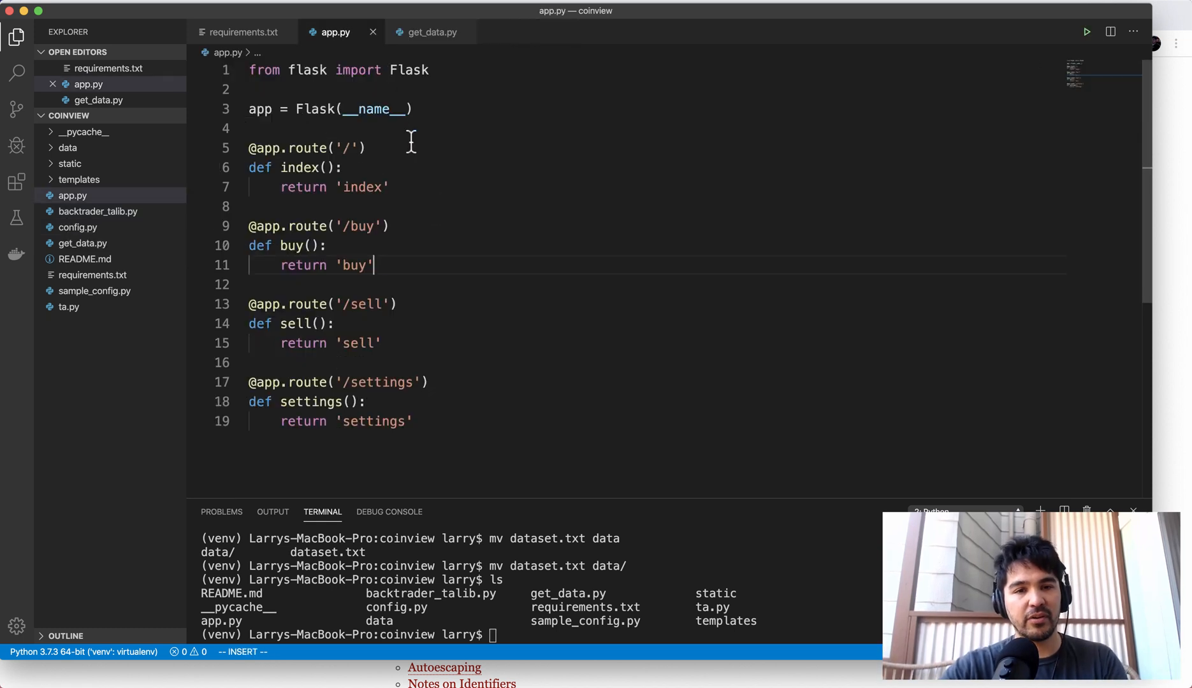
Step: Add render_template to the flask import line in app.py and save
left_click(372, 186)
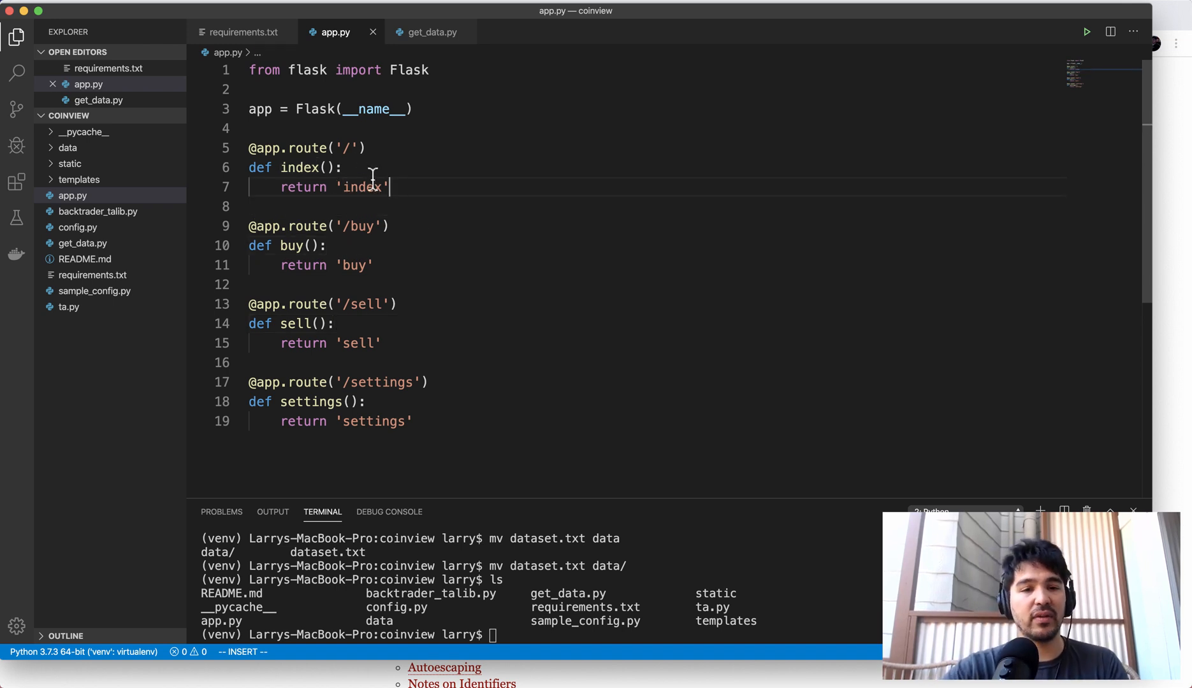
left_click(372, 187)
left_click(398, 186)
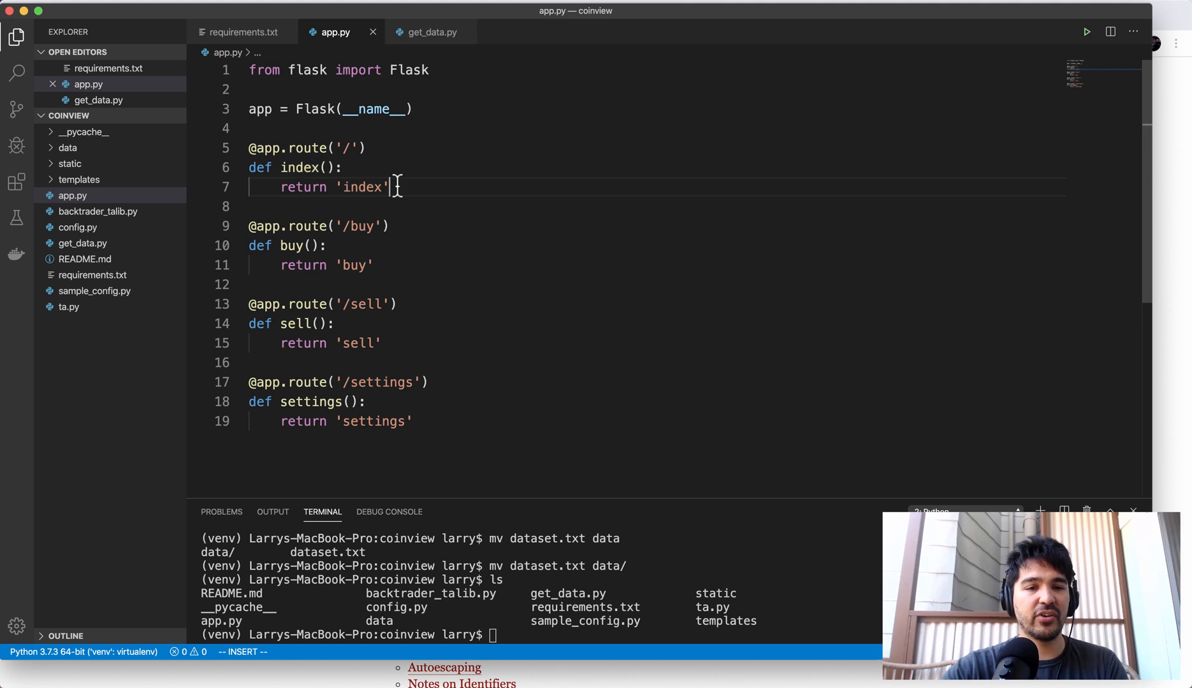
left_click(361, 90)
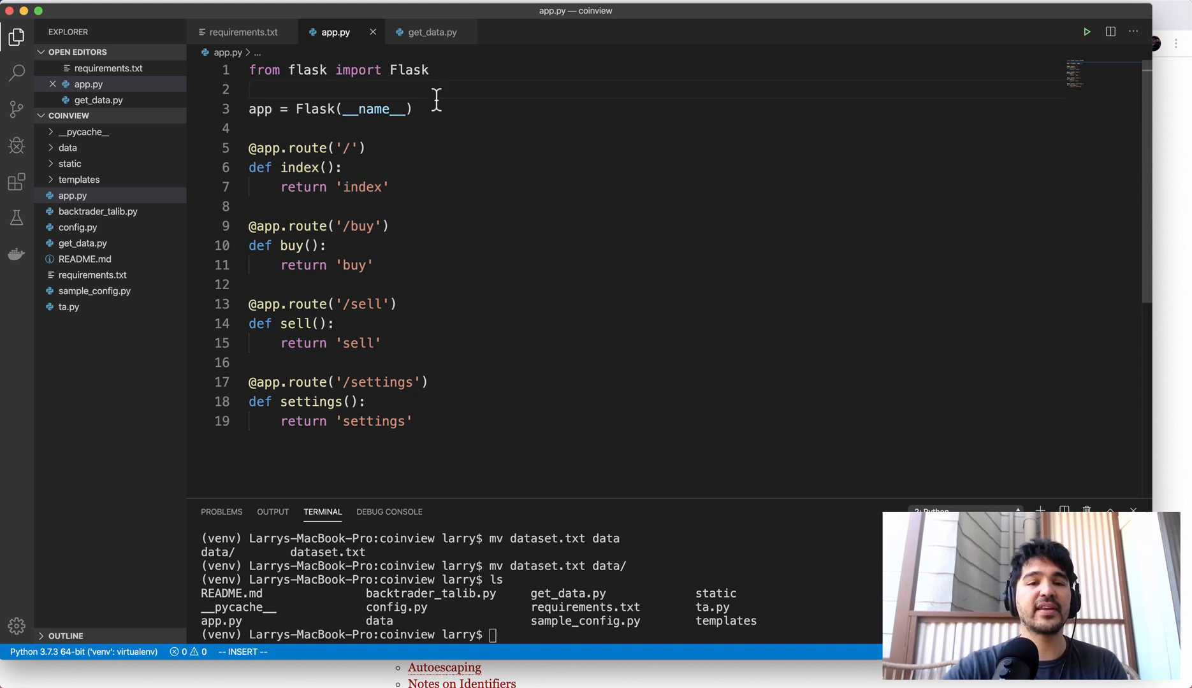
left_click(103, 180)
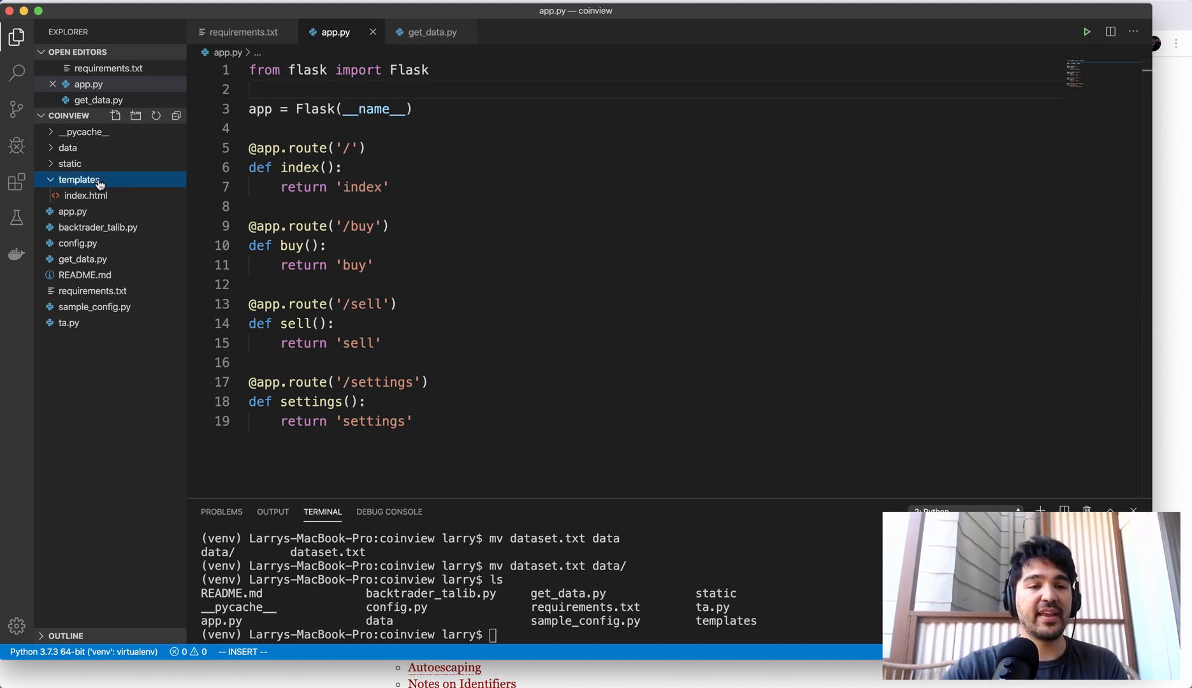
left_click(488, 73)
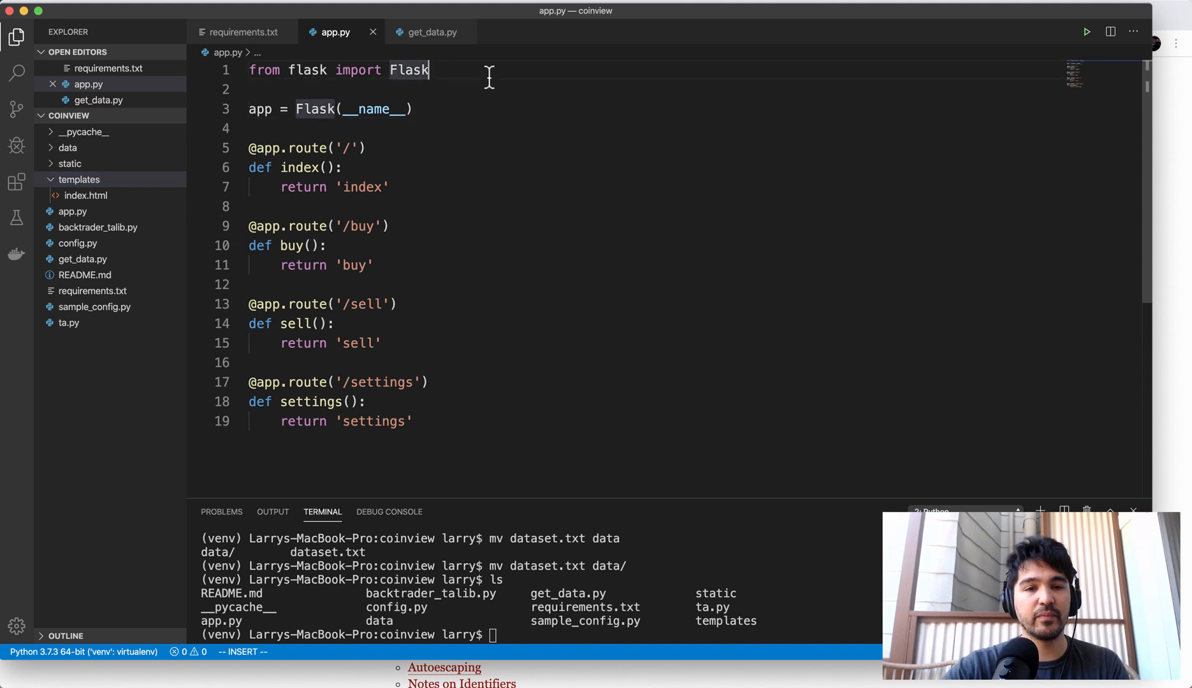
type("m ")
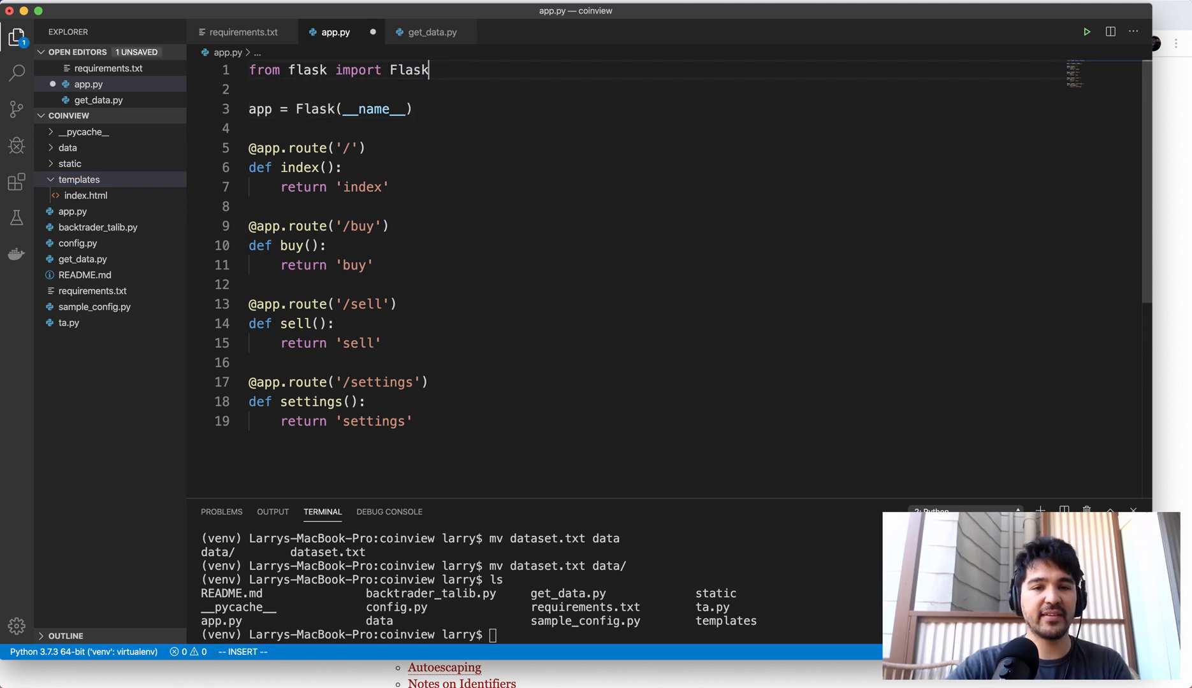
type("n")
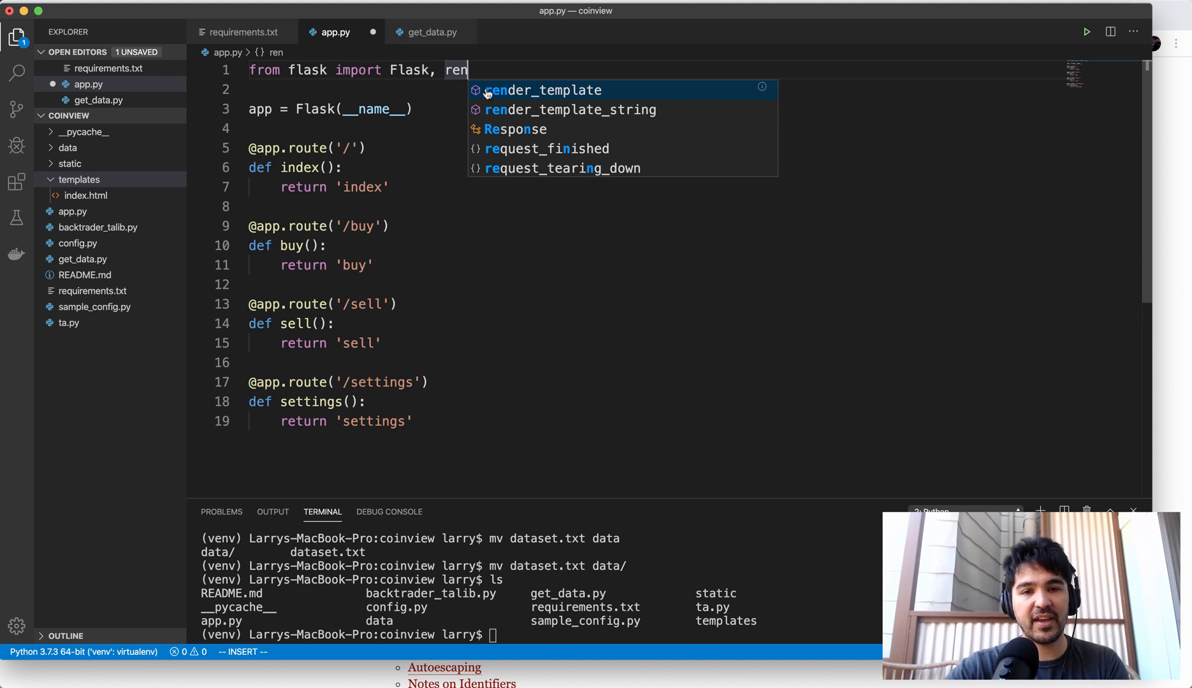
left_click(531, 91)
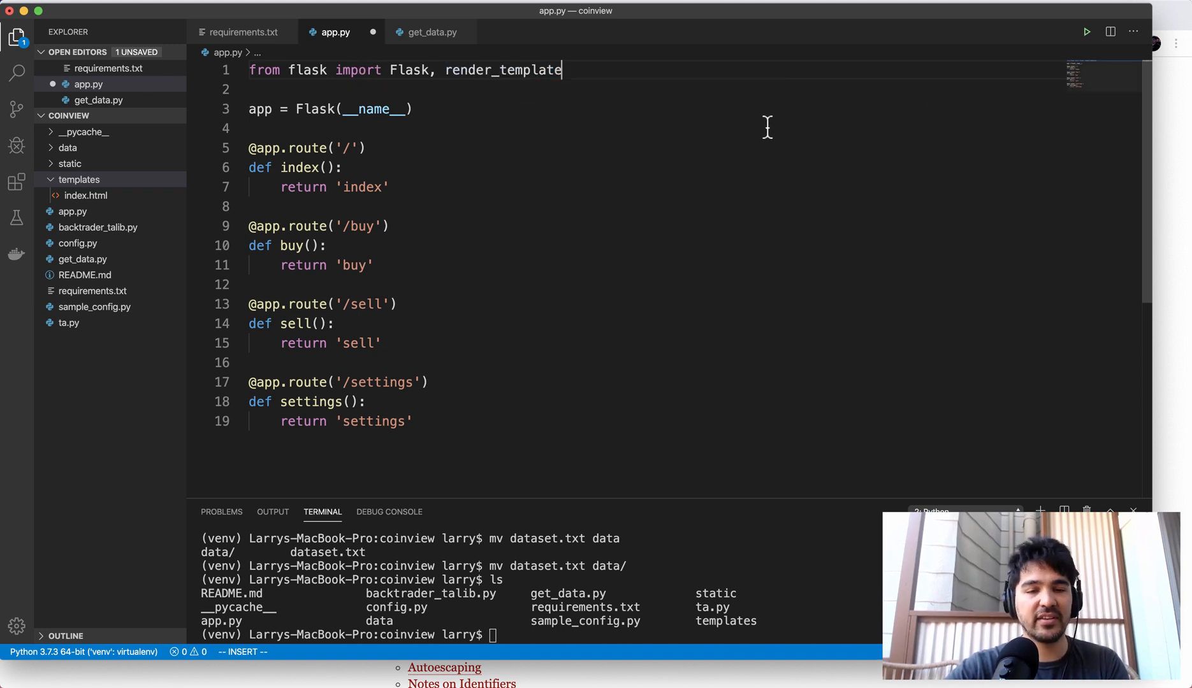
key("super+s")
Step: Replace the index route's return 'index' with render_template('index.html') and save
left_click_drag(447, 69, 564, 69)
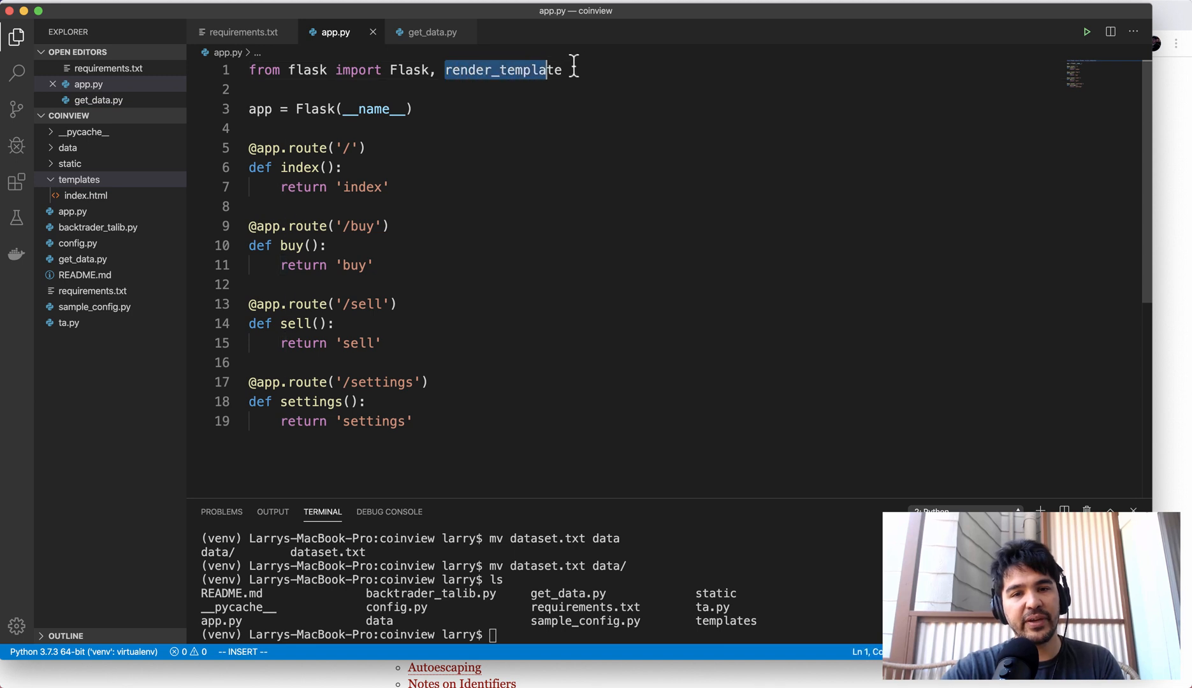
left_click(576, 73)
double_click(476, 73)
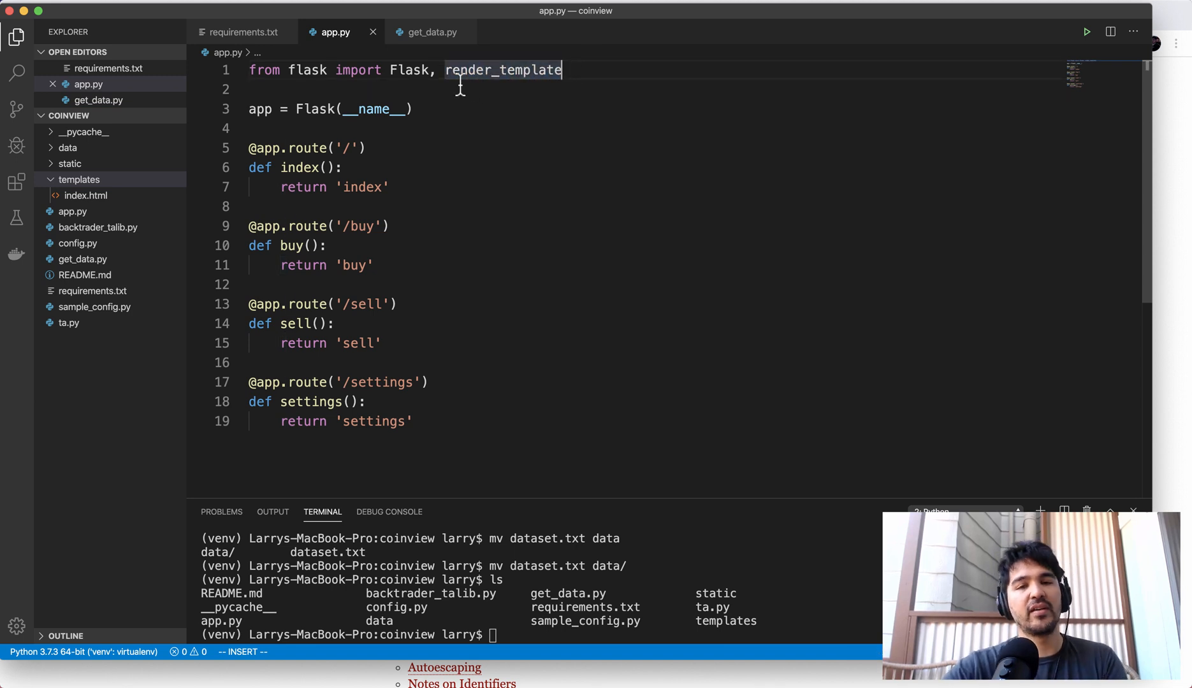
left_click(579, 141)
left_click_drag(391, 187, 333, 189)
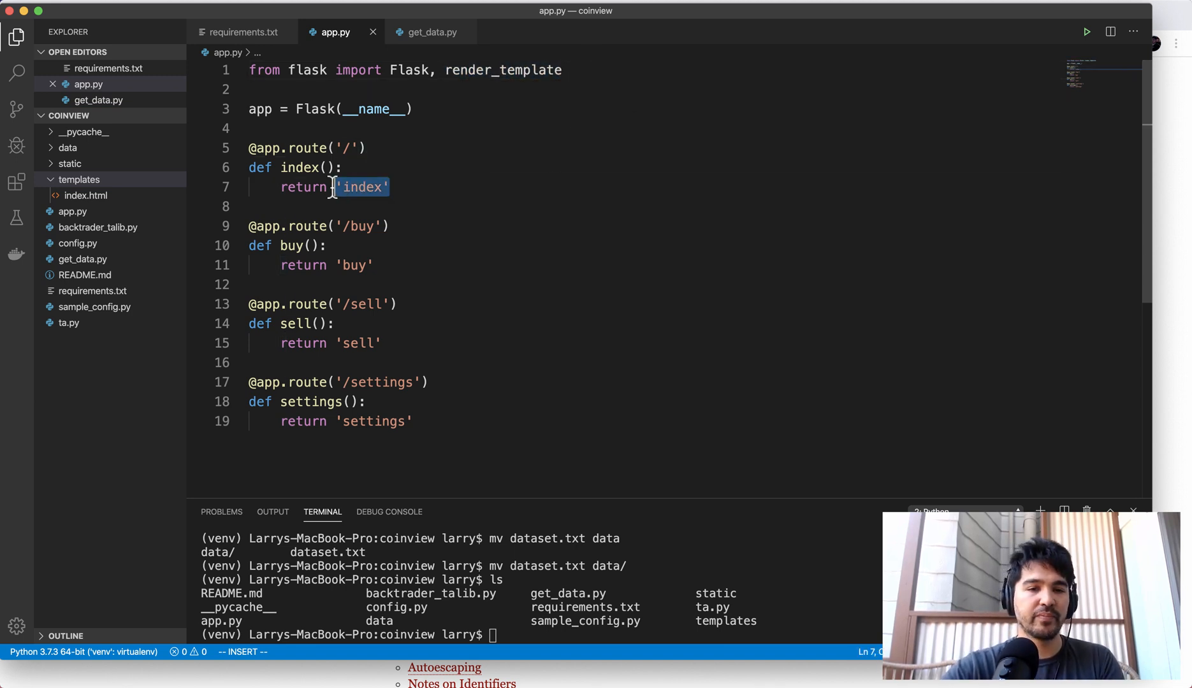
type("reb")
key("BackSpace")
key("BackSpace")
key("BackSpace")
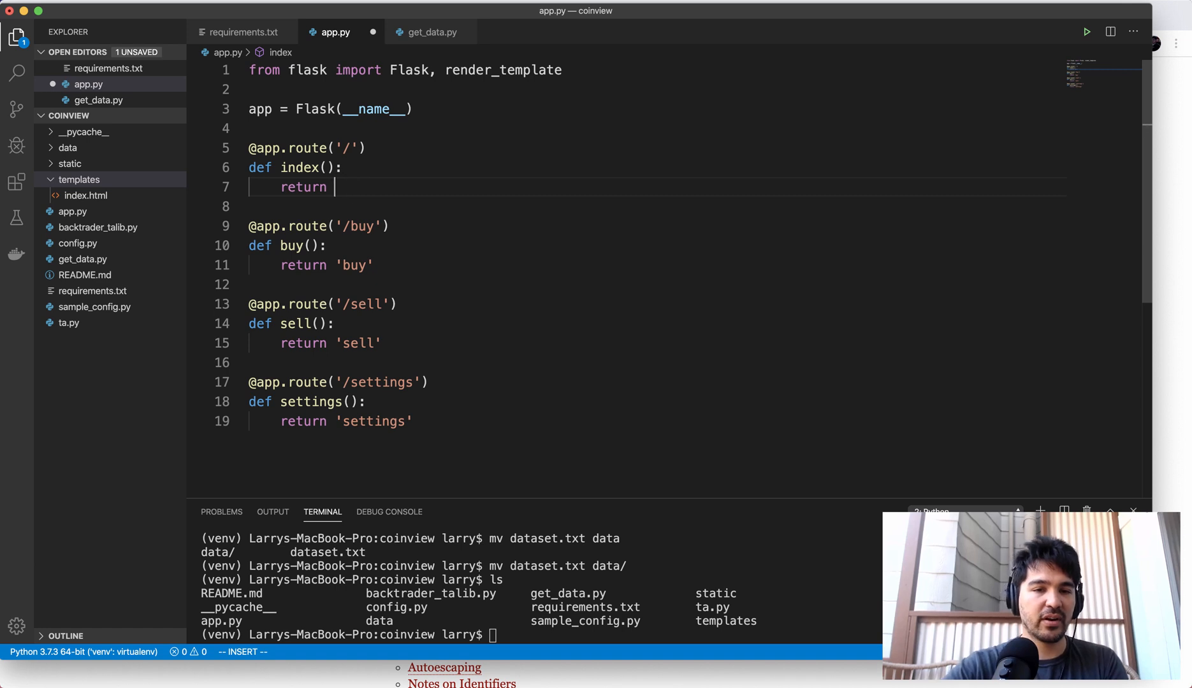
type("rende")
key("Tab")
type("'in")
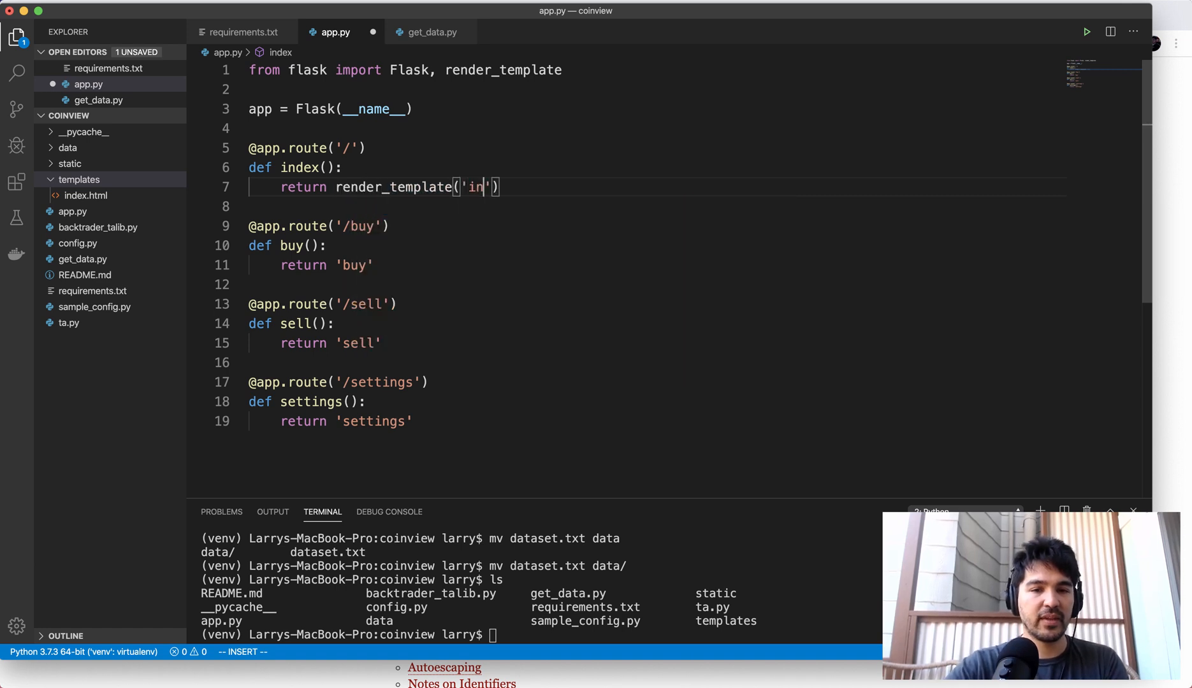
type("dex.html'")
key("ctrl+s")
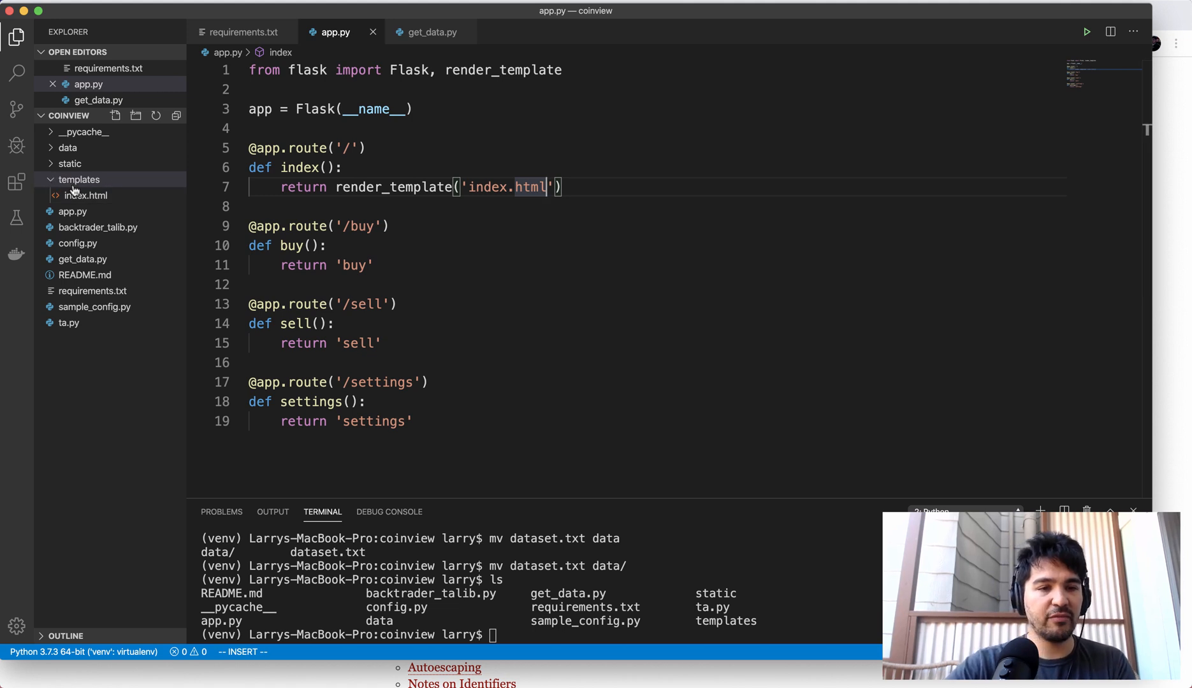
Step: Reload the local app tab in Chrome, then restart the server with flask run in VS Code
key("super+Tab")
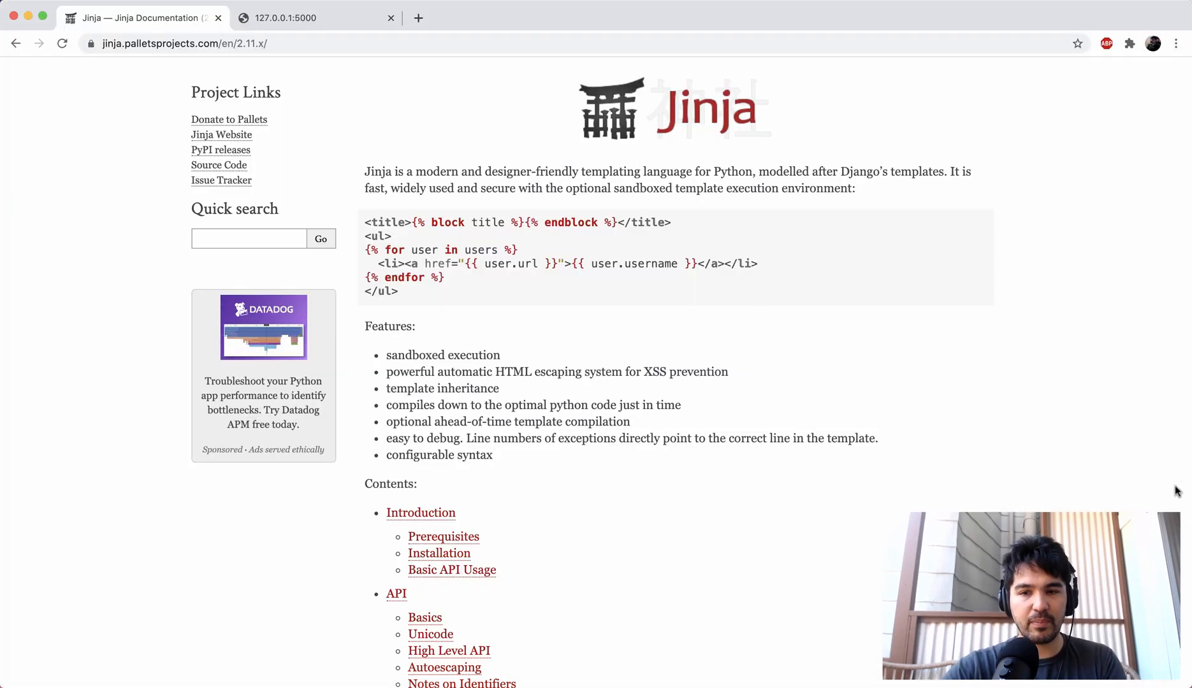
left_click(321, 21)
key("super+r")
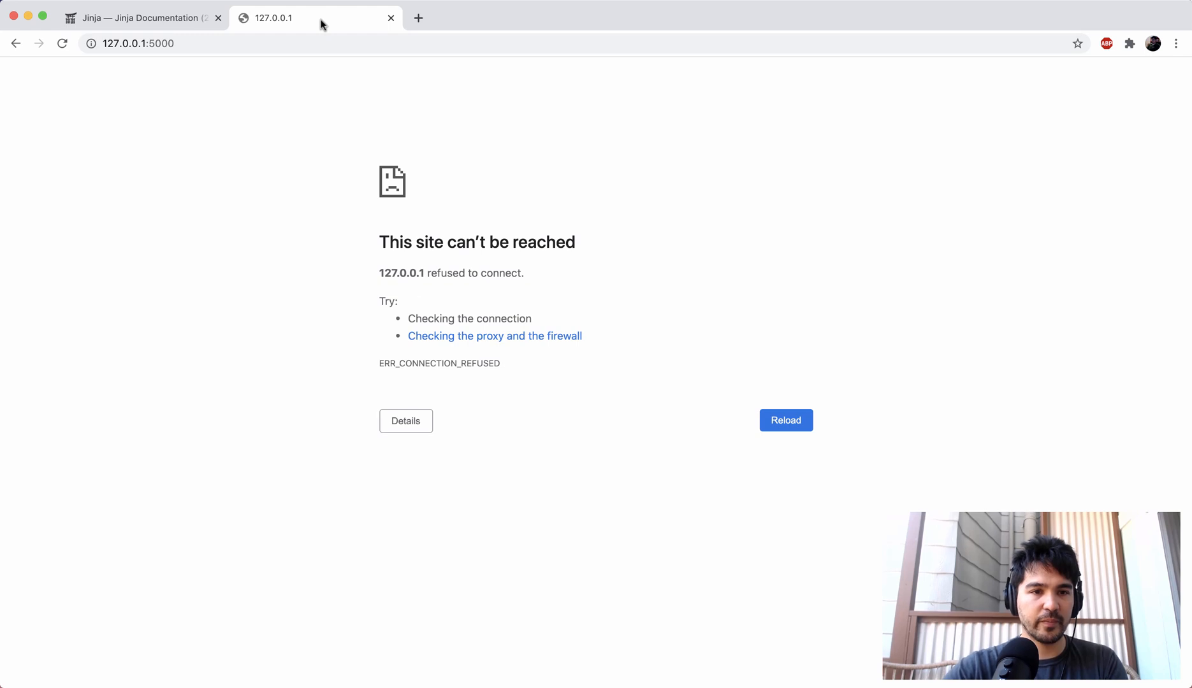
key("super+Tab")
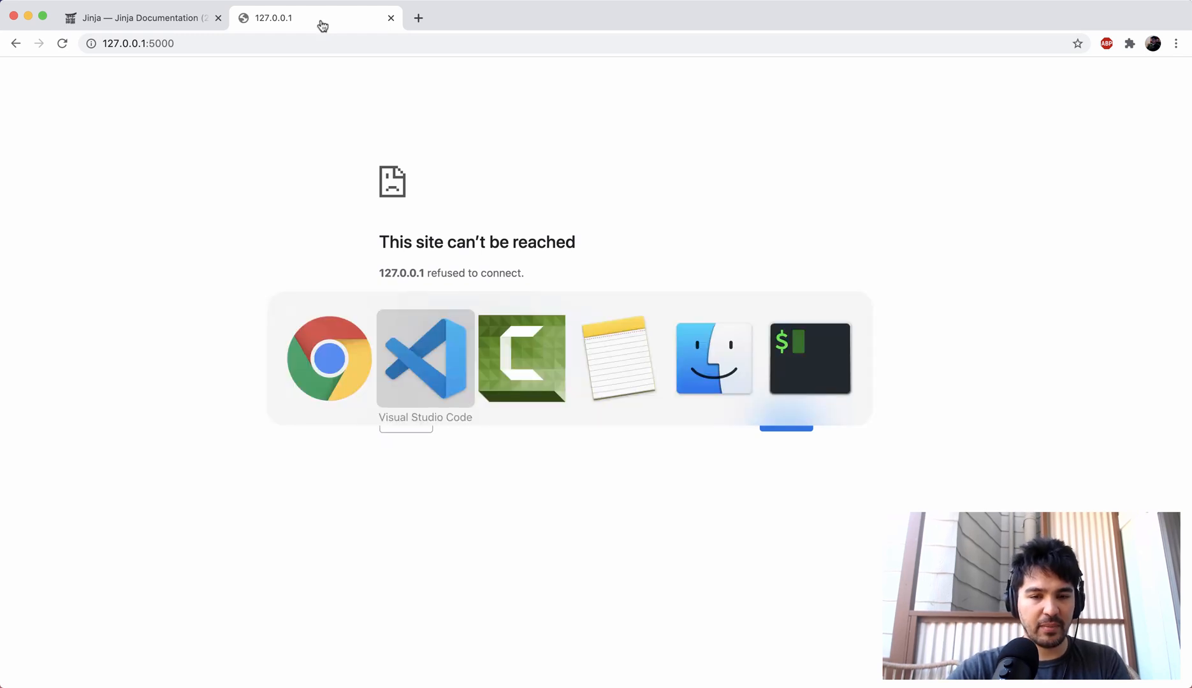
type("flask run")
key("Return")
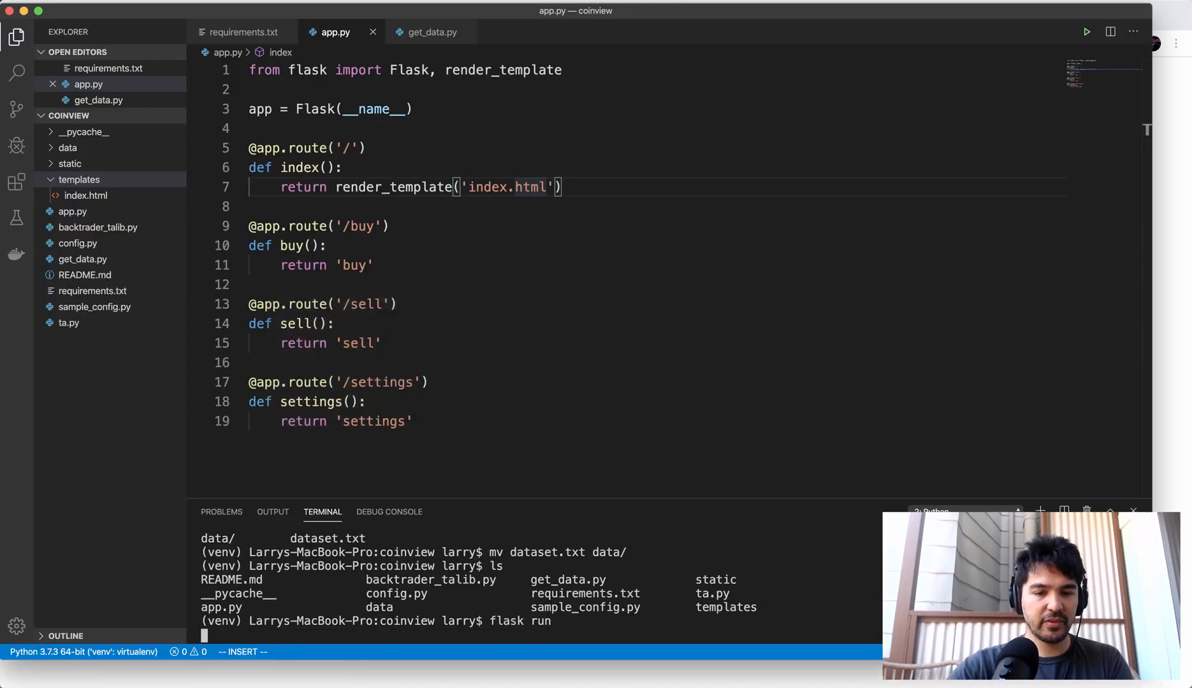
Step: Reload 127.0.0.1:5000 to see the Coinview Trades page with RSI fields, then return to the editor
key("super+Tab")
key("super+r")
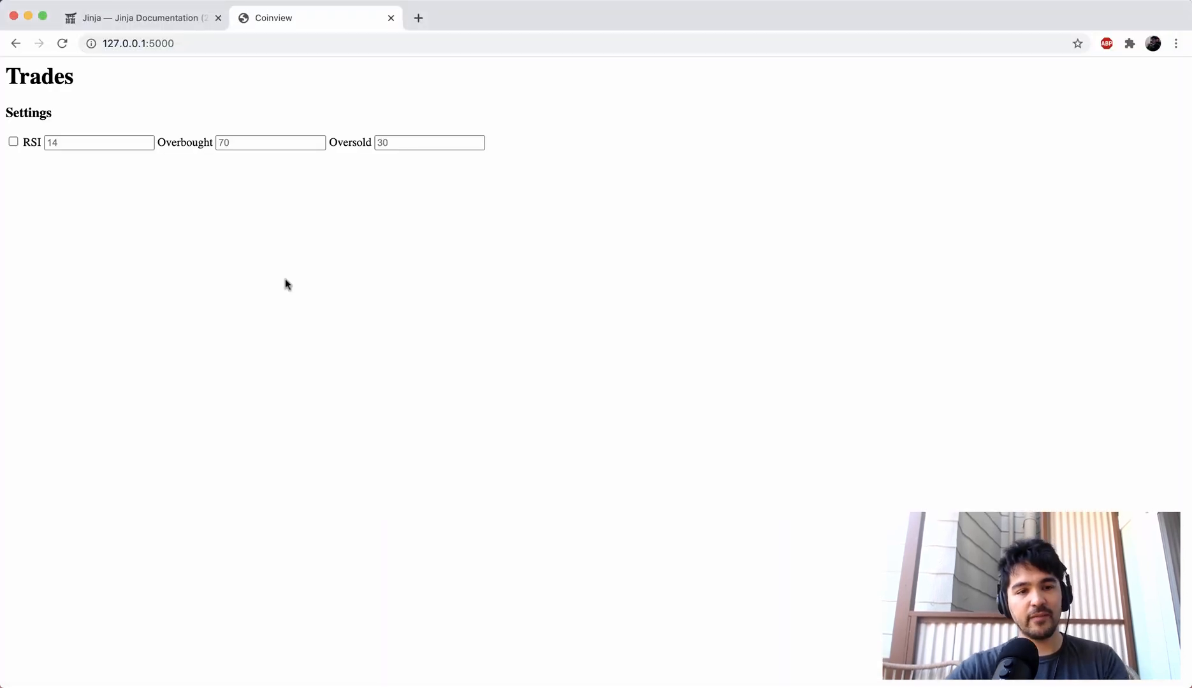
left_click(187, 43)
left_click(235, 84)
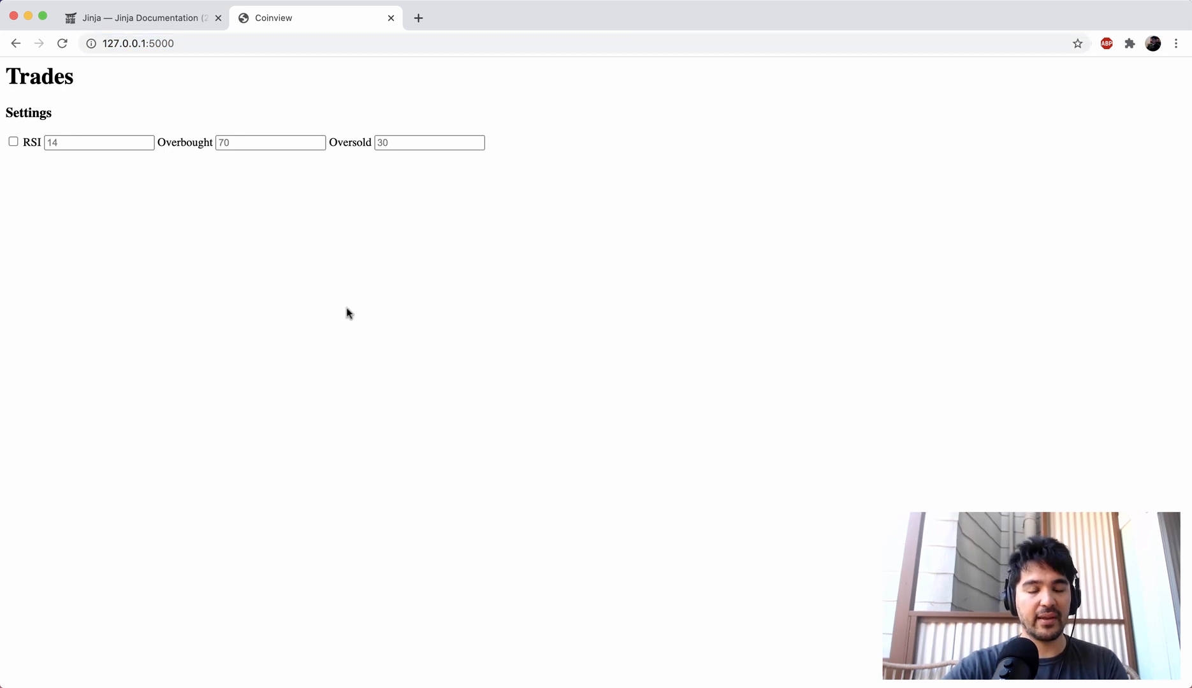
left_click(129, 142)
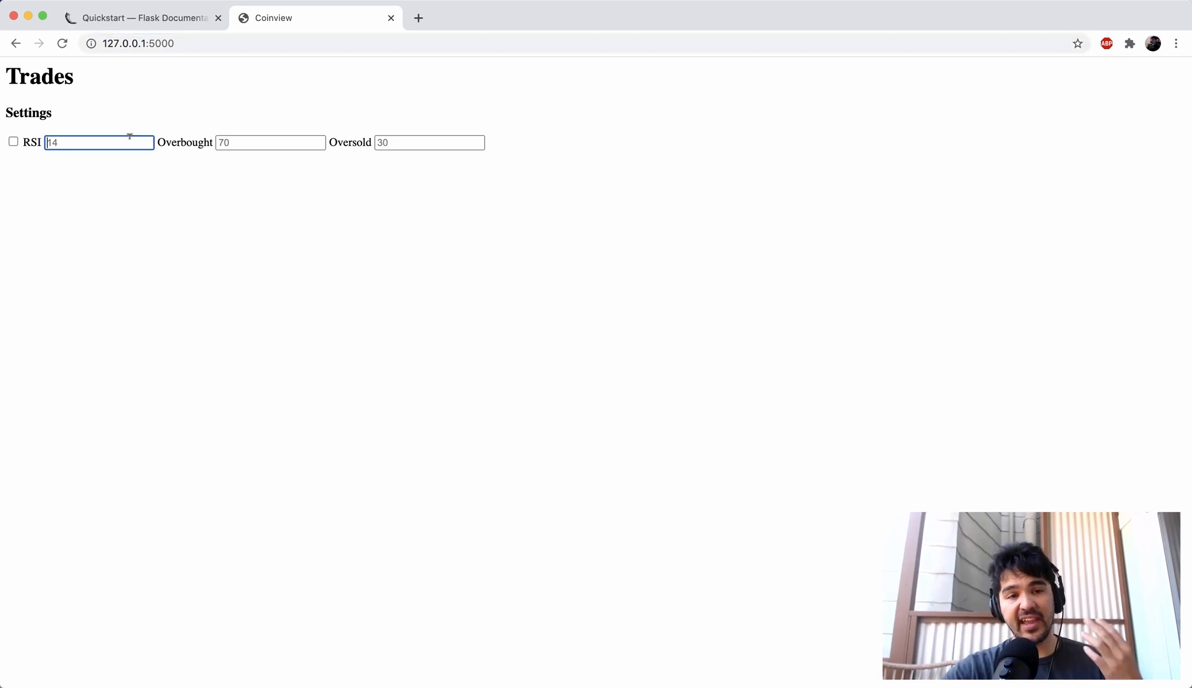
key("super+Tab")
scroll(582, 252, "up", 10)
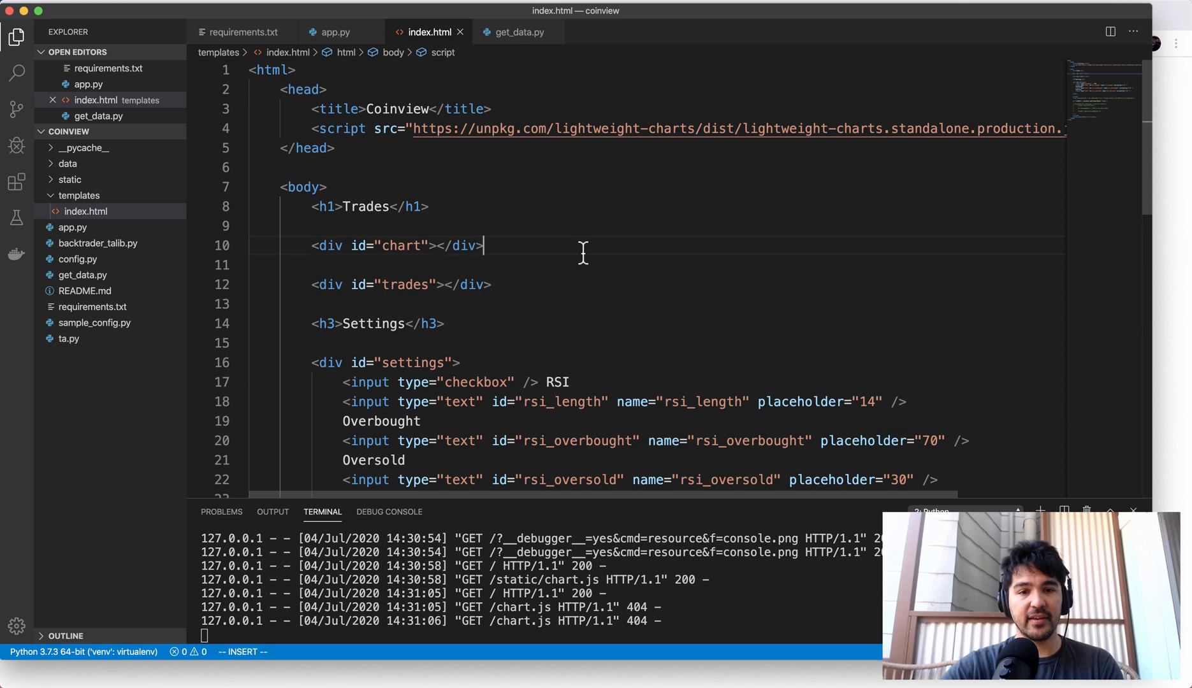
key("Left")
key("Left")
key("Left")
key("super+Tab")
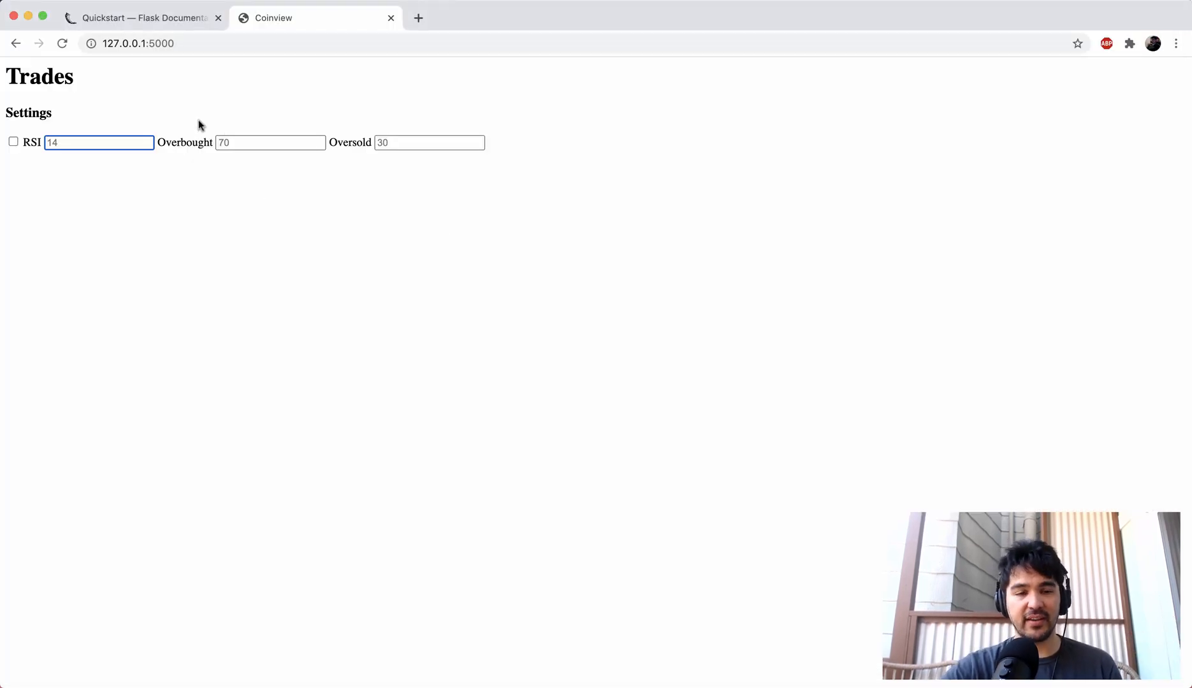
left_click(212, 124)
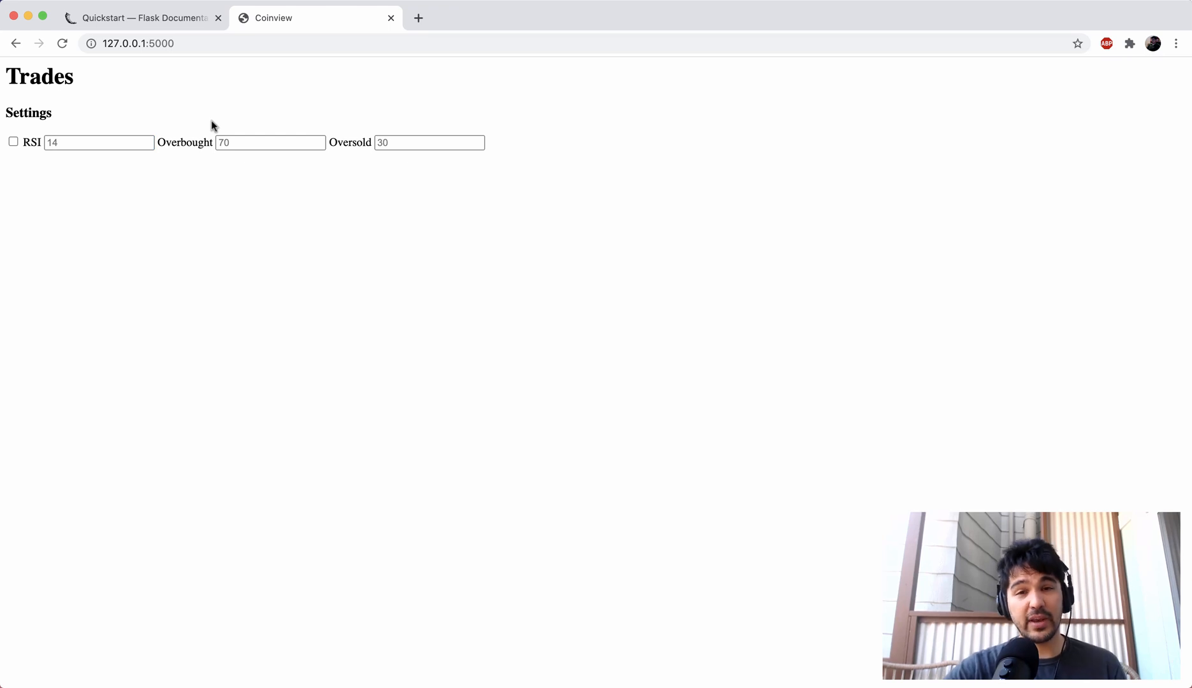
key("super+Tab")
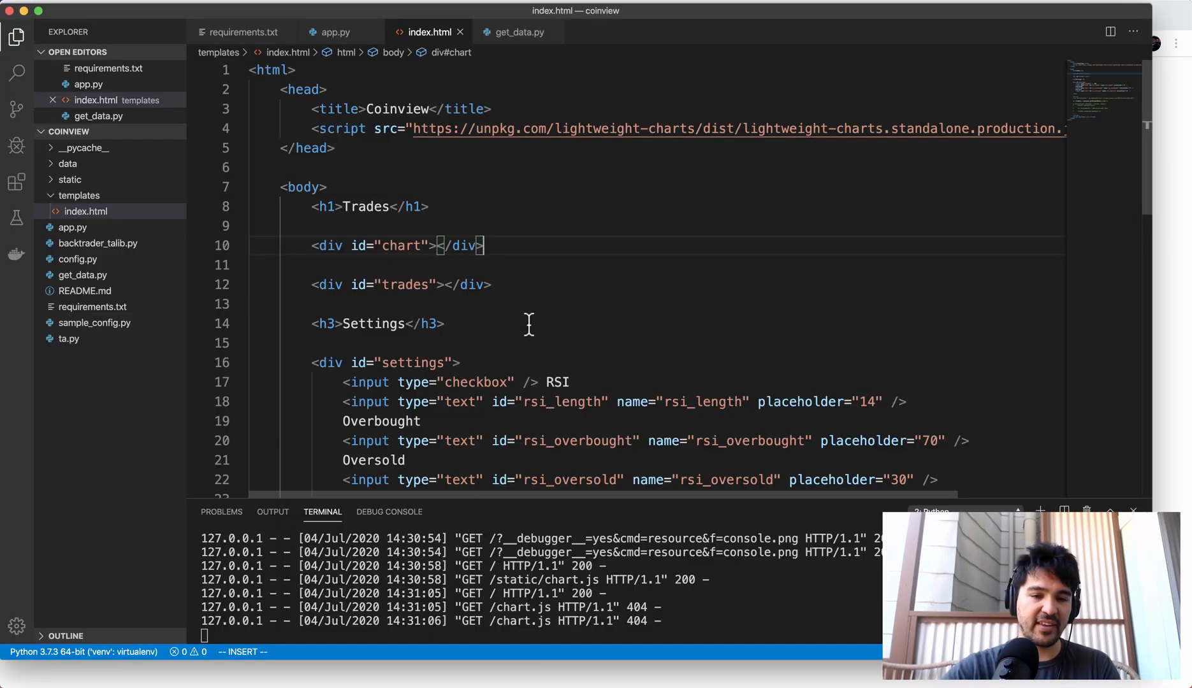
scroll(513, 330, "down", 10)
scroll(513, 330, "down", 2)
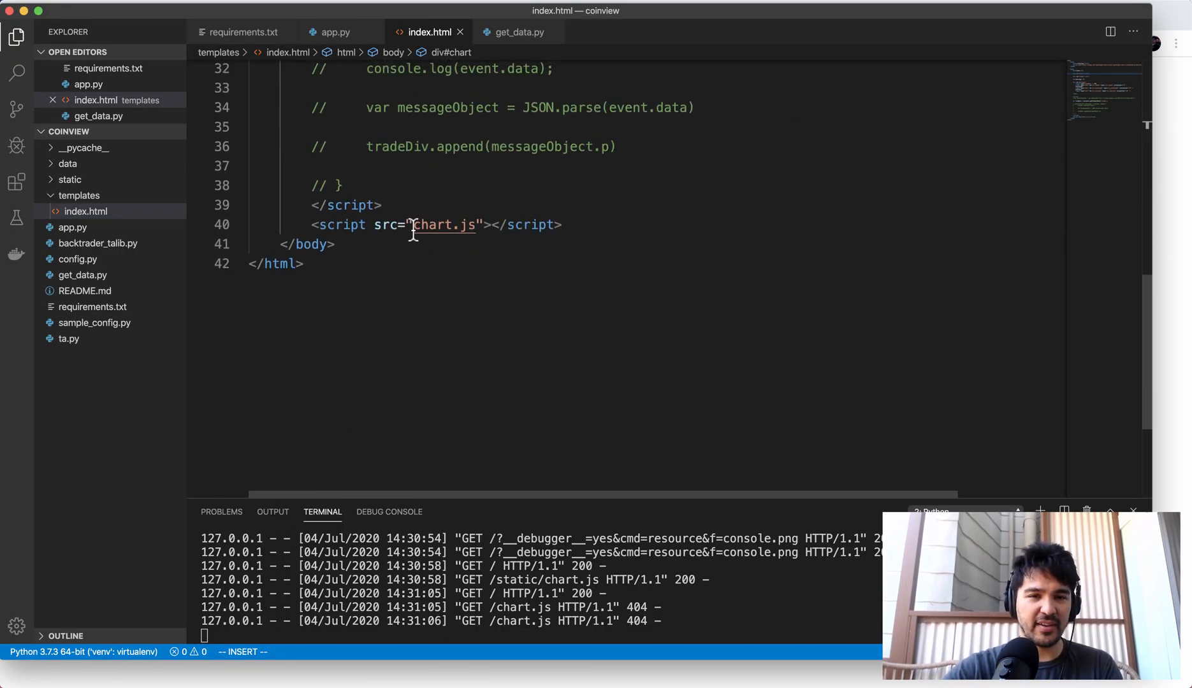
left_click_drag(412, 225, 476, 225)
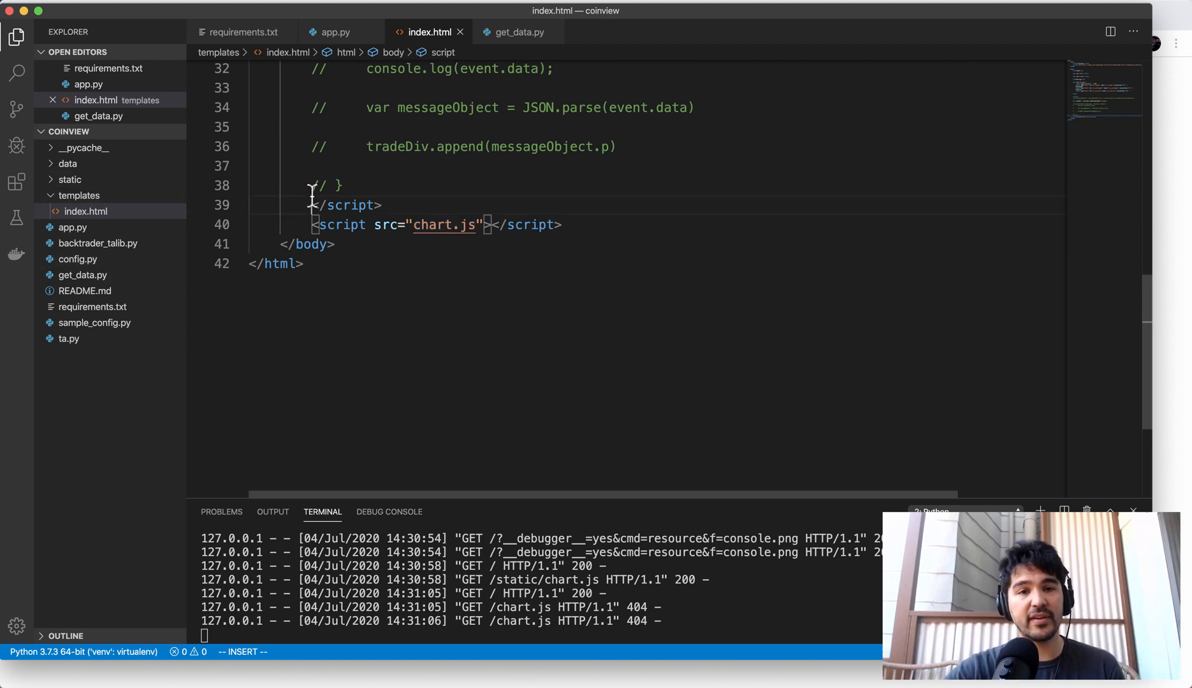
Step: Find the Flask Quickstart's Static Files section and select the url_for('static', filename='style.css') example
key("super+Tab")
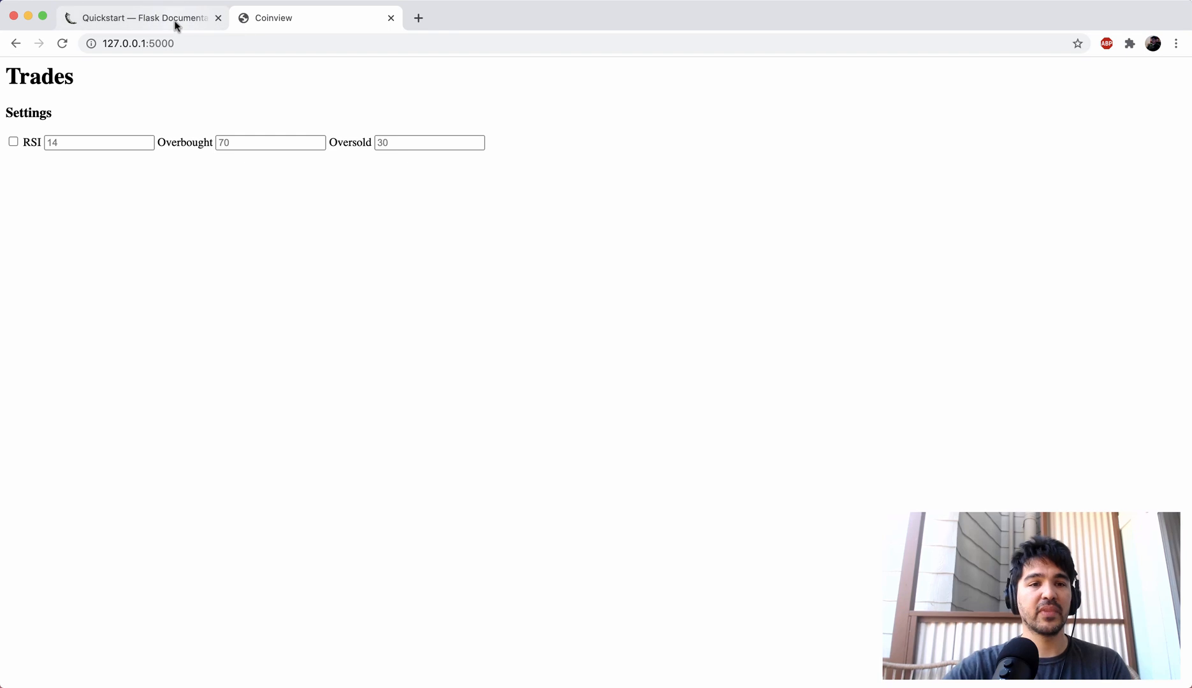
left_click(173, 18)
scroll(567, 307, "up", 10)
scroll(568, 307, "up", 10)
scroll(568, 307, "up", 10)
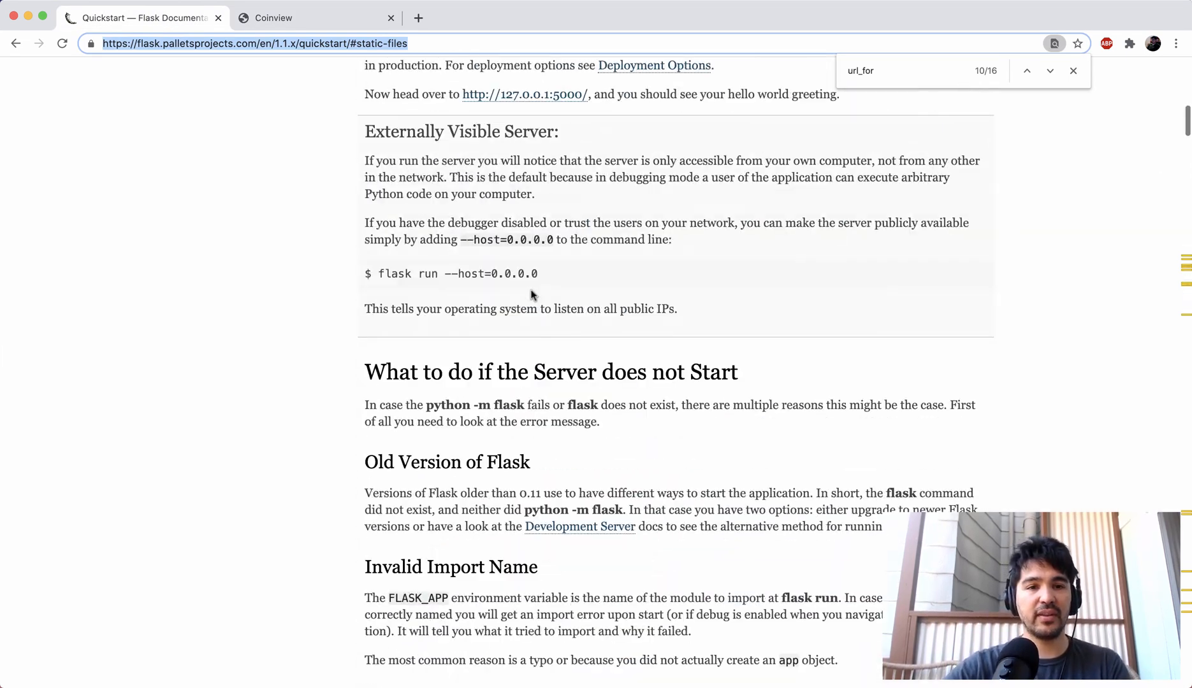
scroll(531, 223, "up", 10)
key("super+f")
type("static")
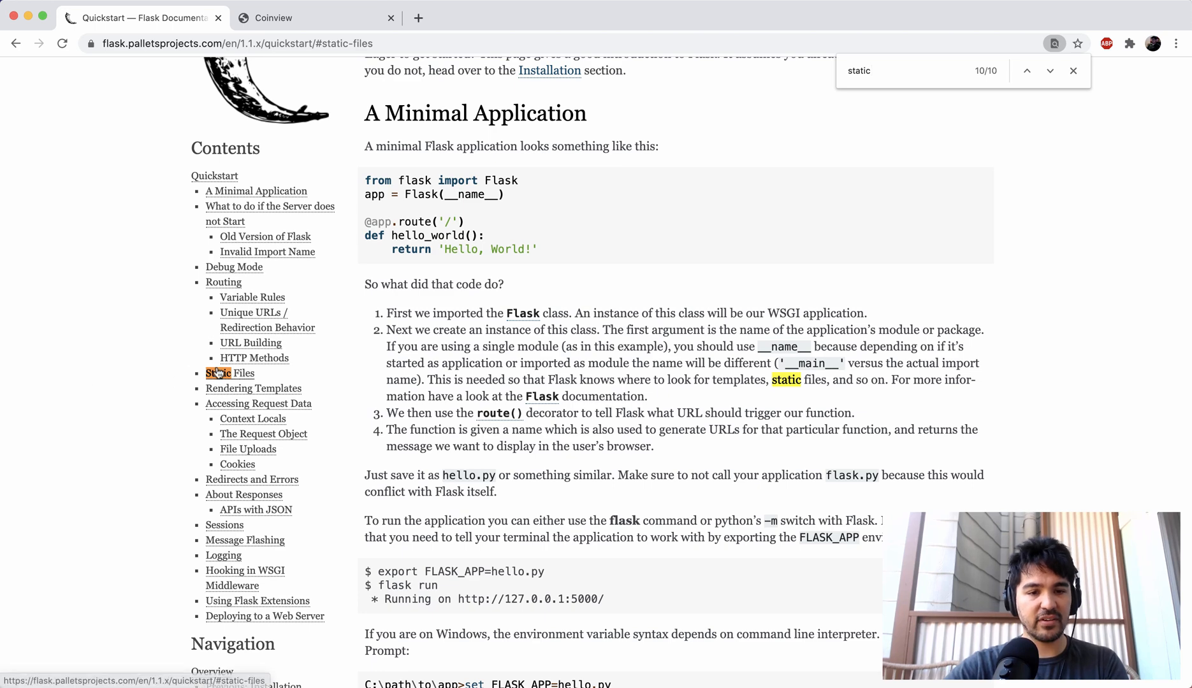
left_click(218, 373)
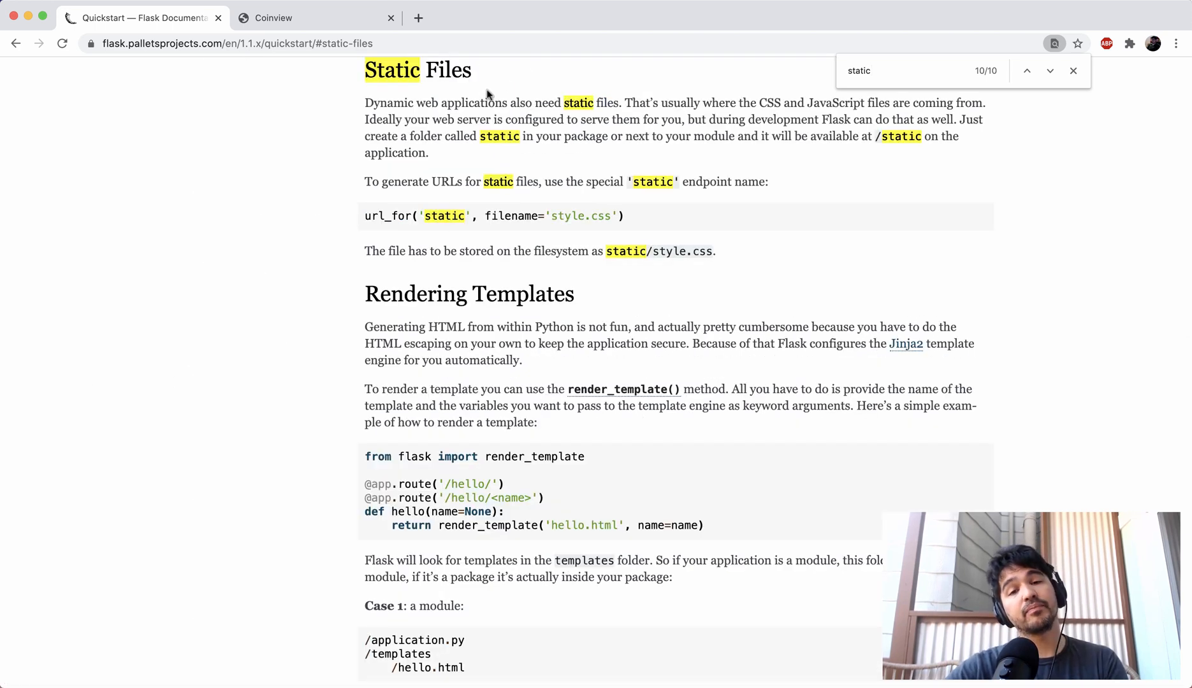
triple_click(443, 216)
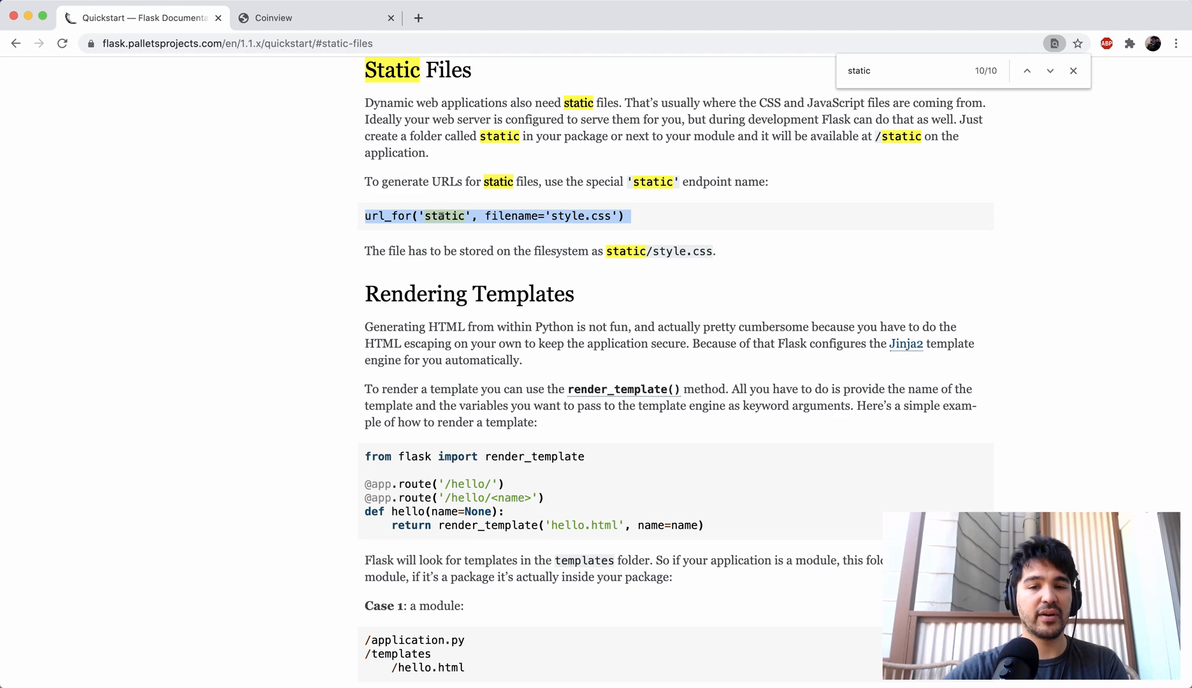
Step: Fit the pasted url_for('static', ...) call into the line-40 script tag's src and save index.html
key("super+Tab")
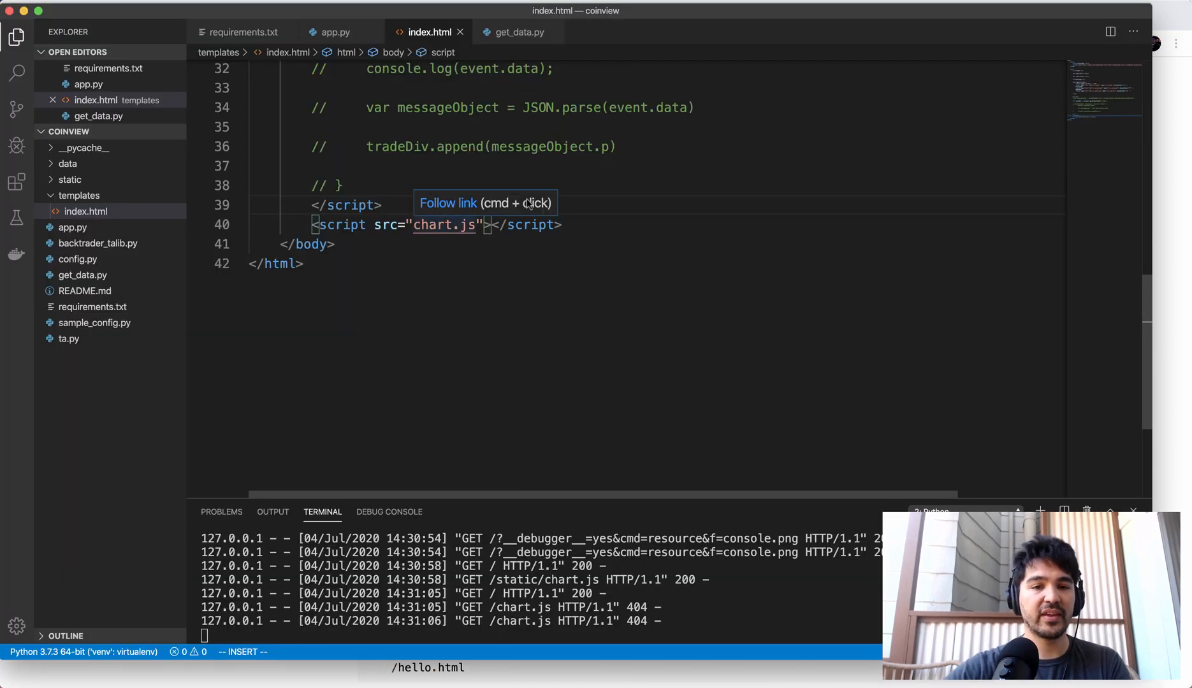
left_click(369, 224)
left_click(438, 224)
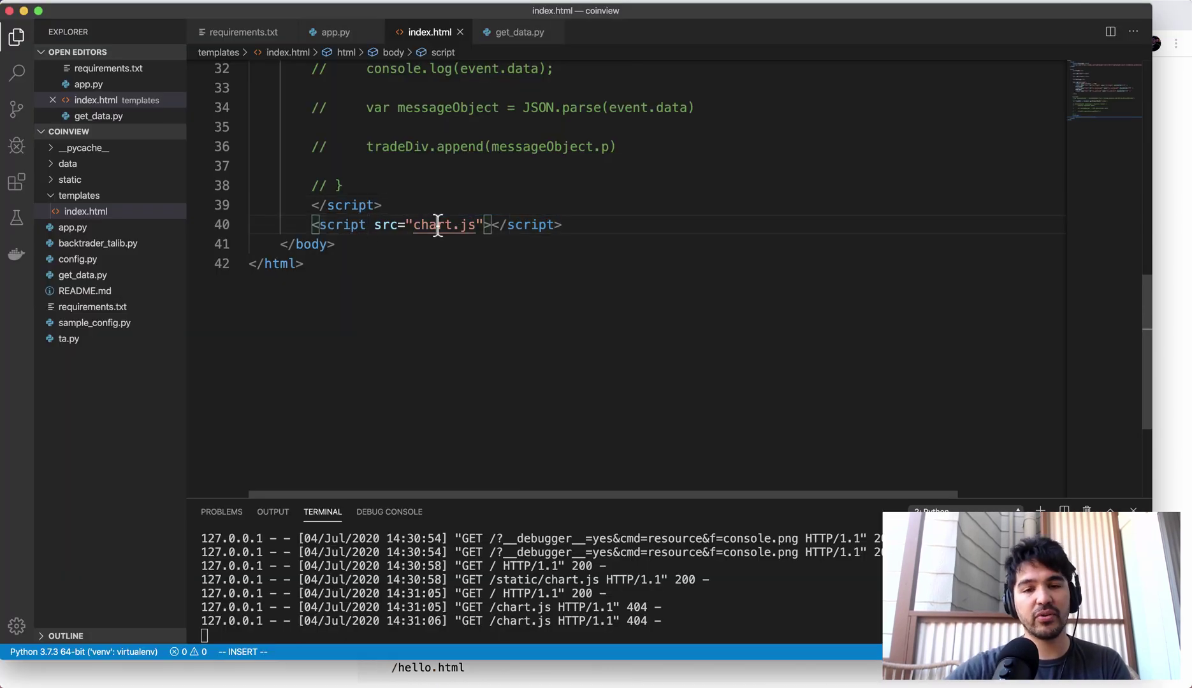
left_click(476, 224)
key("BackSpace")
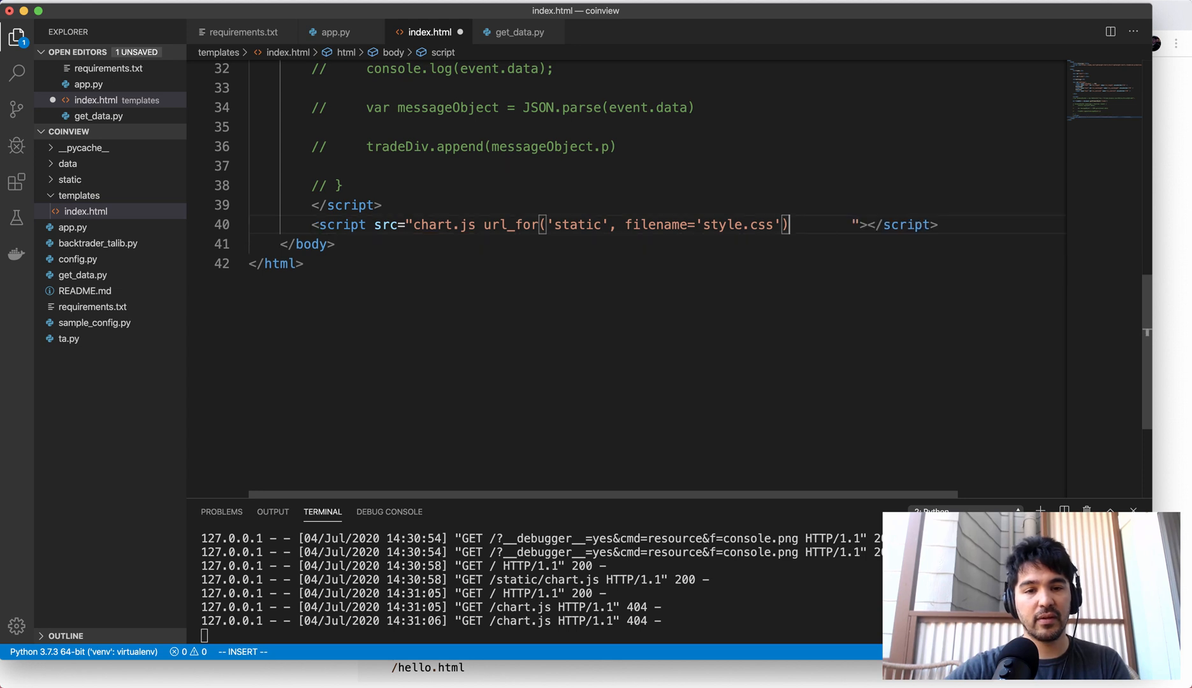
left_click(852, 231, "shift")
key("BackSpace")
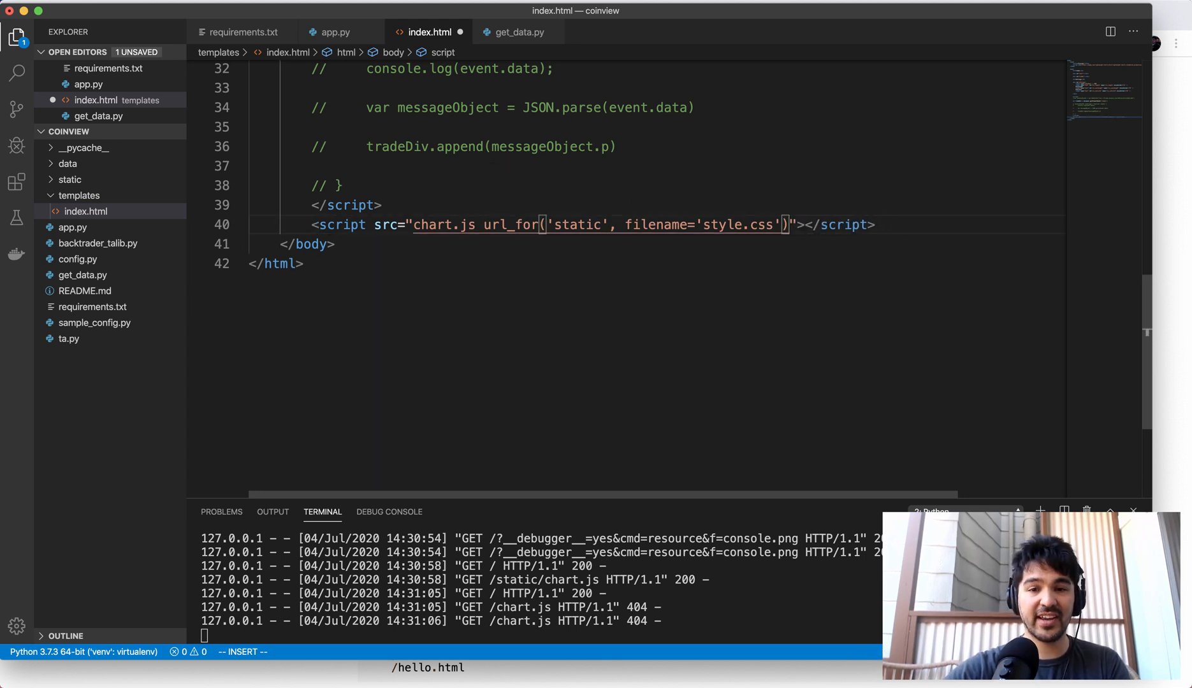
left_click_drag(469, 224, 413, 224)
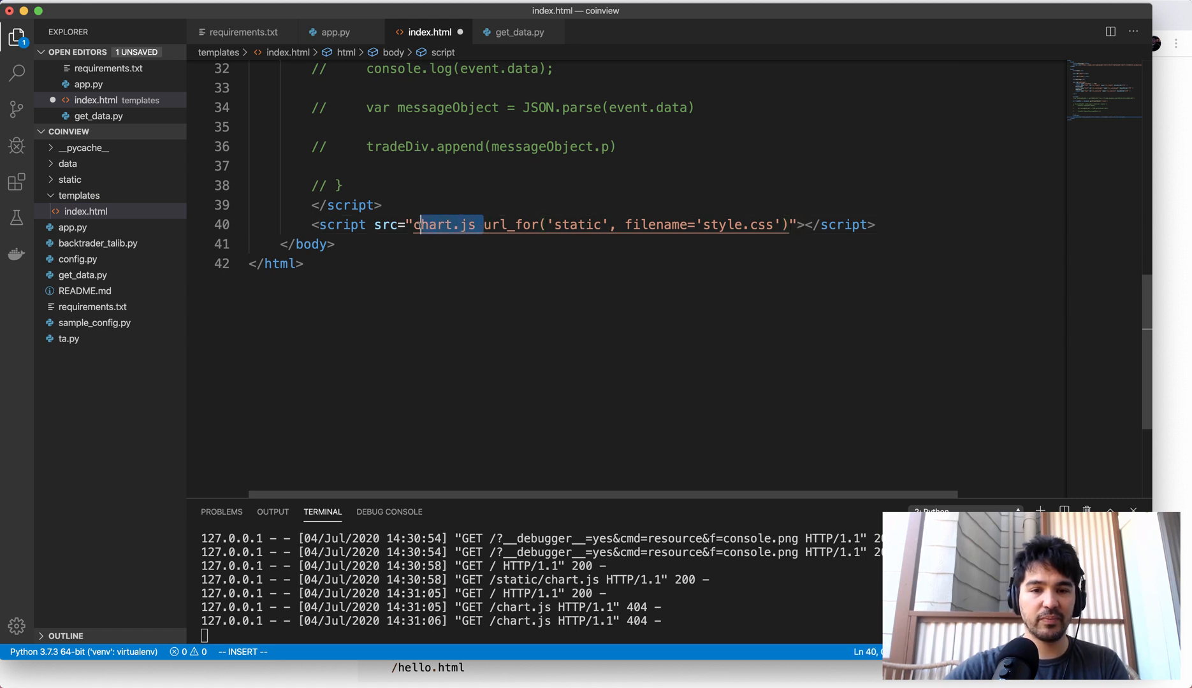
type("{{")
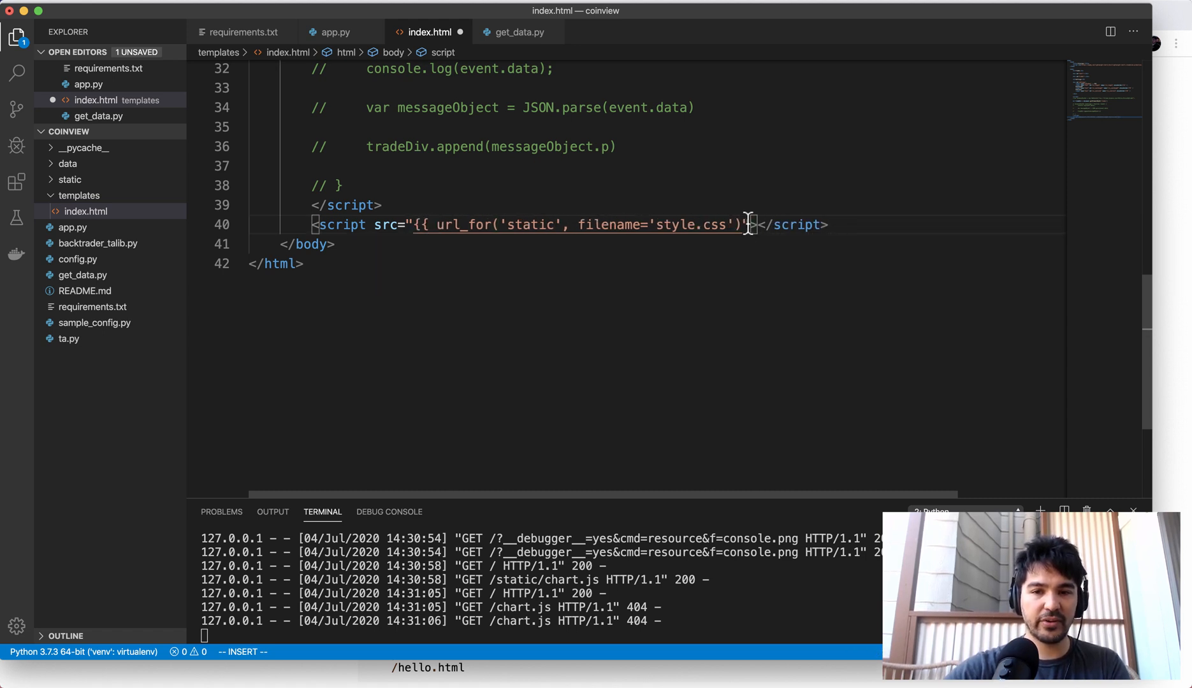
left_click(749, 225)
type("}}")
key("super+s")
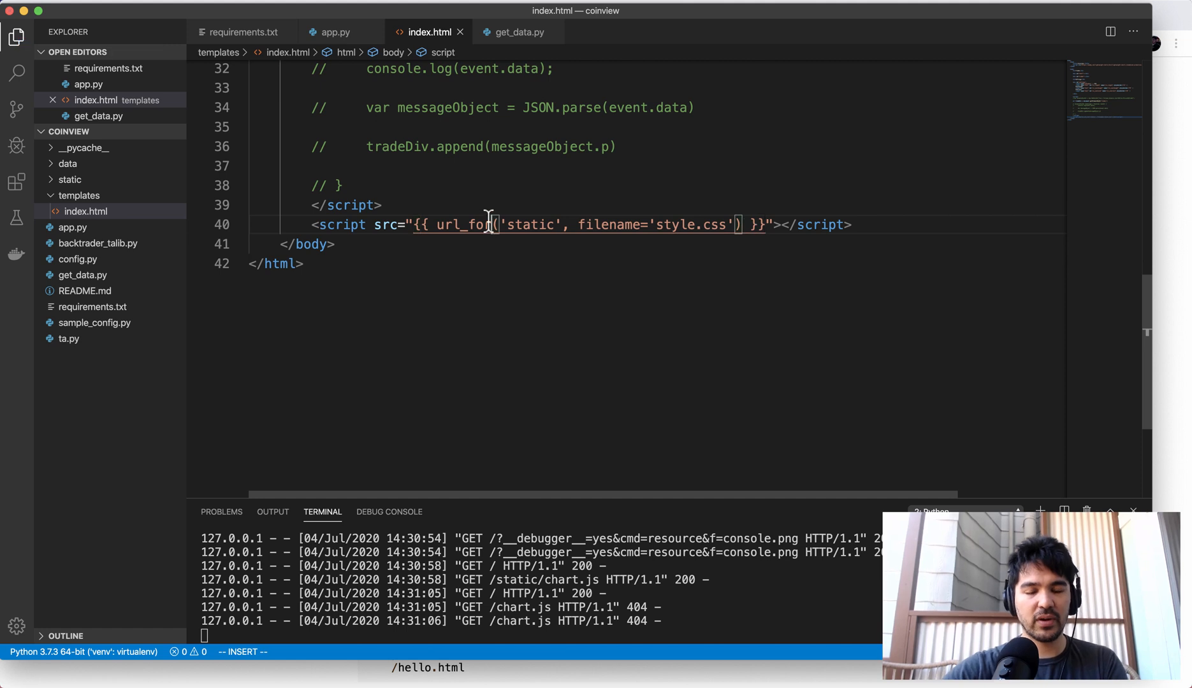
Step: Change the url_for filename from style.css to chart.js, save and switch to Chrome
double_click(465, 225)
left_click_drag(507, 224, 556, 225)
left_click(726, 225)
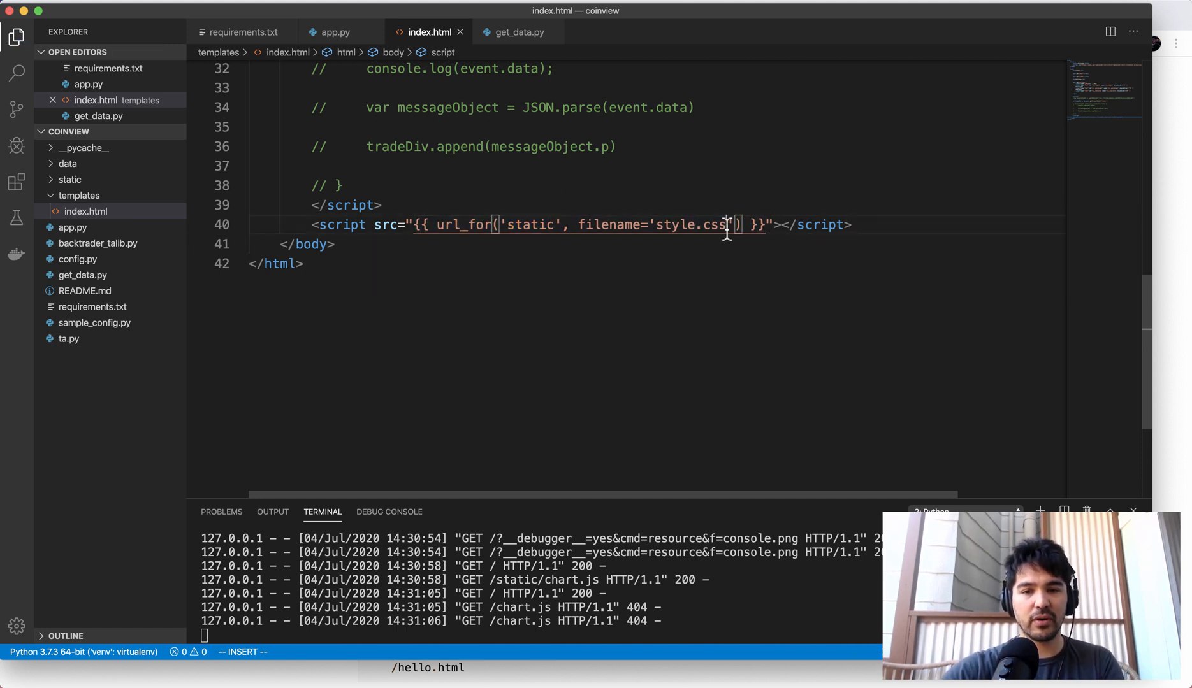
double_click(727, 224)
type("chart.j")
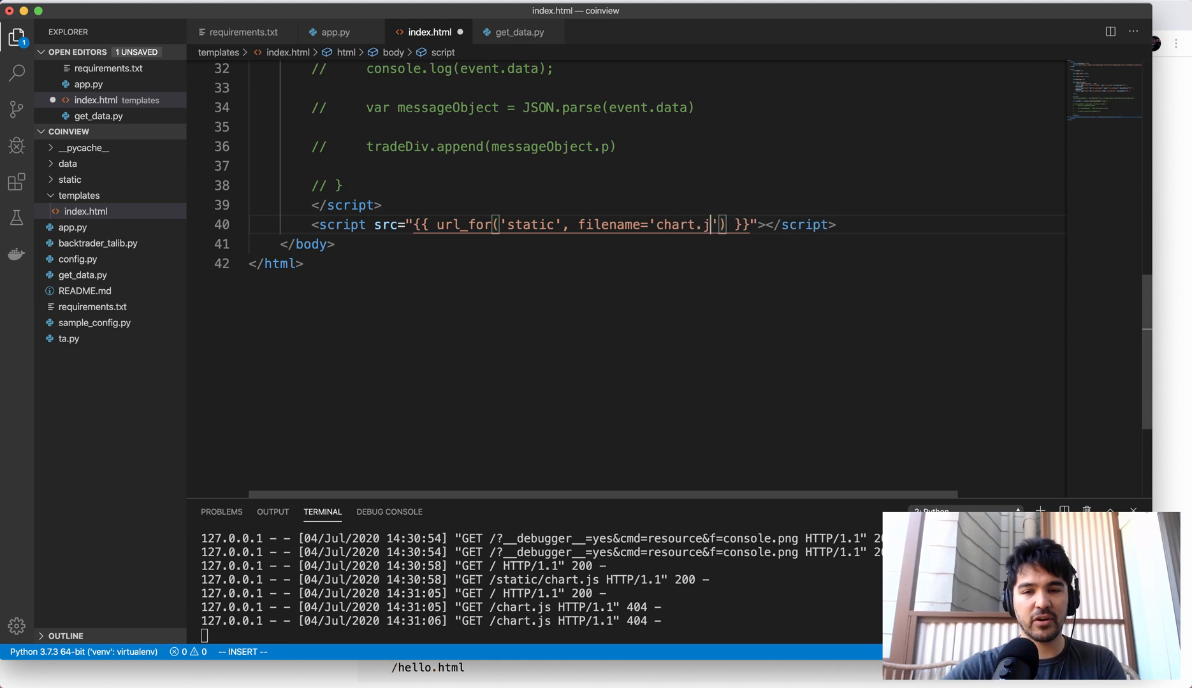
type("s")
key("super+s")
key("super+Tab")
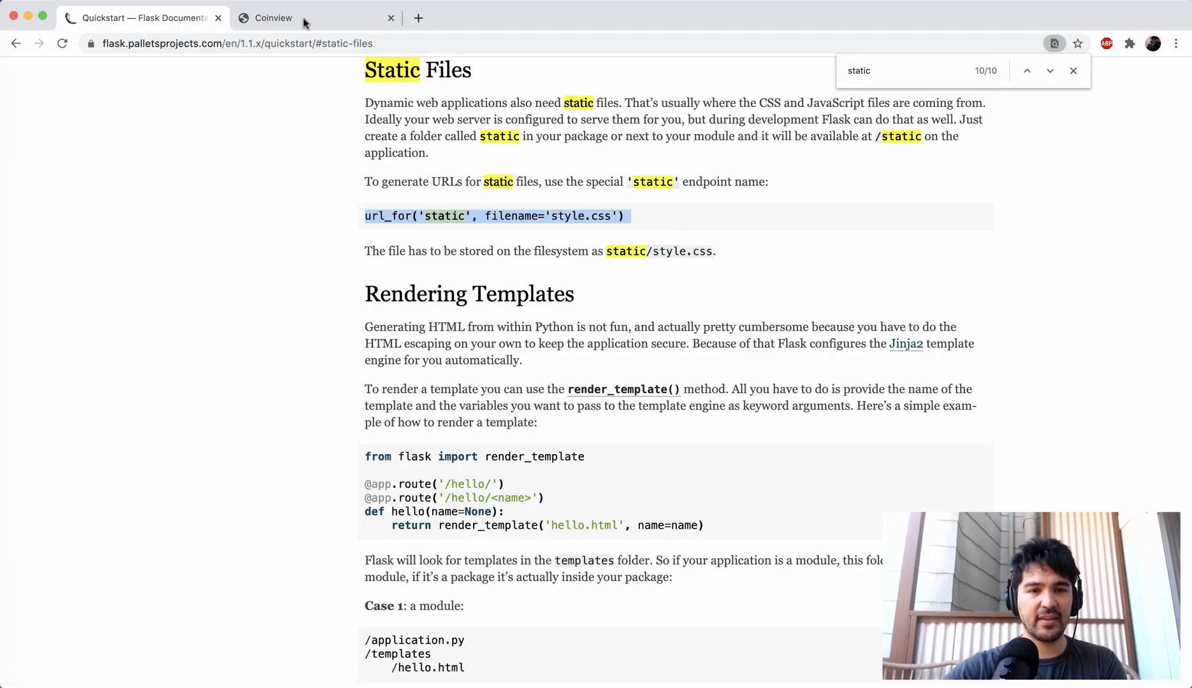
Step: View the Coinview page's source to confirm chart.js resolves to /static/chart.js, then return to VS Code
left_click(304, 20)
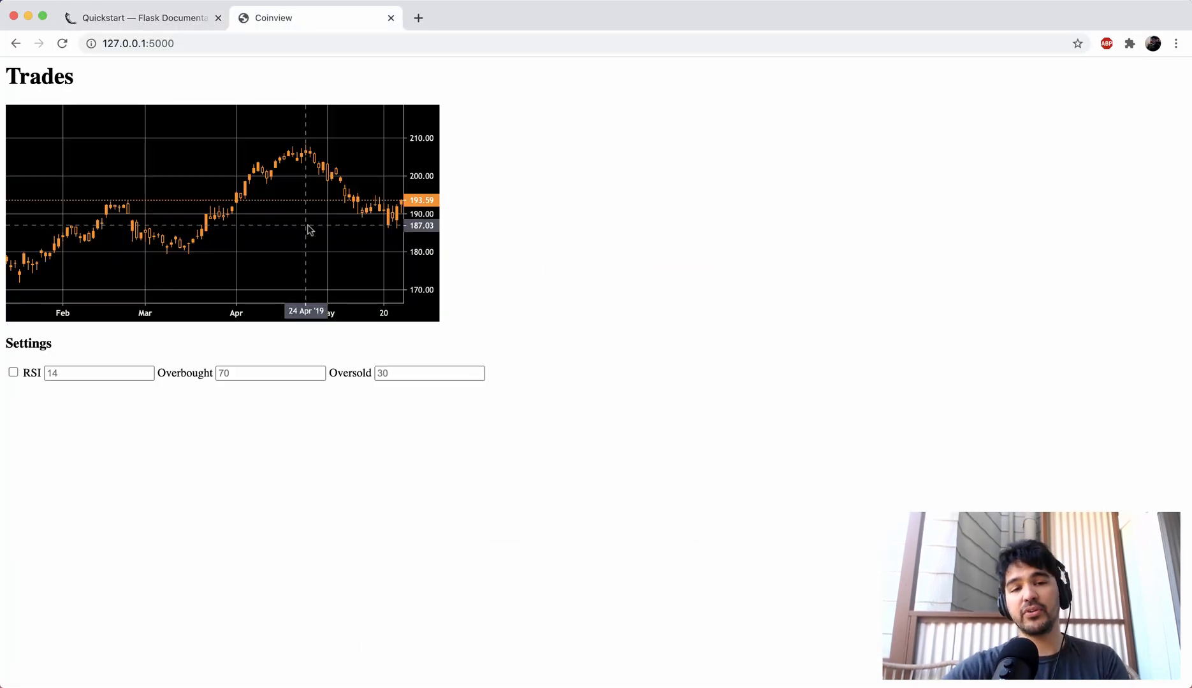
right_click(550, 214)
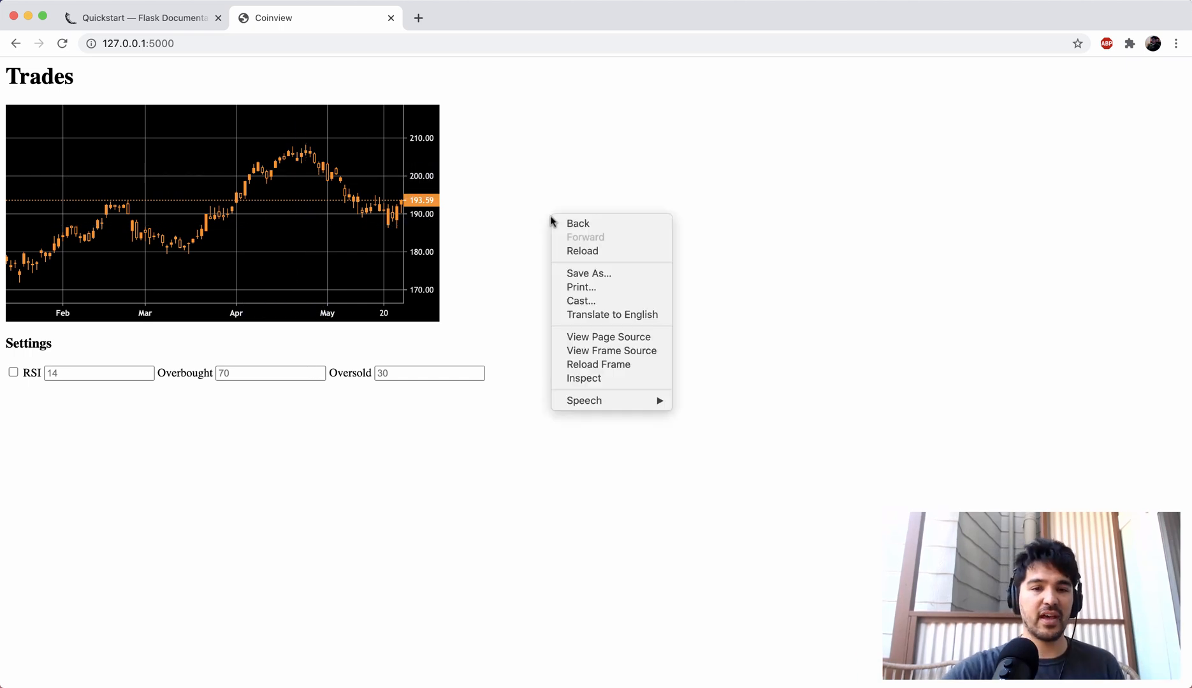
left_click(607, 336)
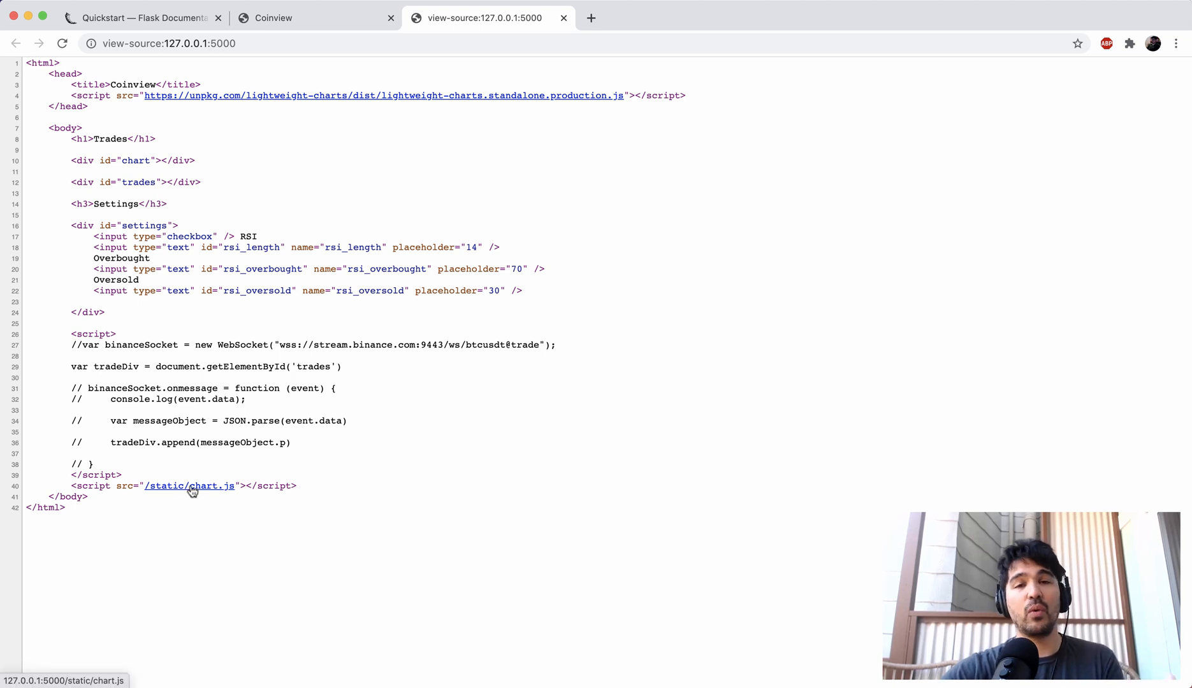
key("super+w")
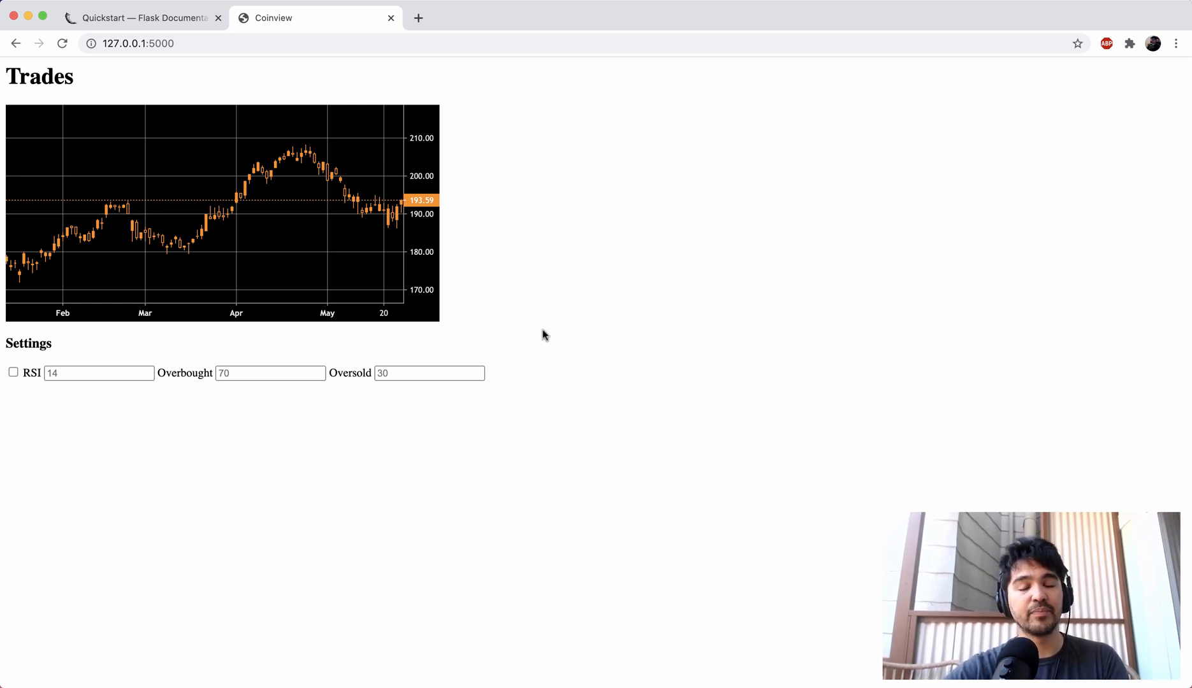
key("super+Tab")
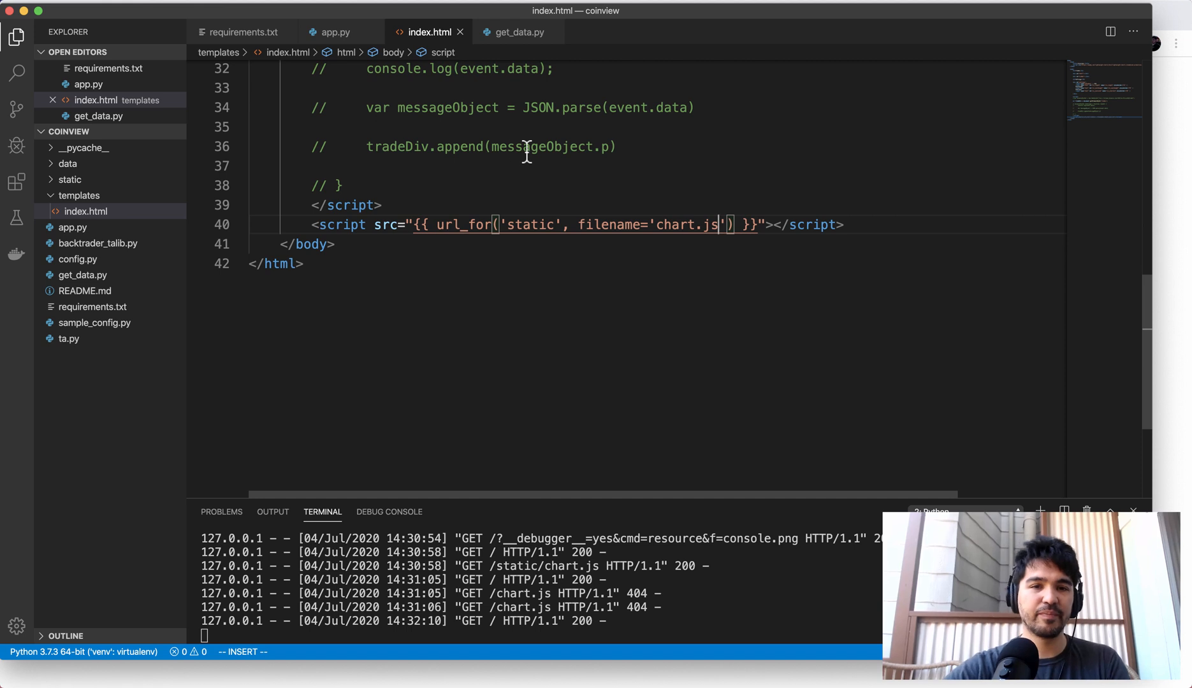
key("ctrl+Tab")
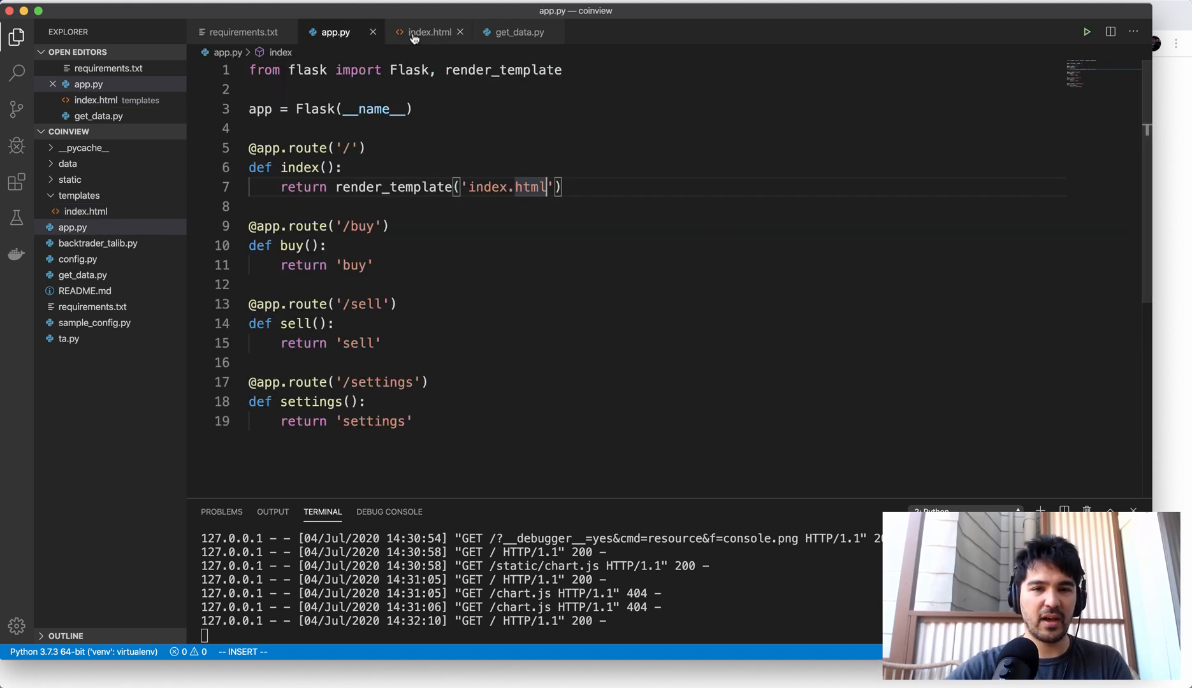
left_click(424, 32)
left_click(424, 225)
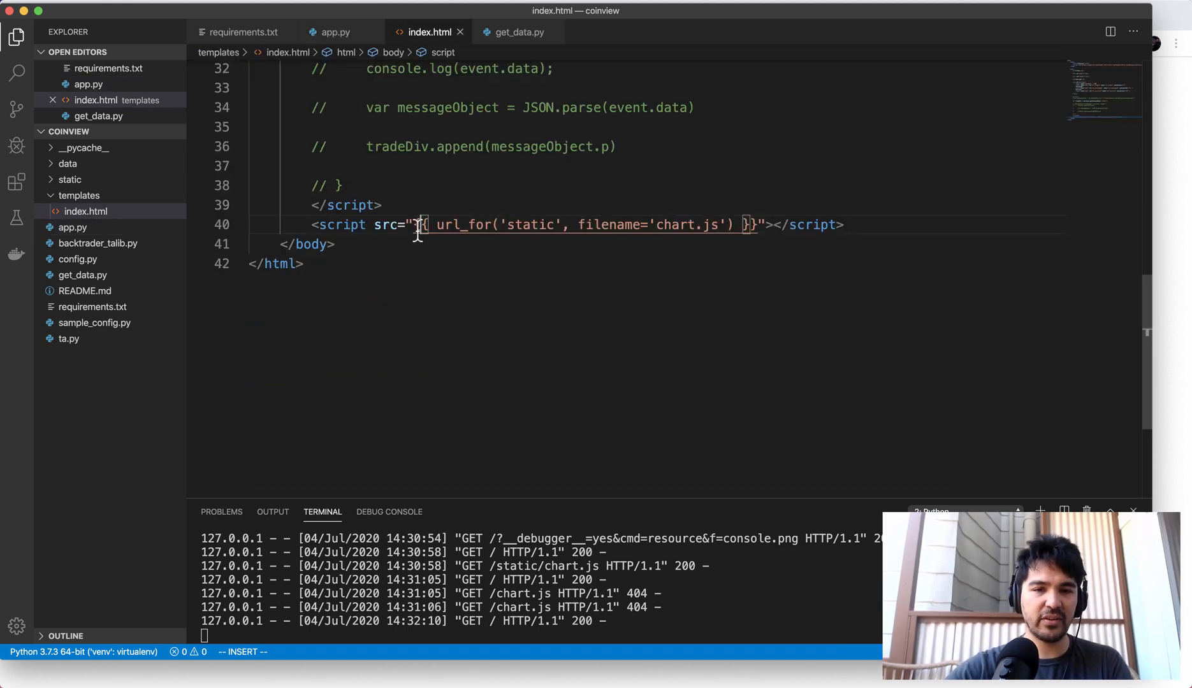
double_click(419, 224)
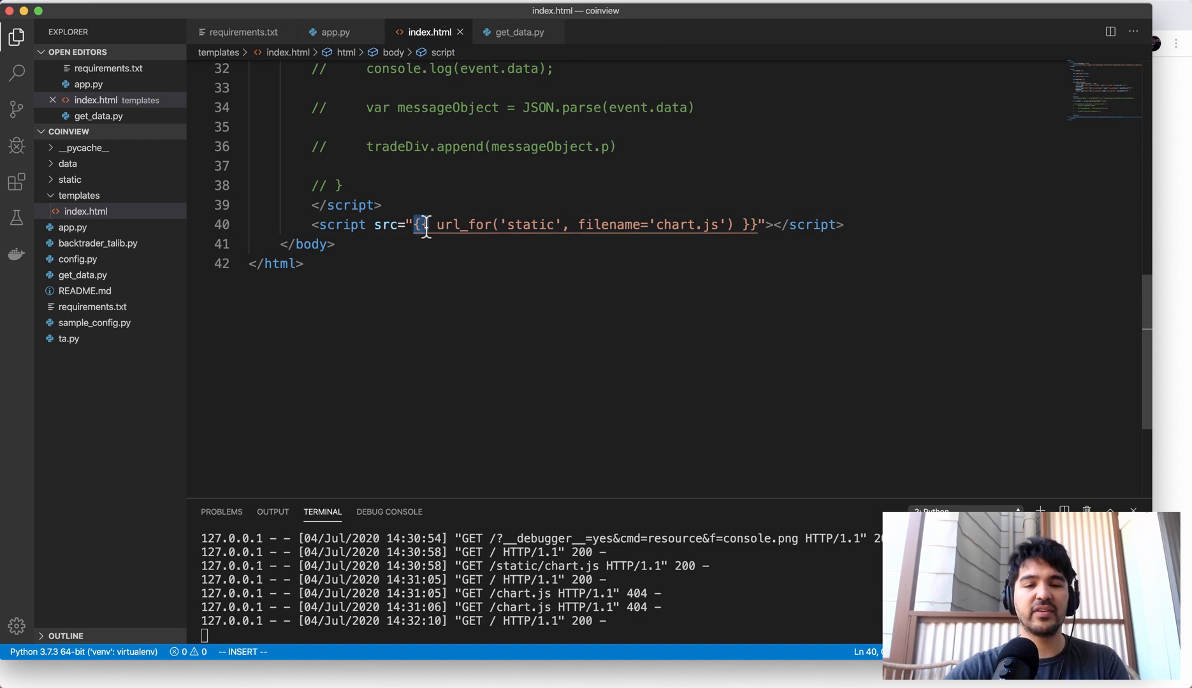
left_click(381, 205)
scroll(429, 200, "up", 10)
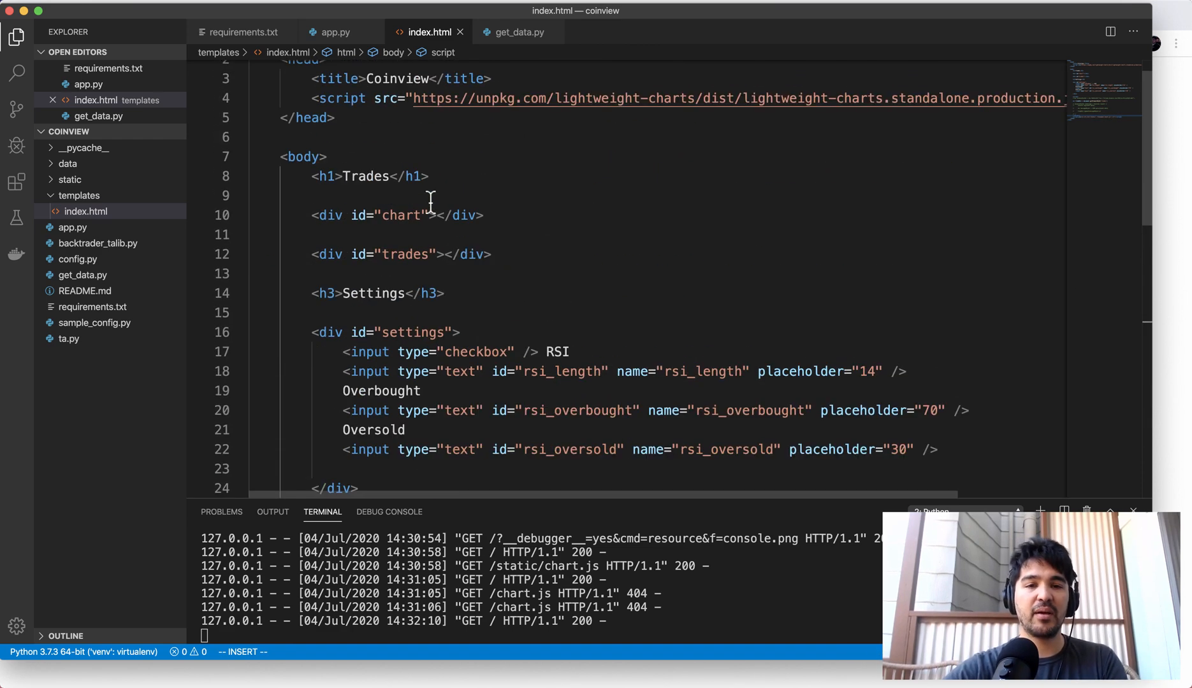
scroll(430, 201, "up", 2)
key("super+Tab")
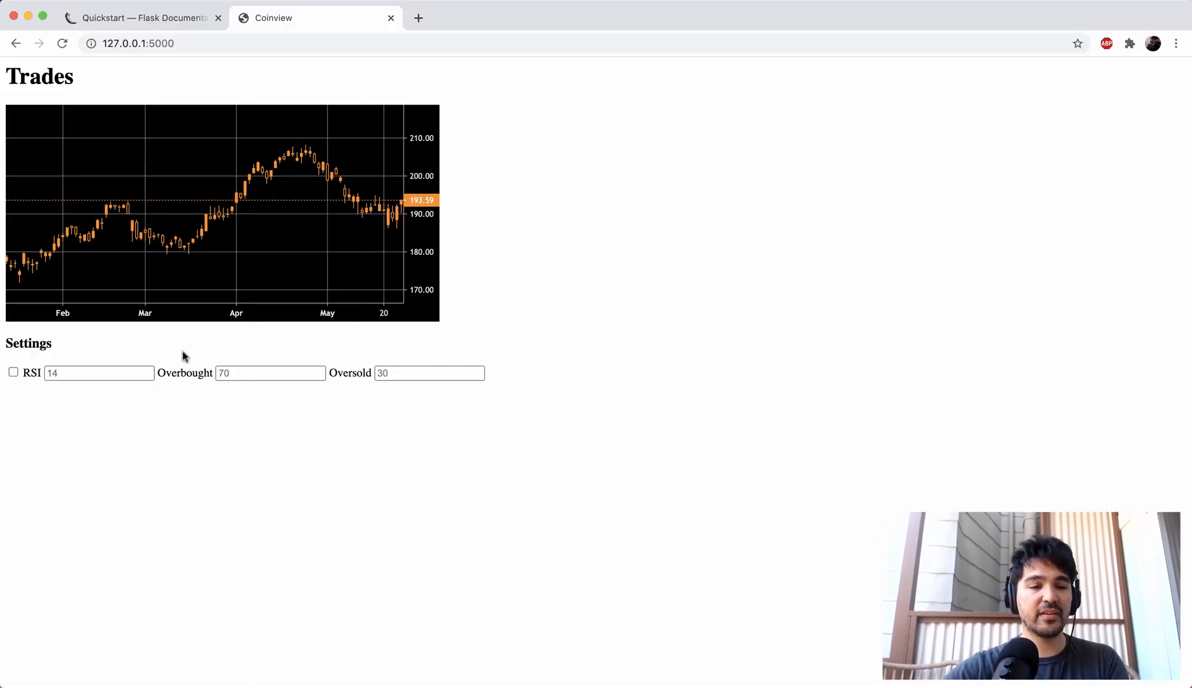
left_click(84, 373)
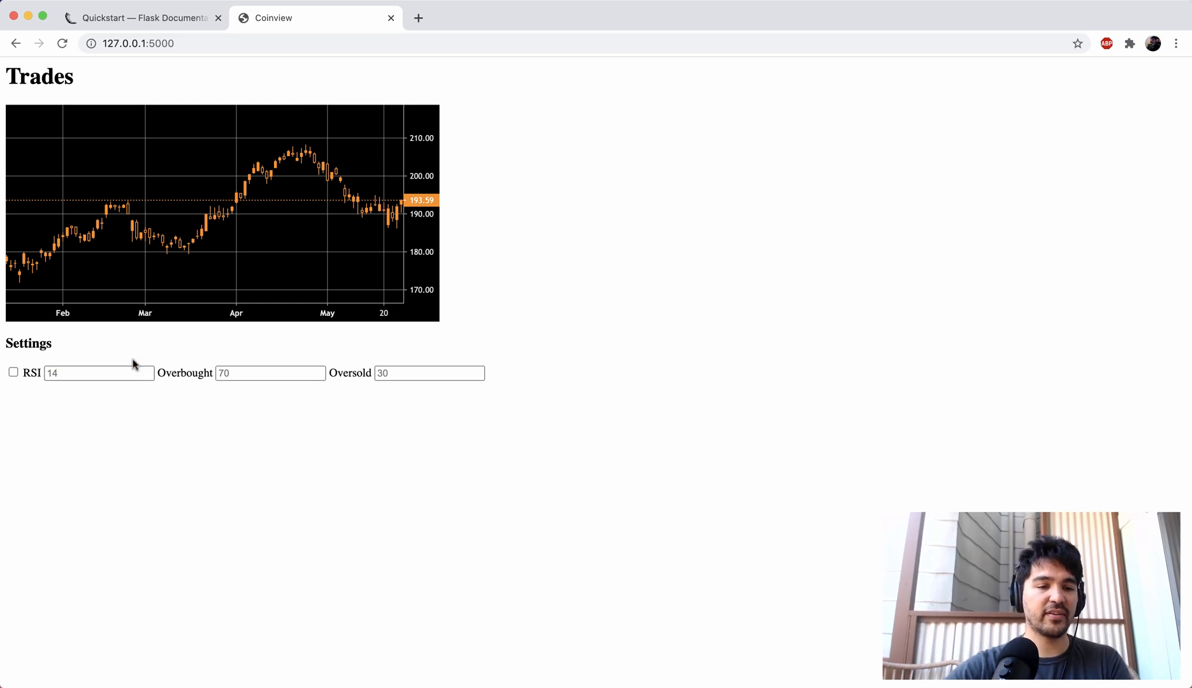
key("super+Tab")
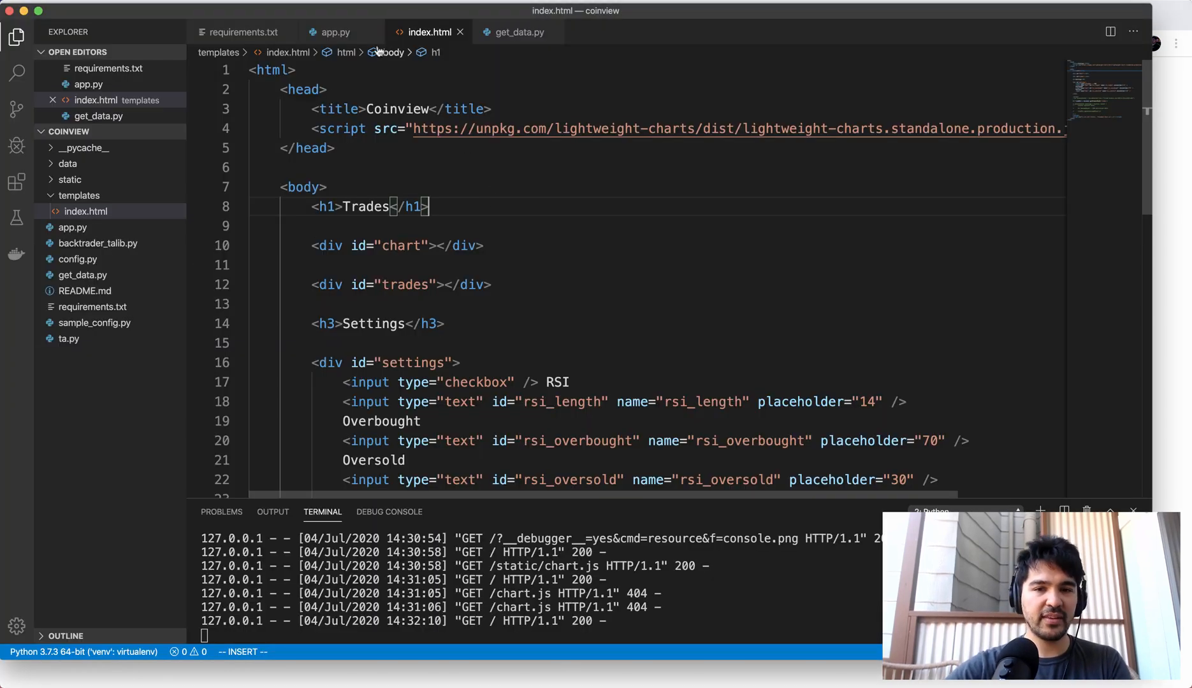
Step: Add title = 'CoinView' inside app.py's index function and save
left_click(335, 32)
left_click(426, 166)
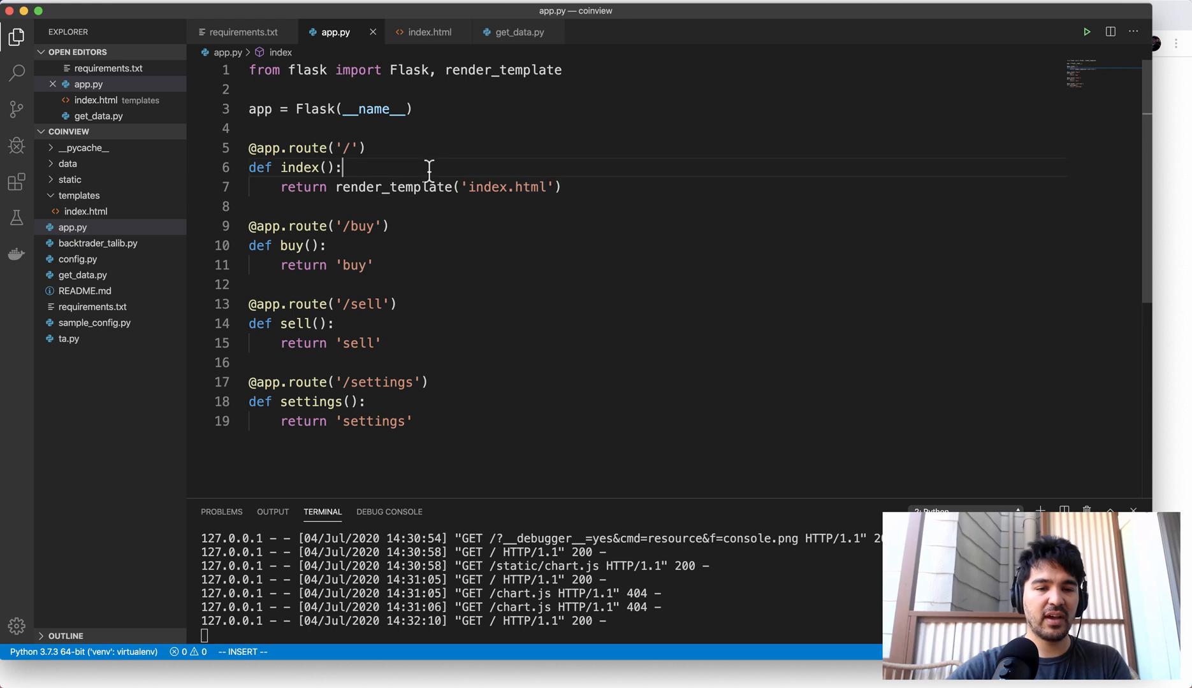
key("Return")
type("ttl")
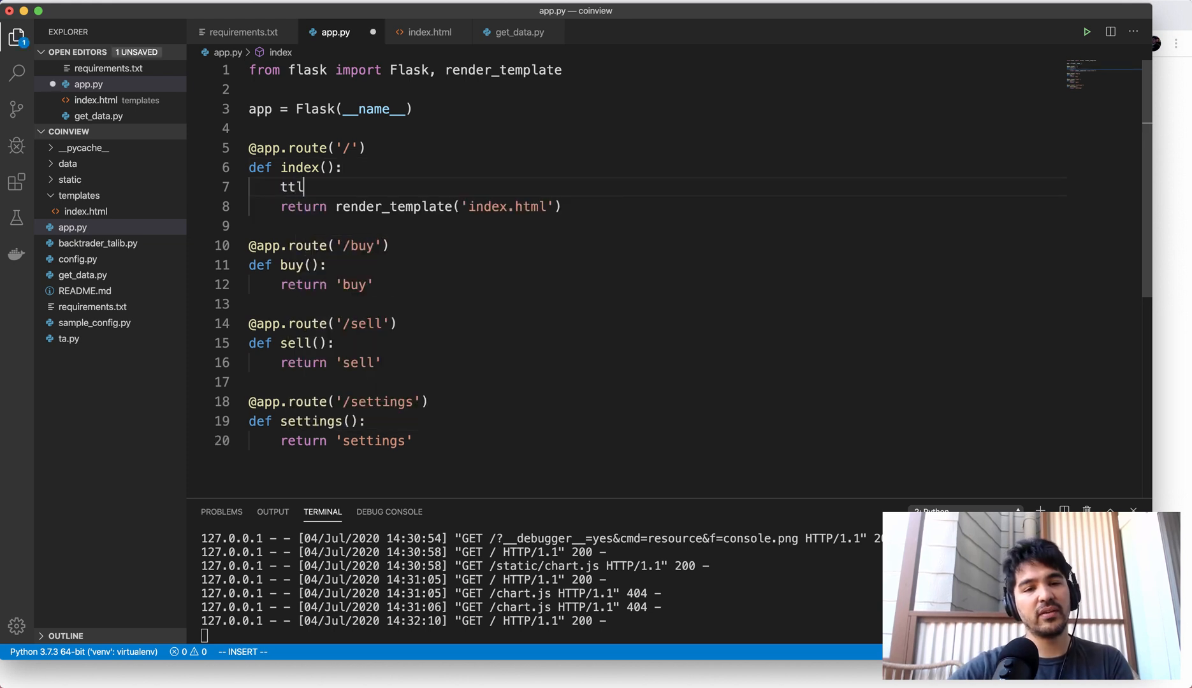
type("itle = 'Coi")
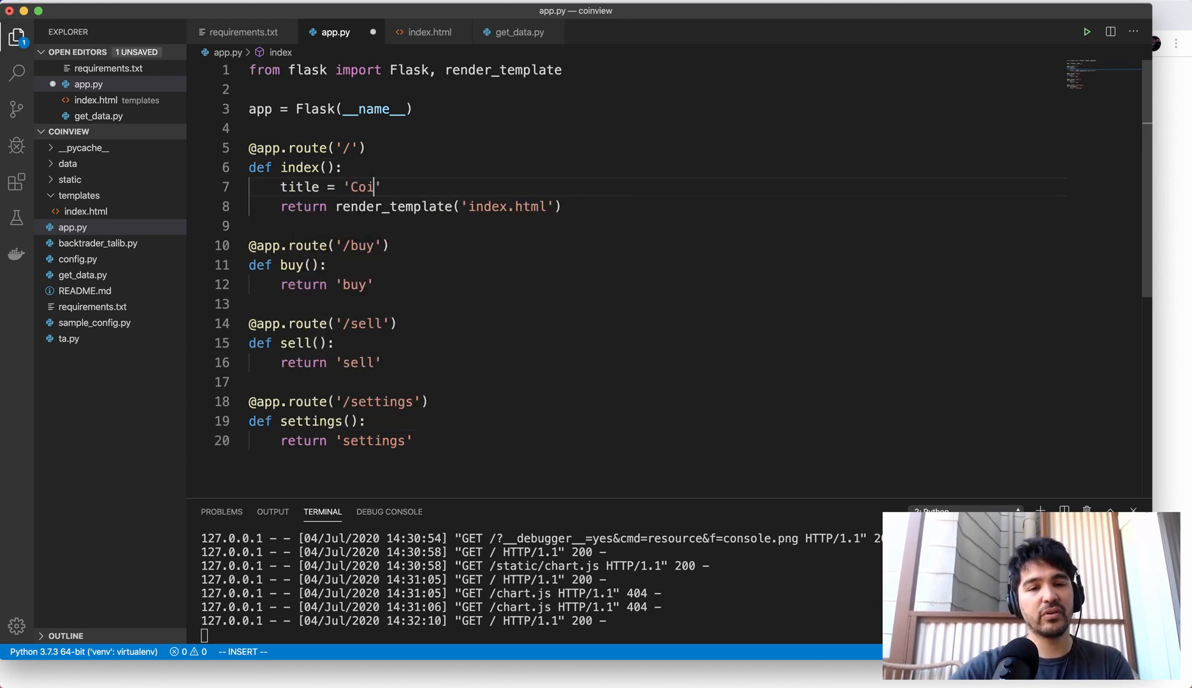
type("nView")
key("End")
key("Return")
key("ctrl+s")
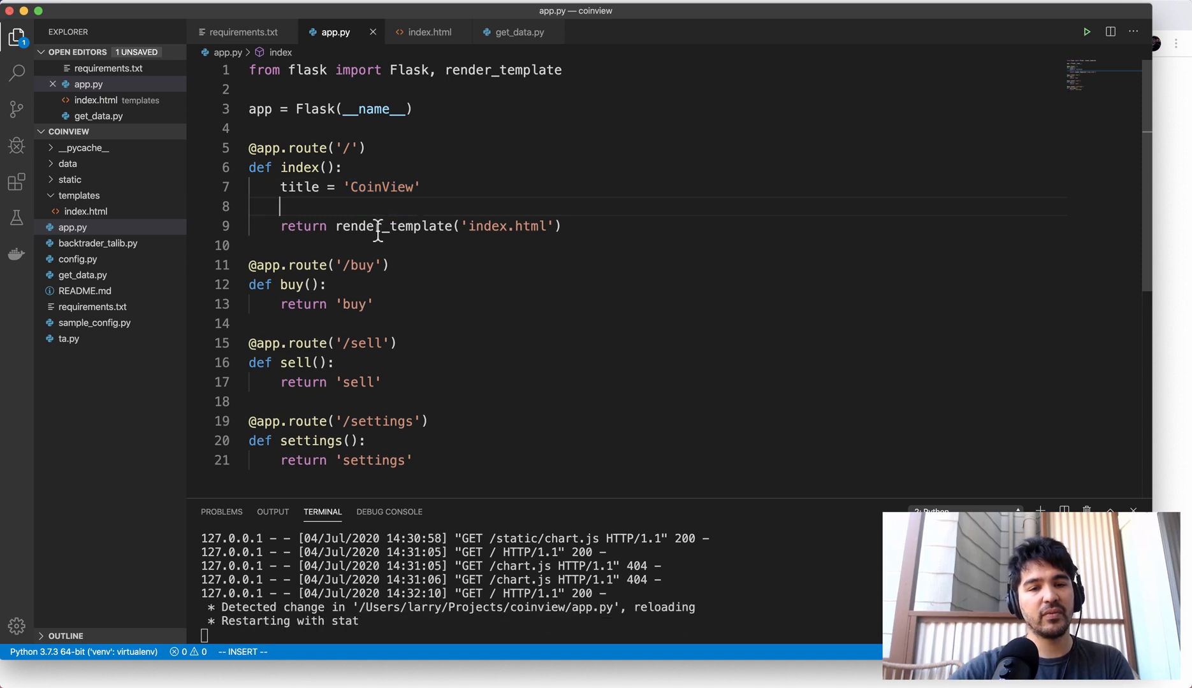
Step: Pass title=title to the render_template call and save app.py
left_click(556, 226)
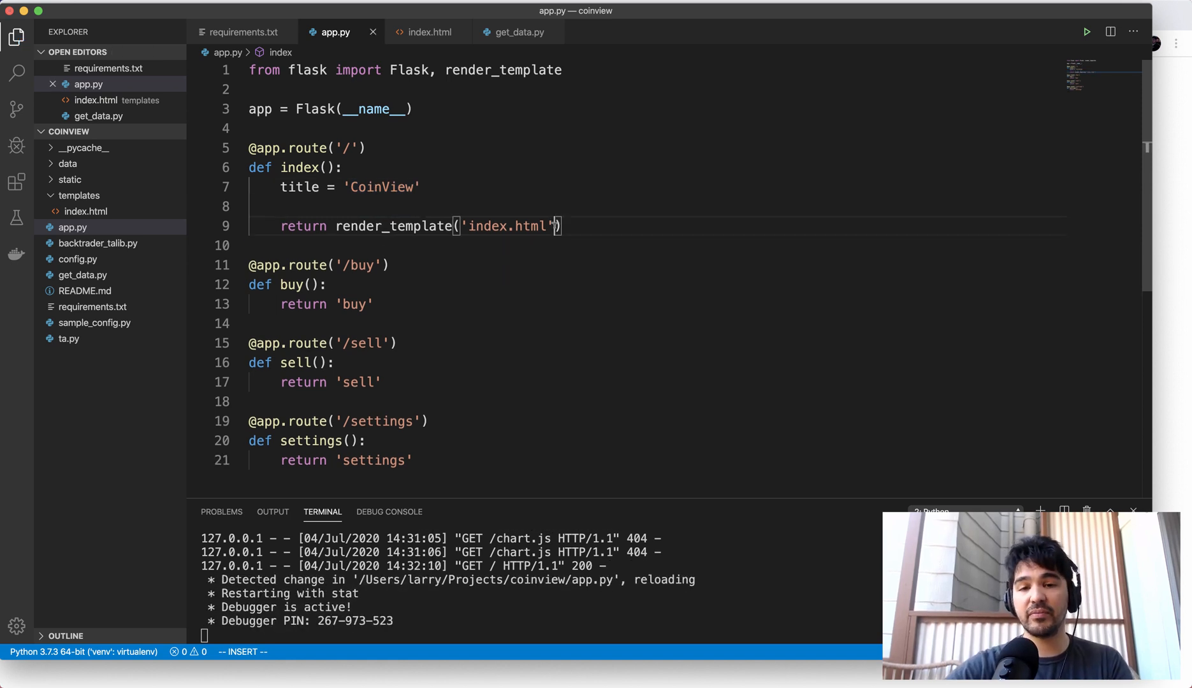
type(", ")
type("title=title")
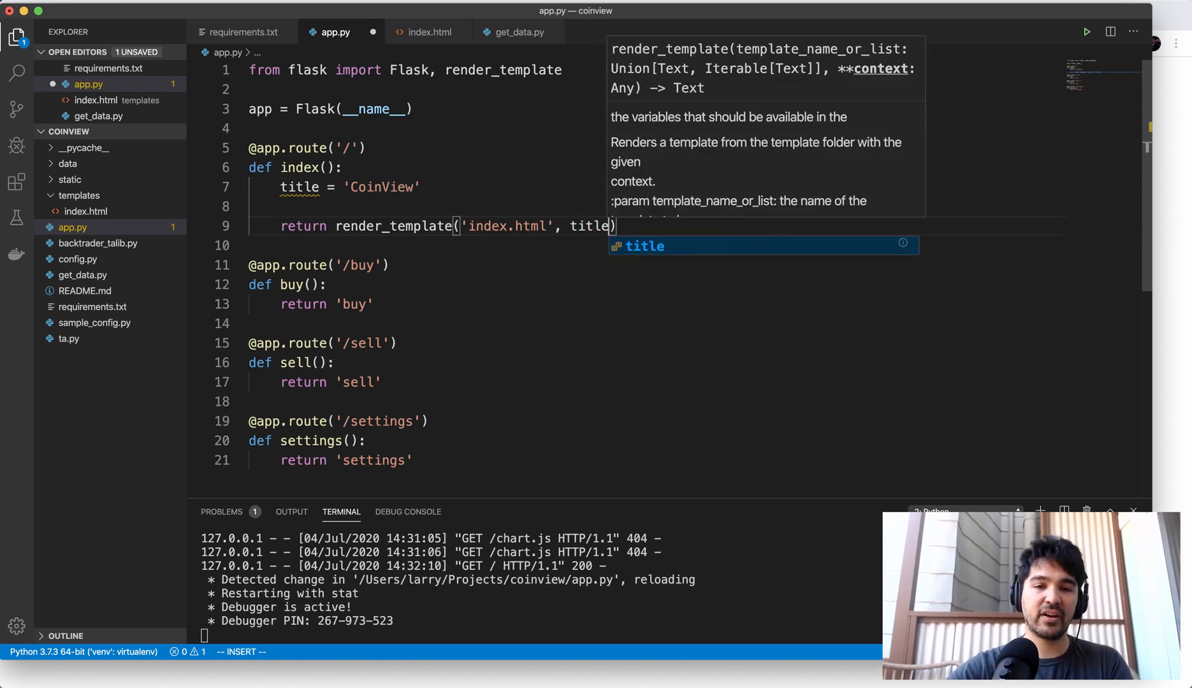
key("super+s")
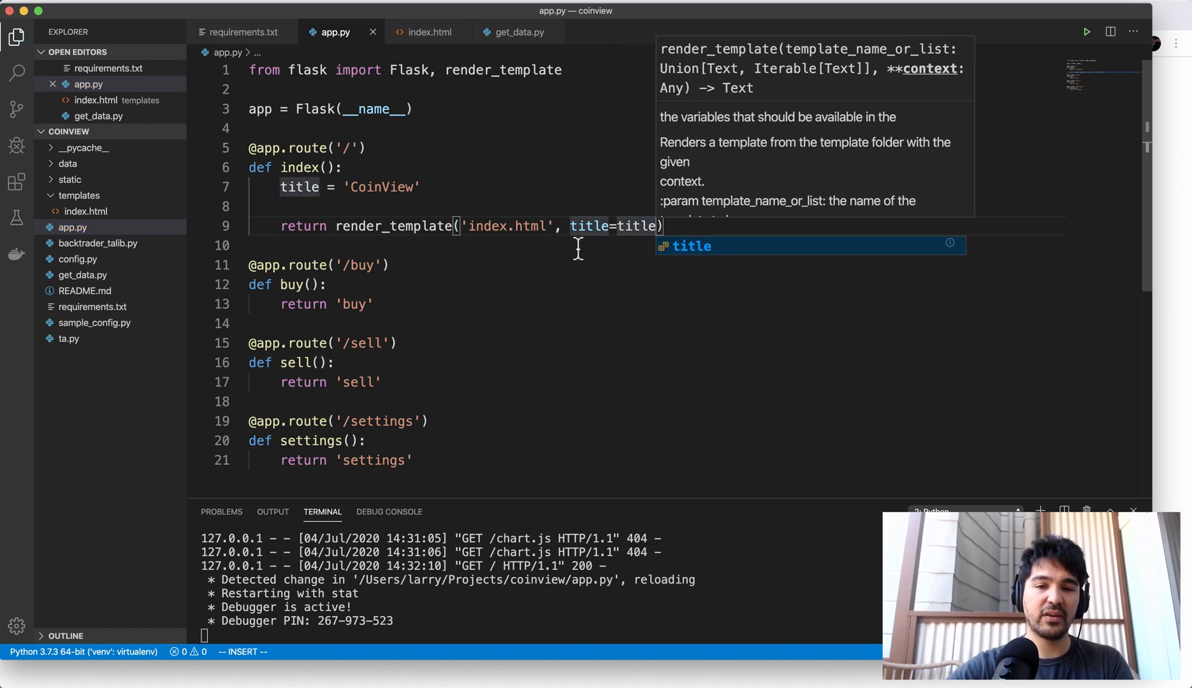
Step: Replace 'Trades' in the h1 with {{ title }}, save, and reload the browser to show the CoinView heading
left_click(426, 32)
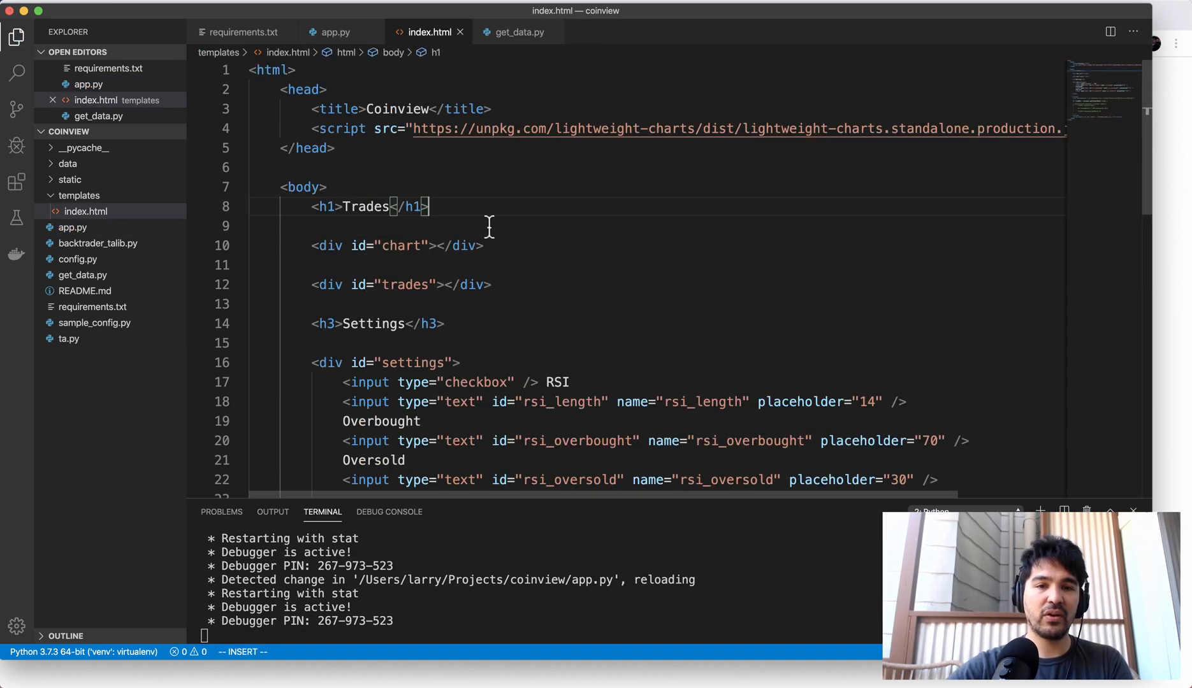
left_click_drag(390, 207, 345, 206)
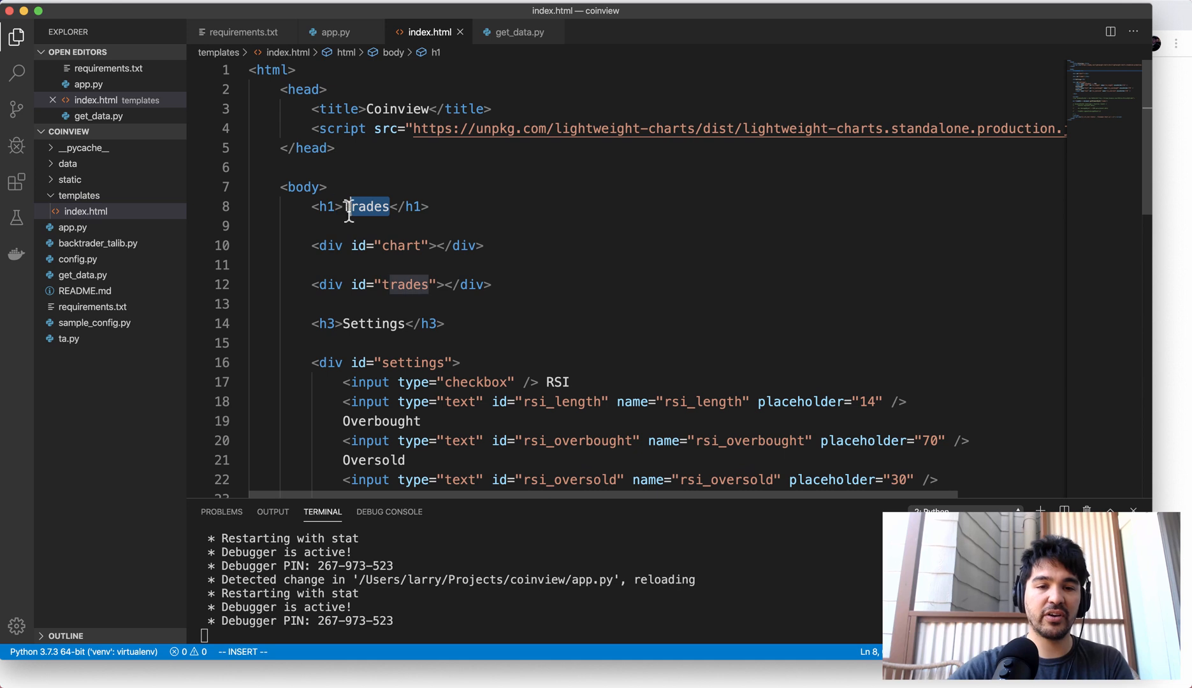
type("{{")
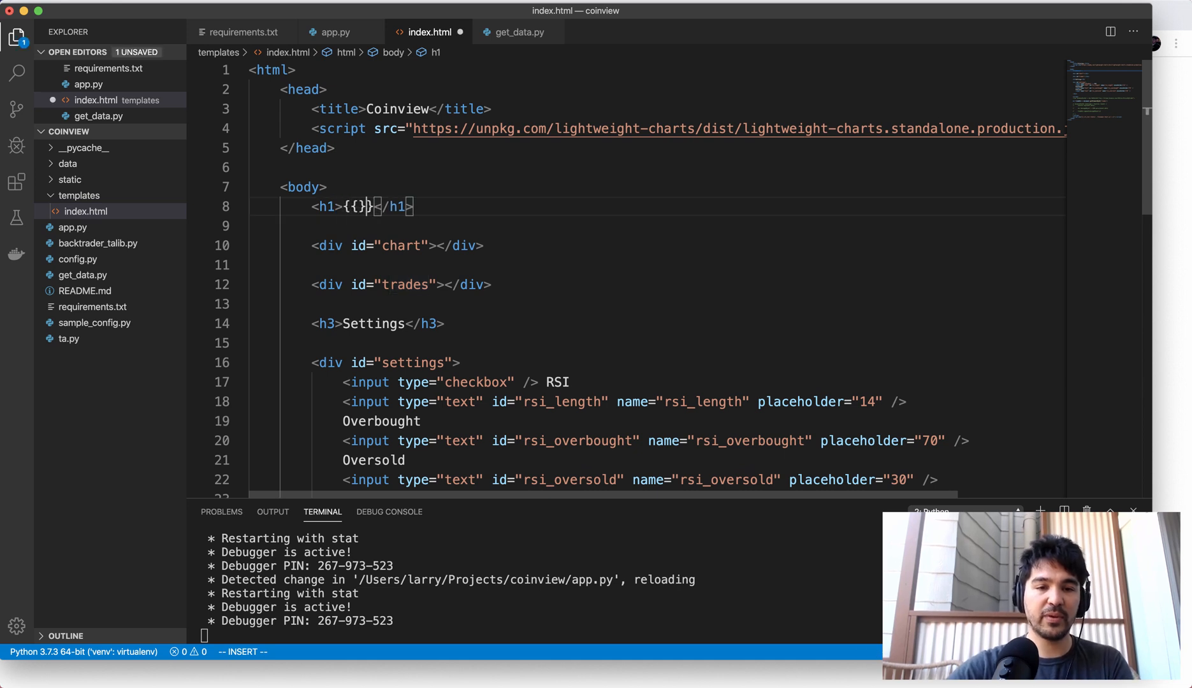
key("Left")
type("title")
key("super+s")
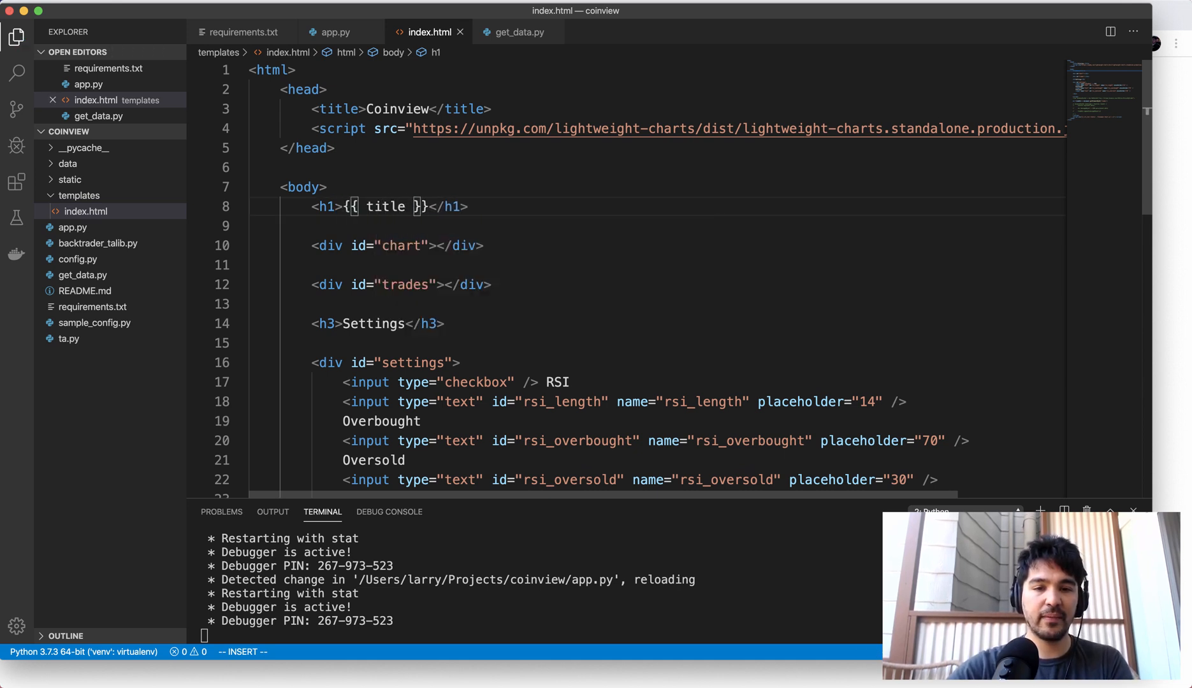
key("super+Tab")
key("super+r")
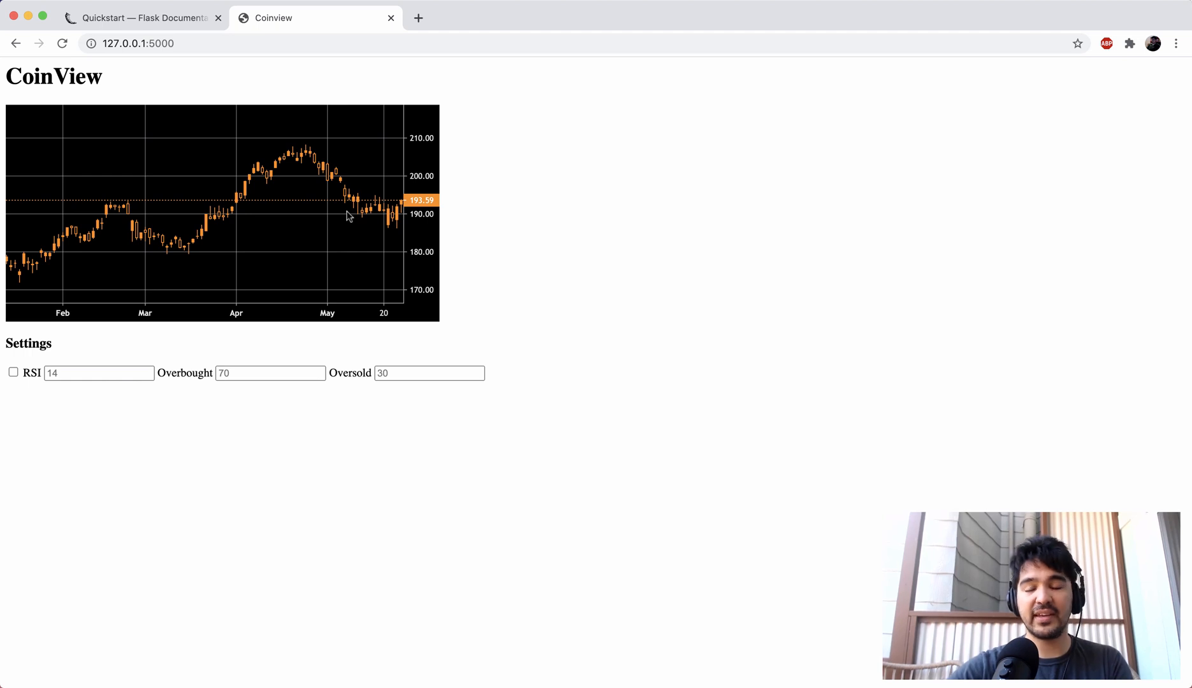
left_click(84, 372)
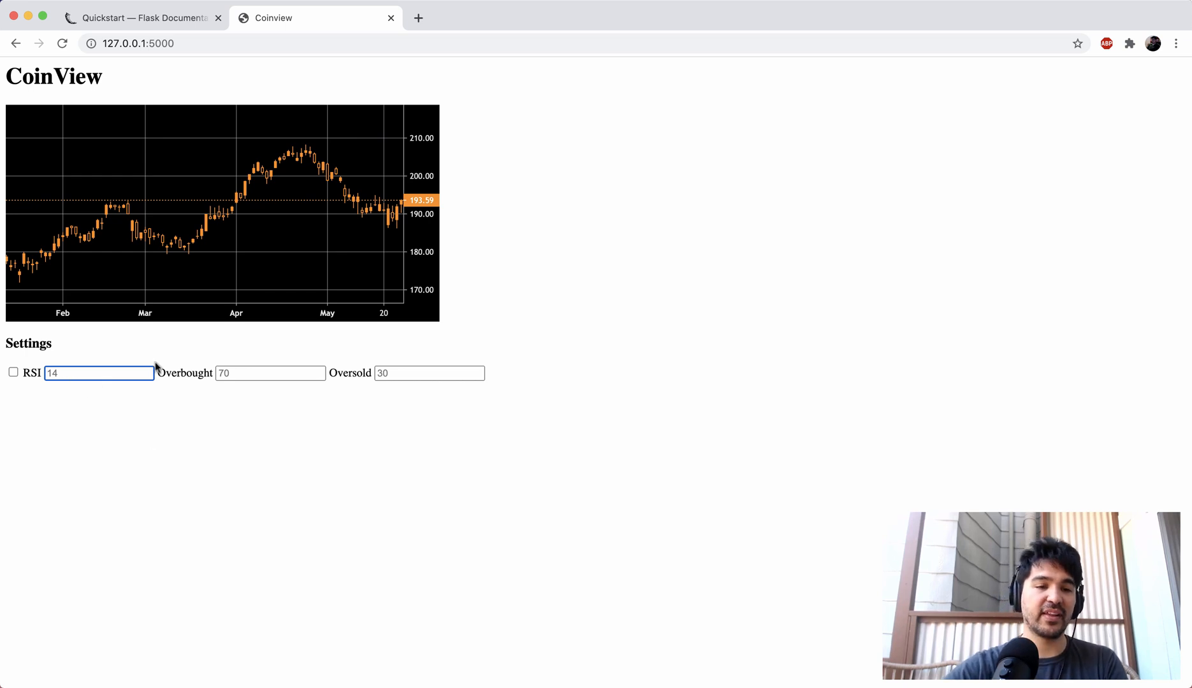
left_click(416, 372)
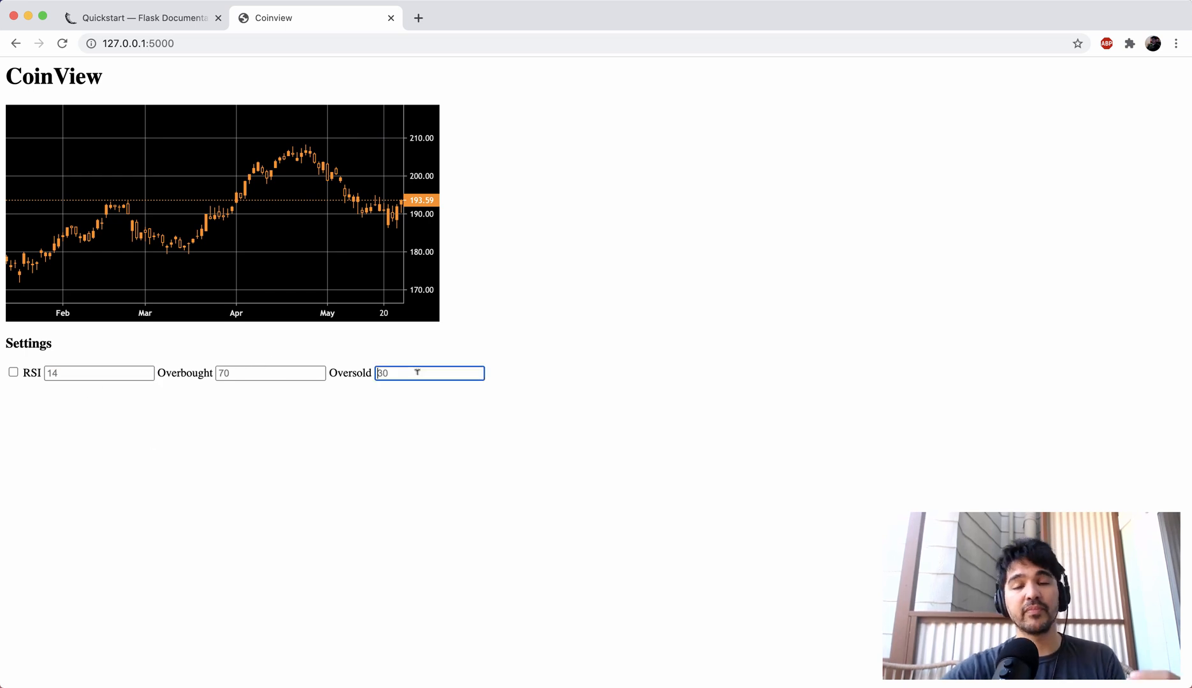